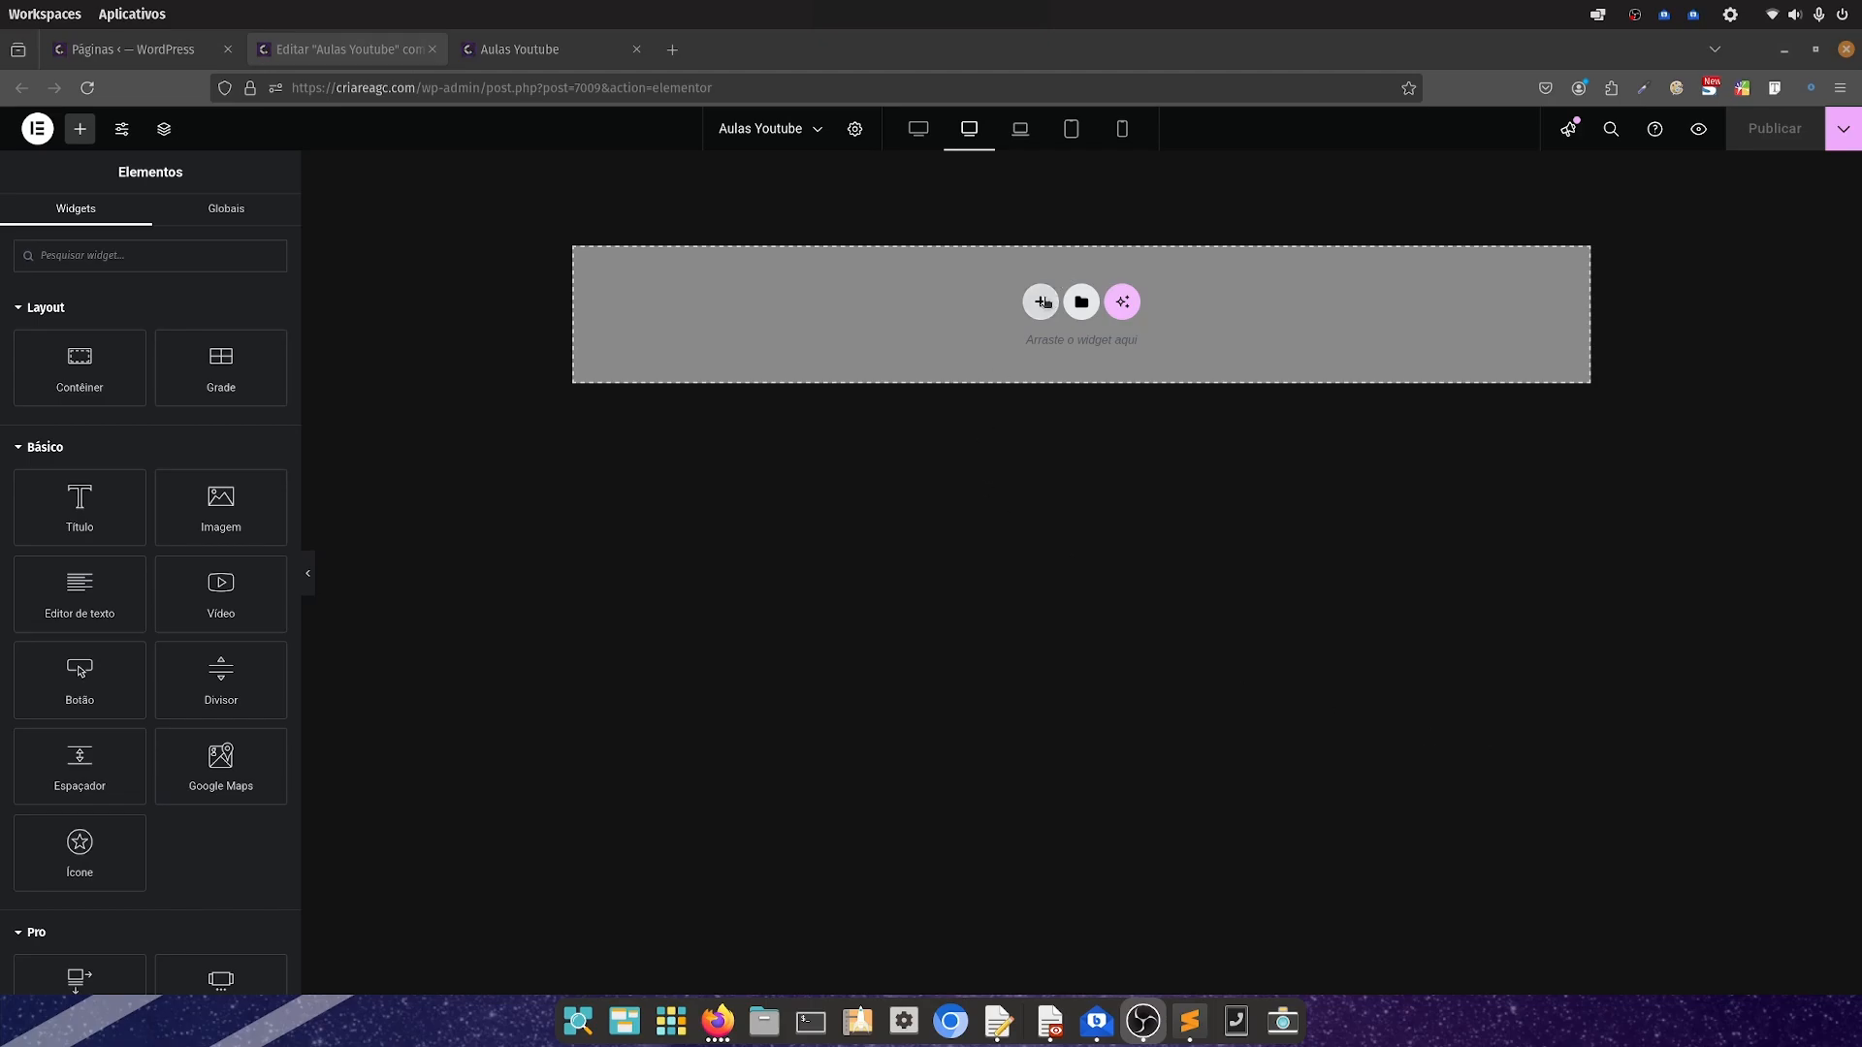
Add a single-column Flexbox container to the page and rename it "pai" in the structure
click(1040, 302)
click(1004, 360)
click(851, 345)
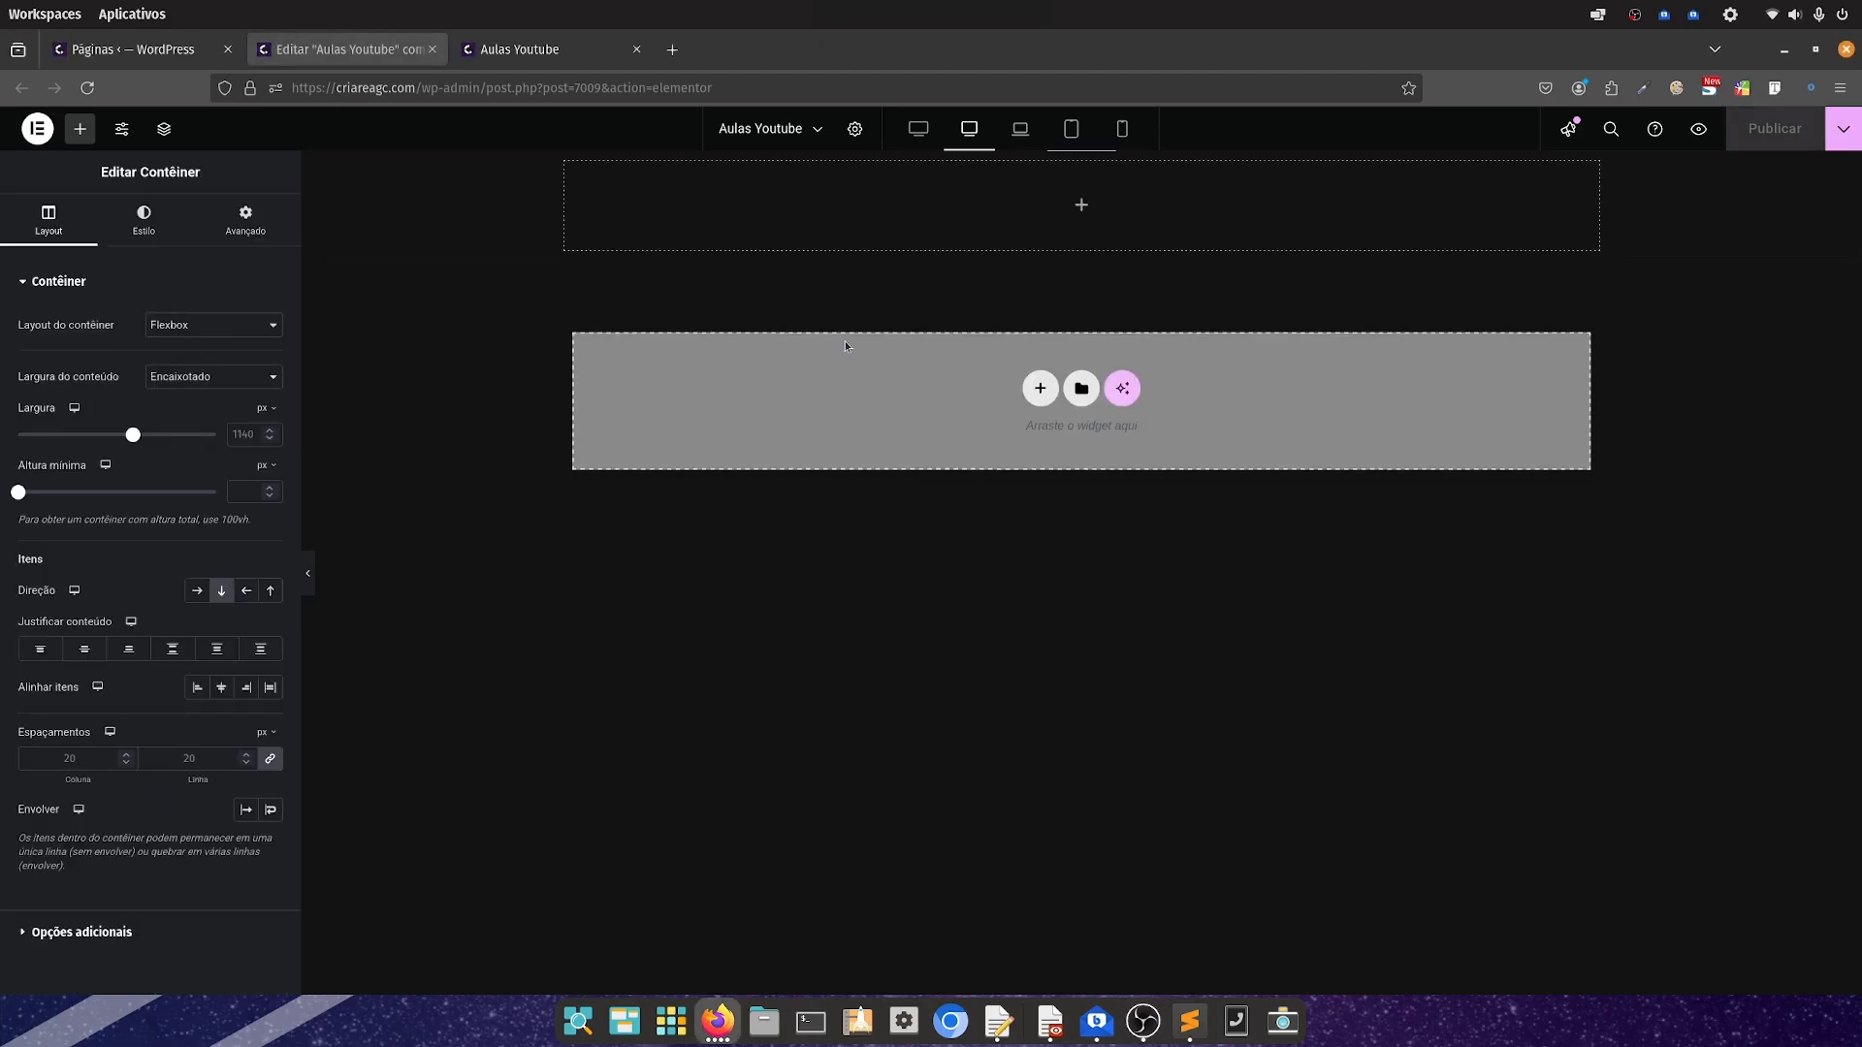
click(164, 128)
double_click(1684, 249)
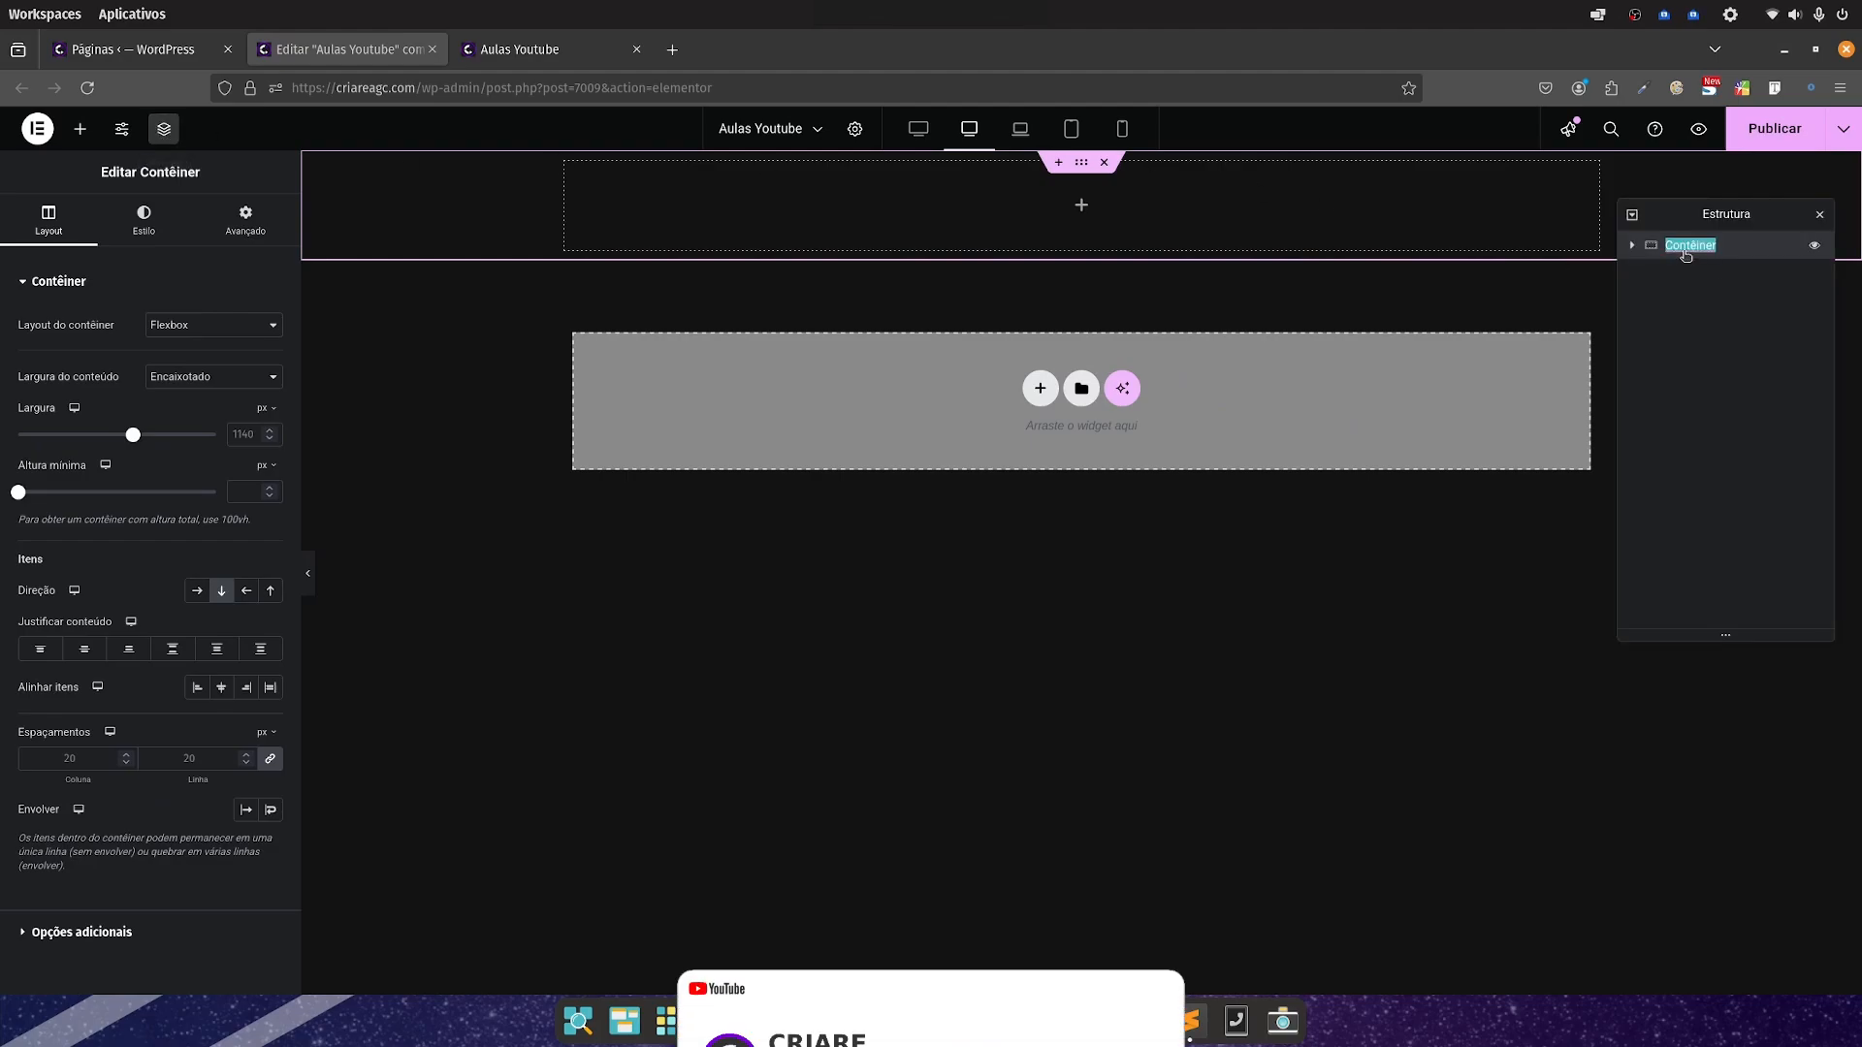
text(pai)
key(Return)
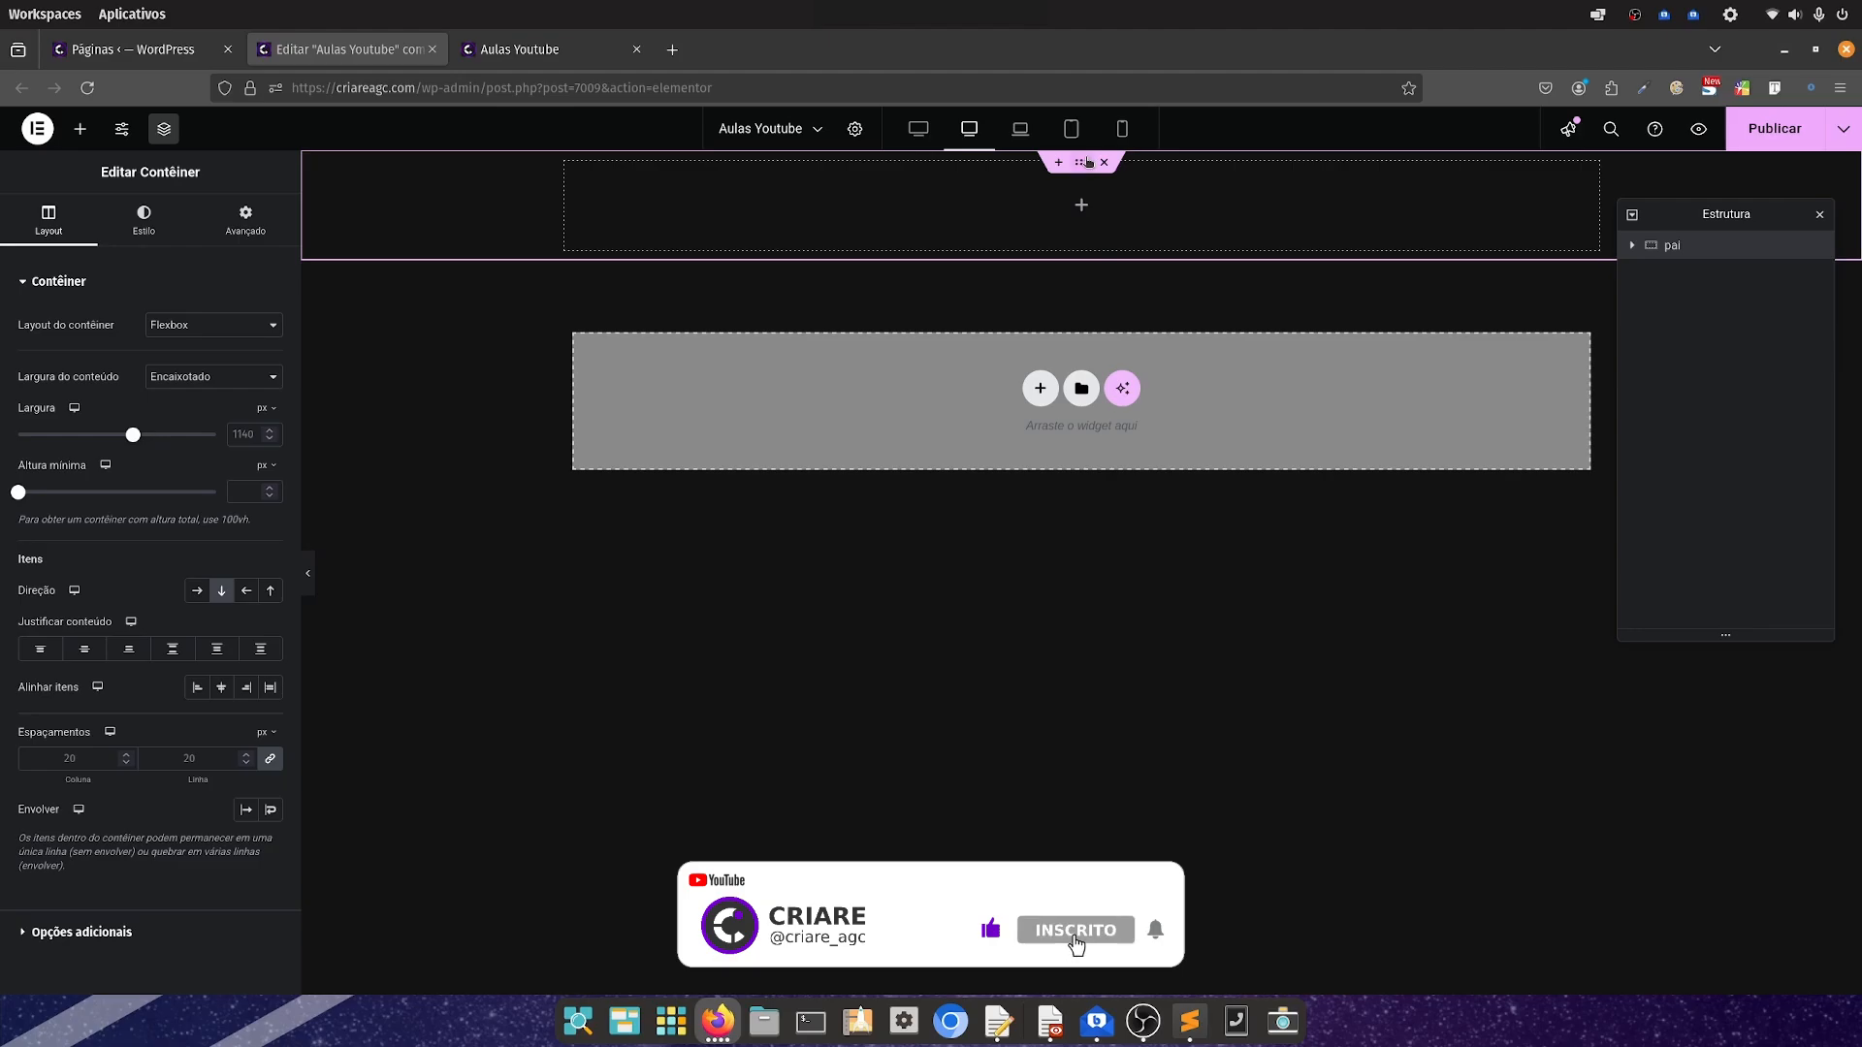
Give the pai container full content width and centre-justified content, with gaps and padding of 0 px
click(199, 377)
click(196, 424)
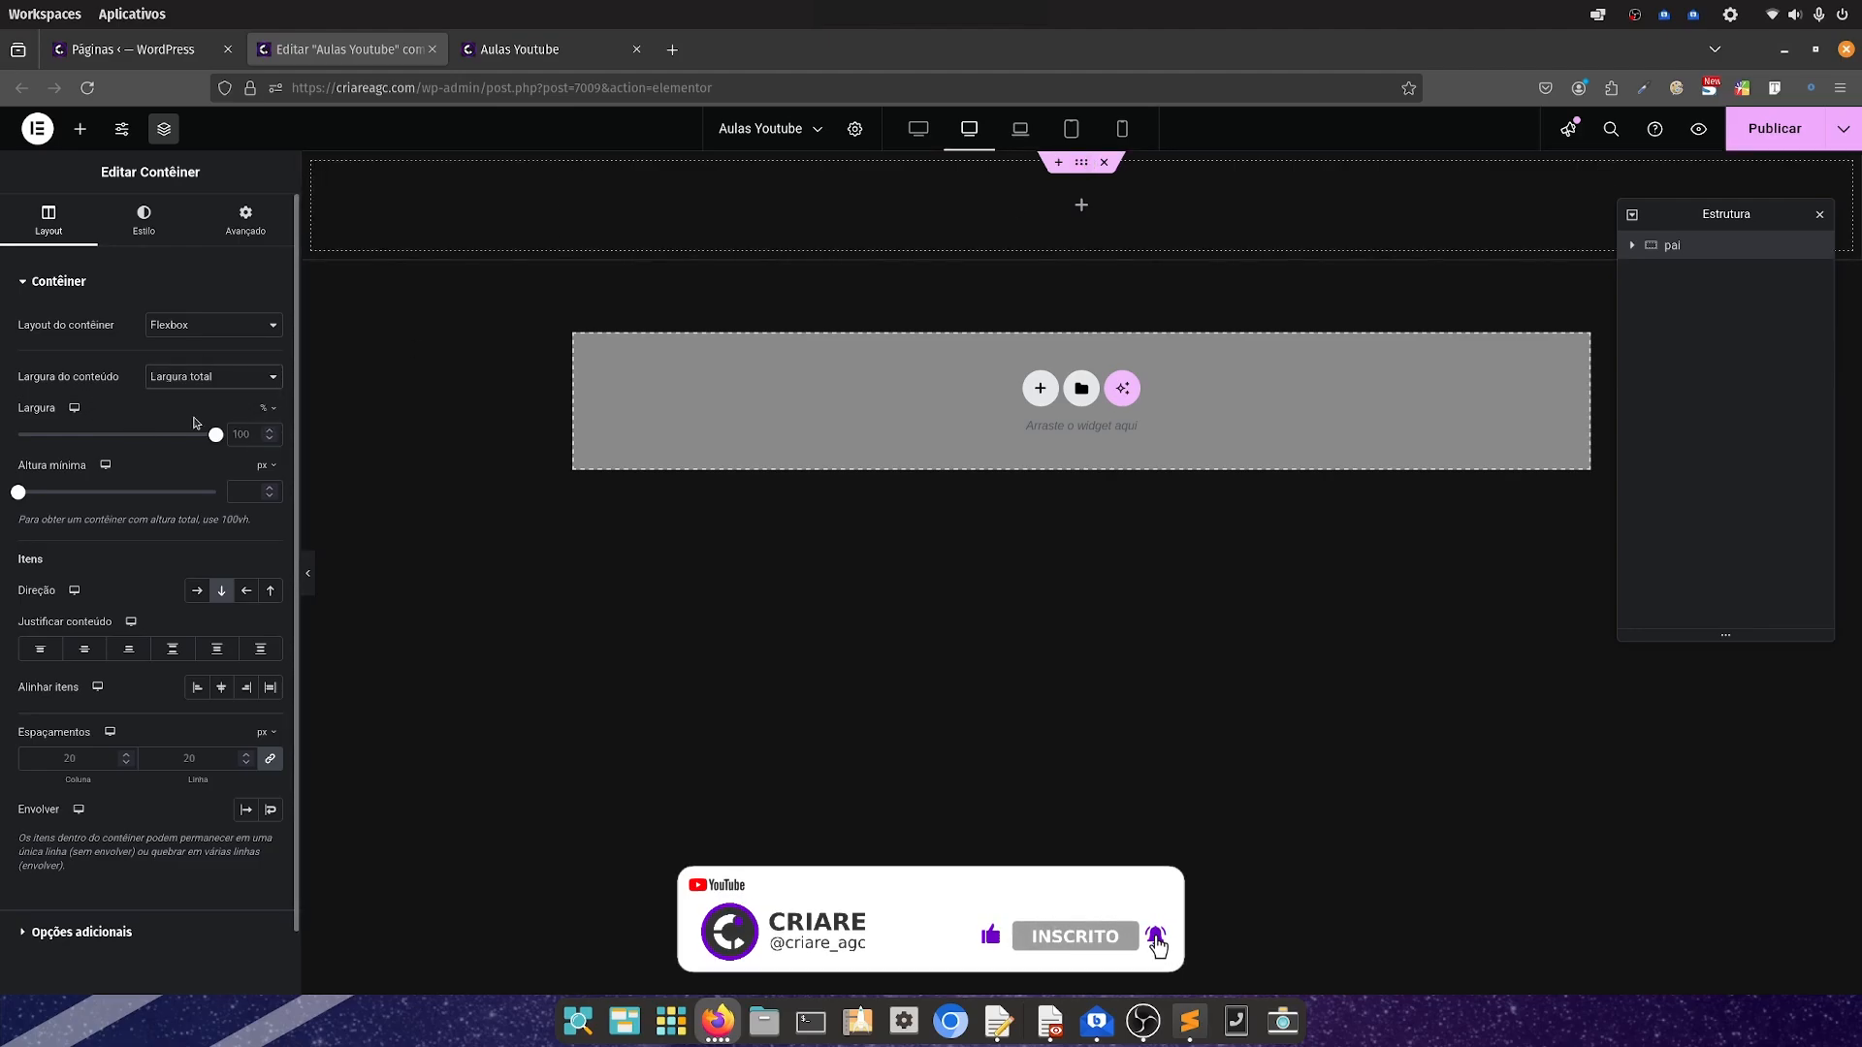
click(86, 646)
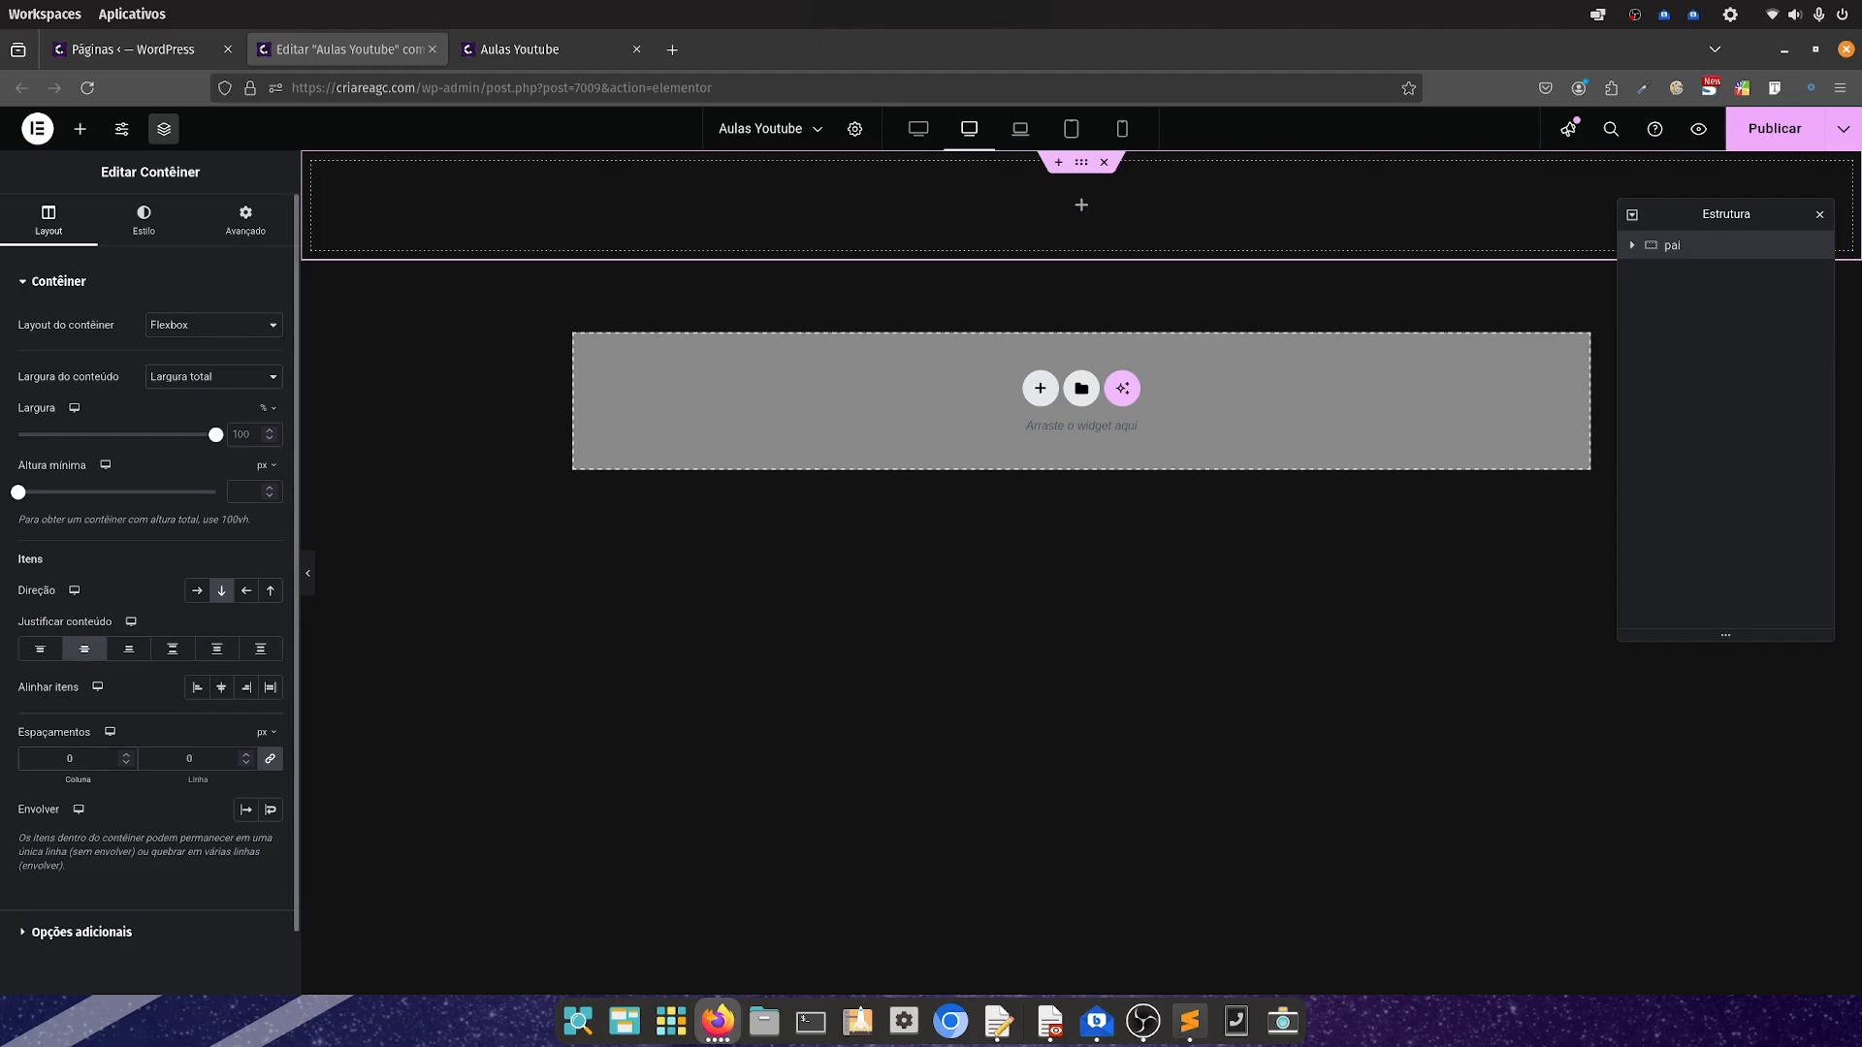
click(246, 219)
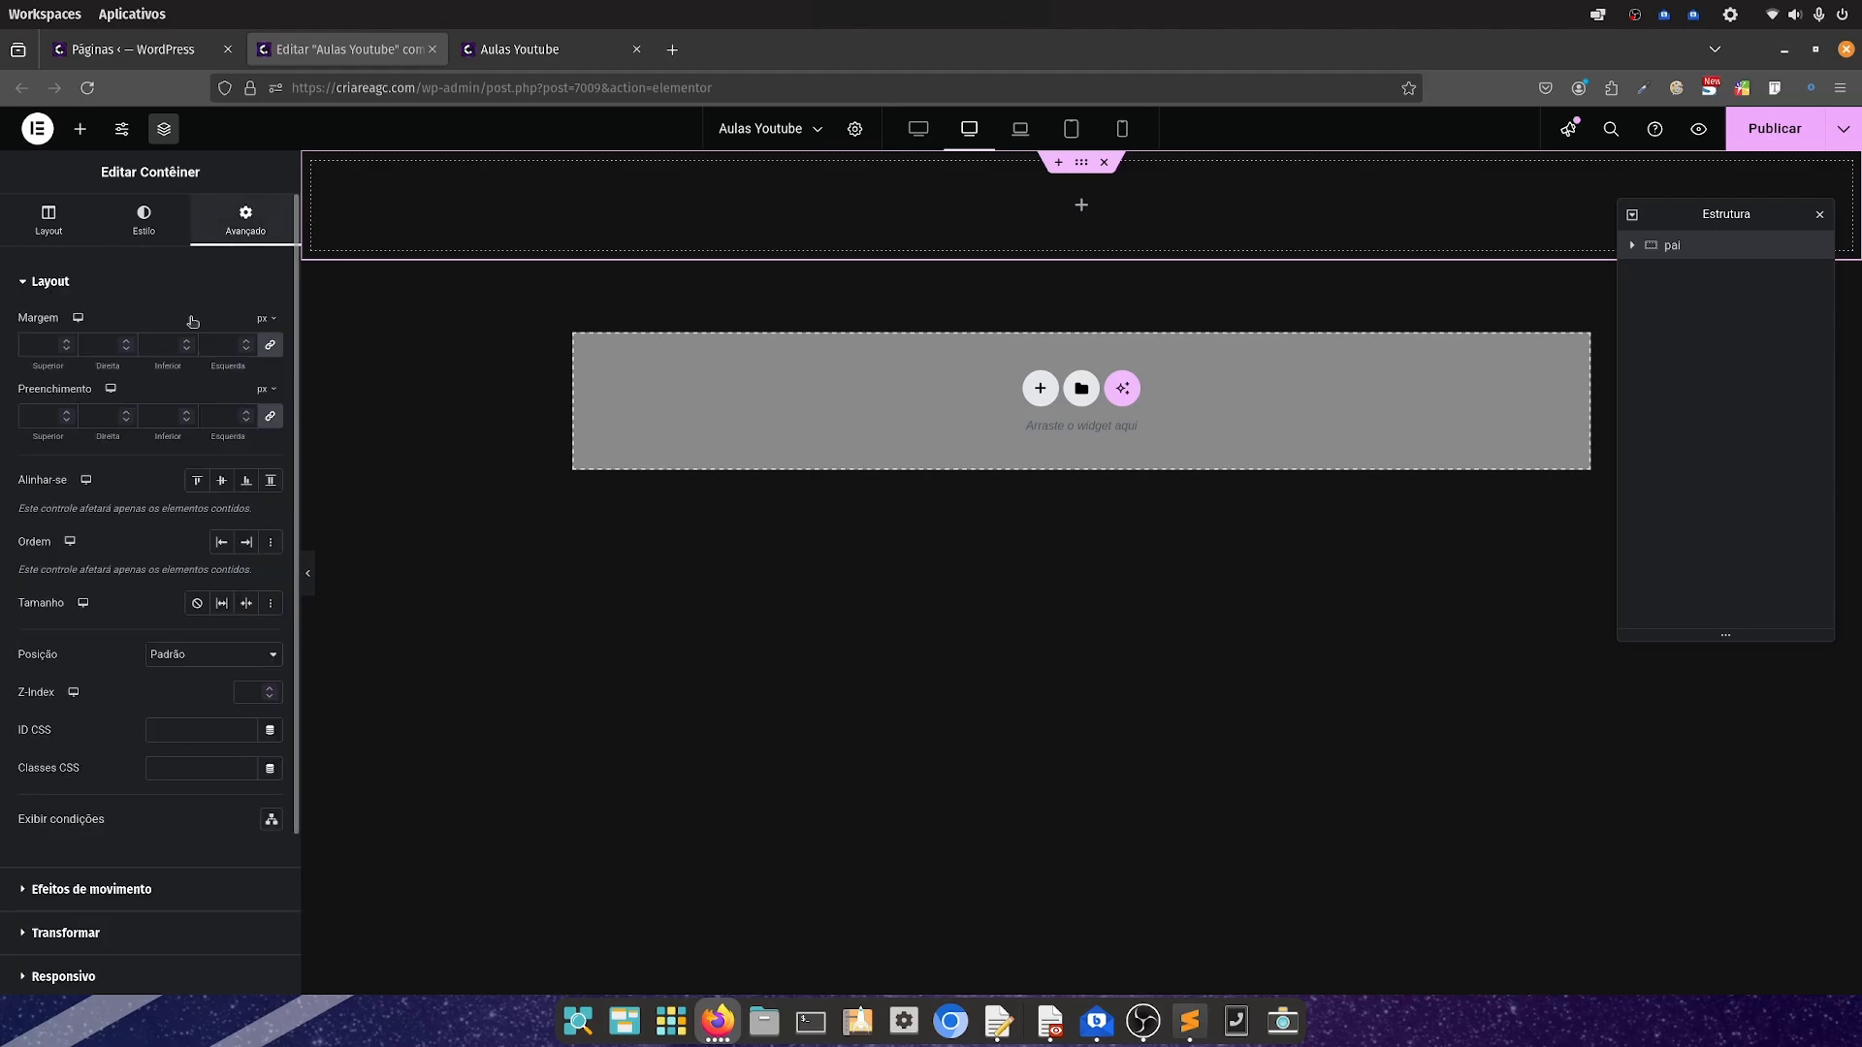
click(272, 418)
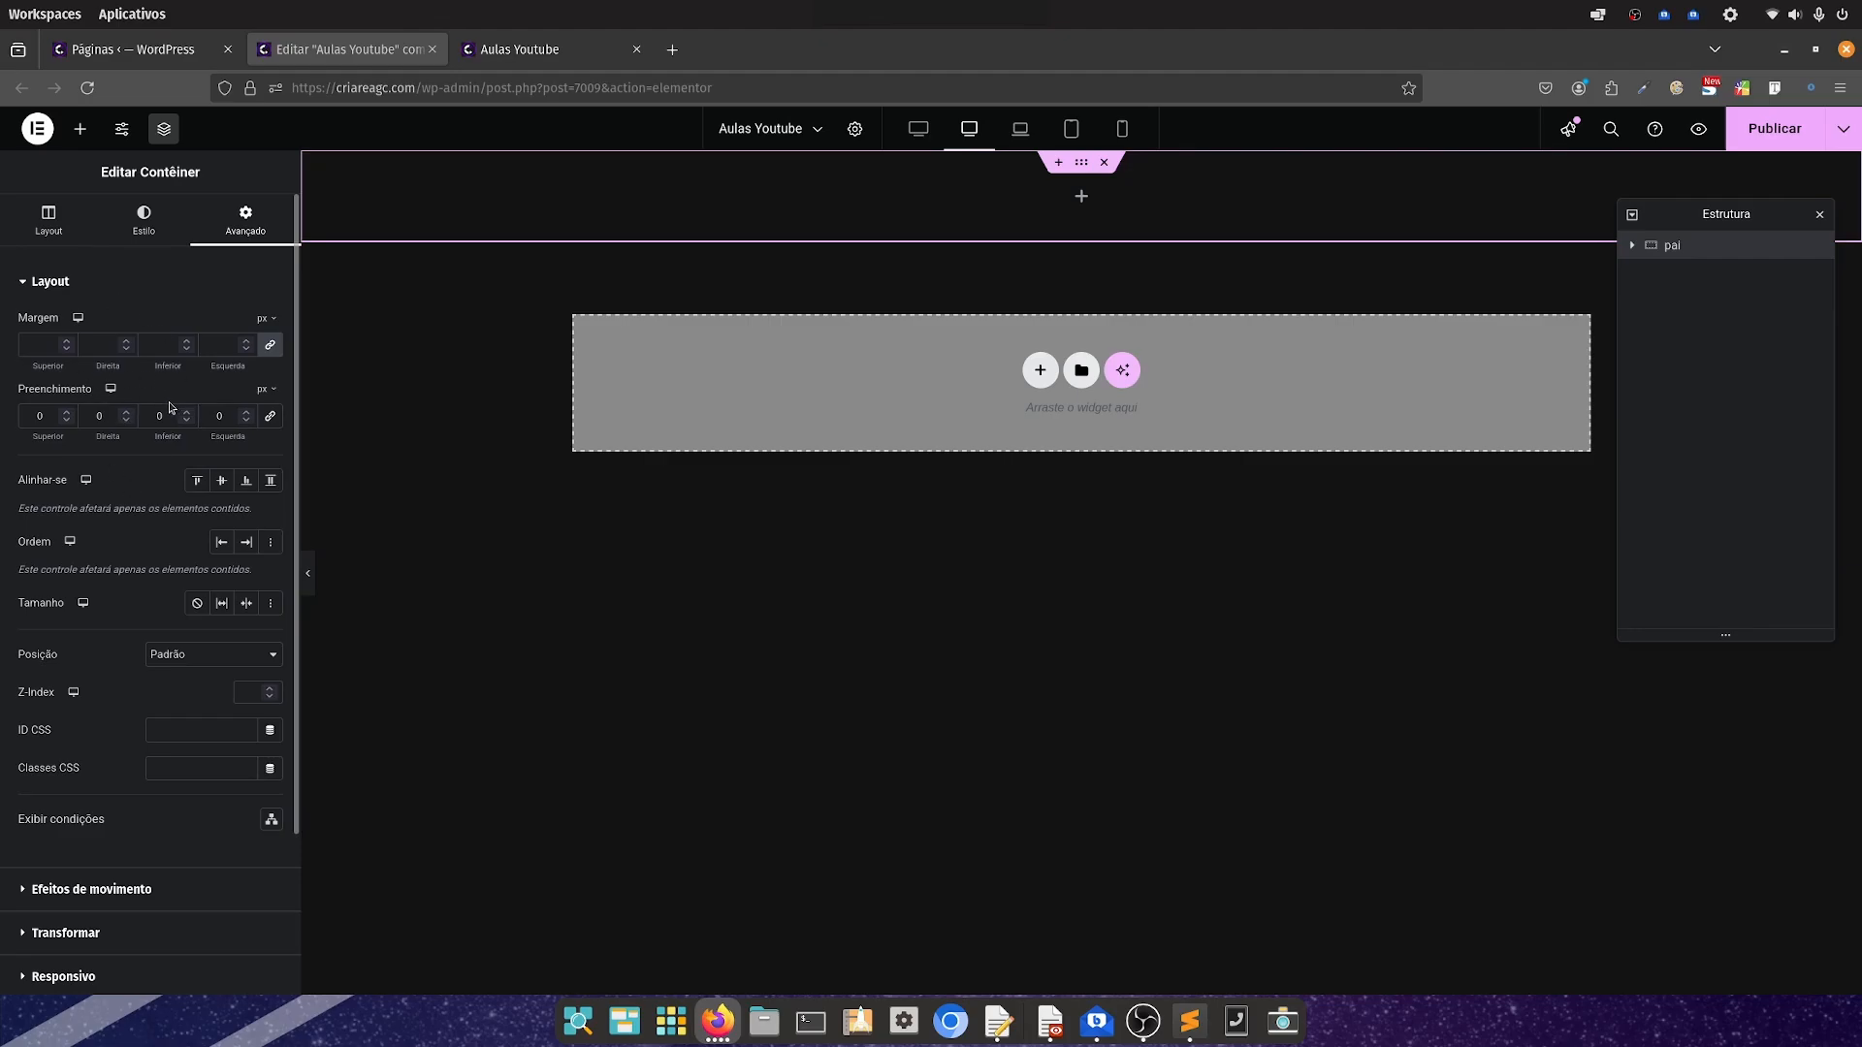
Set the pai container's minimum height to 100 vh
click(49, 219)
mouse_move(261, 466)
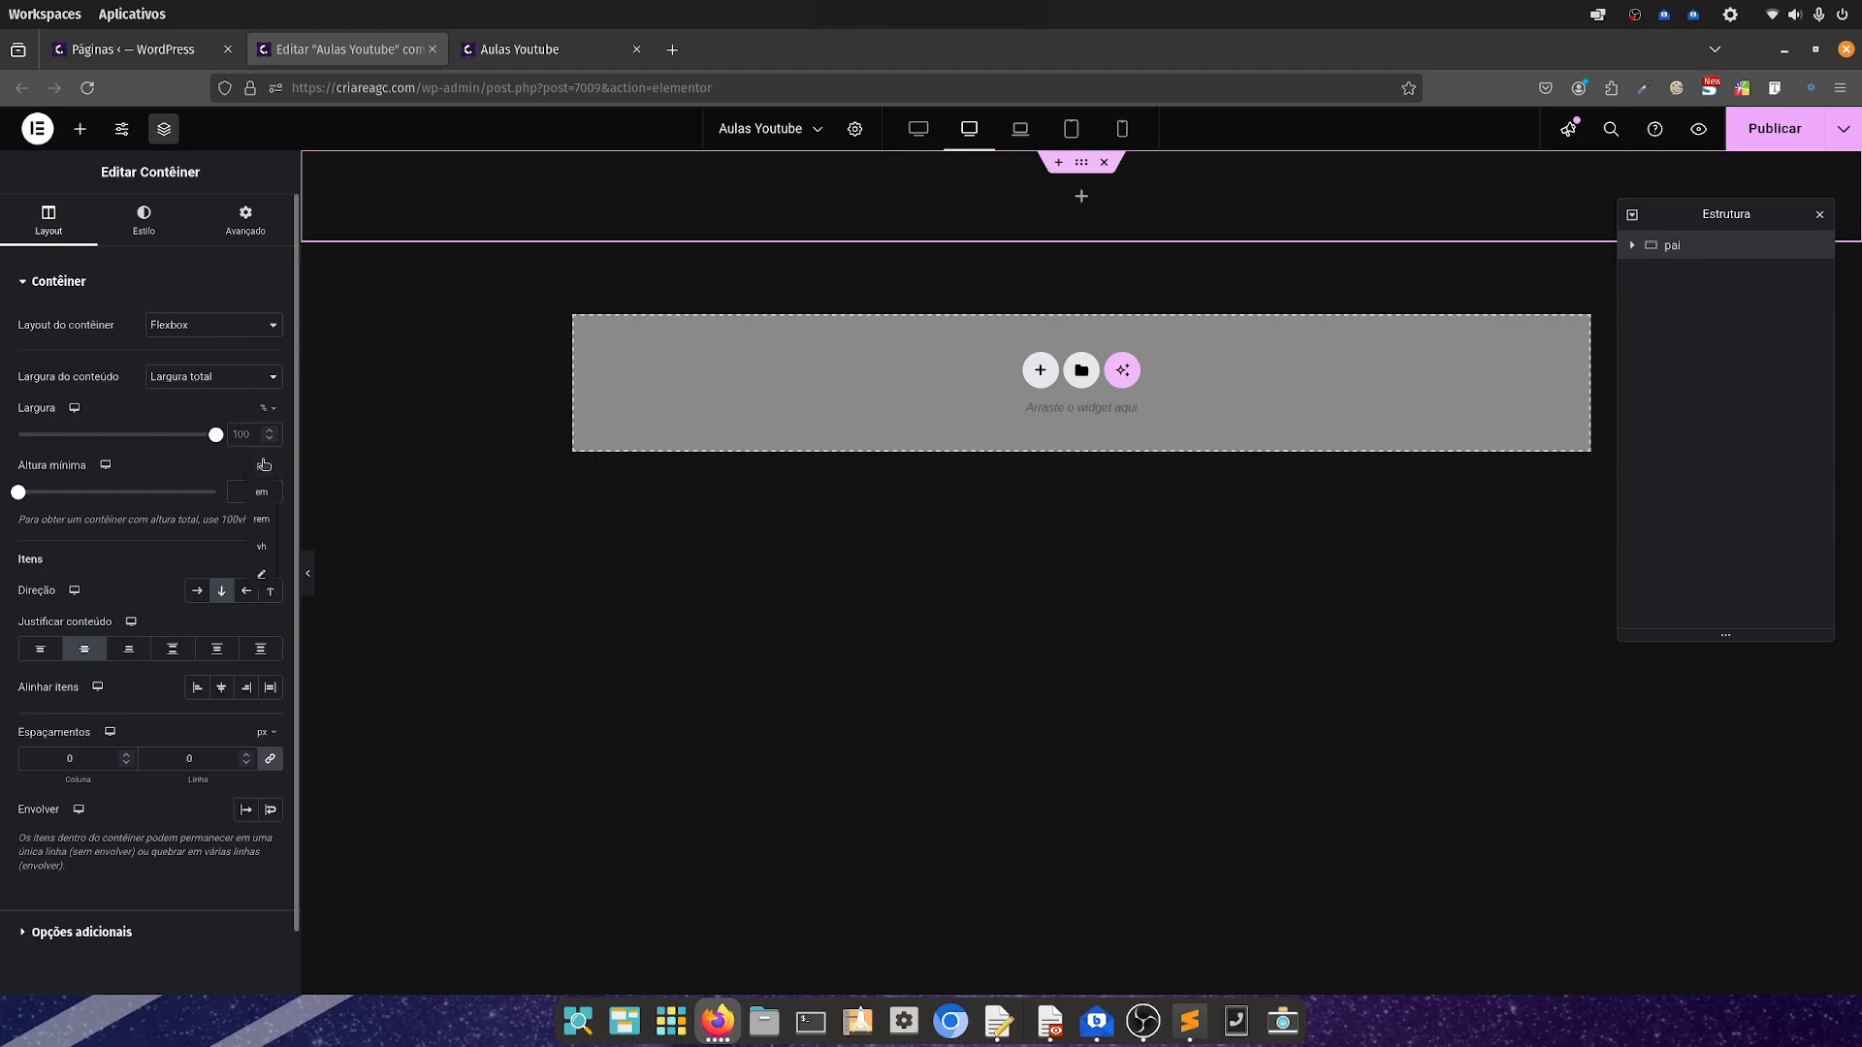
click(261, 546)
click(243, 493)
text(100)
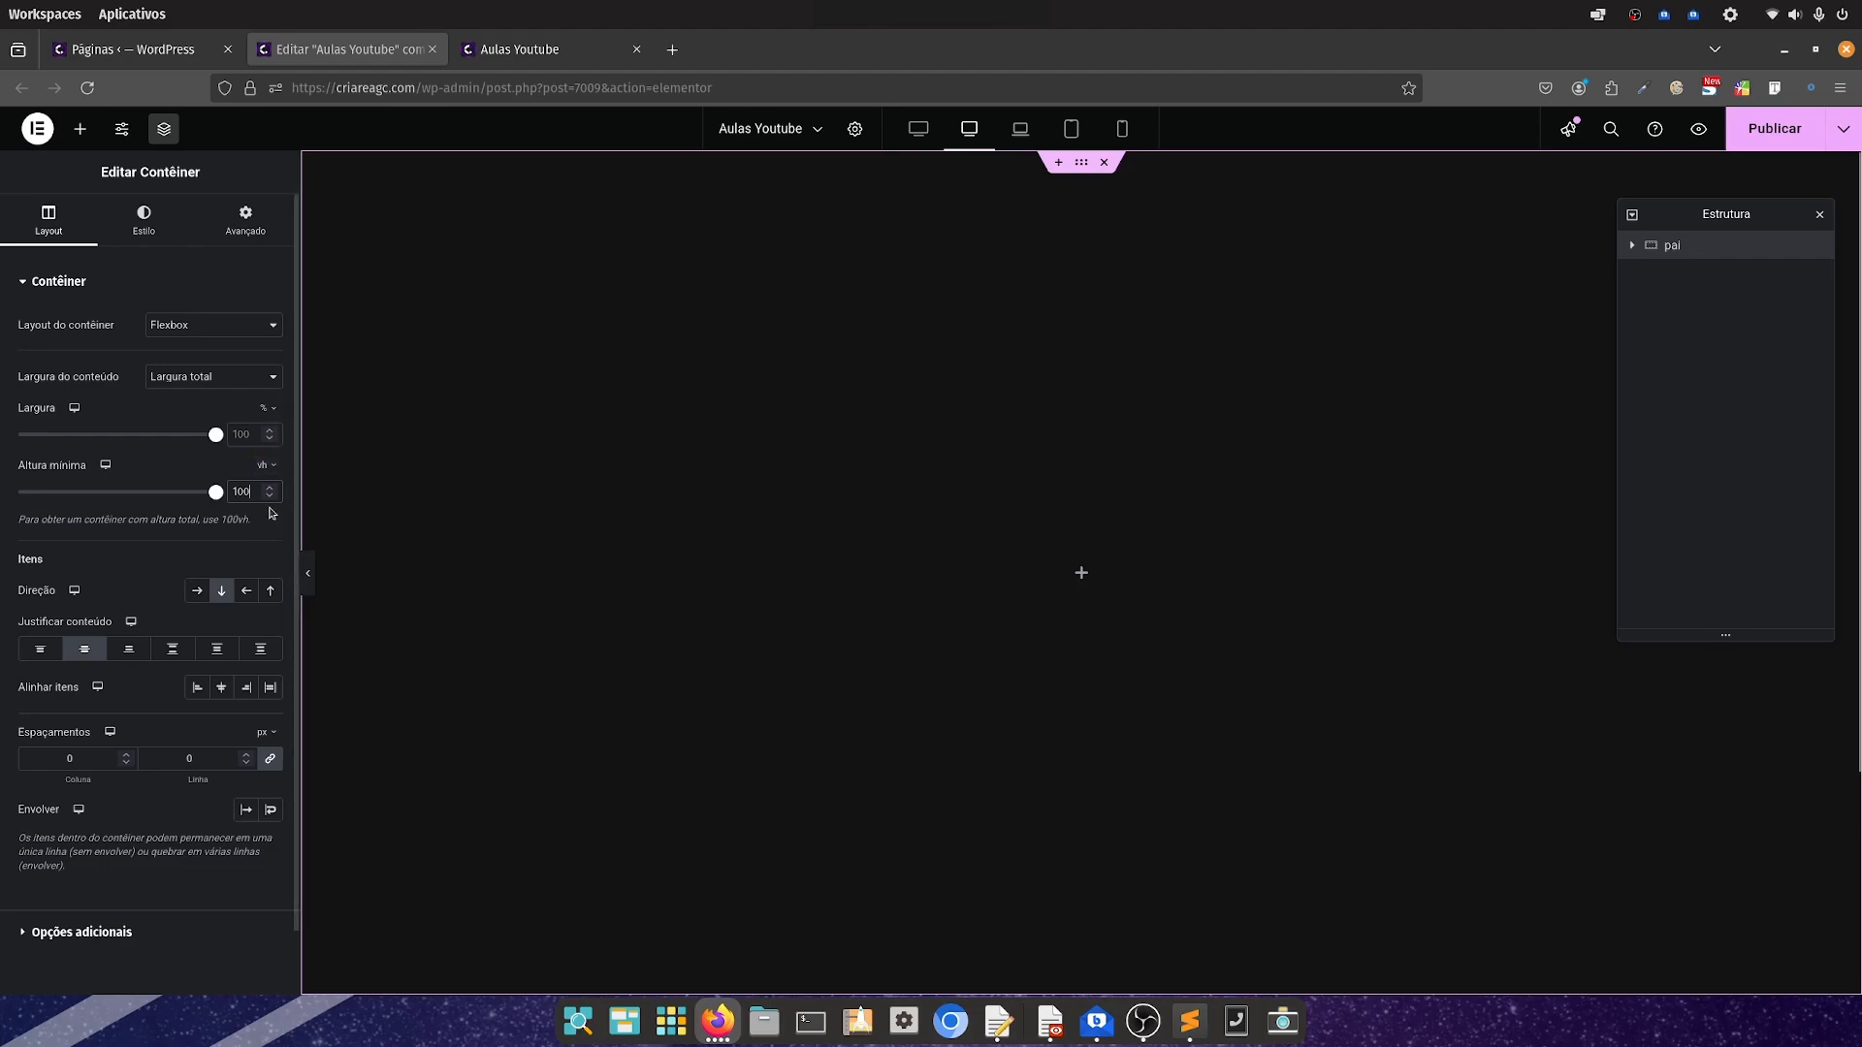
Try a minimum height of 50 vh on the pai container and set it back to 100 vh
drag(251, 492, 226, 493)
text(50)
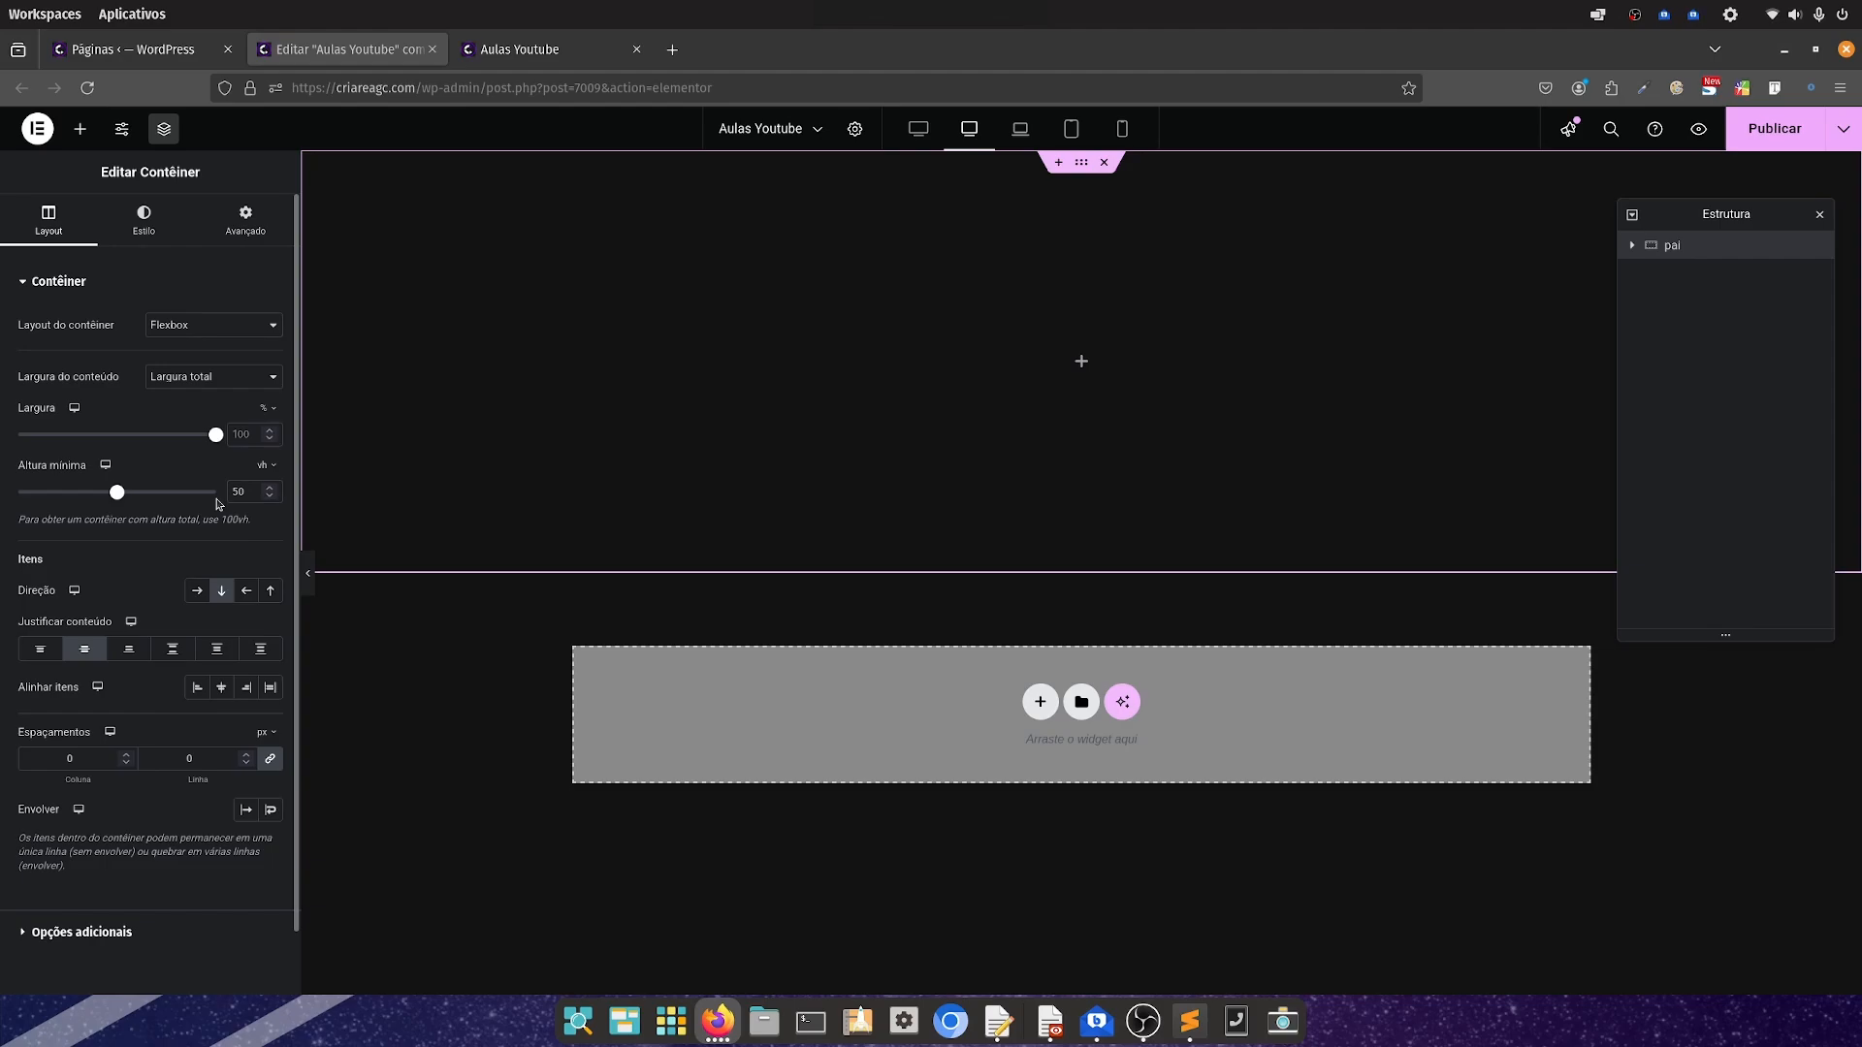
text(100)
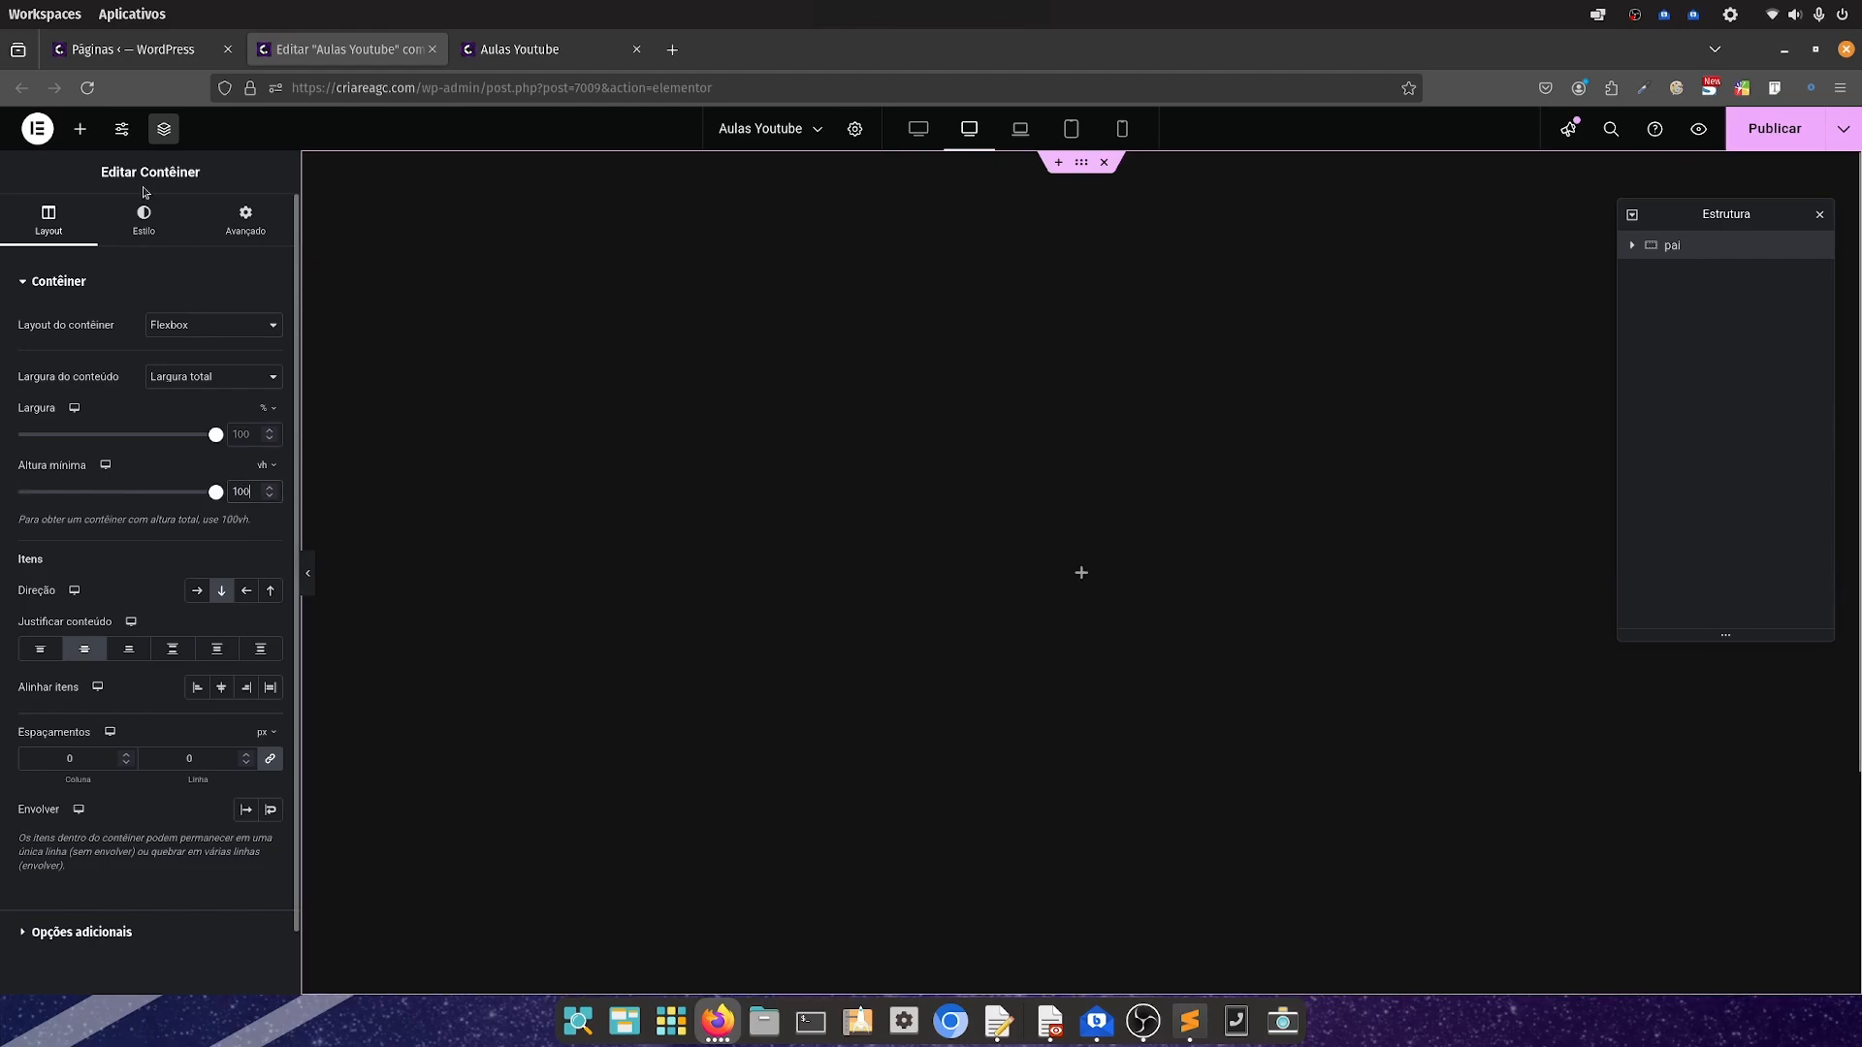
Give the pai container a classic background in the dark global colour and publish the page
click(121, 231)
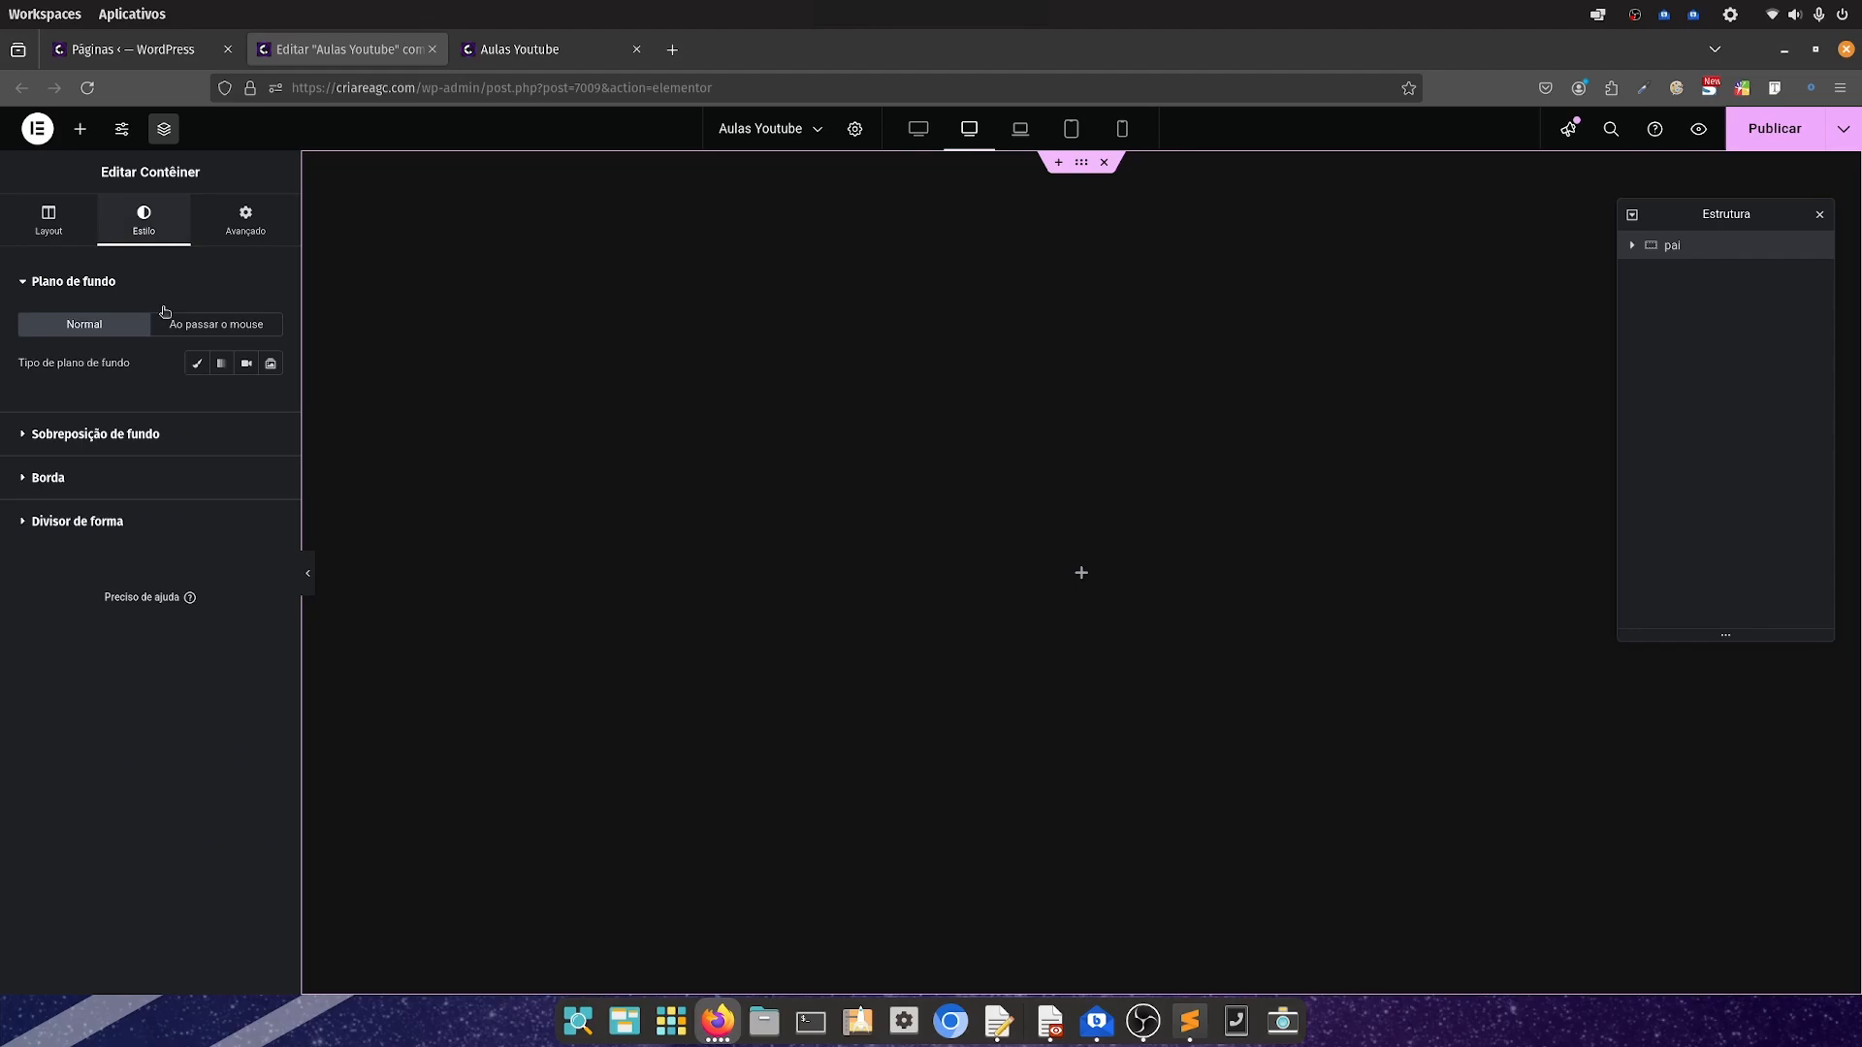
click(194, 364)
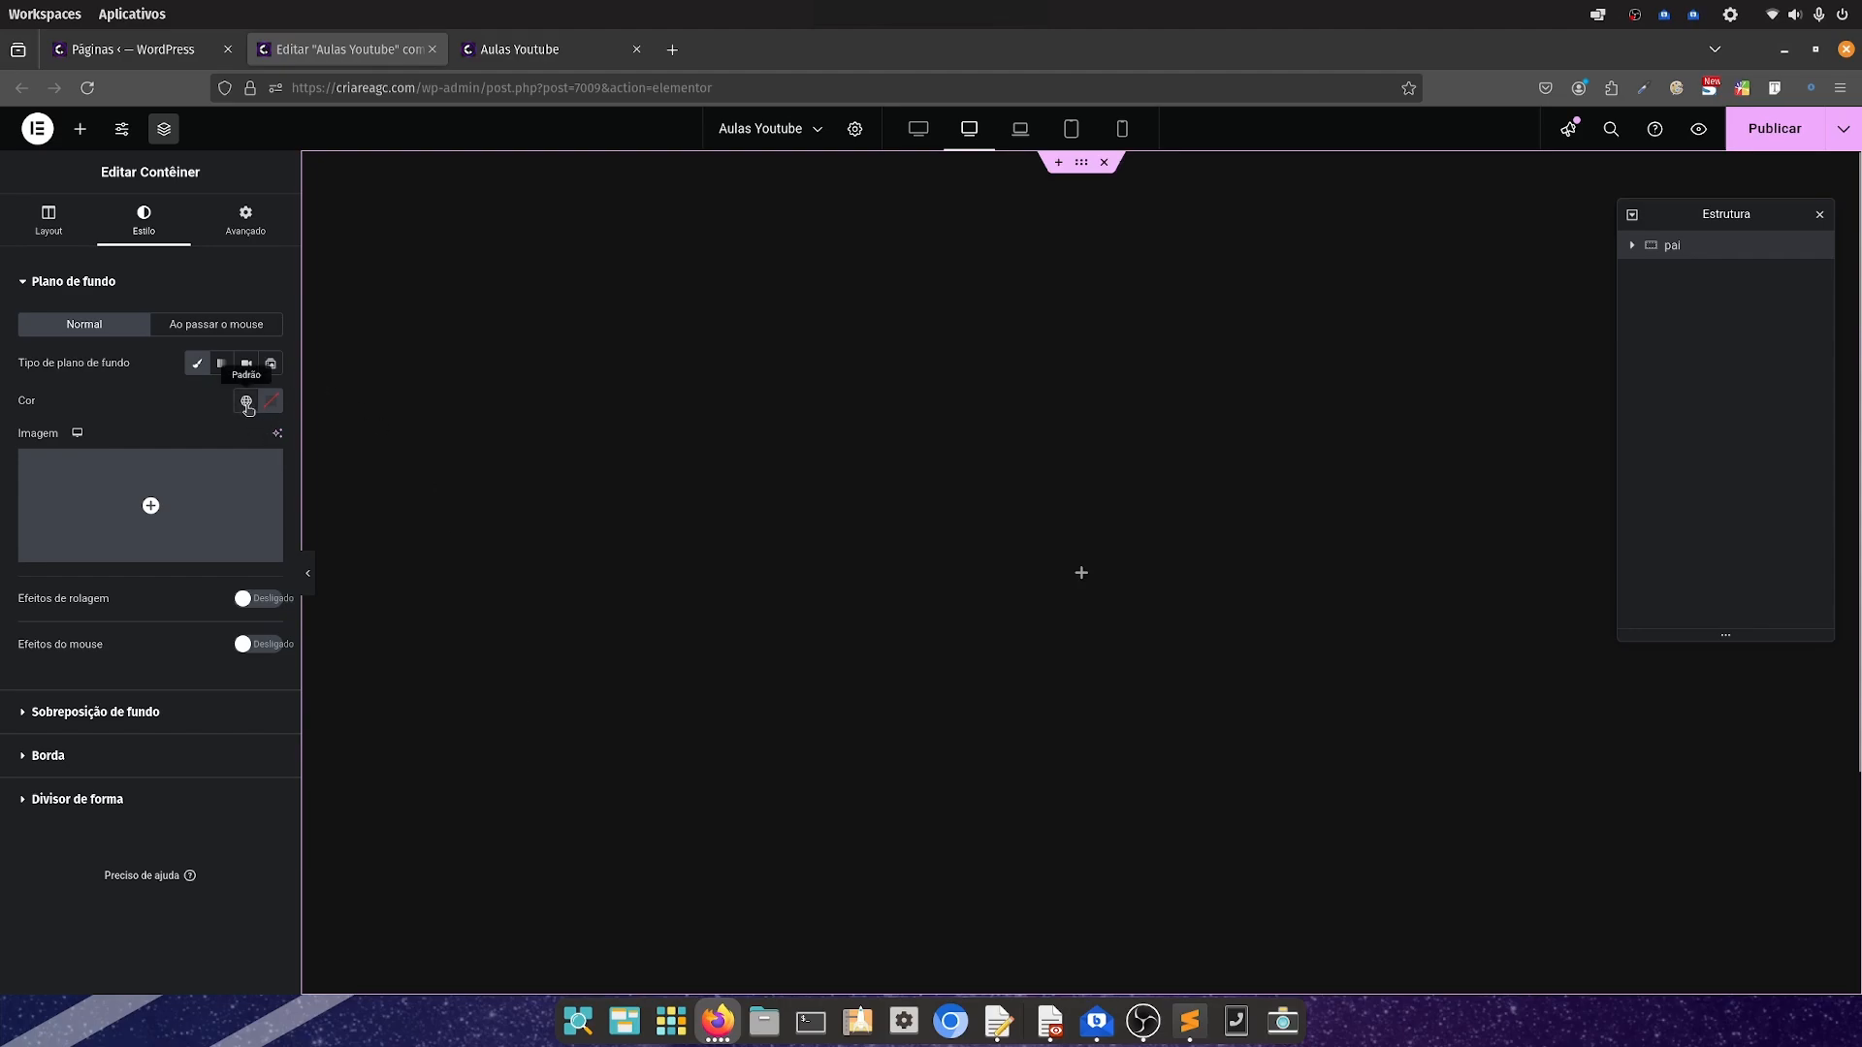
click(246, 401)
click(104, 484)
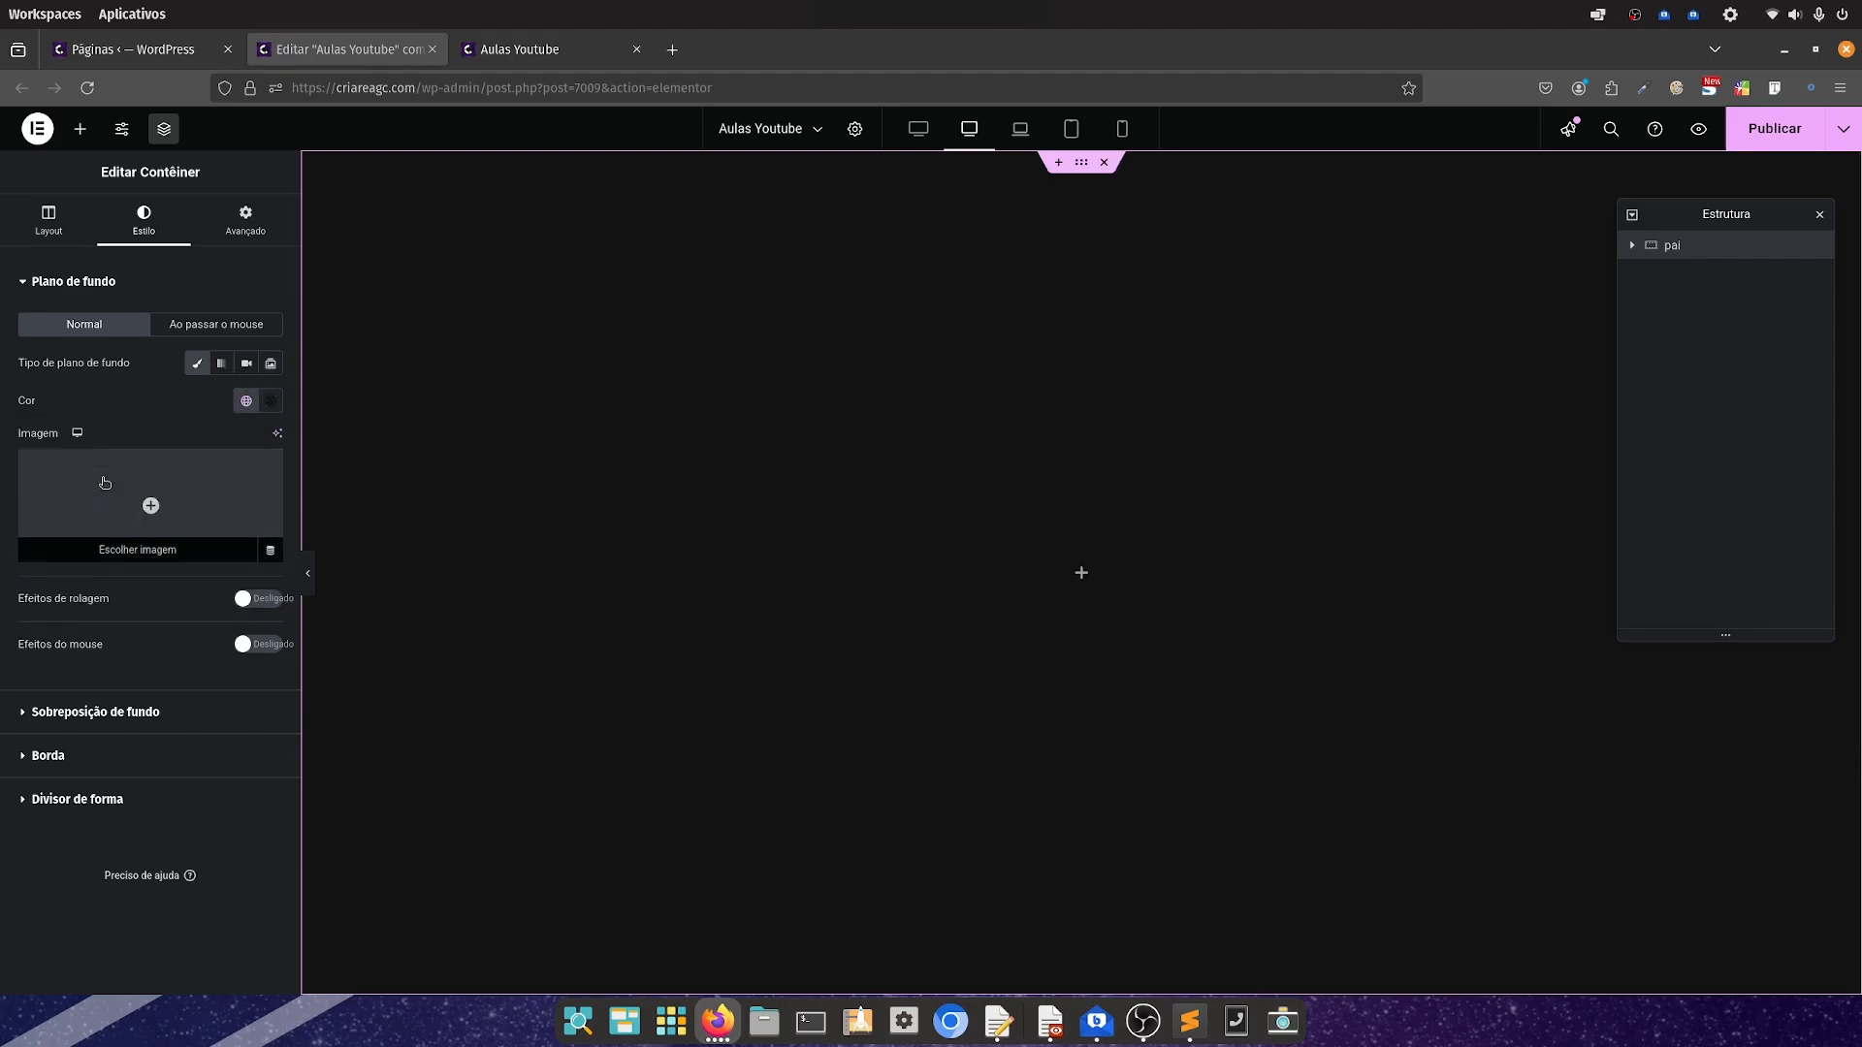
click(1817, 118)
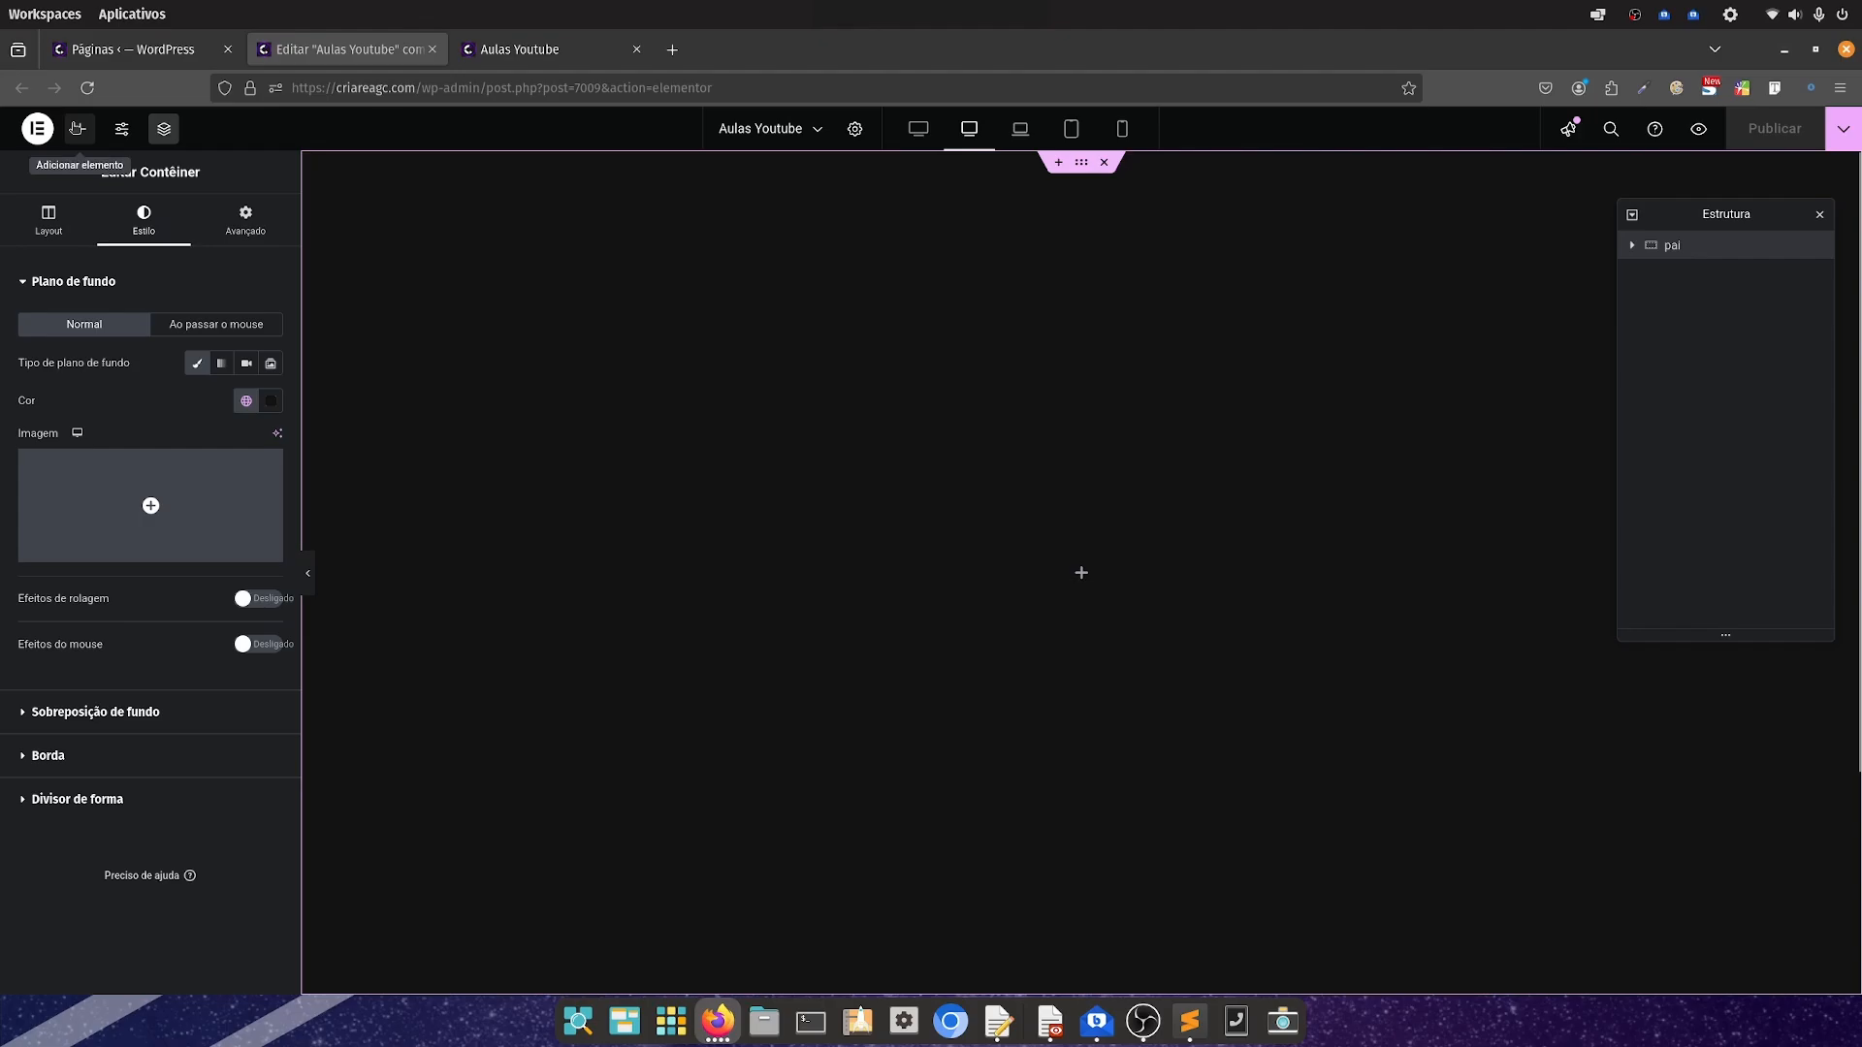
Insert a container inside pai and rename it "filho1" in the structure
click(79, 128)
drag(80, 366, 933, 562)
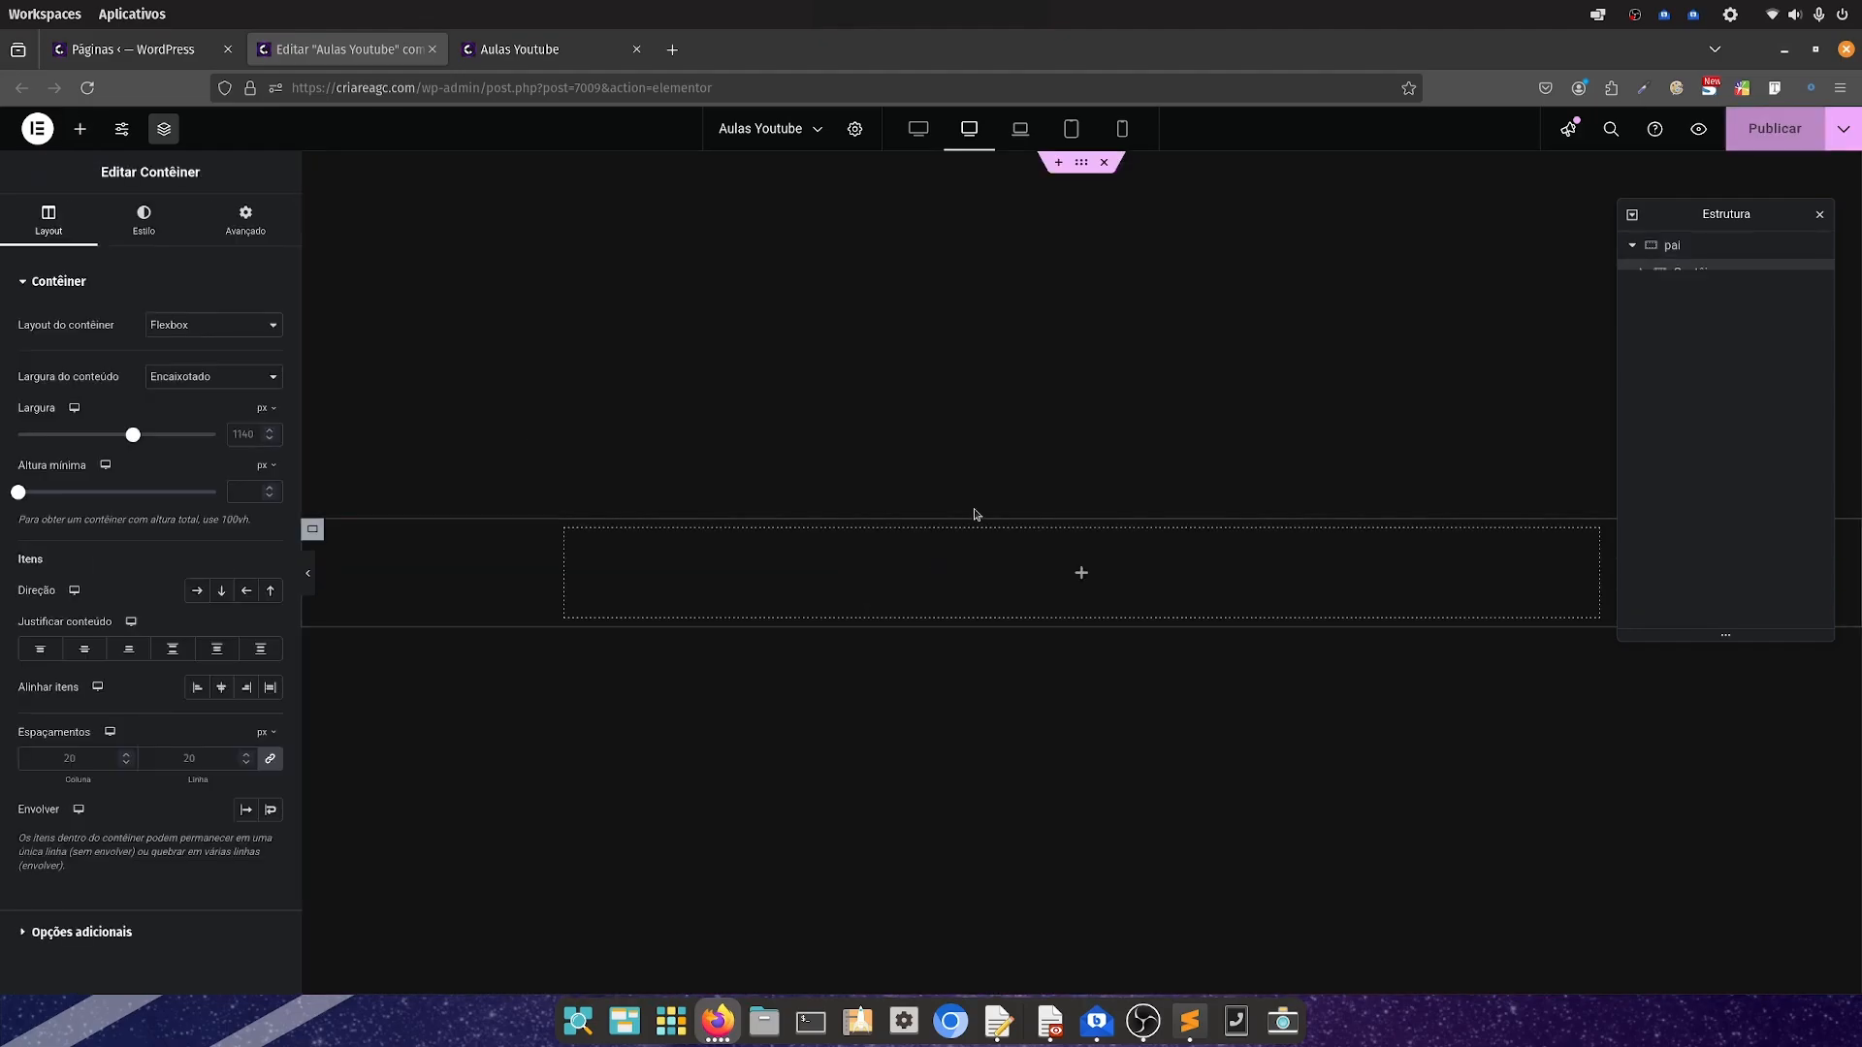
double_click(1690, 273)
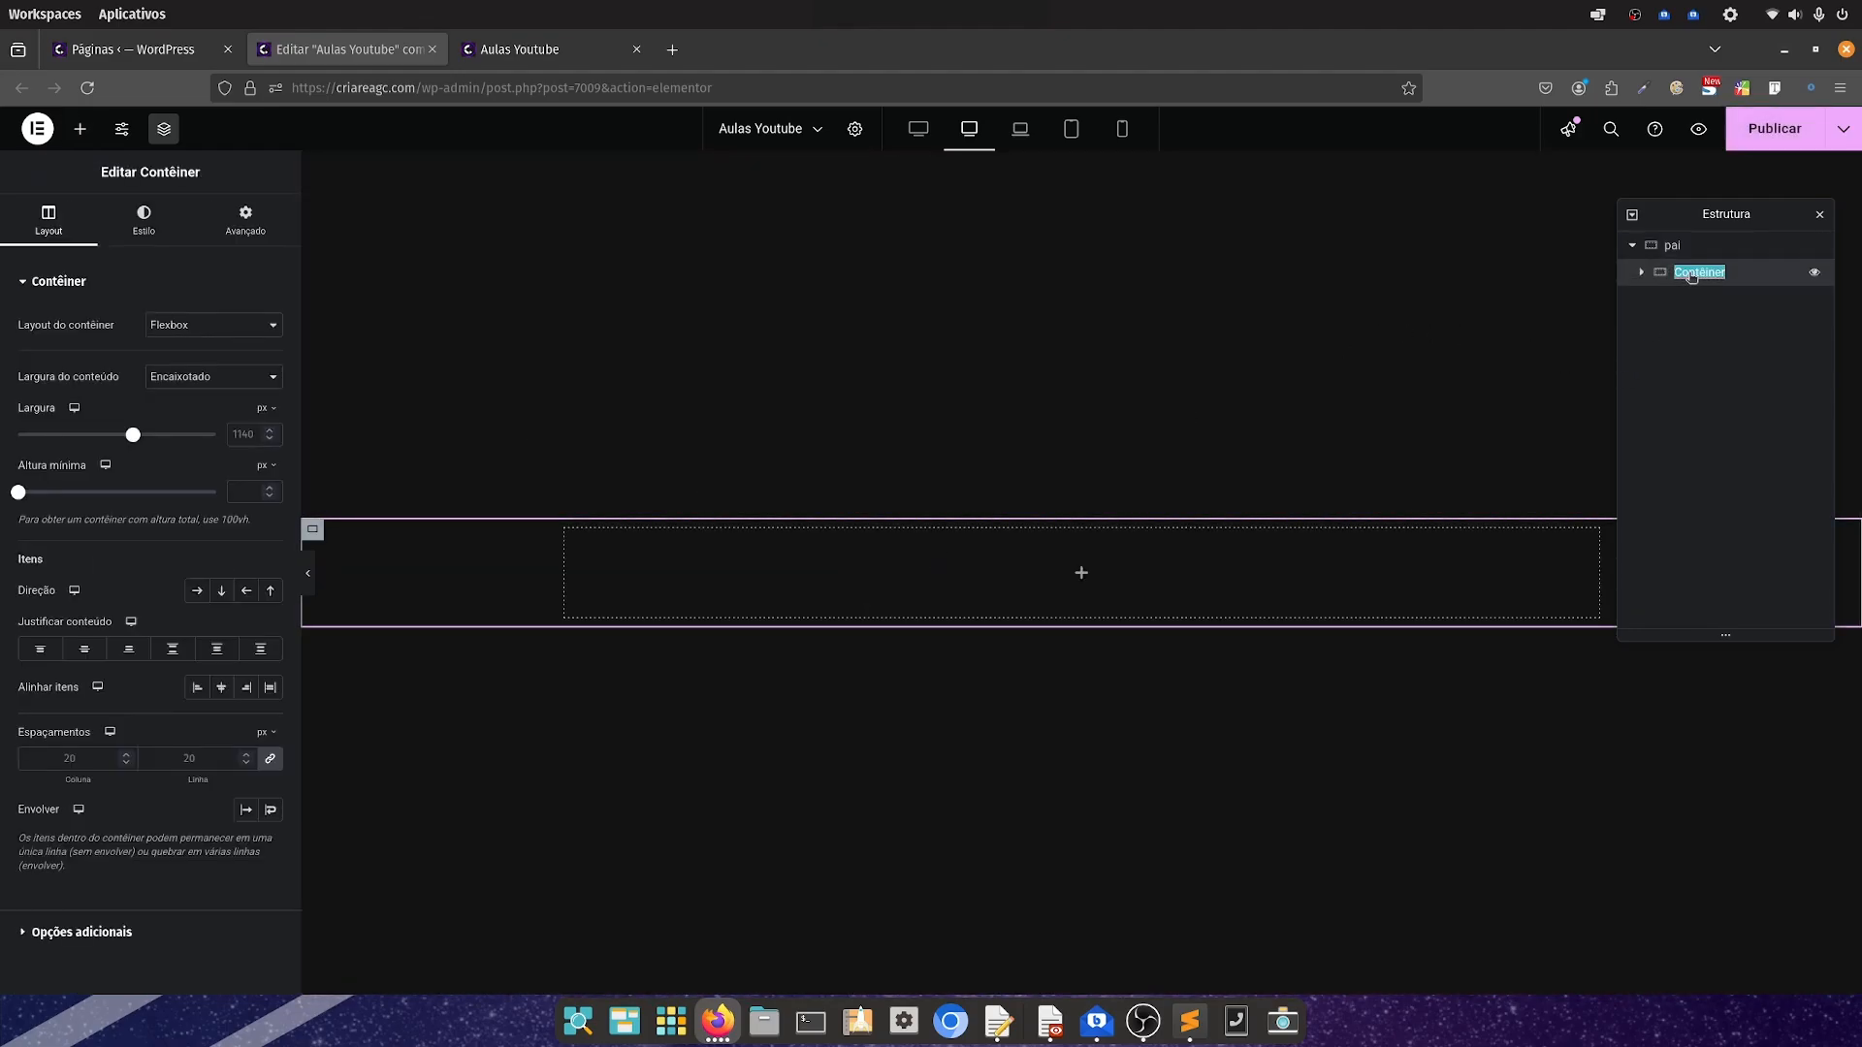
text(filho1)
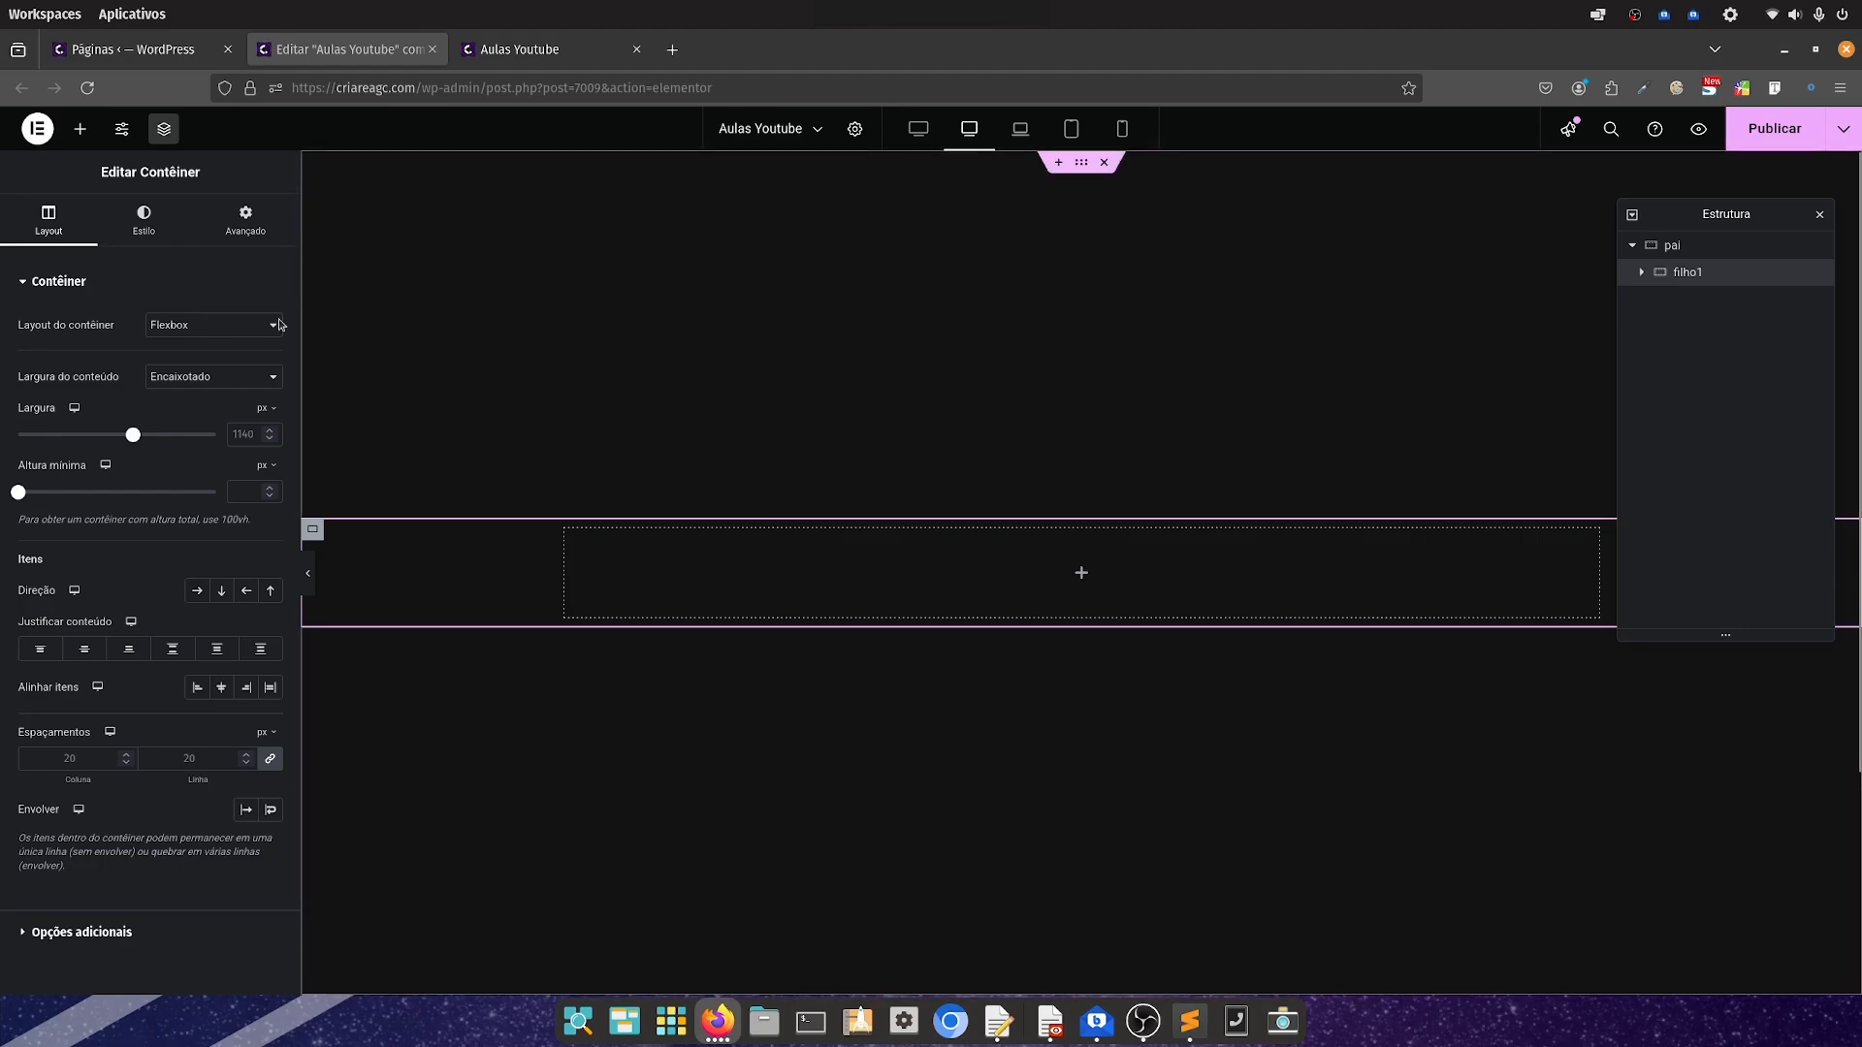
Set the filho1 container to full content width with a minimum height of 100 vh
click(194, 376)
click(194, 422)
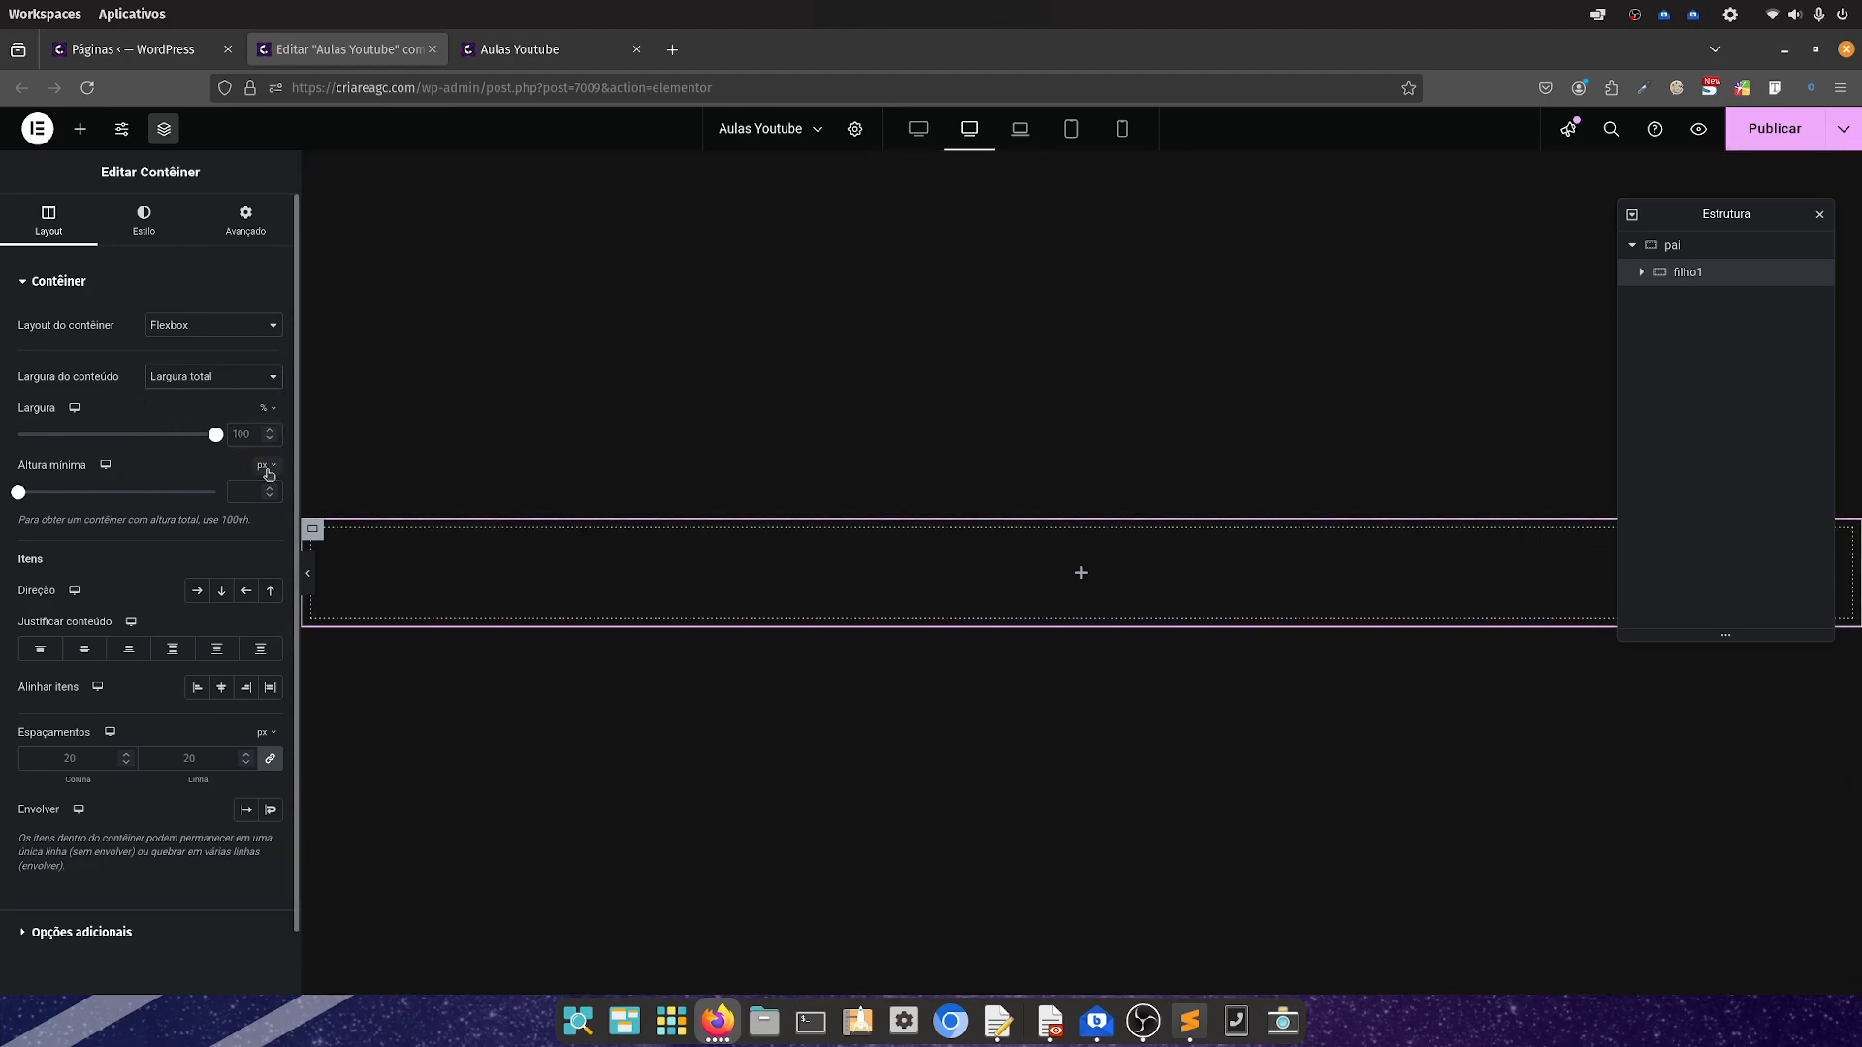
click(268, 469)
click(261, 548)
text(100)
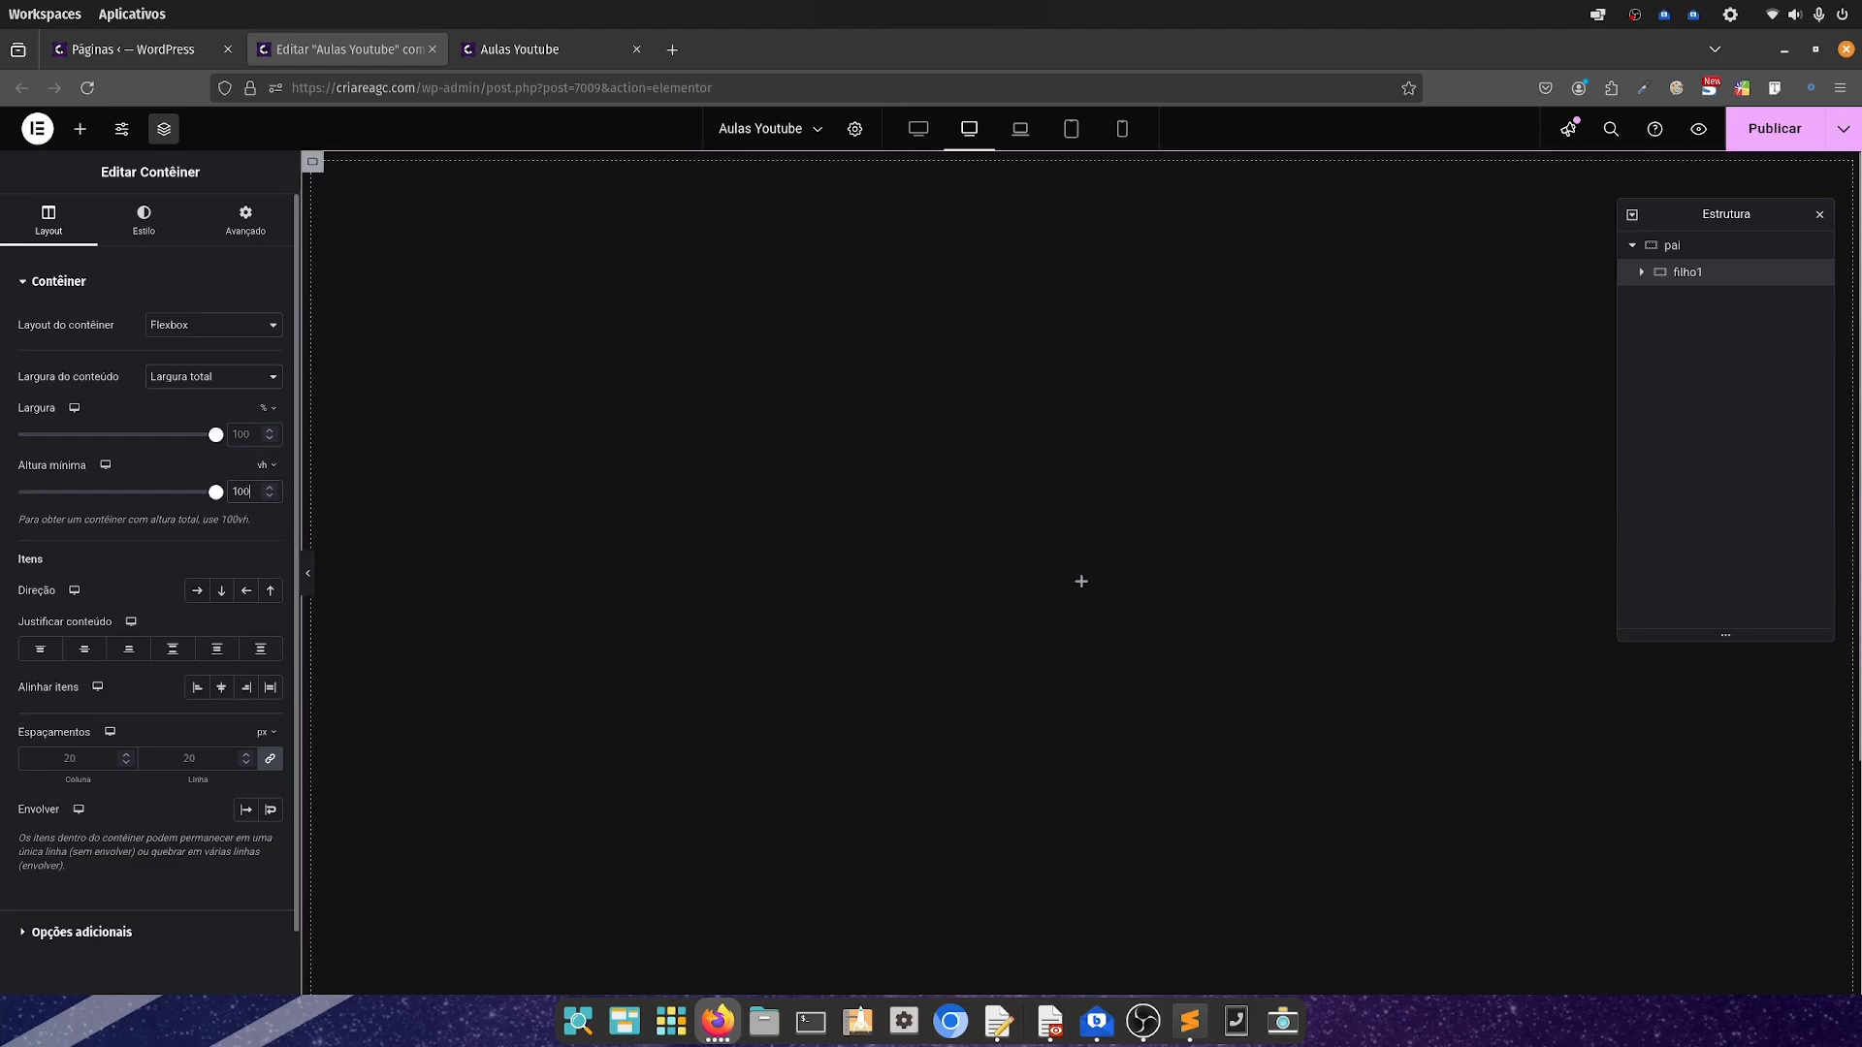
Give filho1 a classic background using the purple neon-line image from the media library
click(165, 231)
click(198, 366)
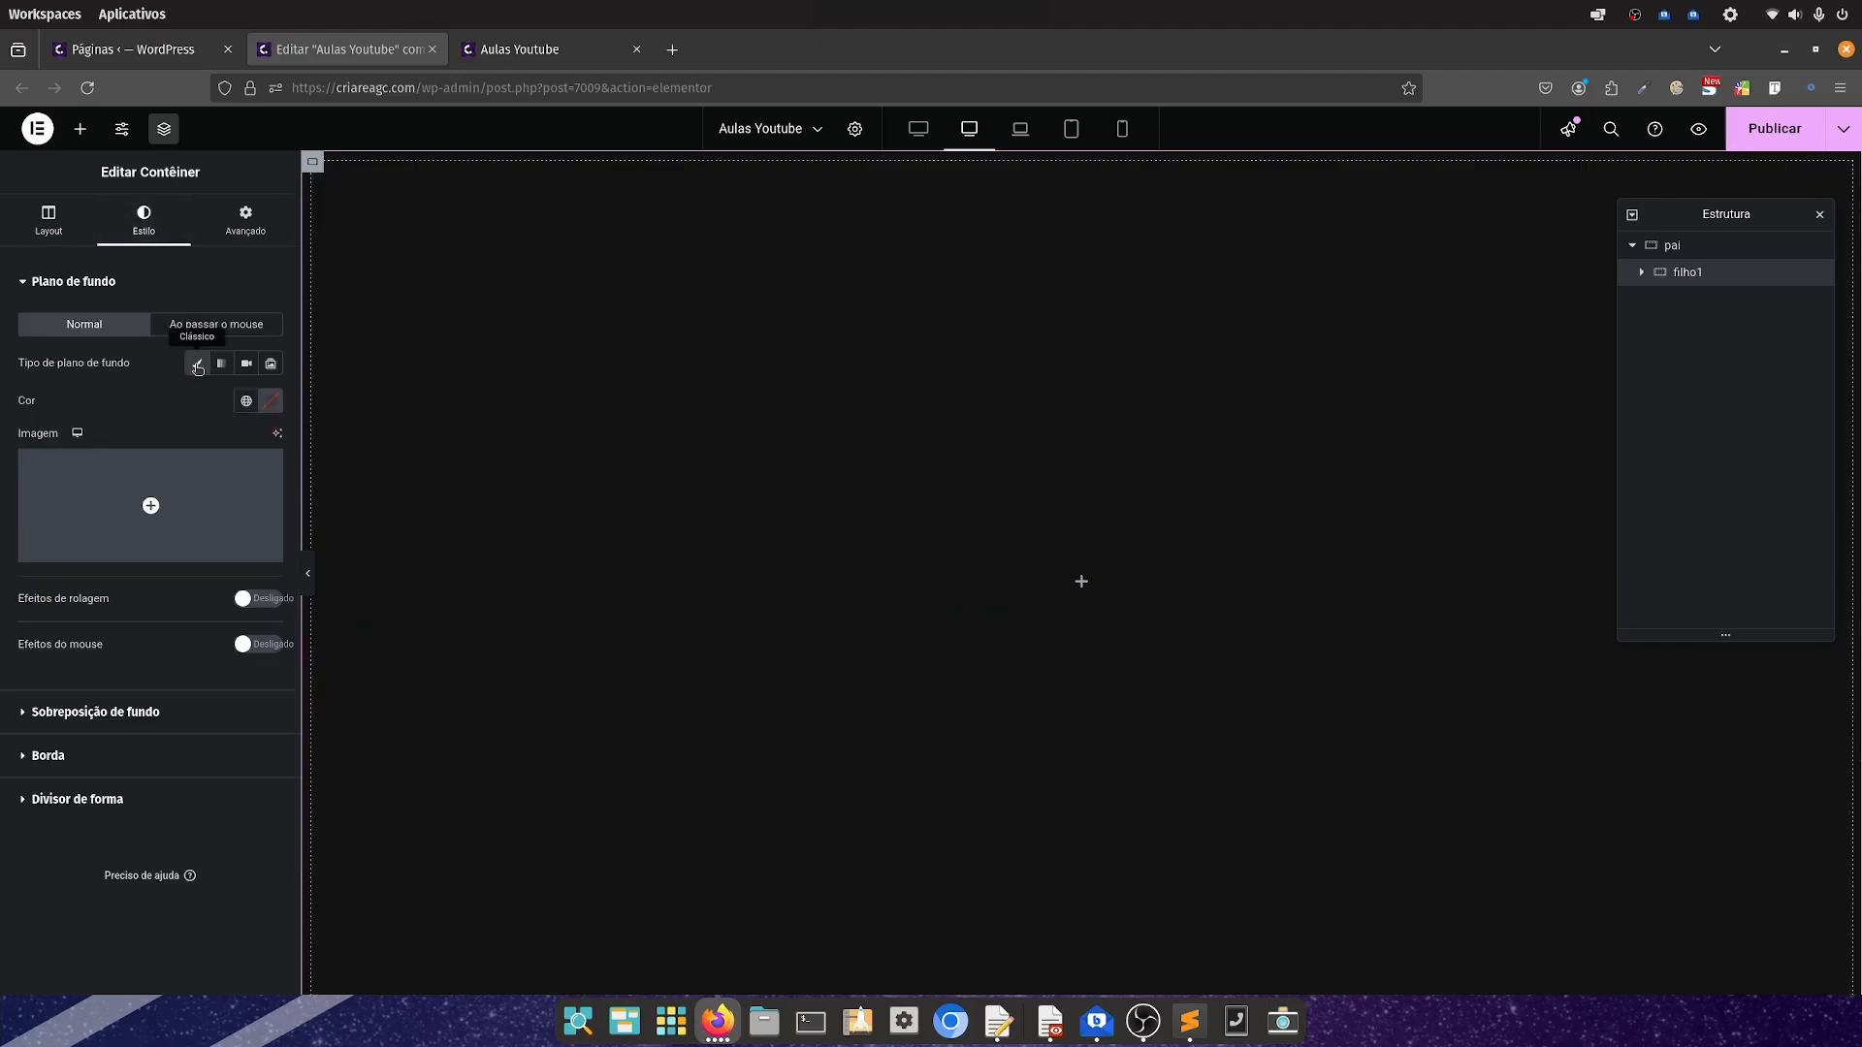
click(163, 493)
click(686, 341)
click(1795, 939)
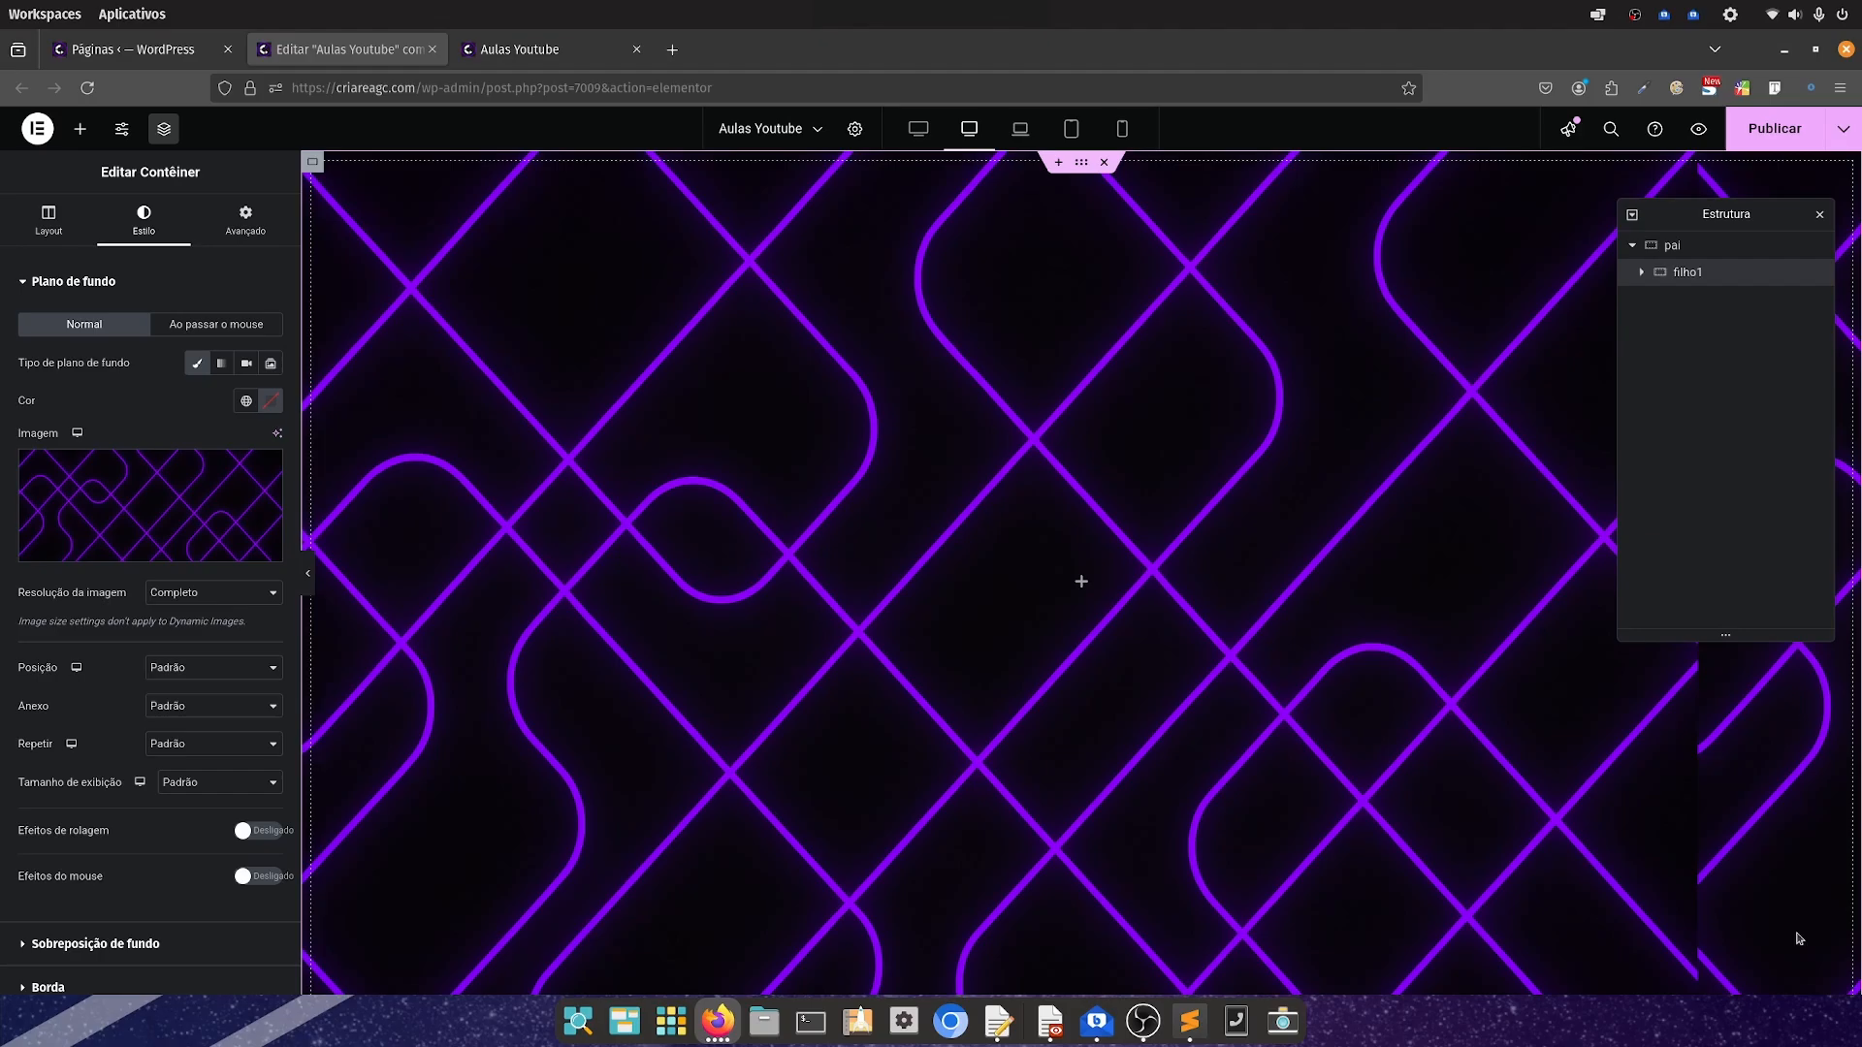
Set filho1's background image to position Centro ao centro, Não repetir and display size Cobertura, and publish the page
click(190, 672)
click(194, 710)
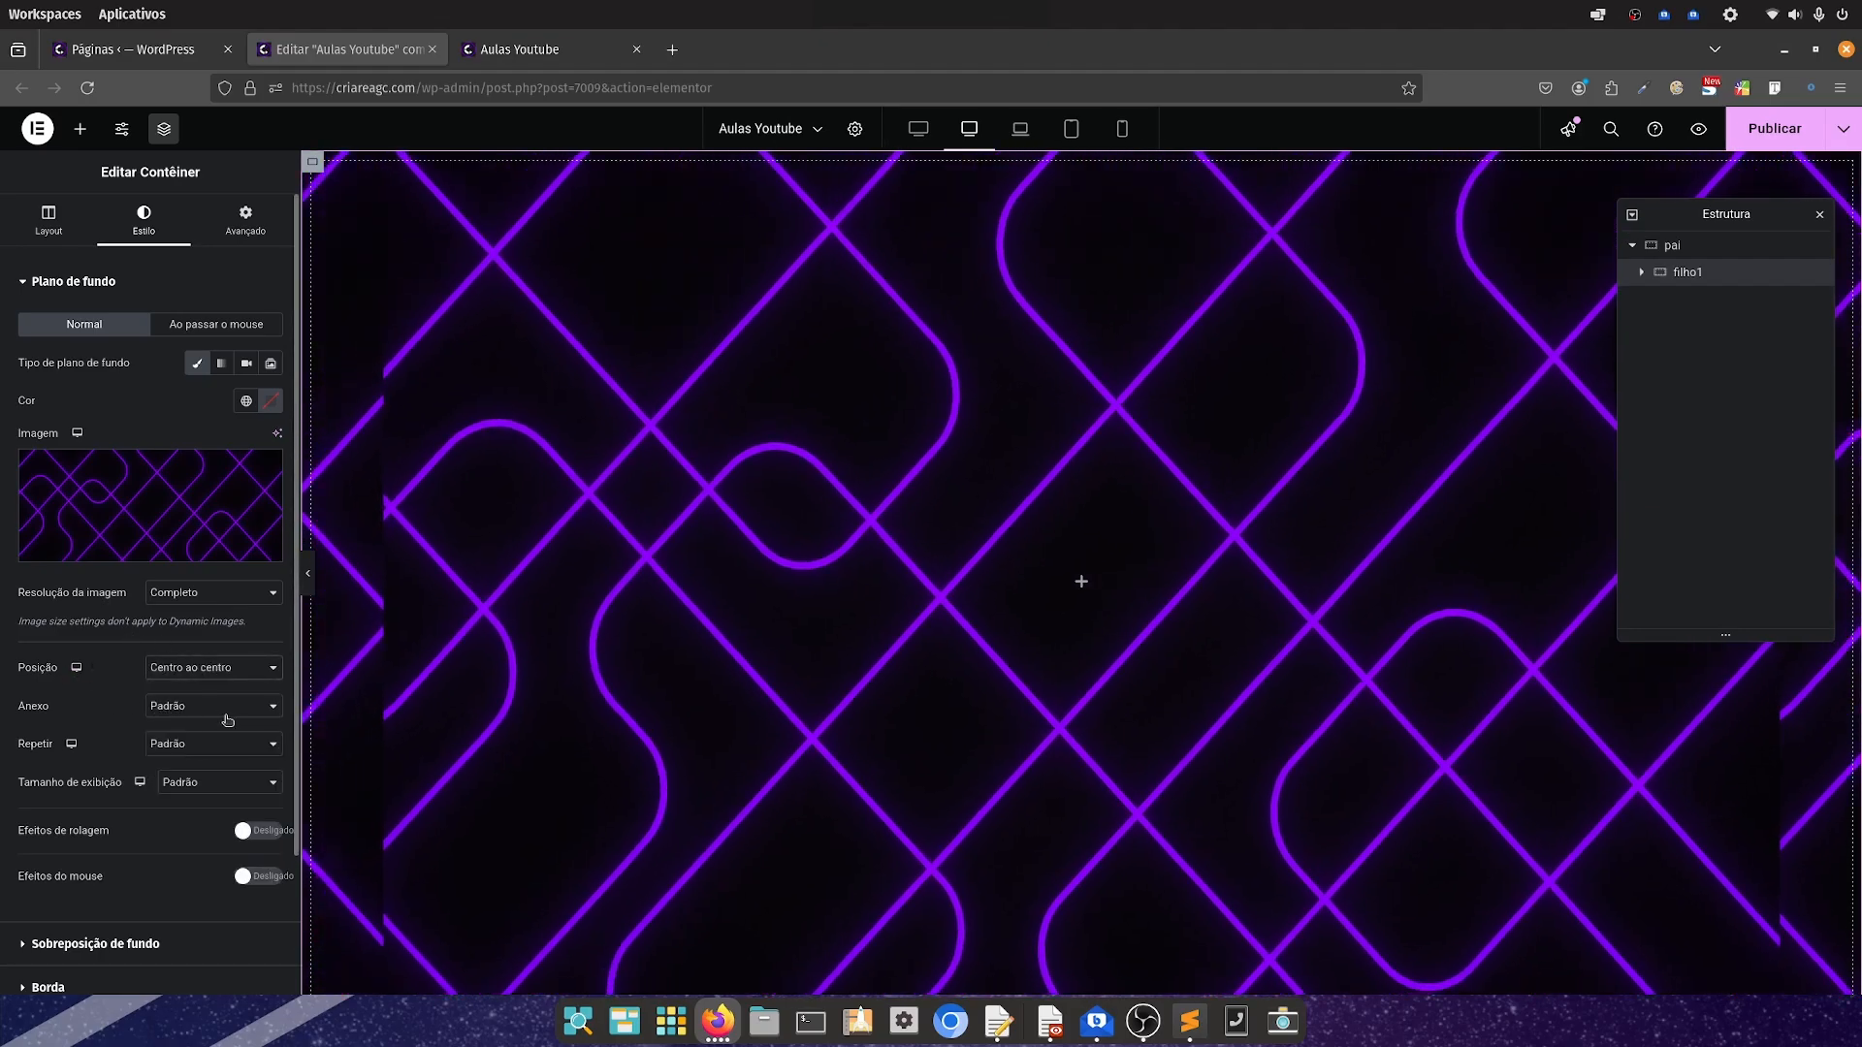
click(199, 751)
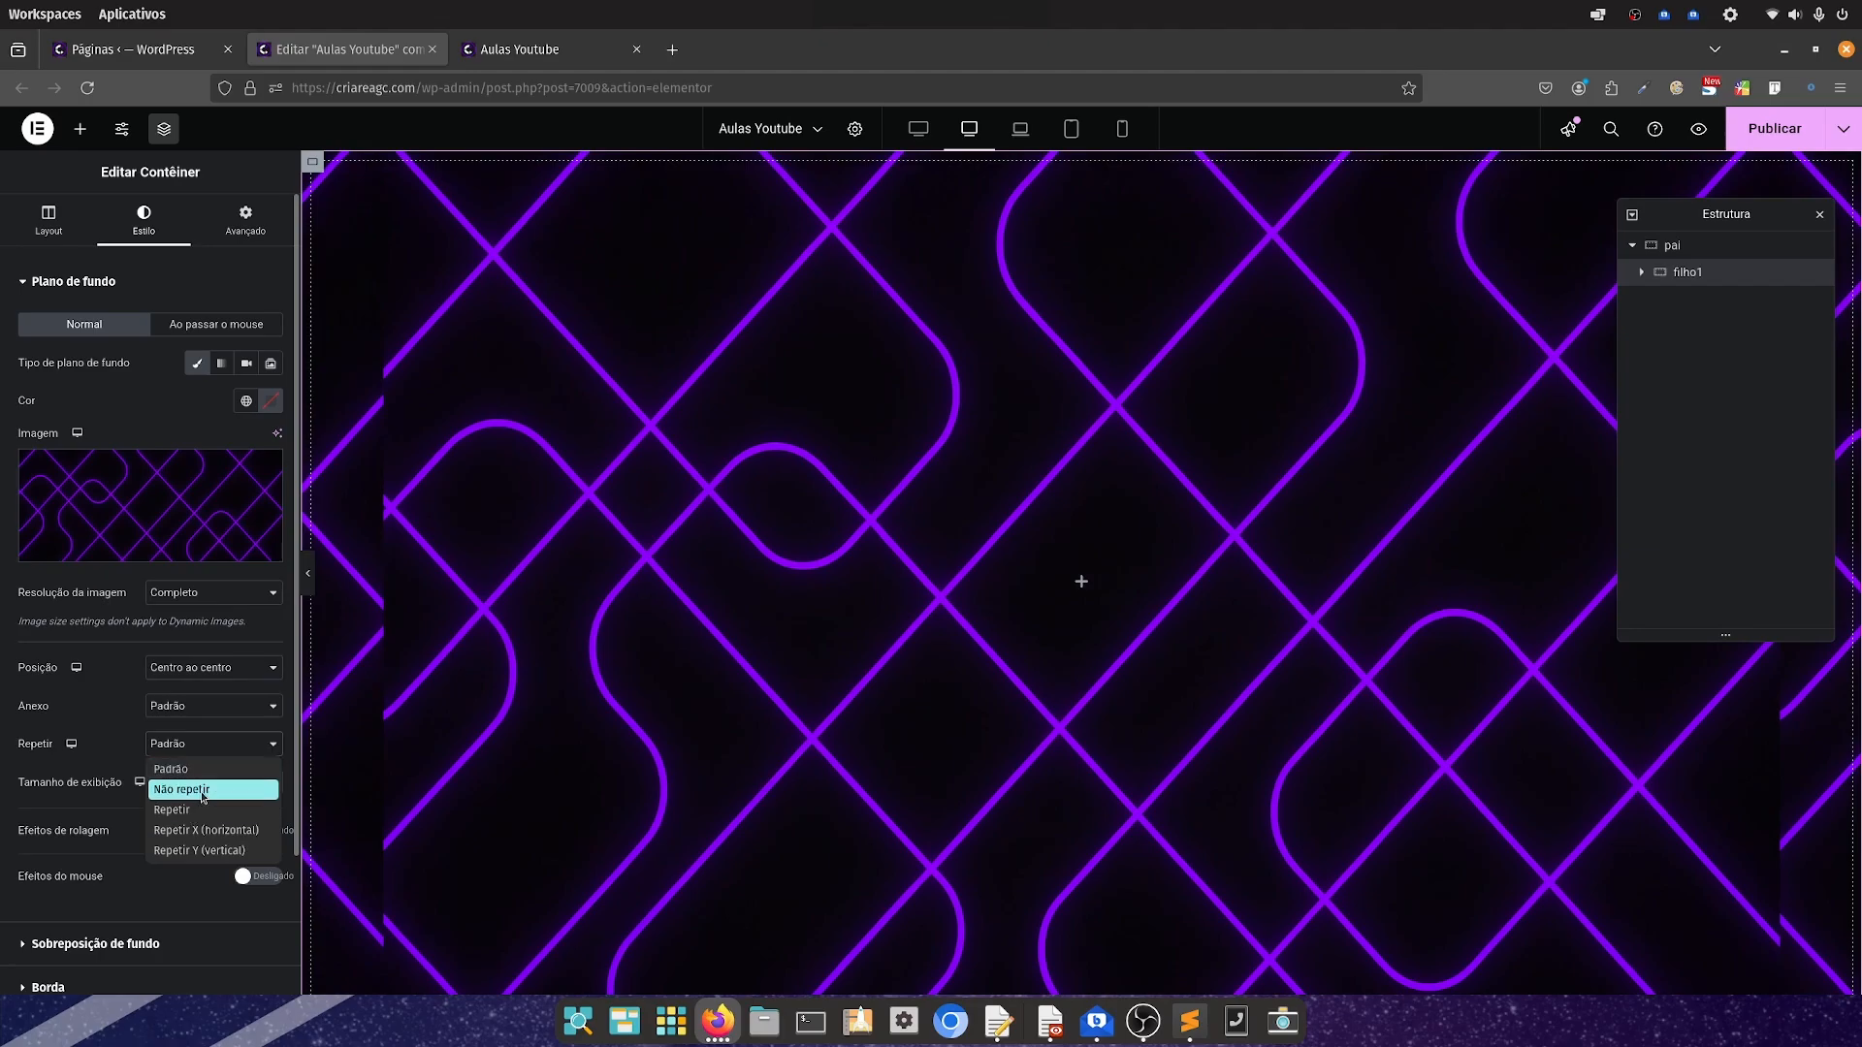
click(202, 792)
click(199, 791)
click(197, 852)
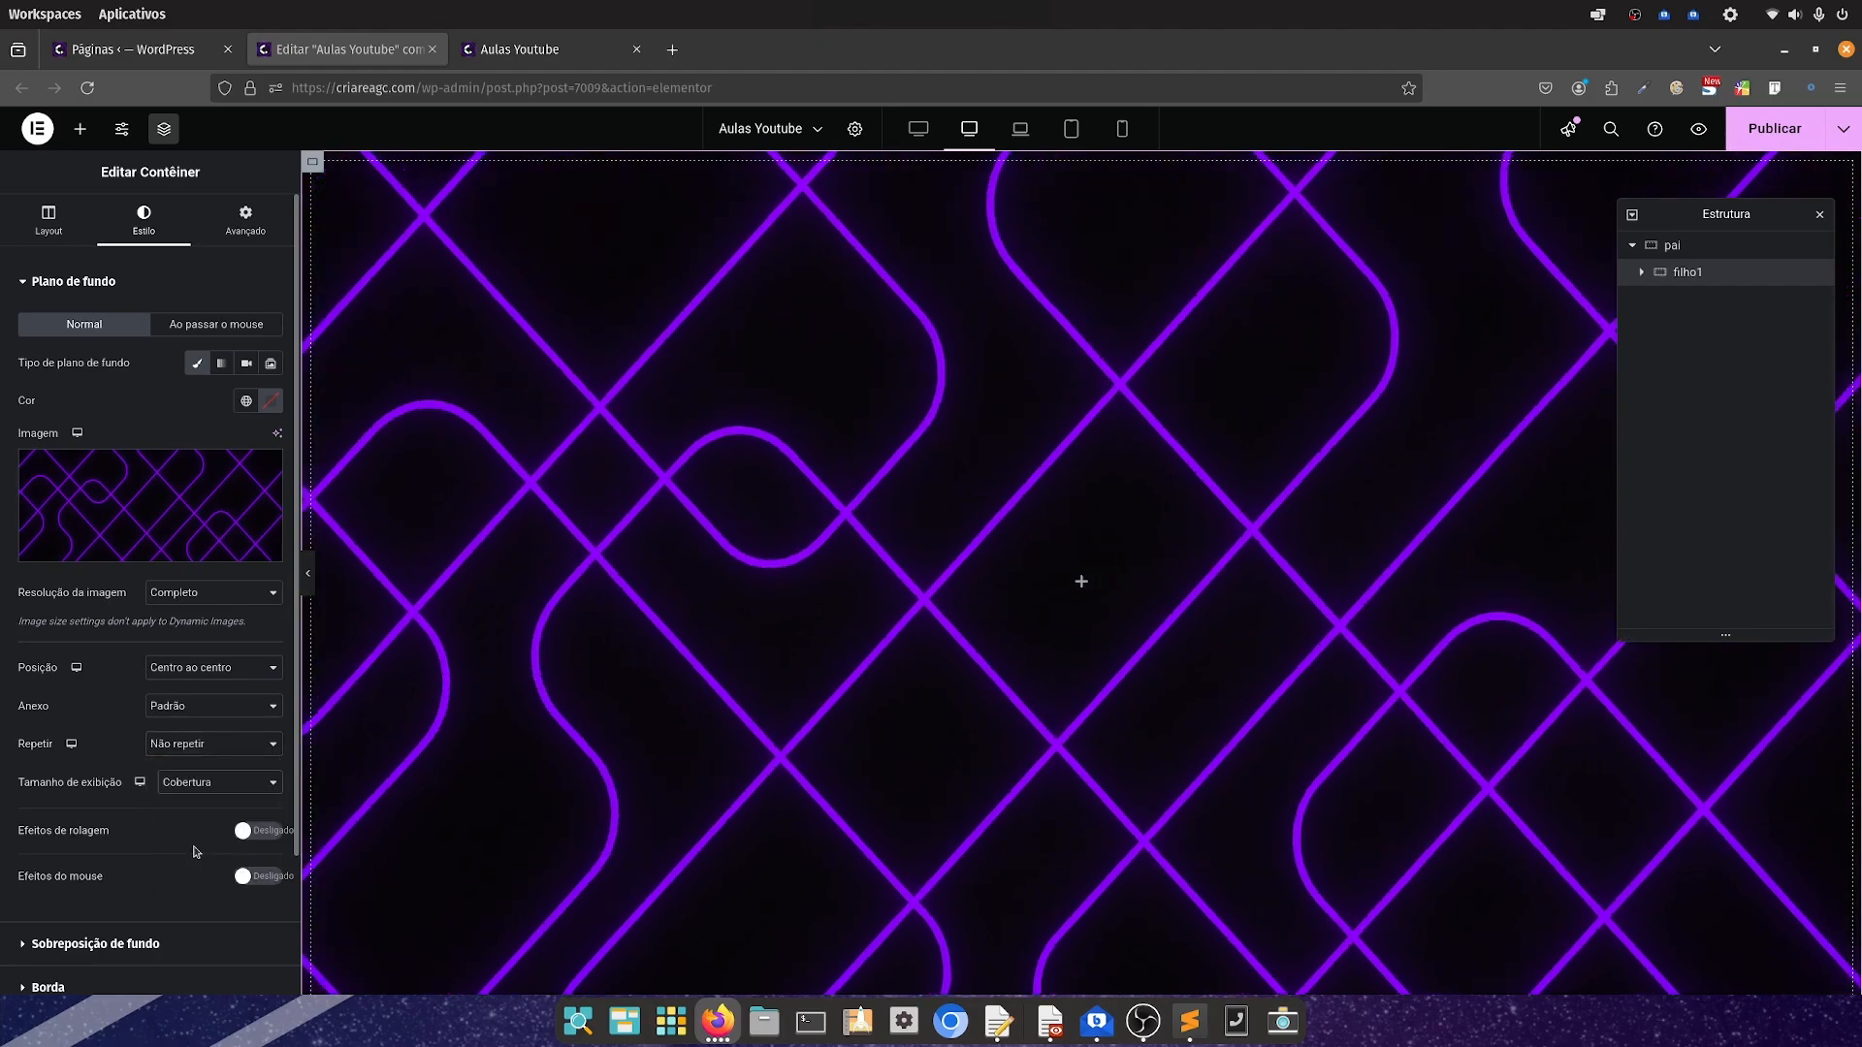
click(1745, 138)
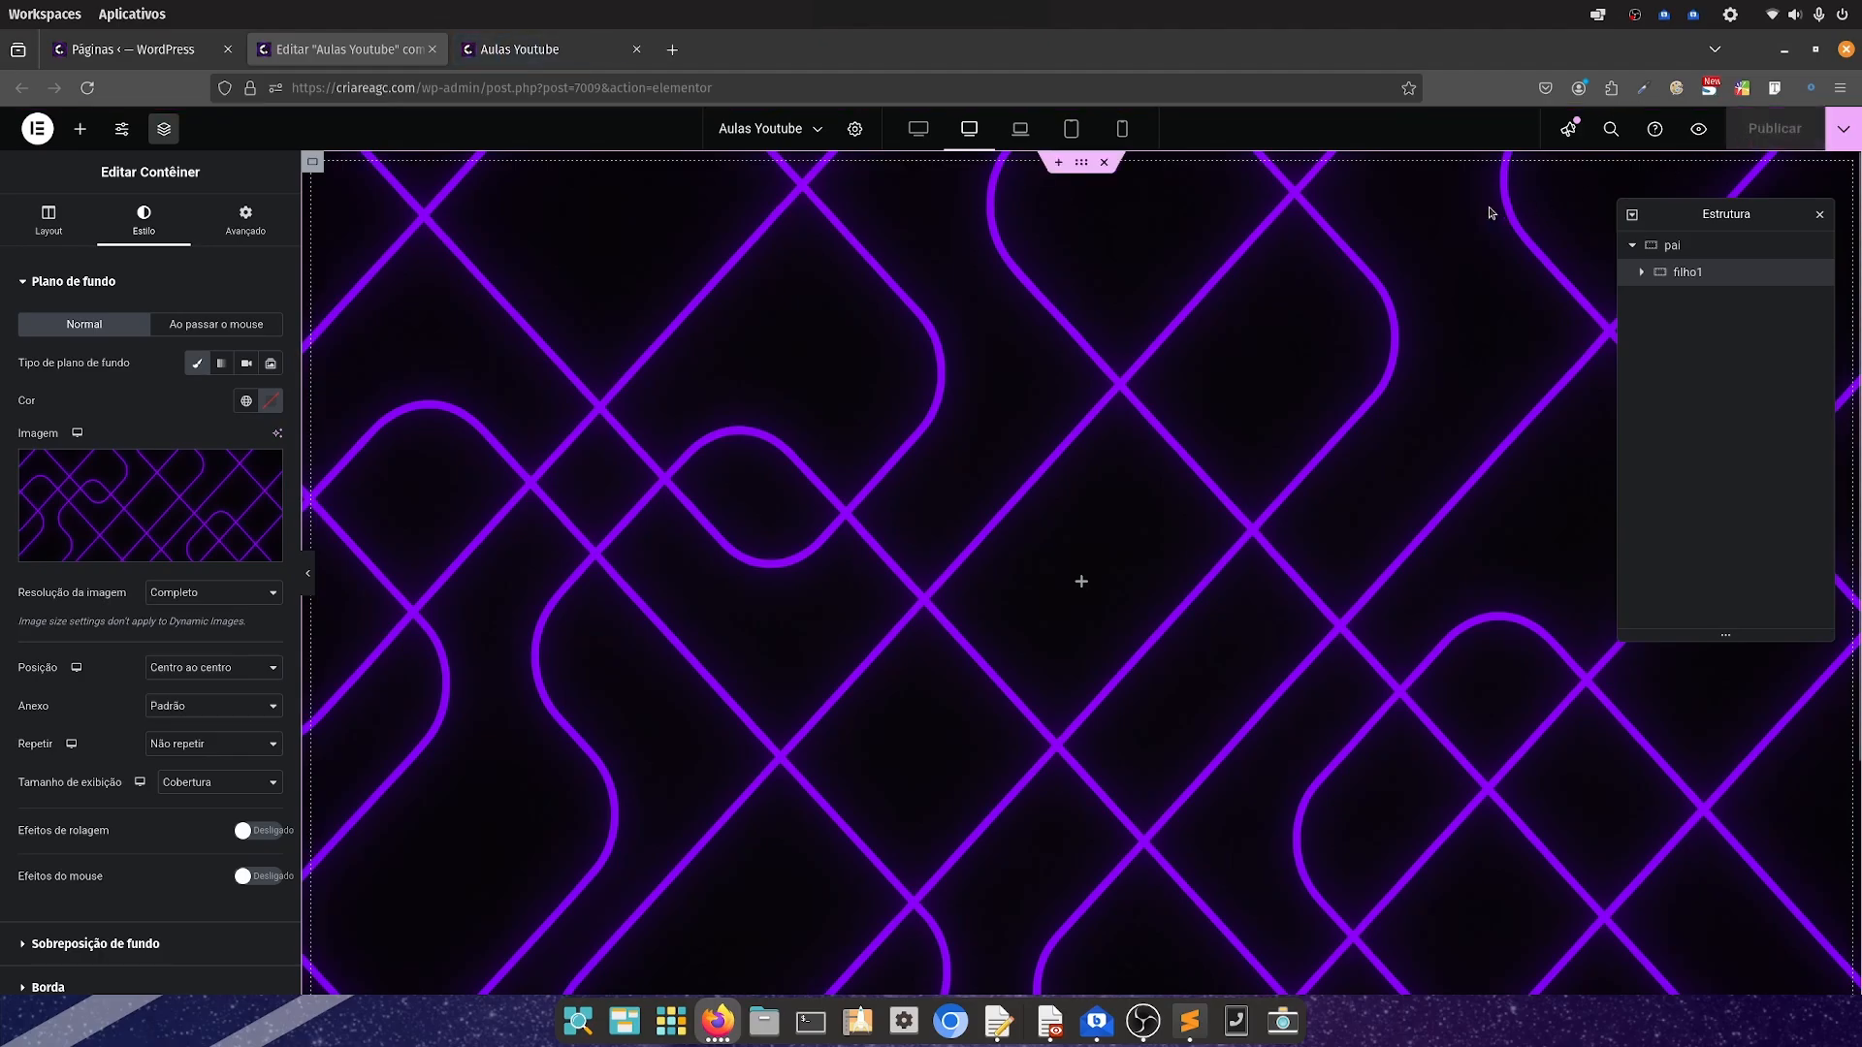
Add a second container inside pai and rename it "filho2" in the structure
click(1687, 253)
right_click(1687, 253)
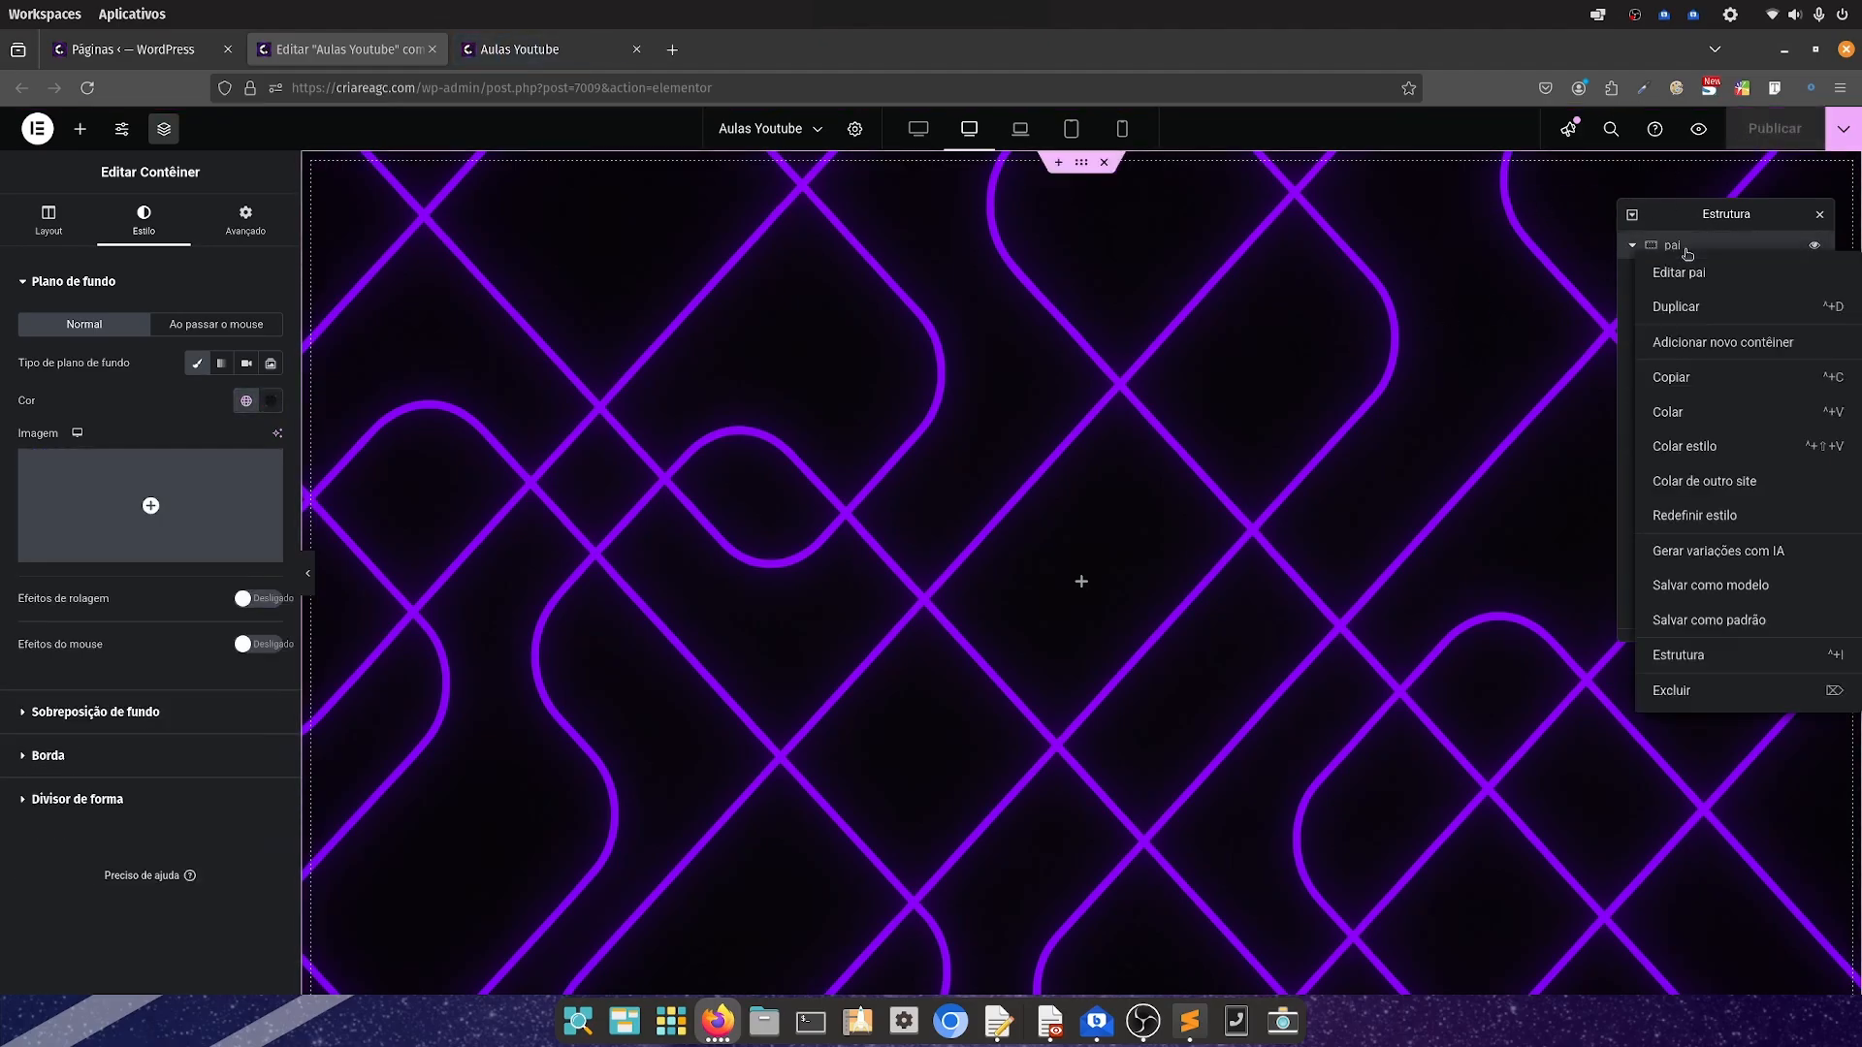
click(1739, 363)
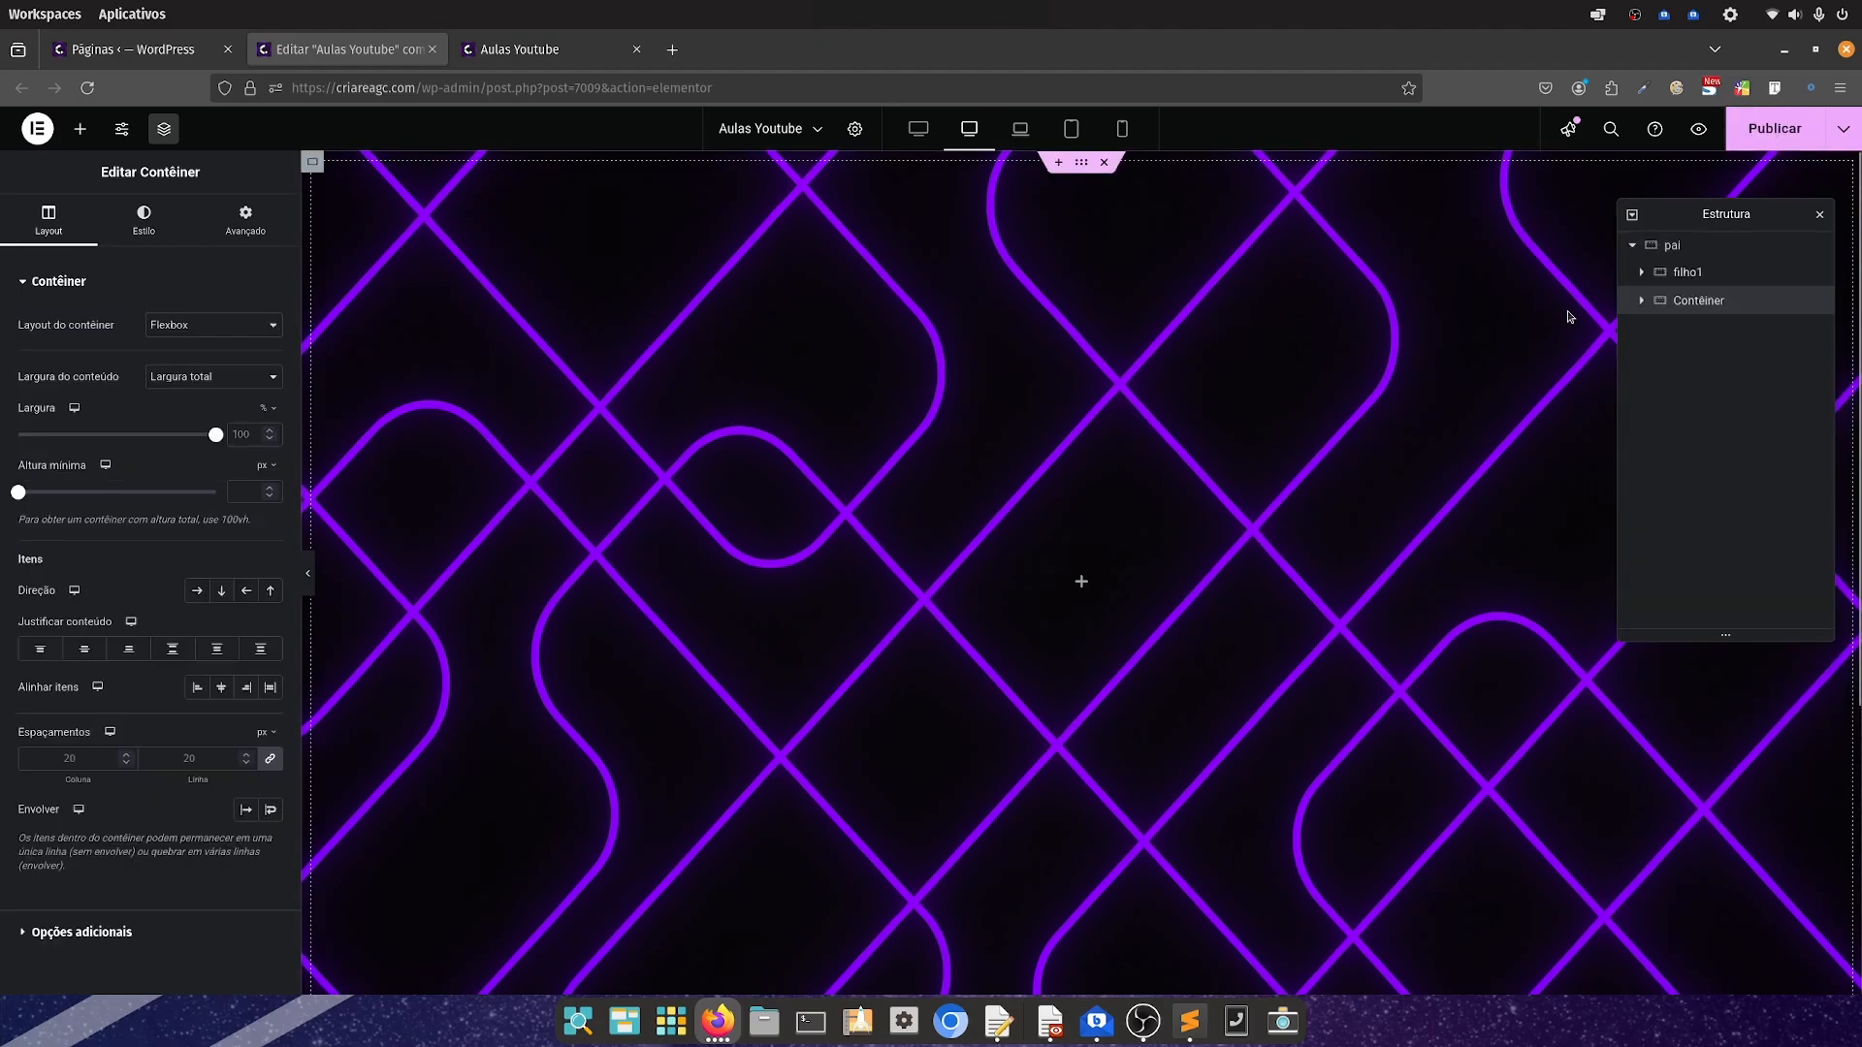
double_click(1702, 305)
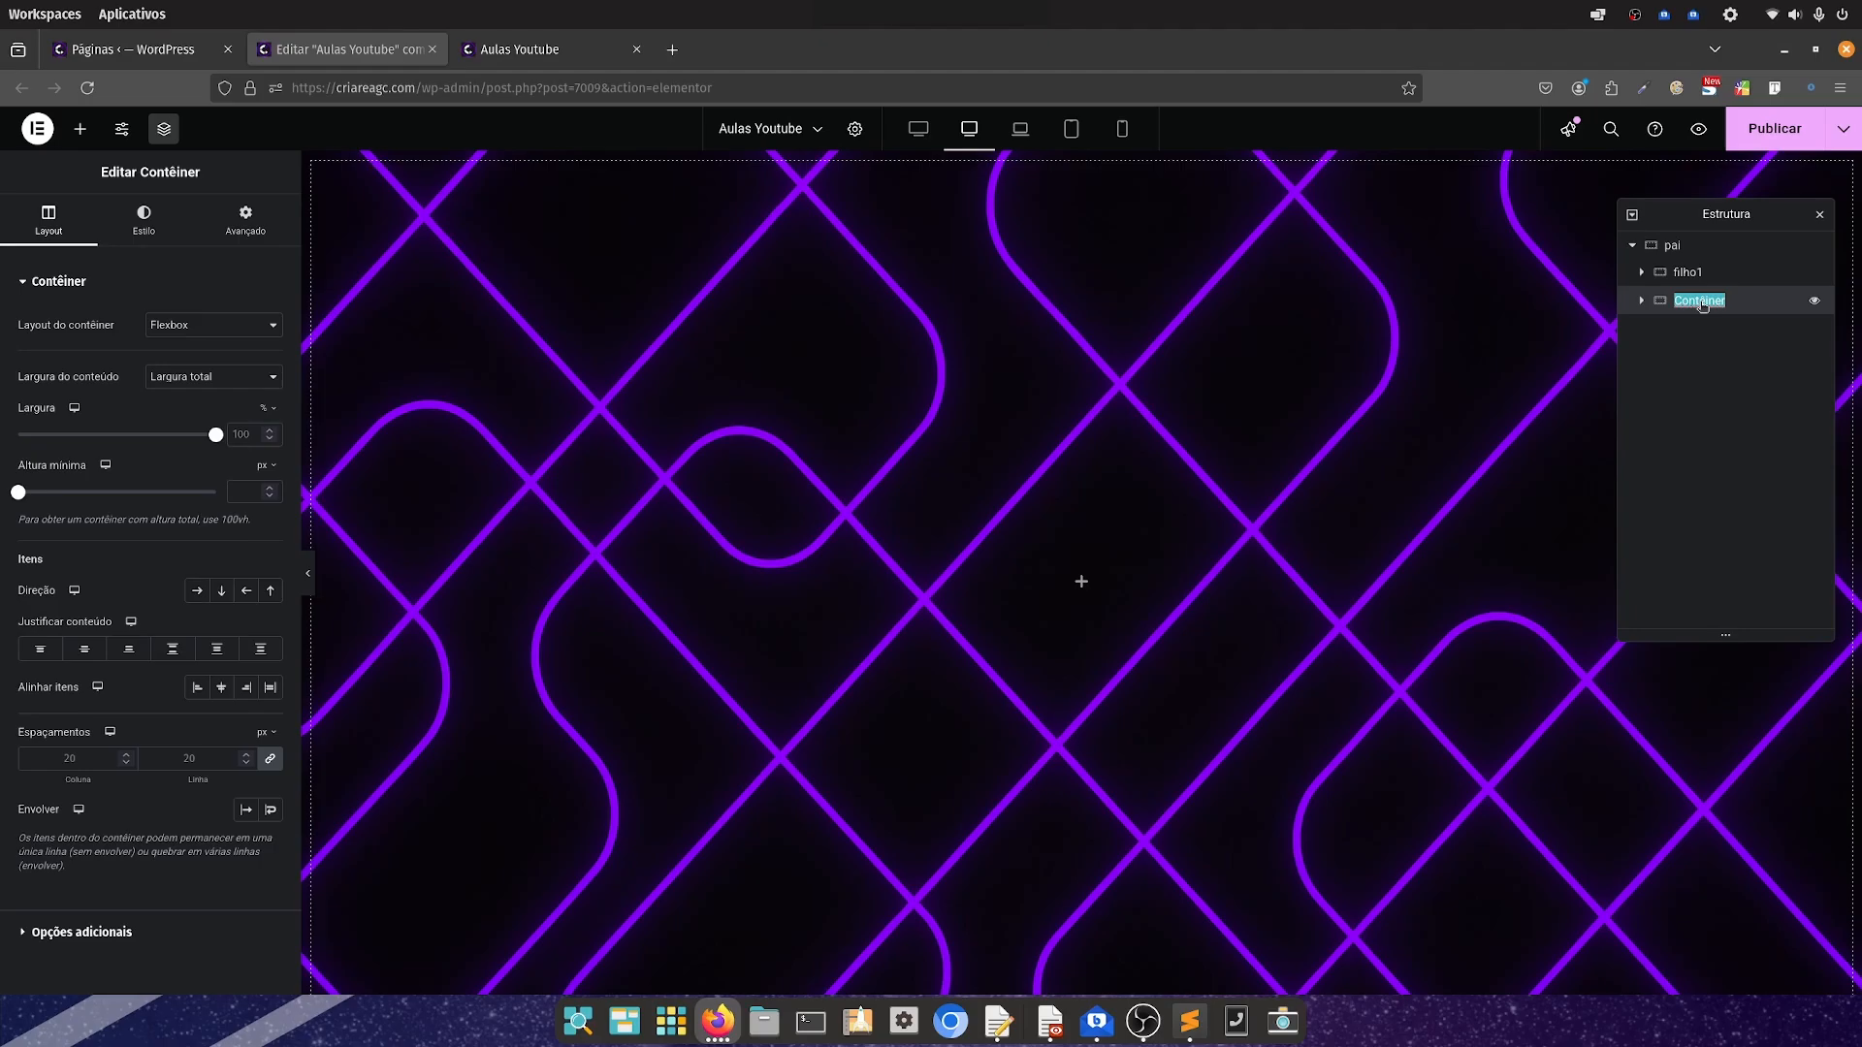
text(filho2)
key(Return)
Select the filho2 container that holds the title, text and button, and publish the page
scroll(1548, 313, down, 4)
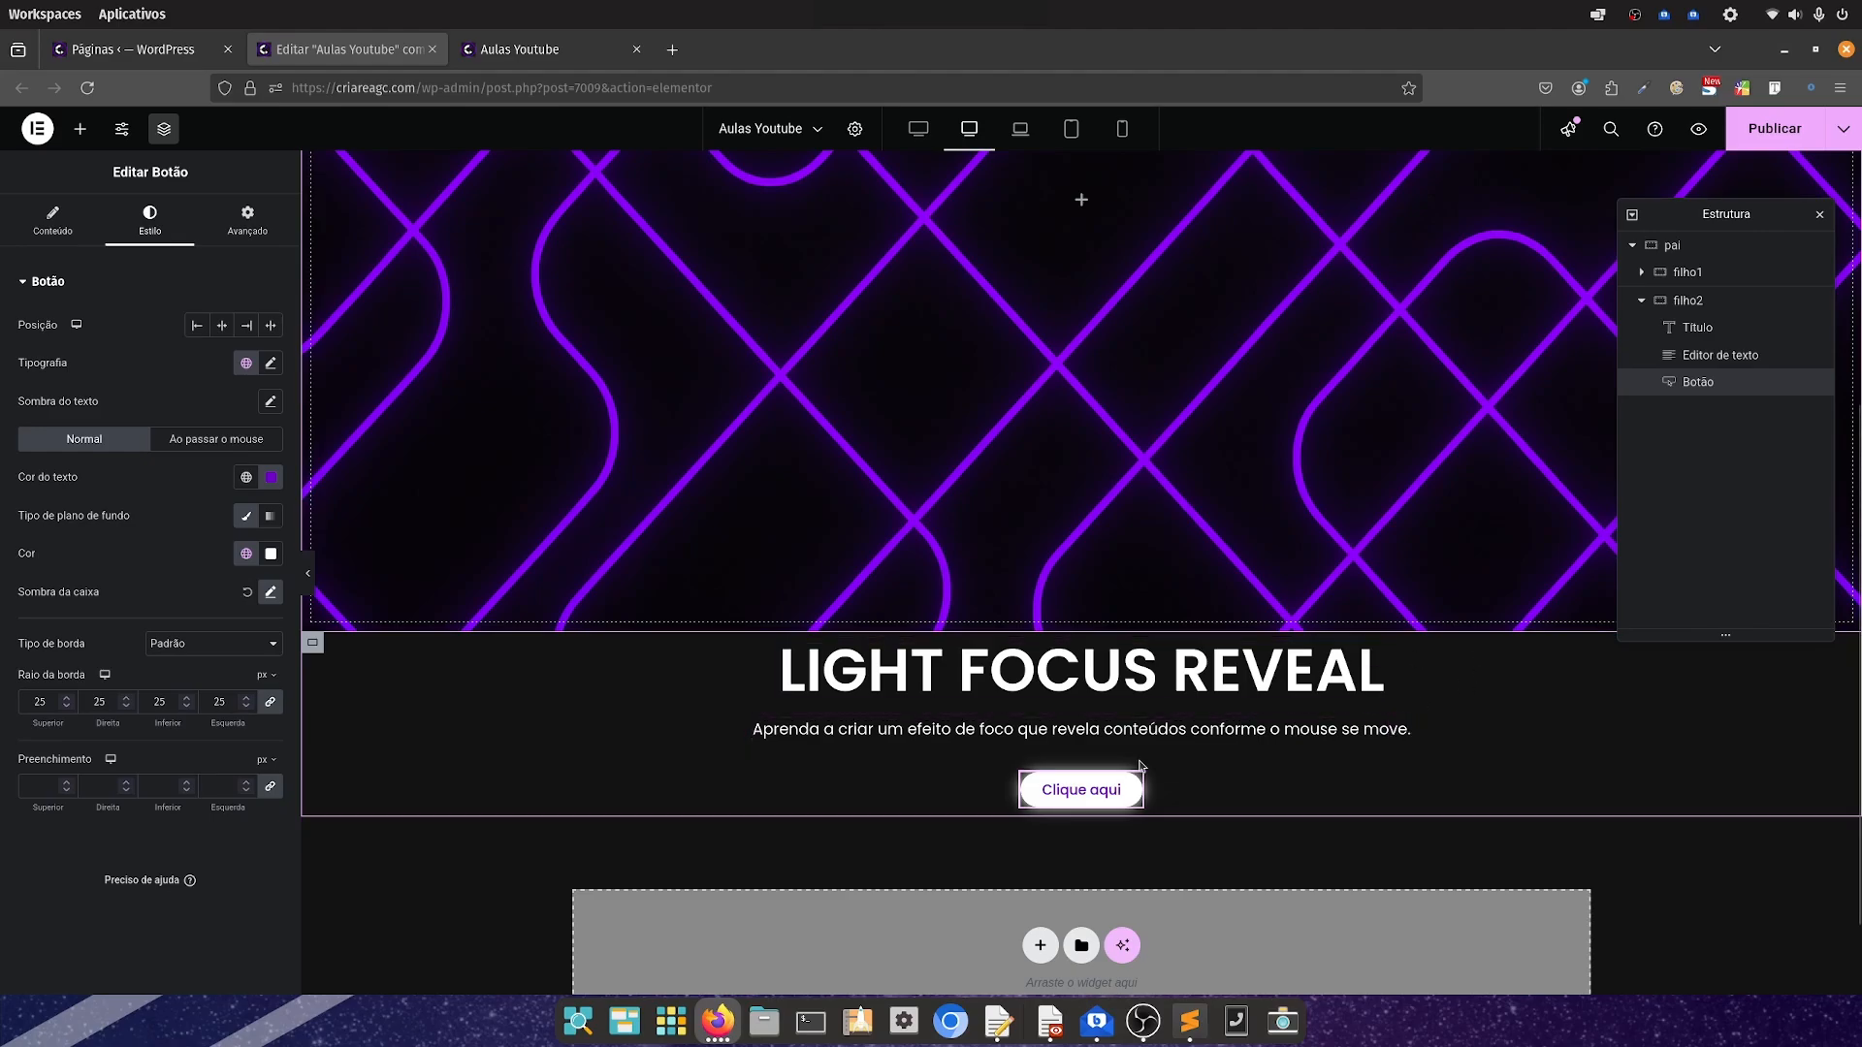
click(312, 643)
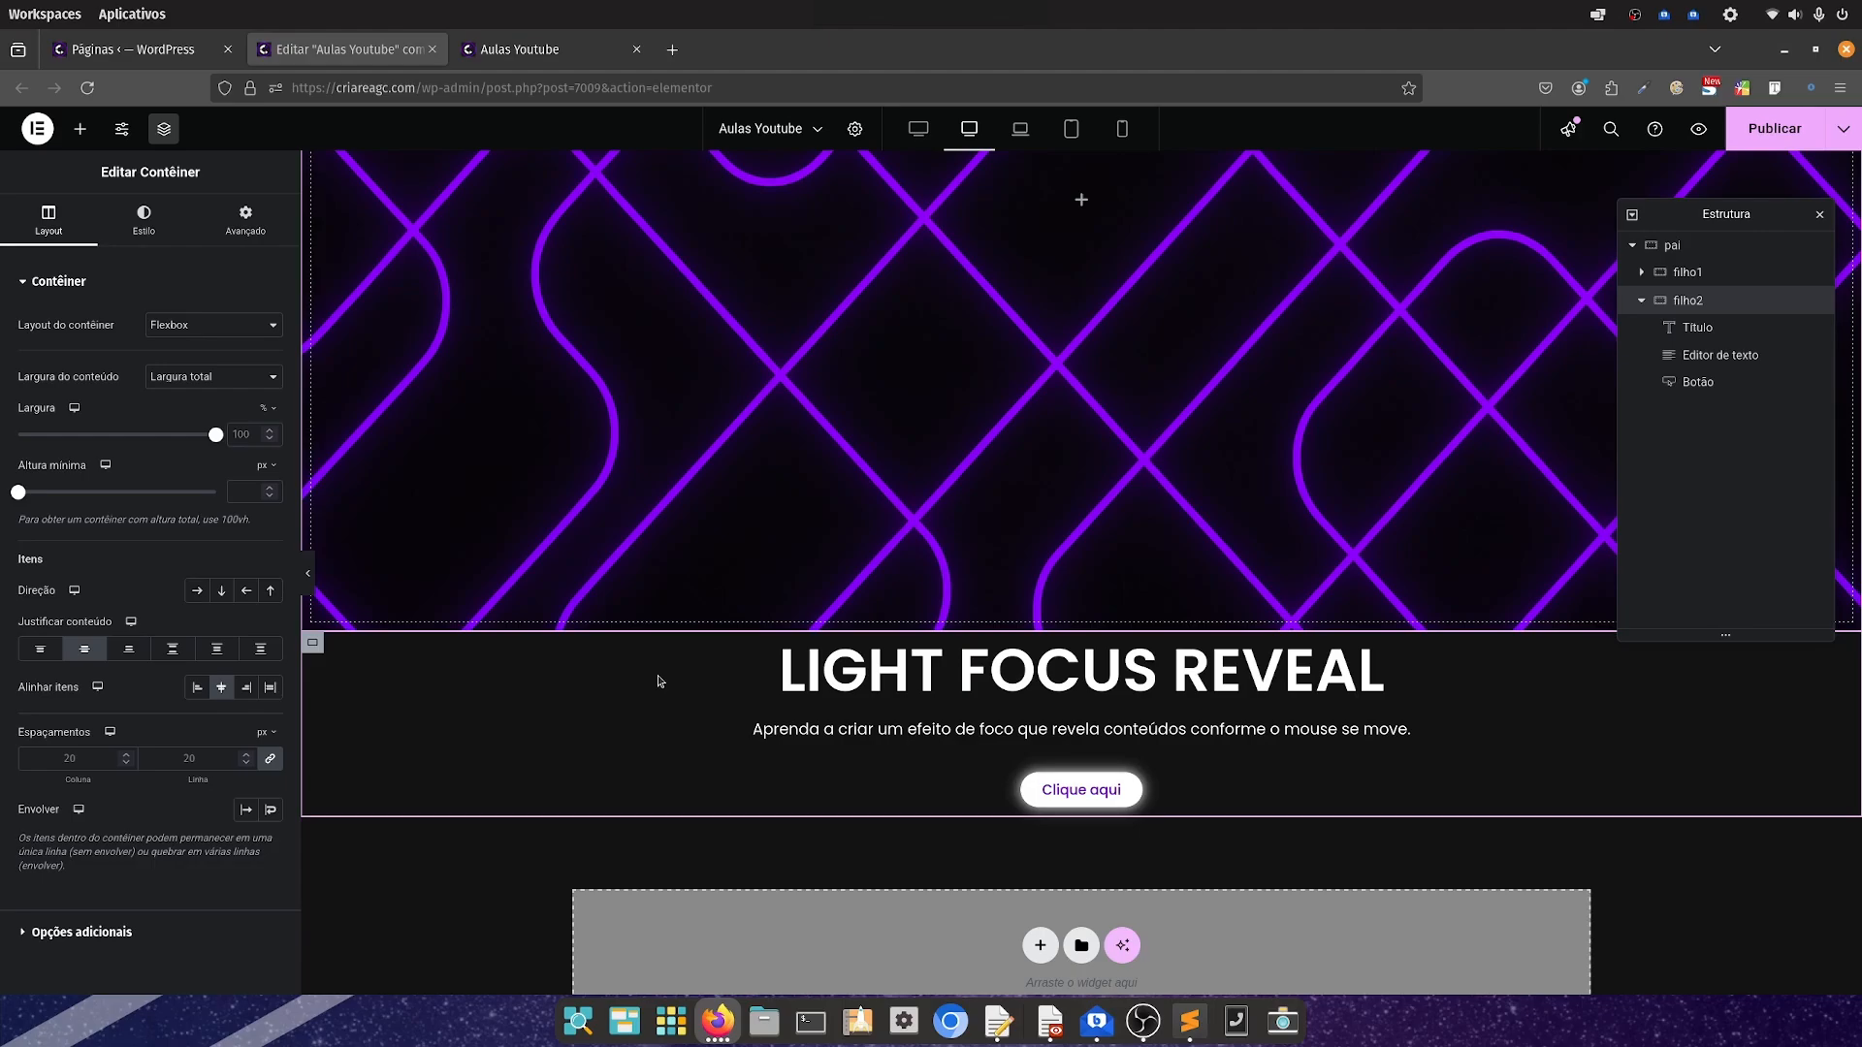
click(1773, 136)
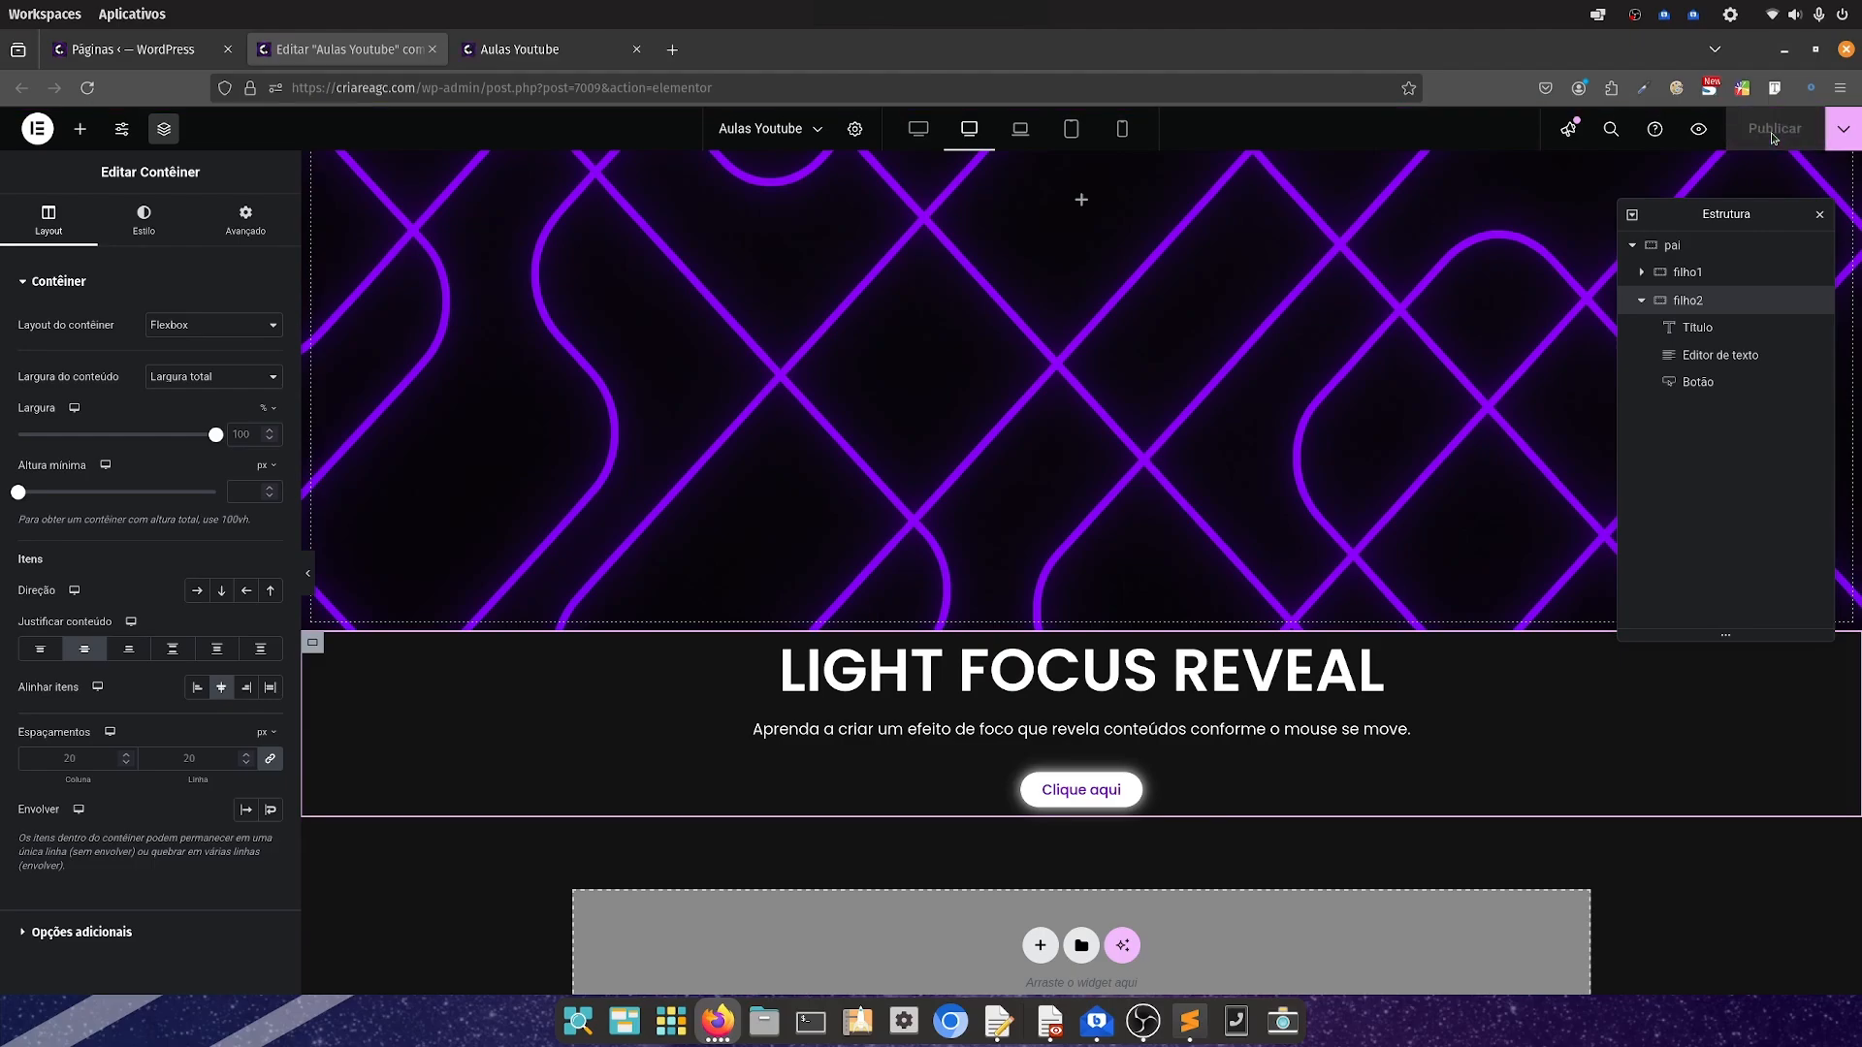
Find the HTML widget and place it below the "Clique aqui" button in filho2
click(79, 128)
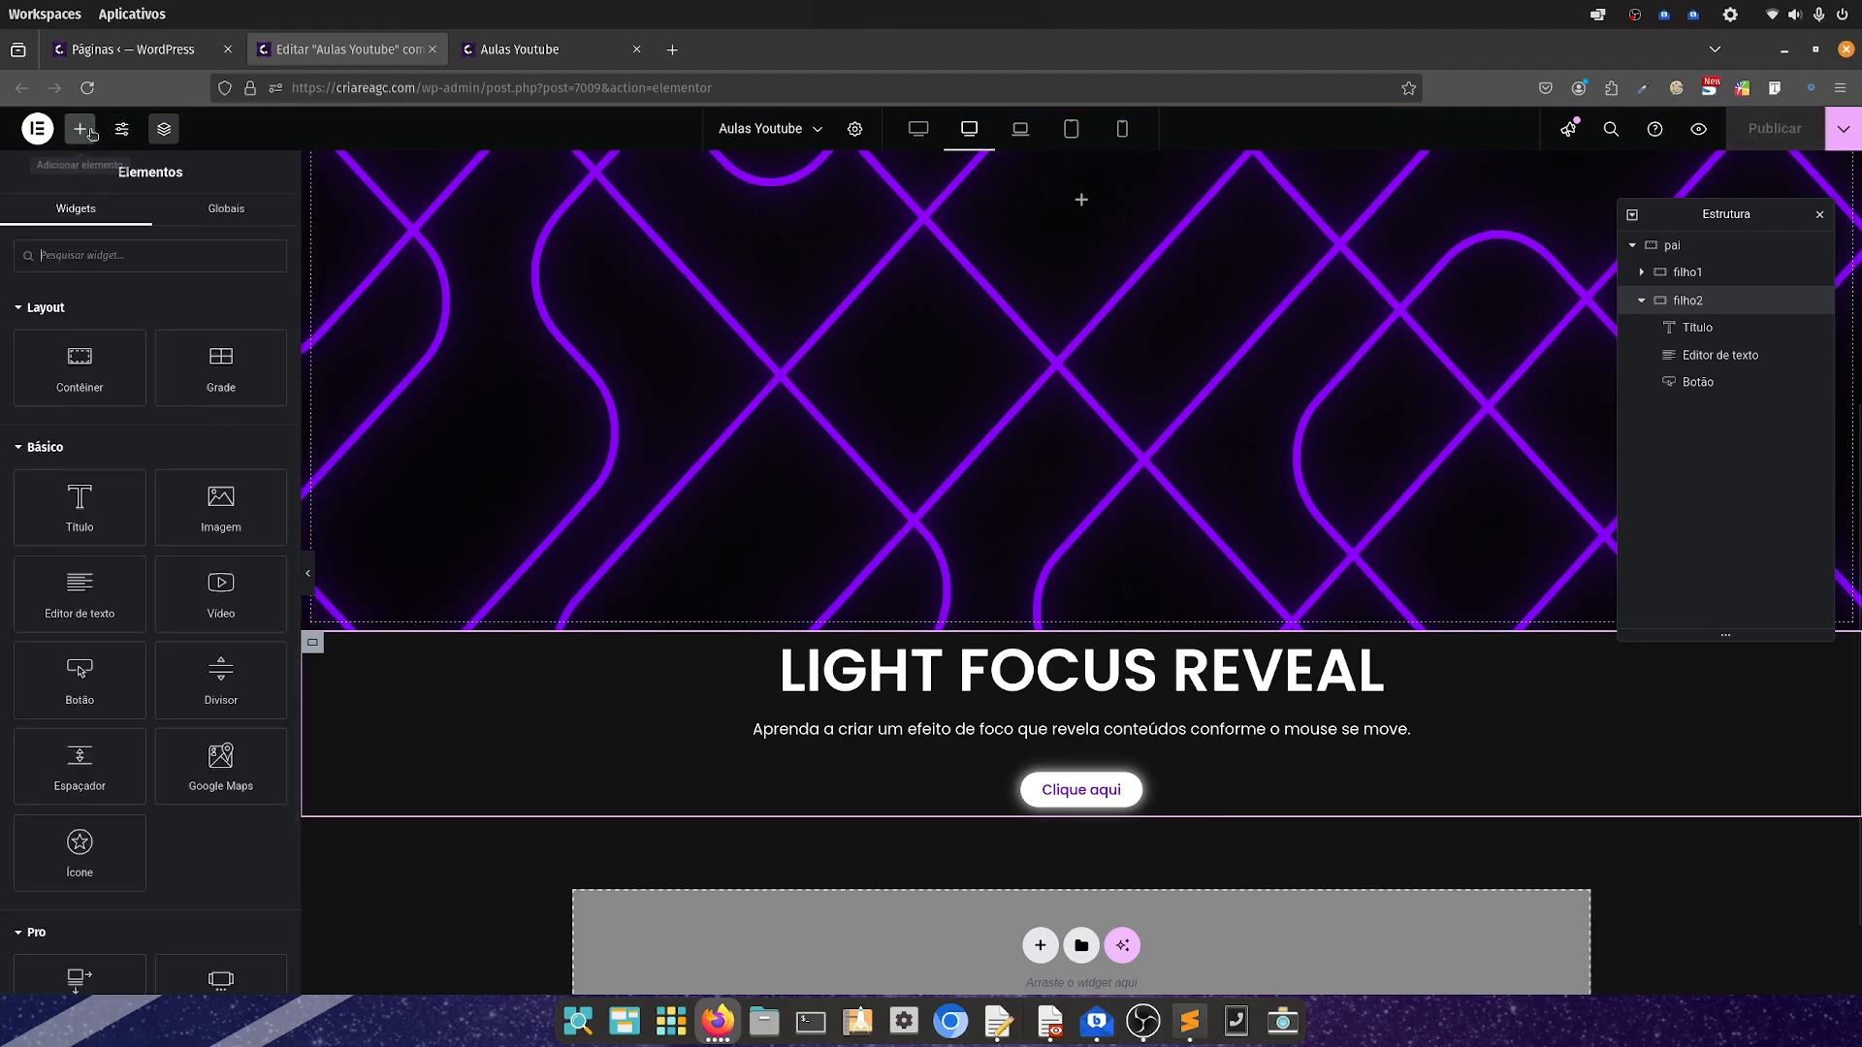
click(159, 257)
text(HTML)
drag(80, 320, 1077, 825)
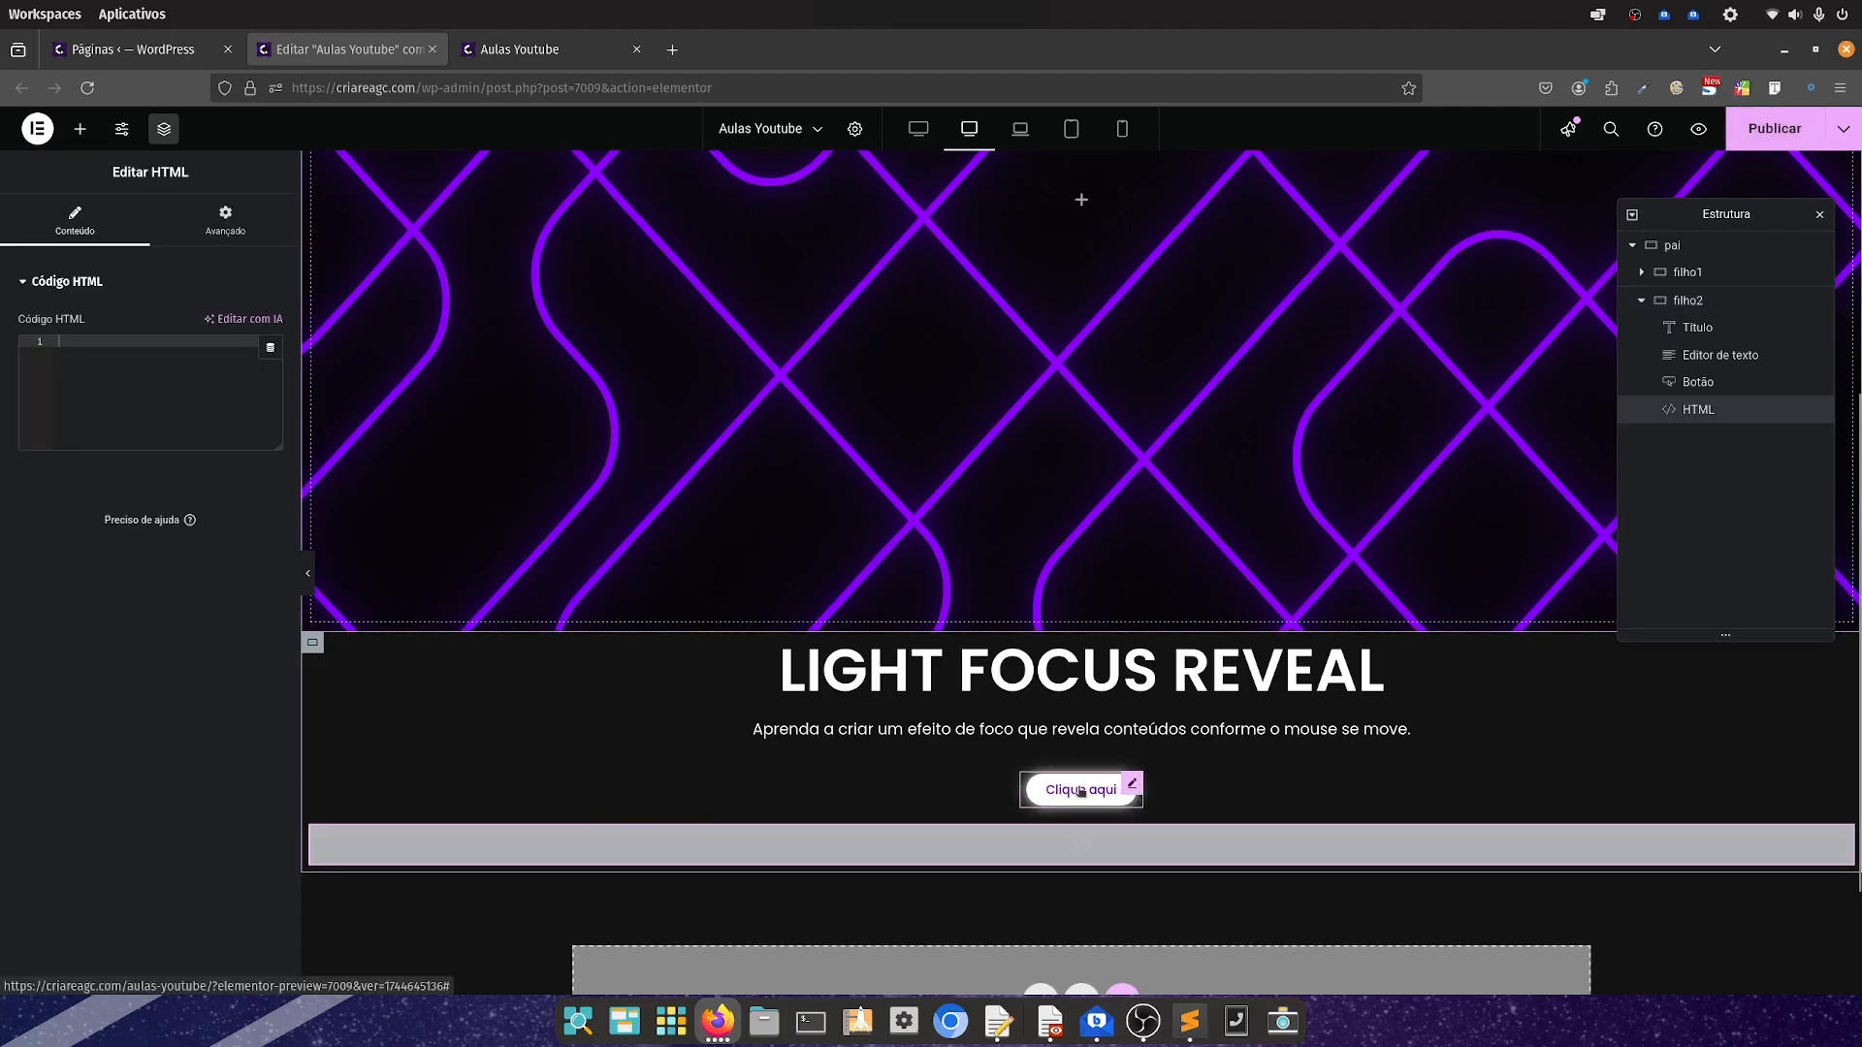
Switch to Sublime Text and bring the ESTRUTURA code block into view
click(1189, 1033)
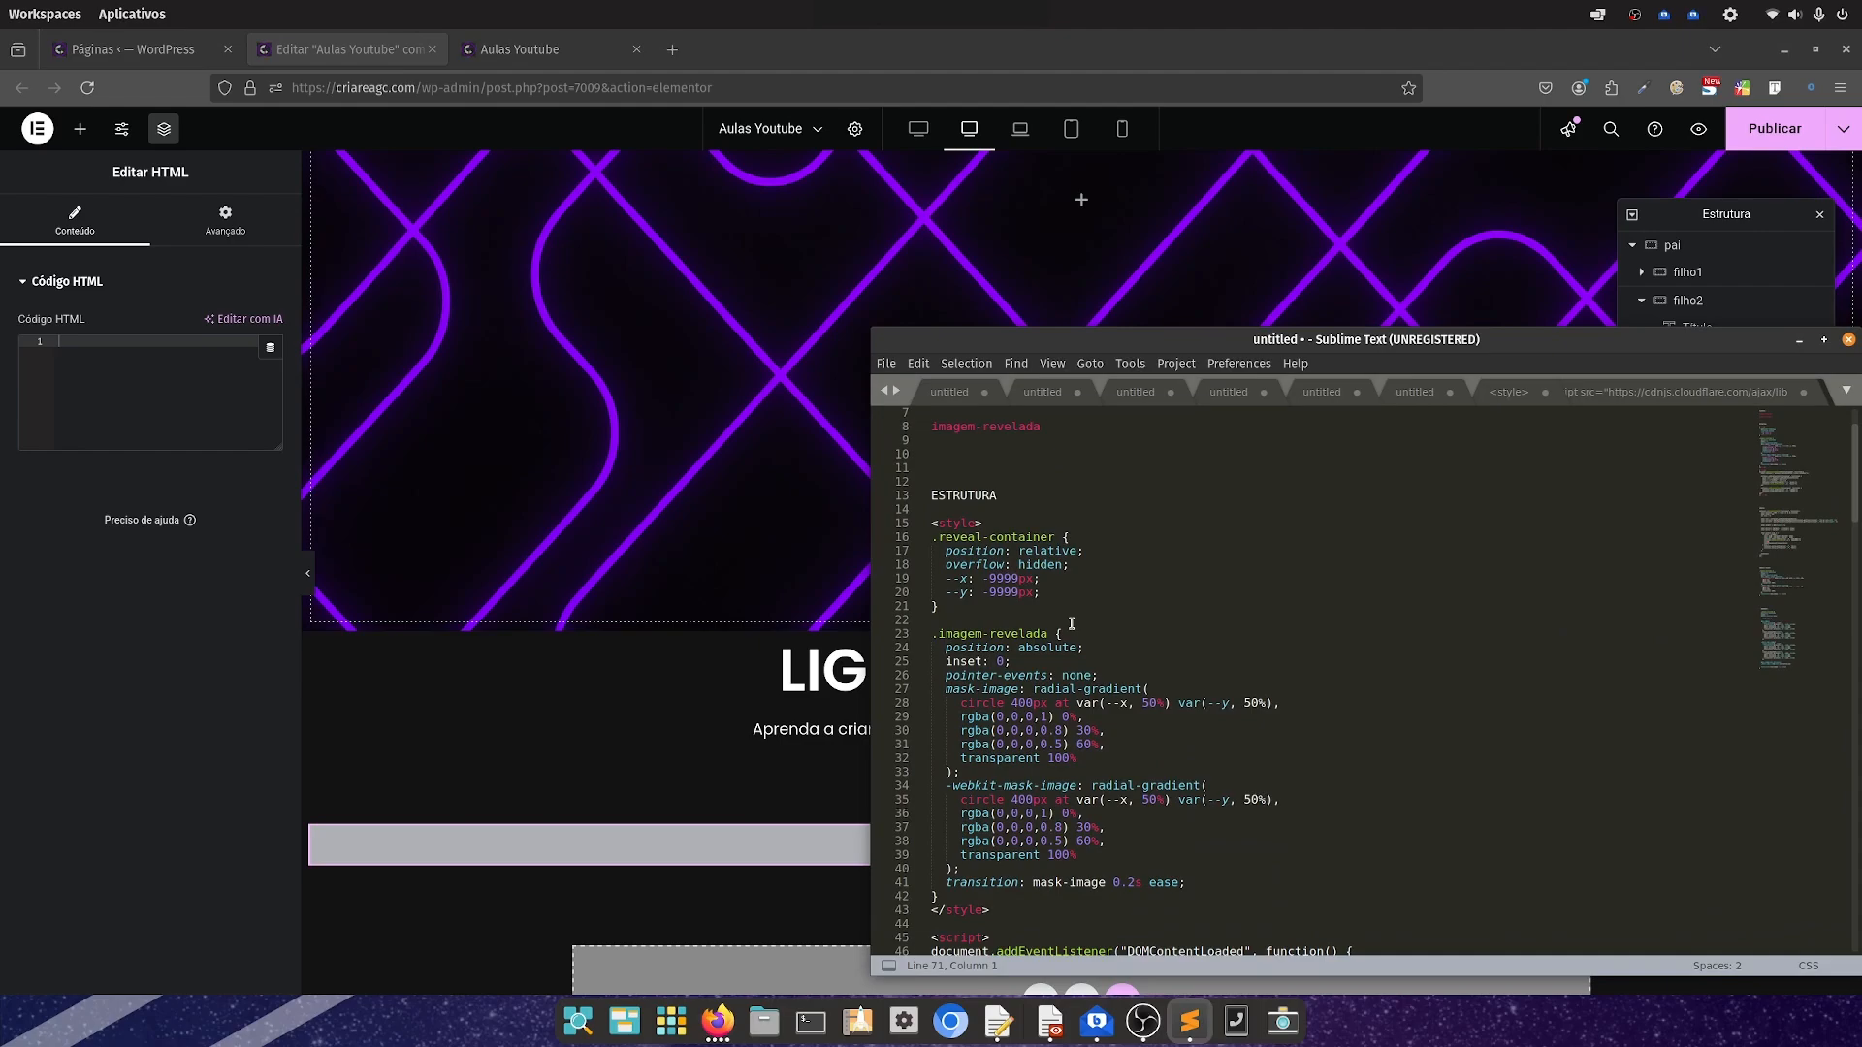
scroll(1072, 624, down, 2)
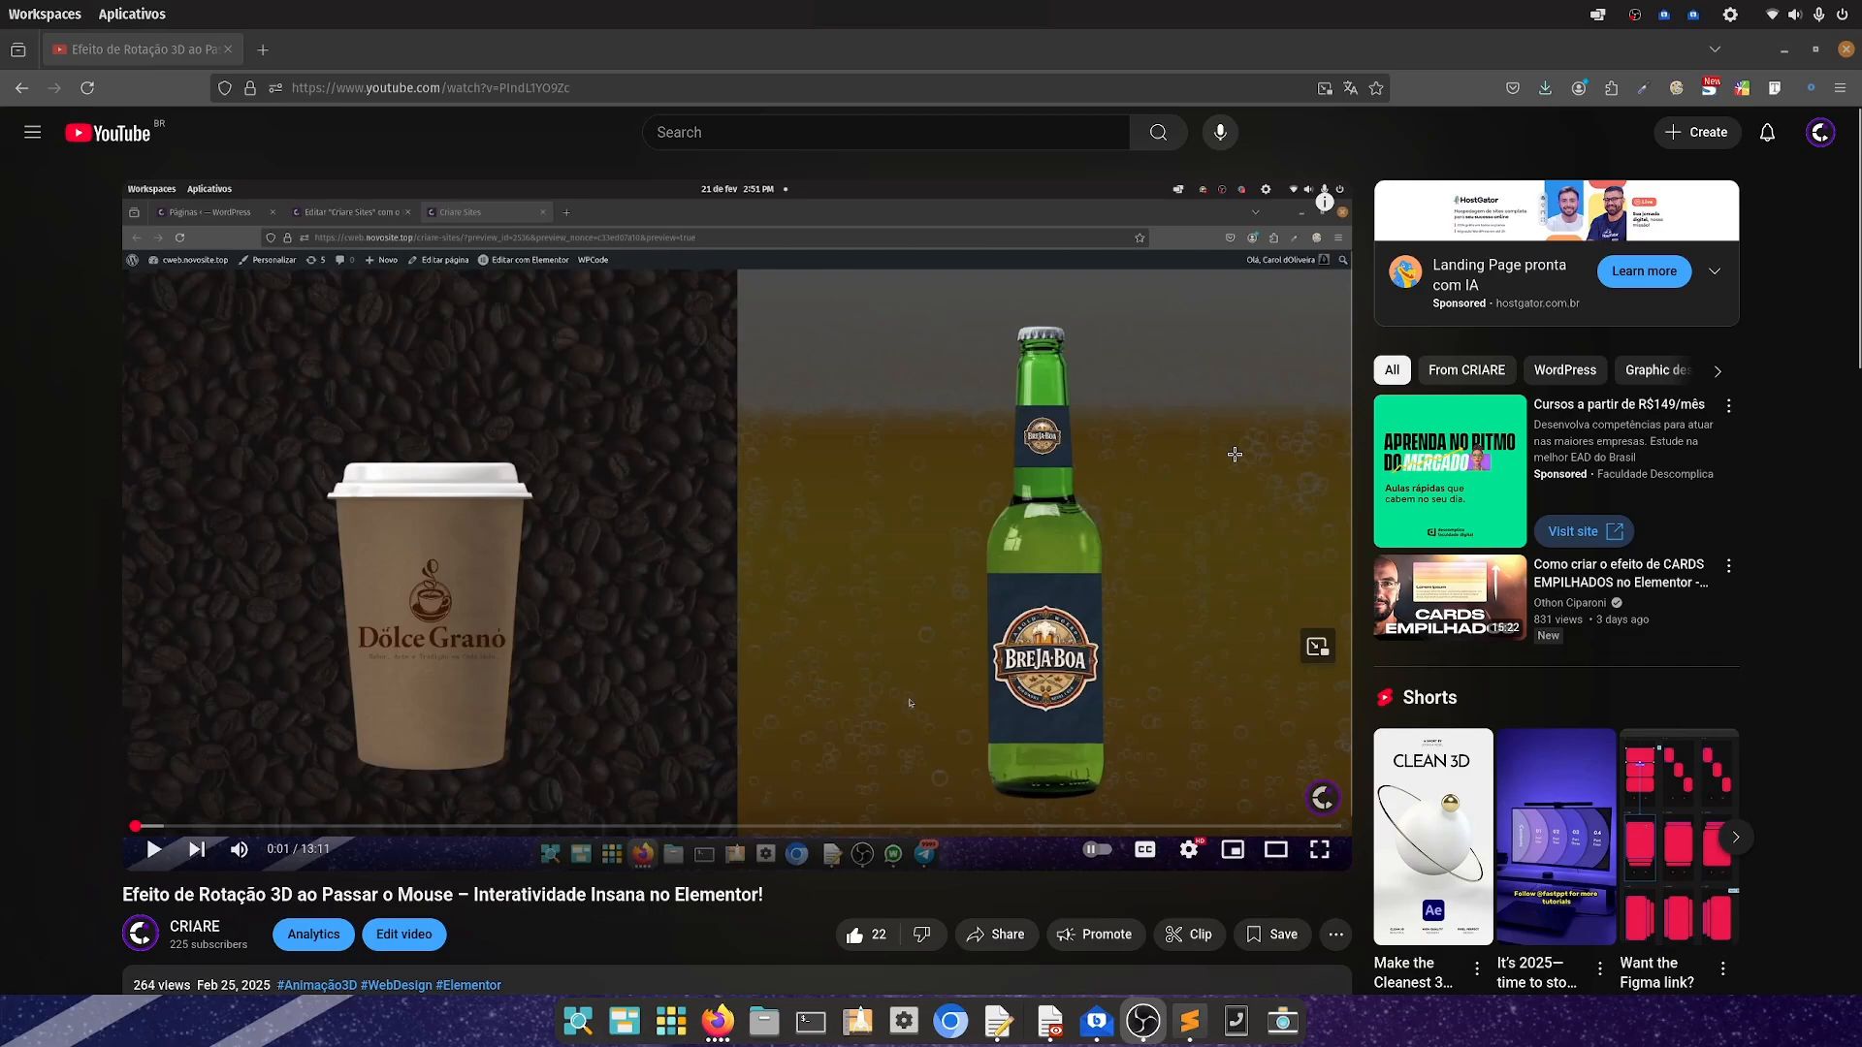
Examine the YouTube video description for the instructions on accessing the lesson material through Telegram
scroll(1234, 454, down, 10)
mouse_move(109, 517)
mouse_down()
mouse_move(881, 773)
mouse_move(991, 766)
mouse_up()
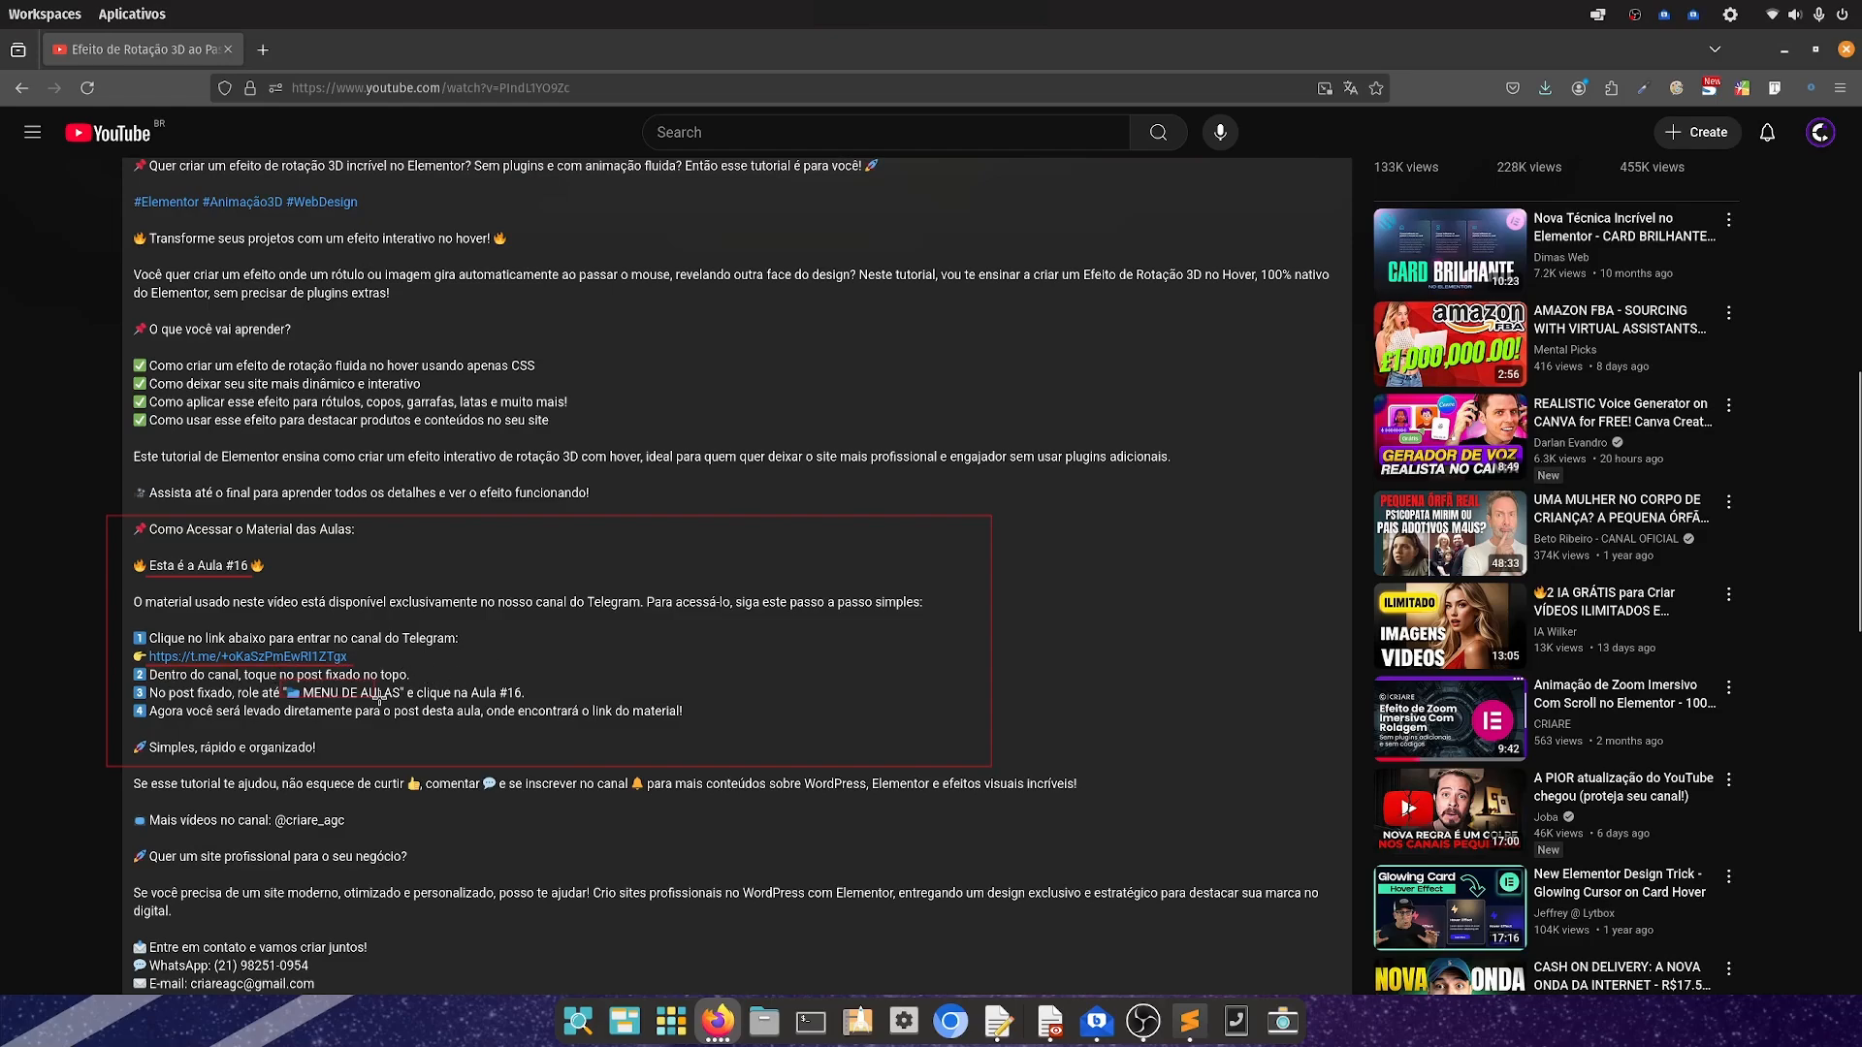
drag(593, 723, 682, 723)
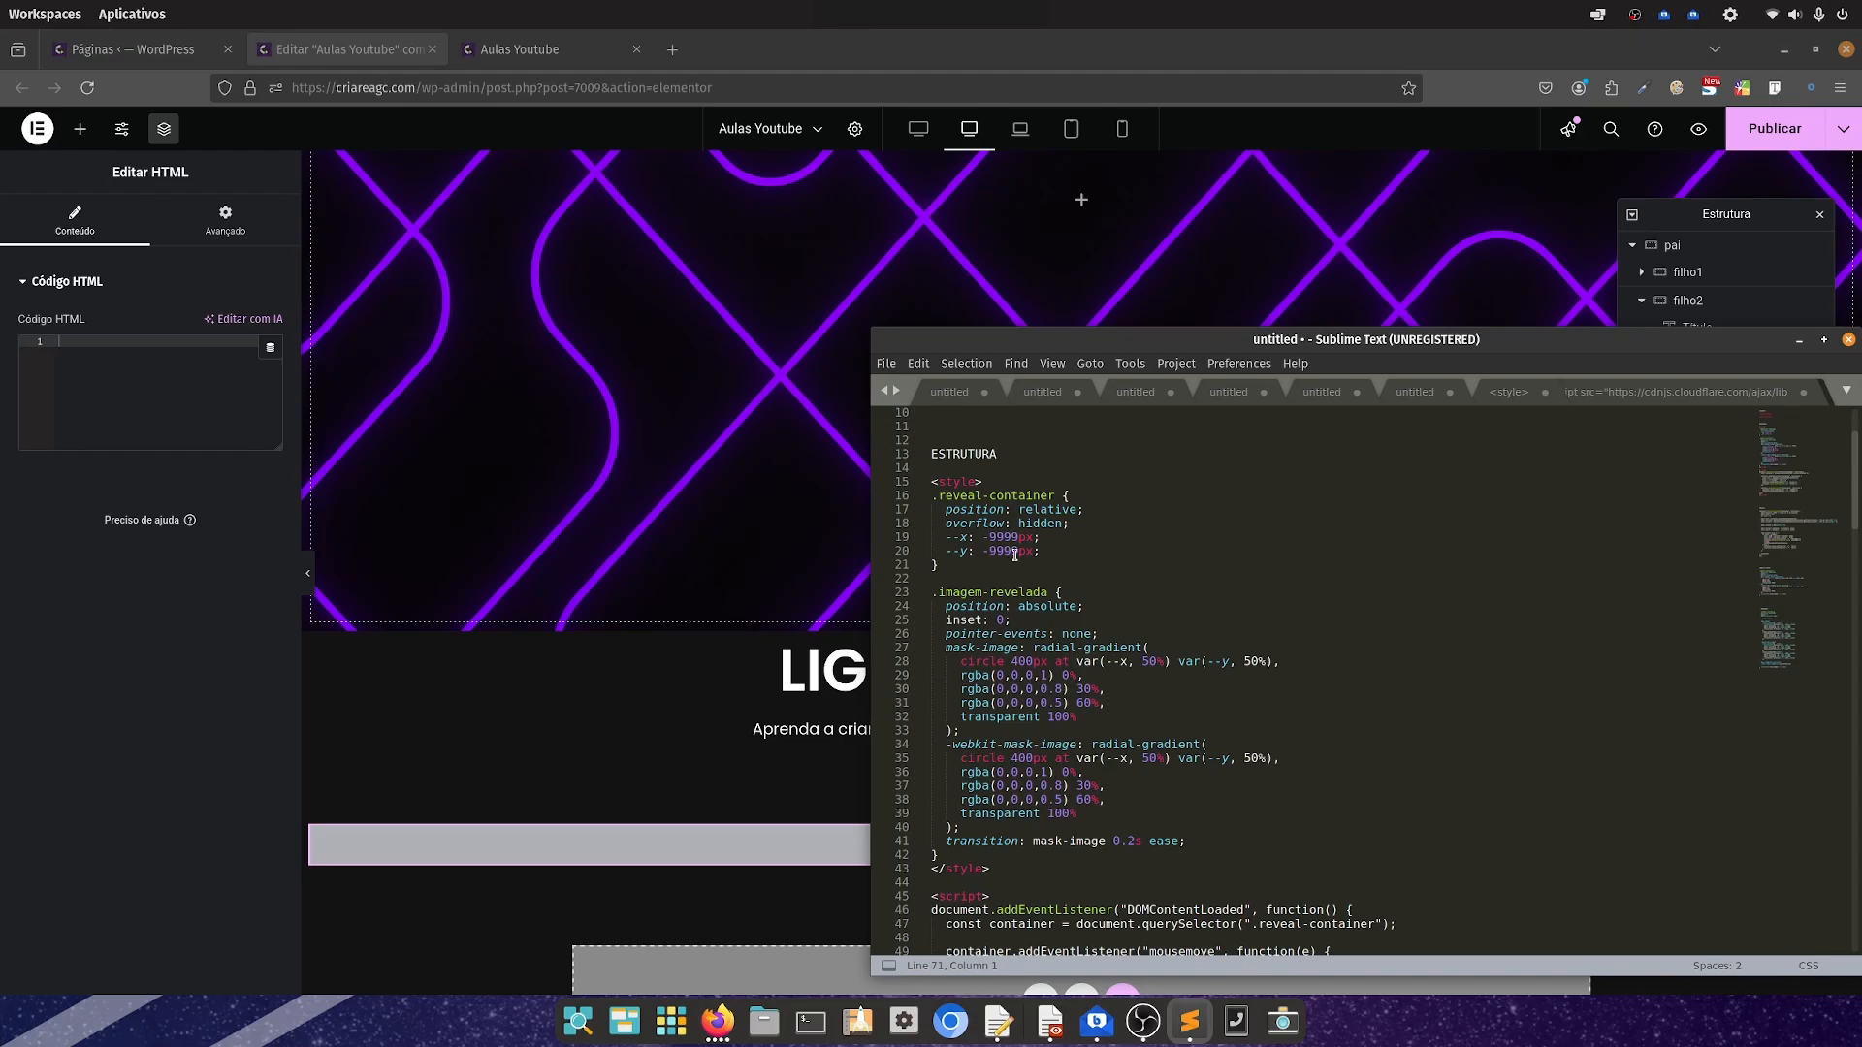
Copy the full style and script code under ESTRUTURA in Sublime Text into the HTML widget's code in Elementor
scroll(1015, 555, down, 6)
drag(1027, 884, 931, 563)
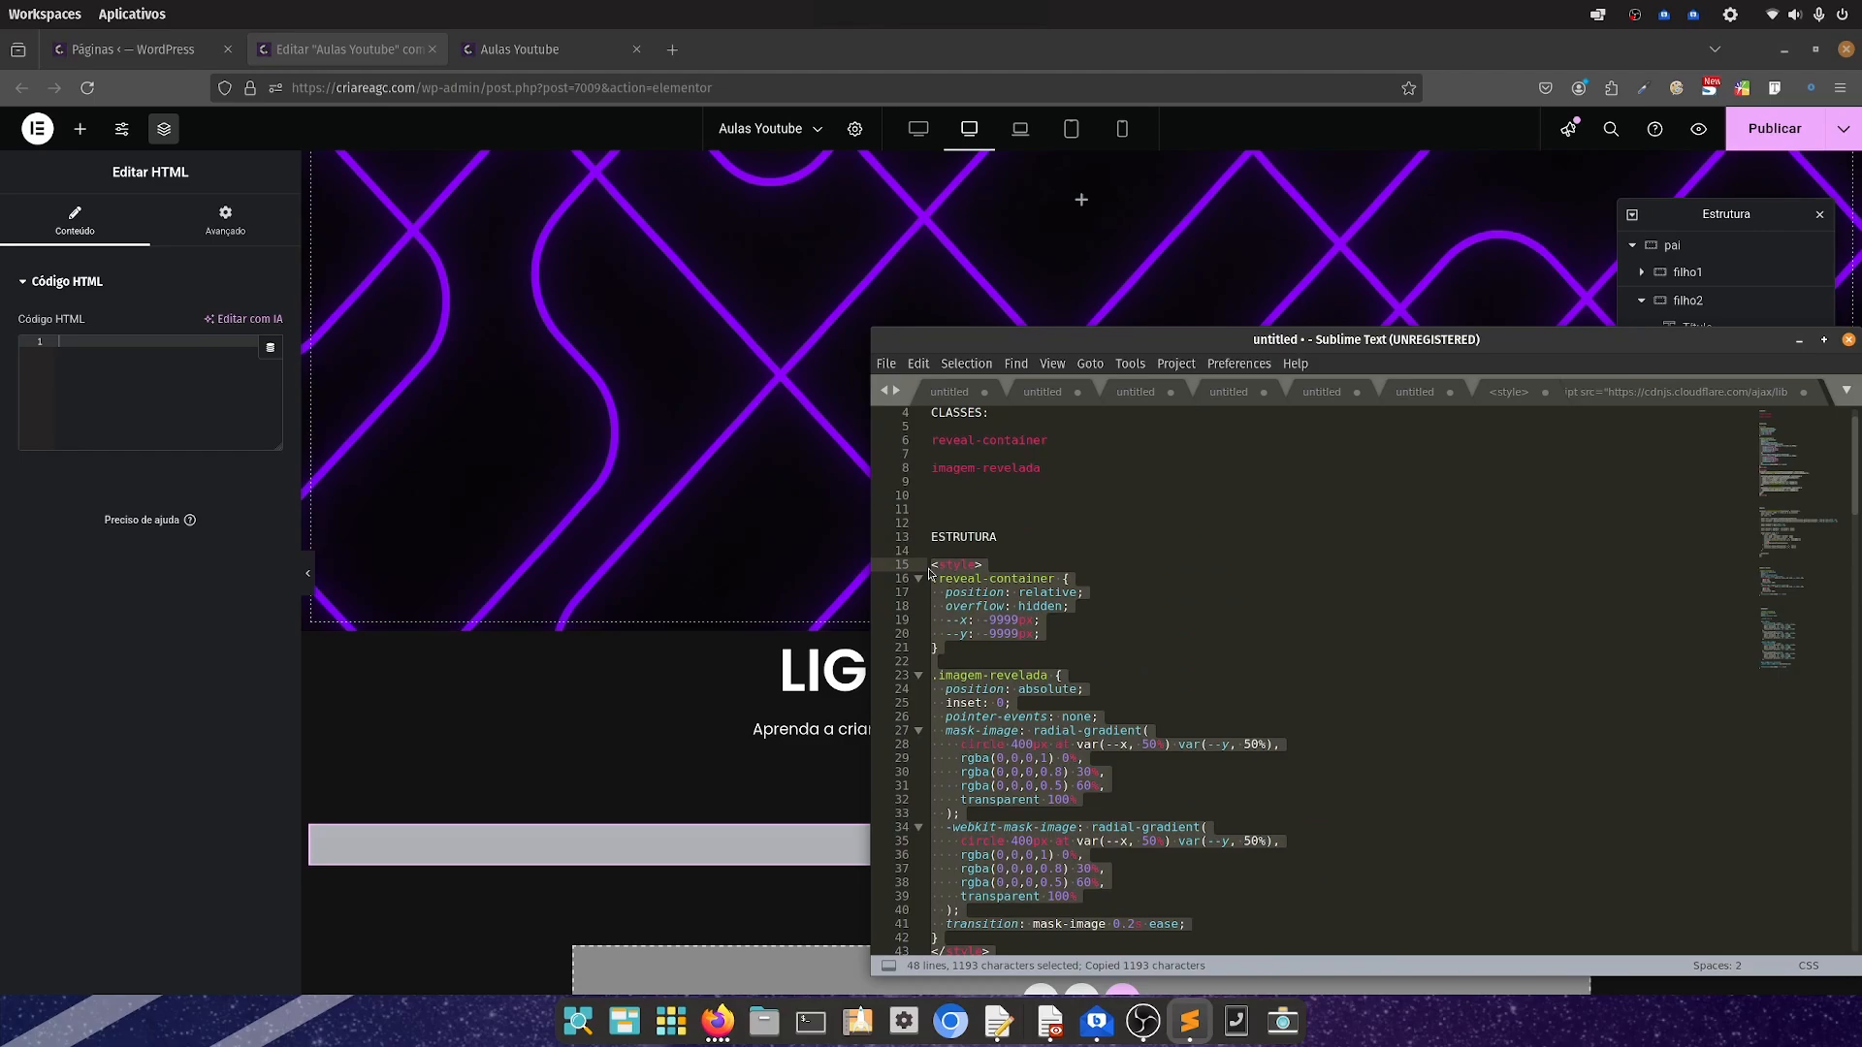
key(ctrl+c)
click(650, 841)
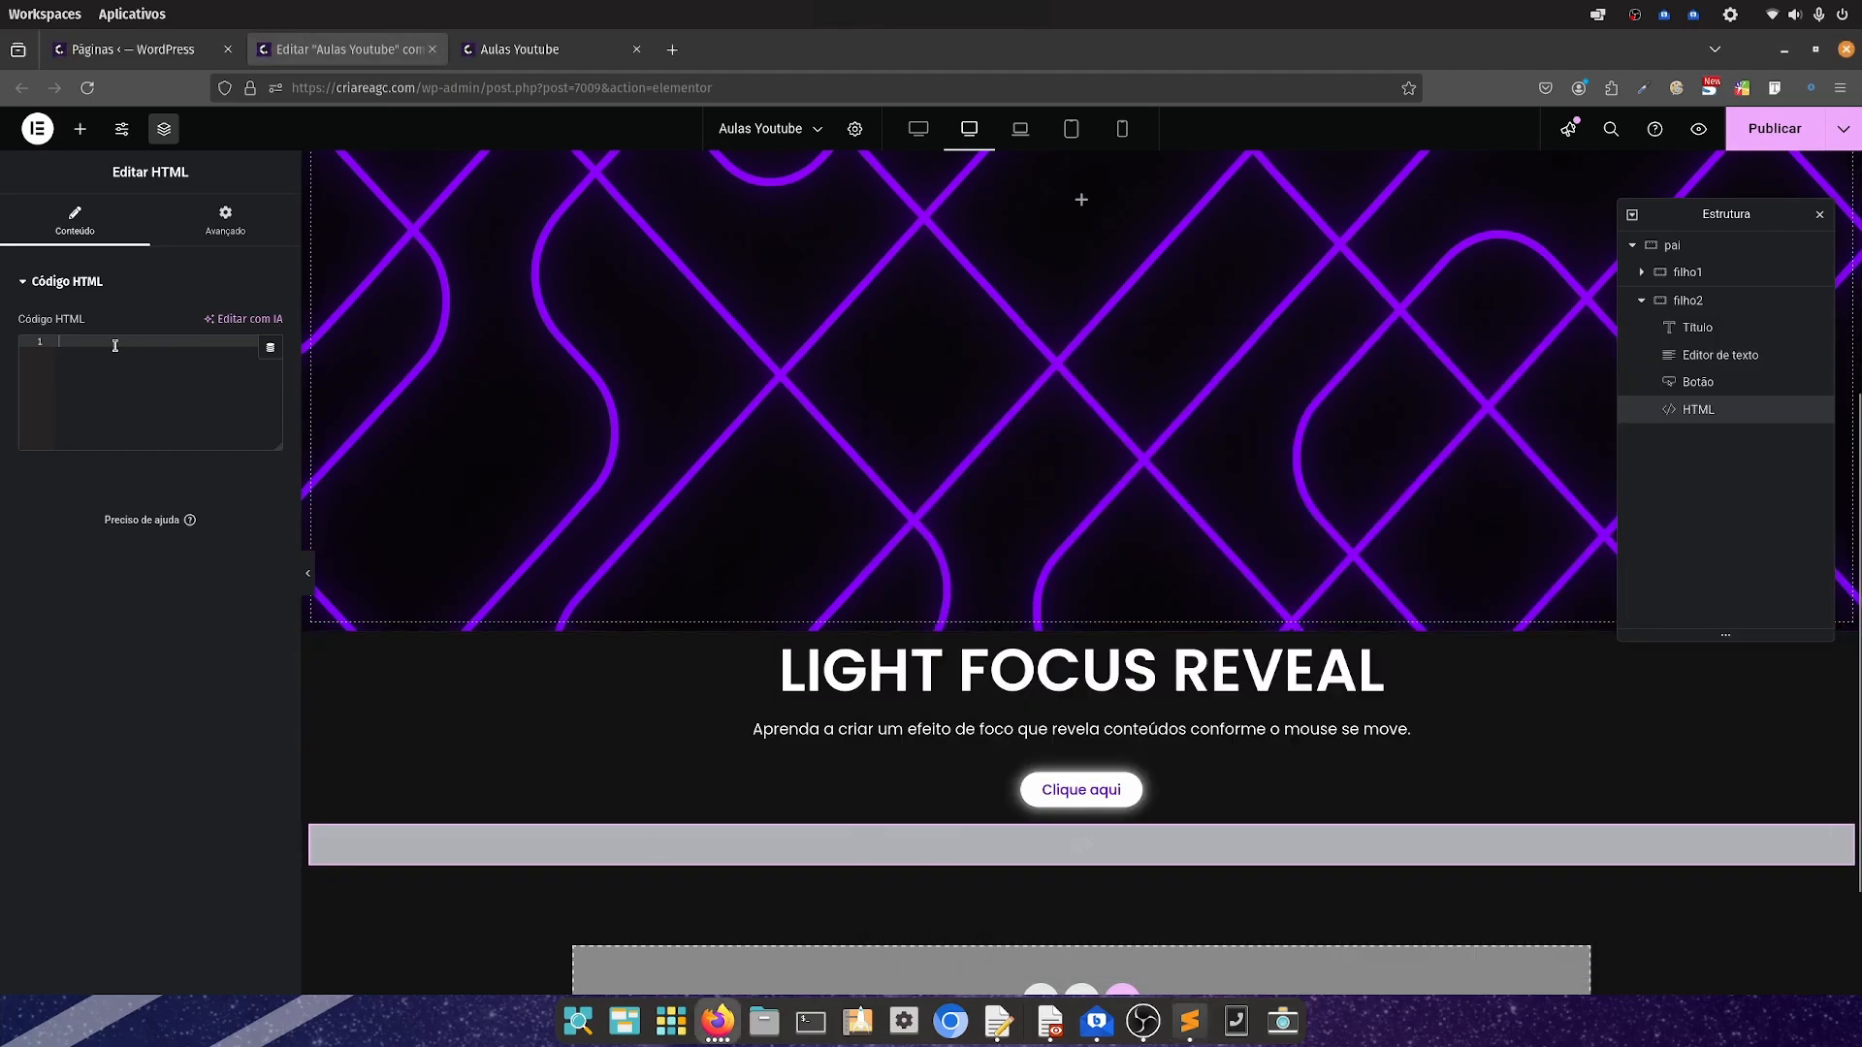
key(ctrl+v)
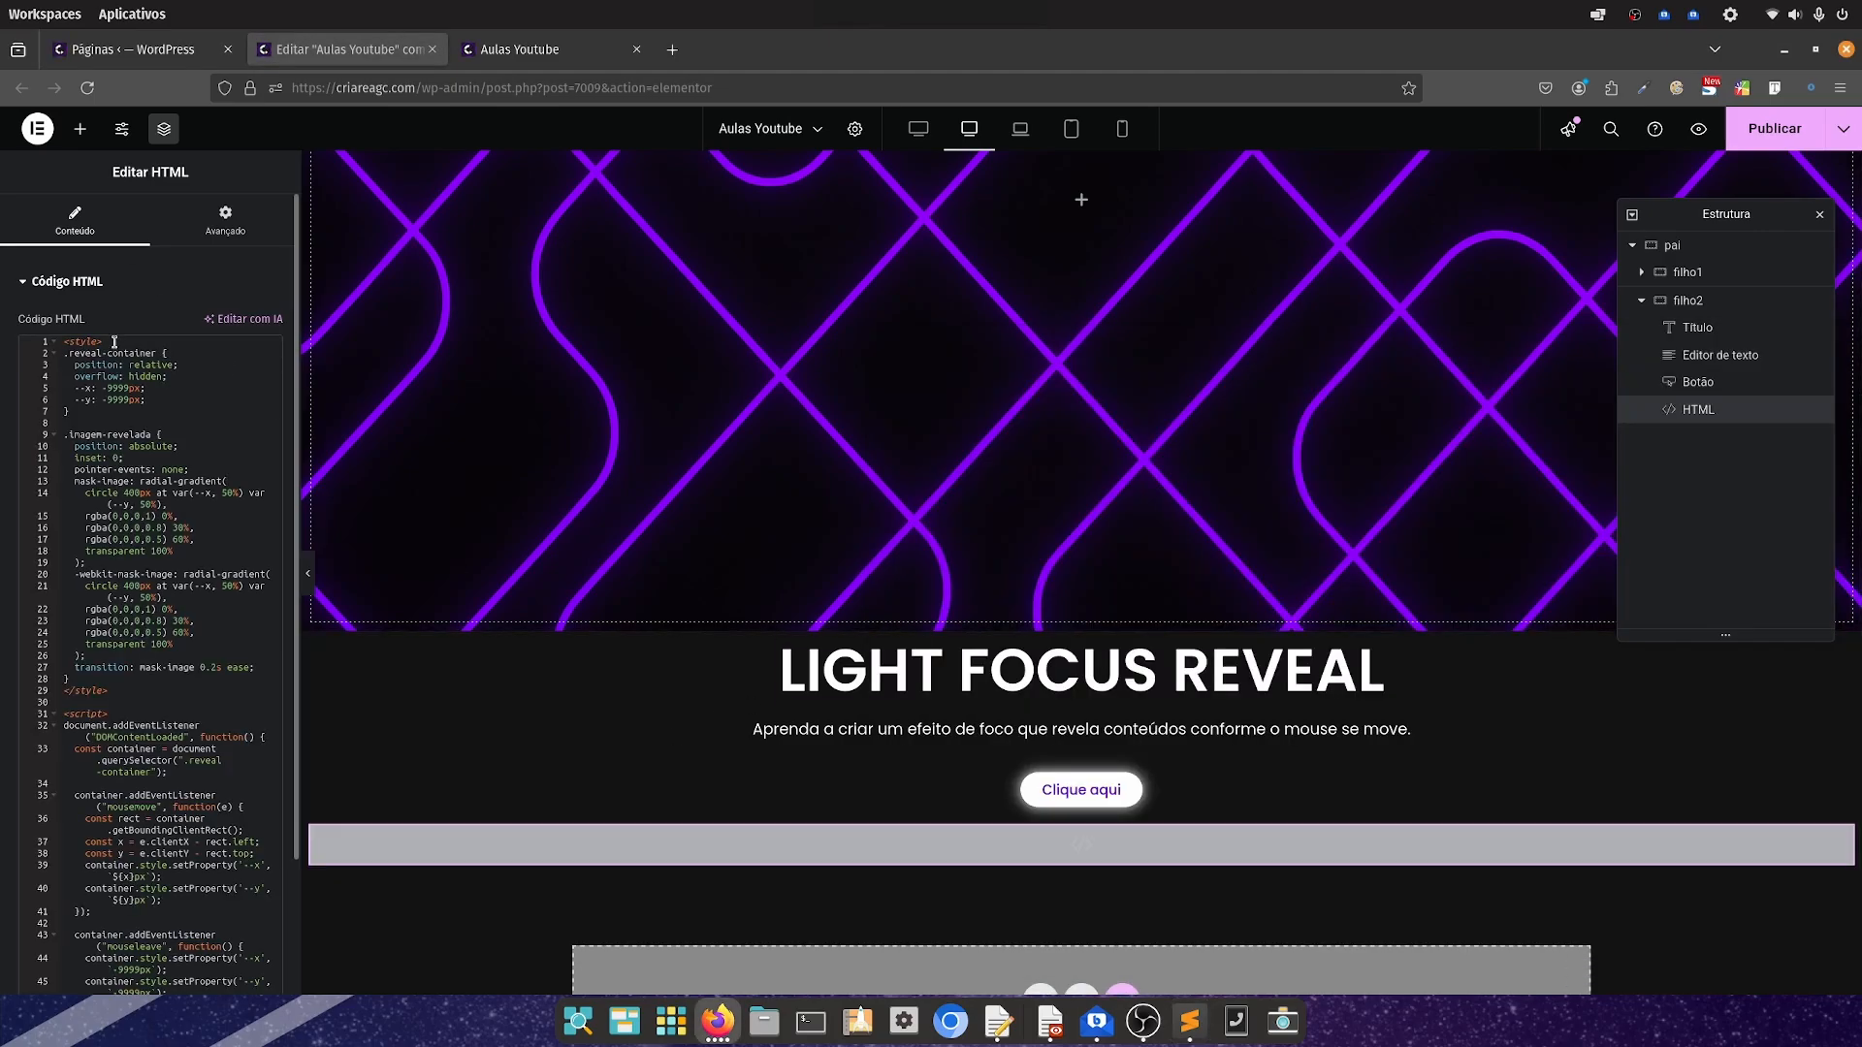
Copy the class name reveal-container from Sublime Text and assign it as the CSS class of the pai container
click(1191, 1034)
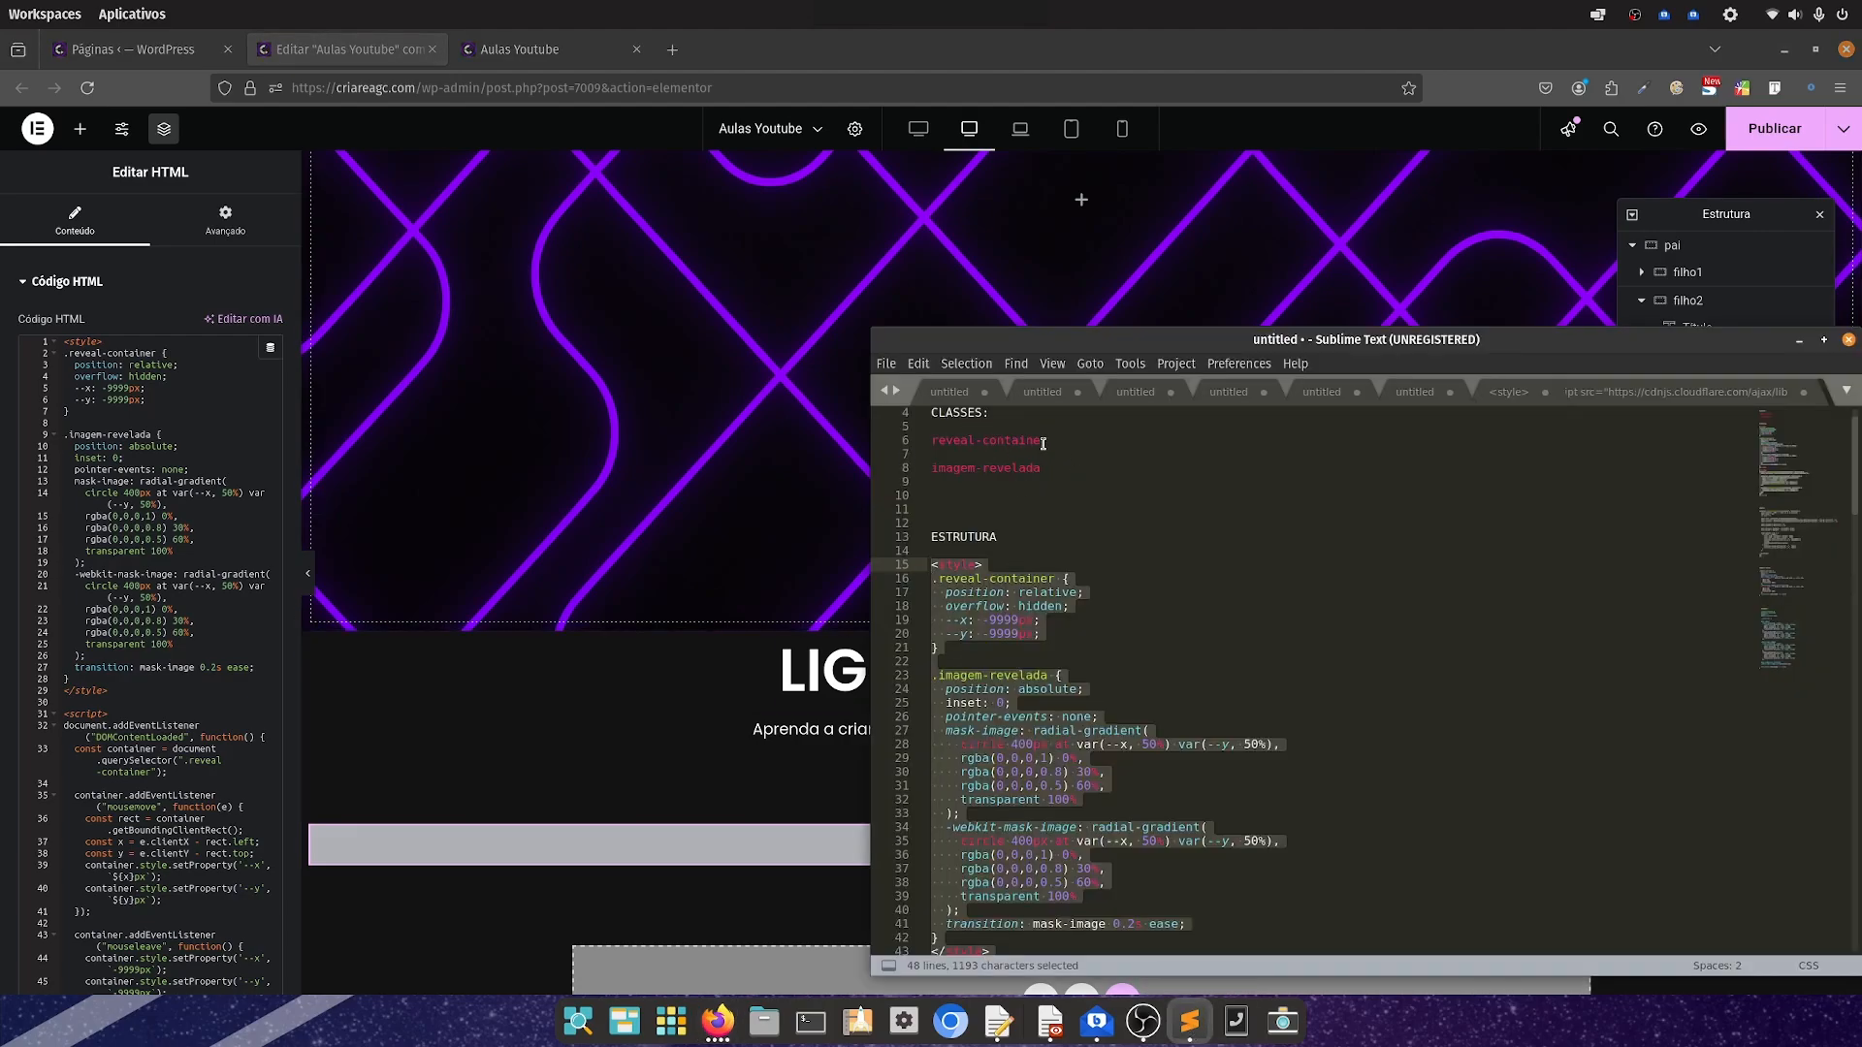
drag(1052, 444, 932, 441)
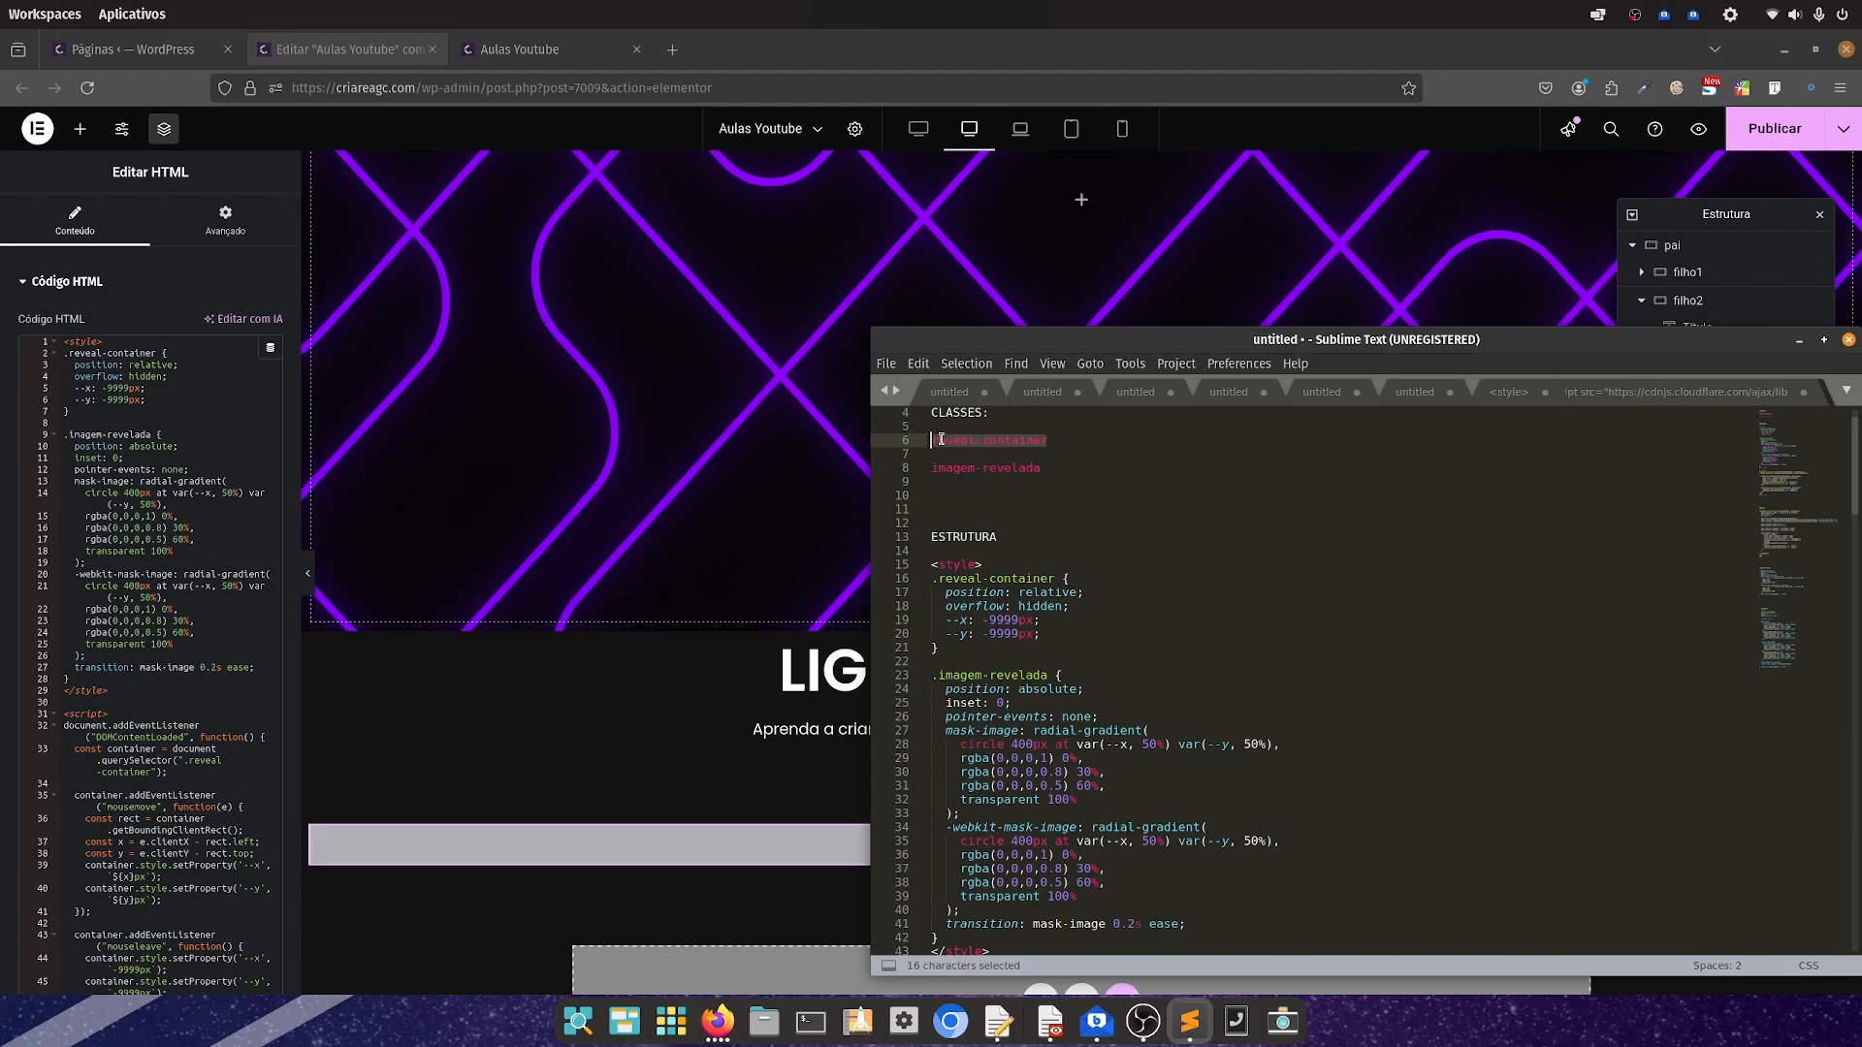
key(ctrl+c)
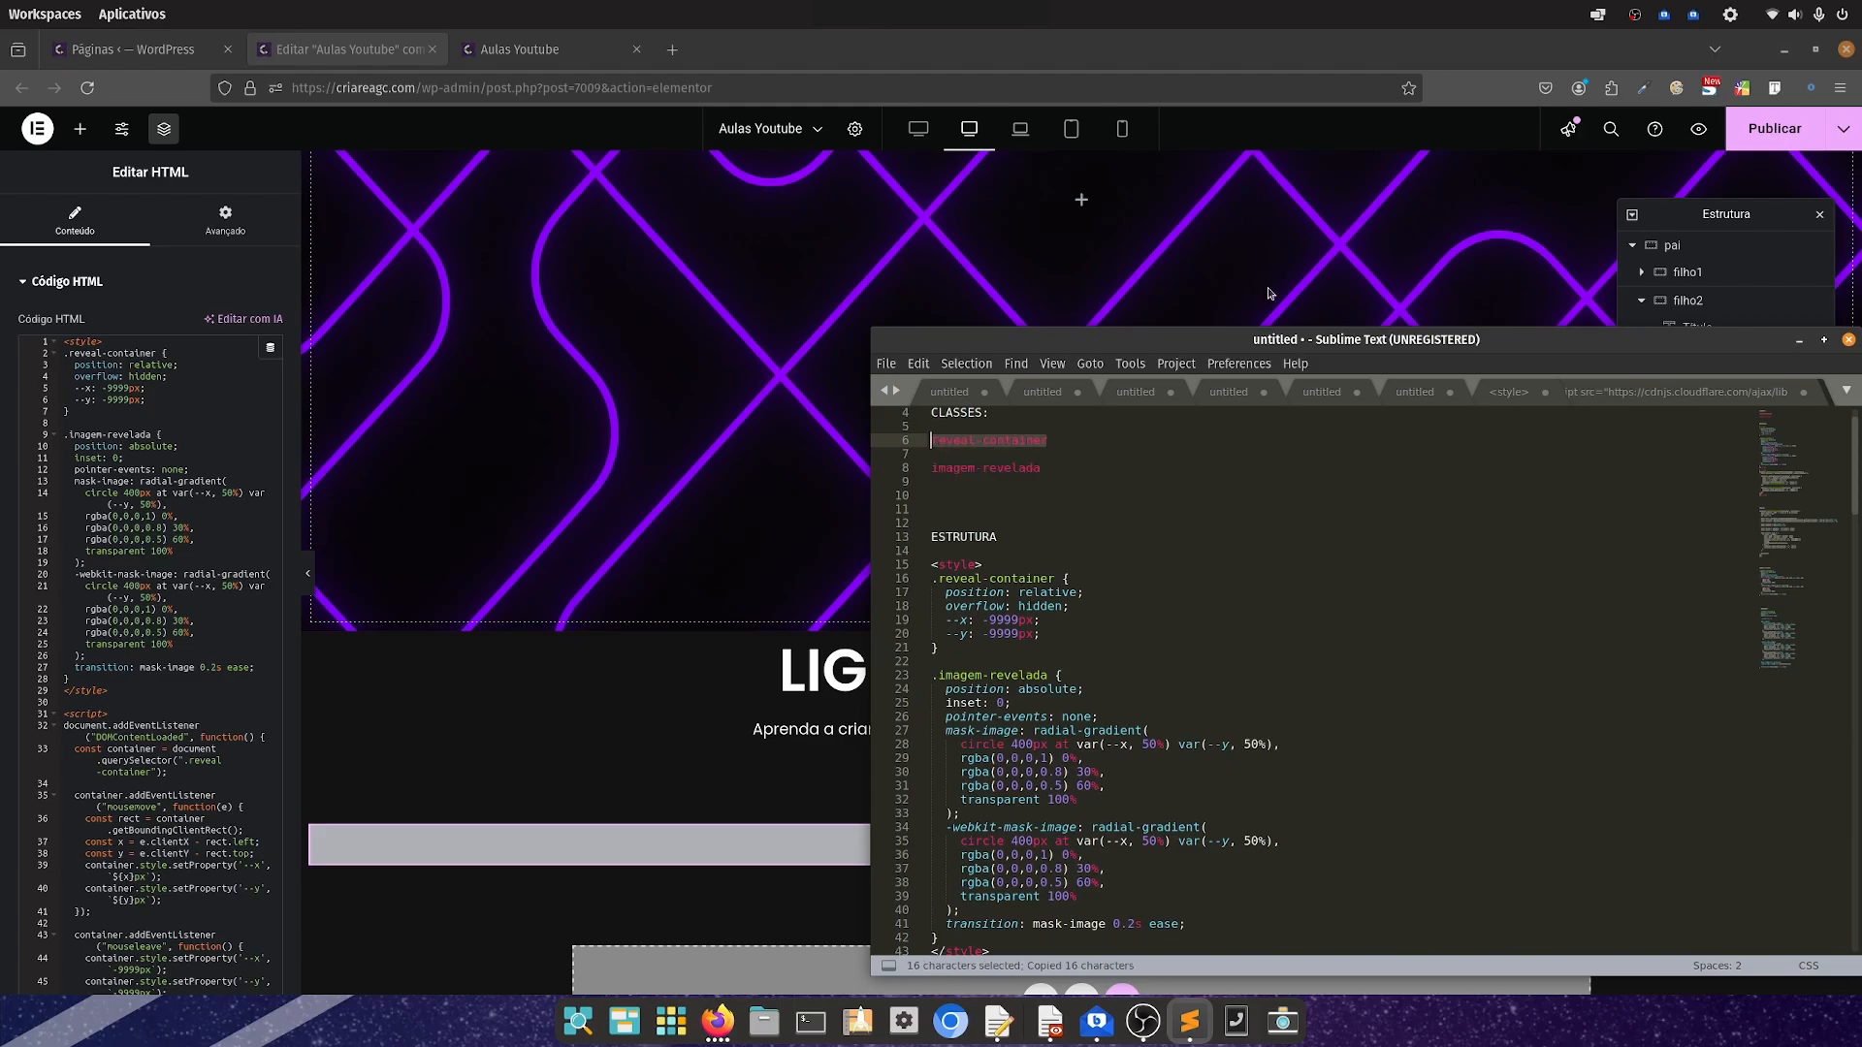
click(1678, 244)
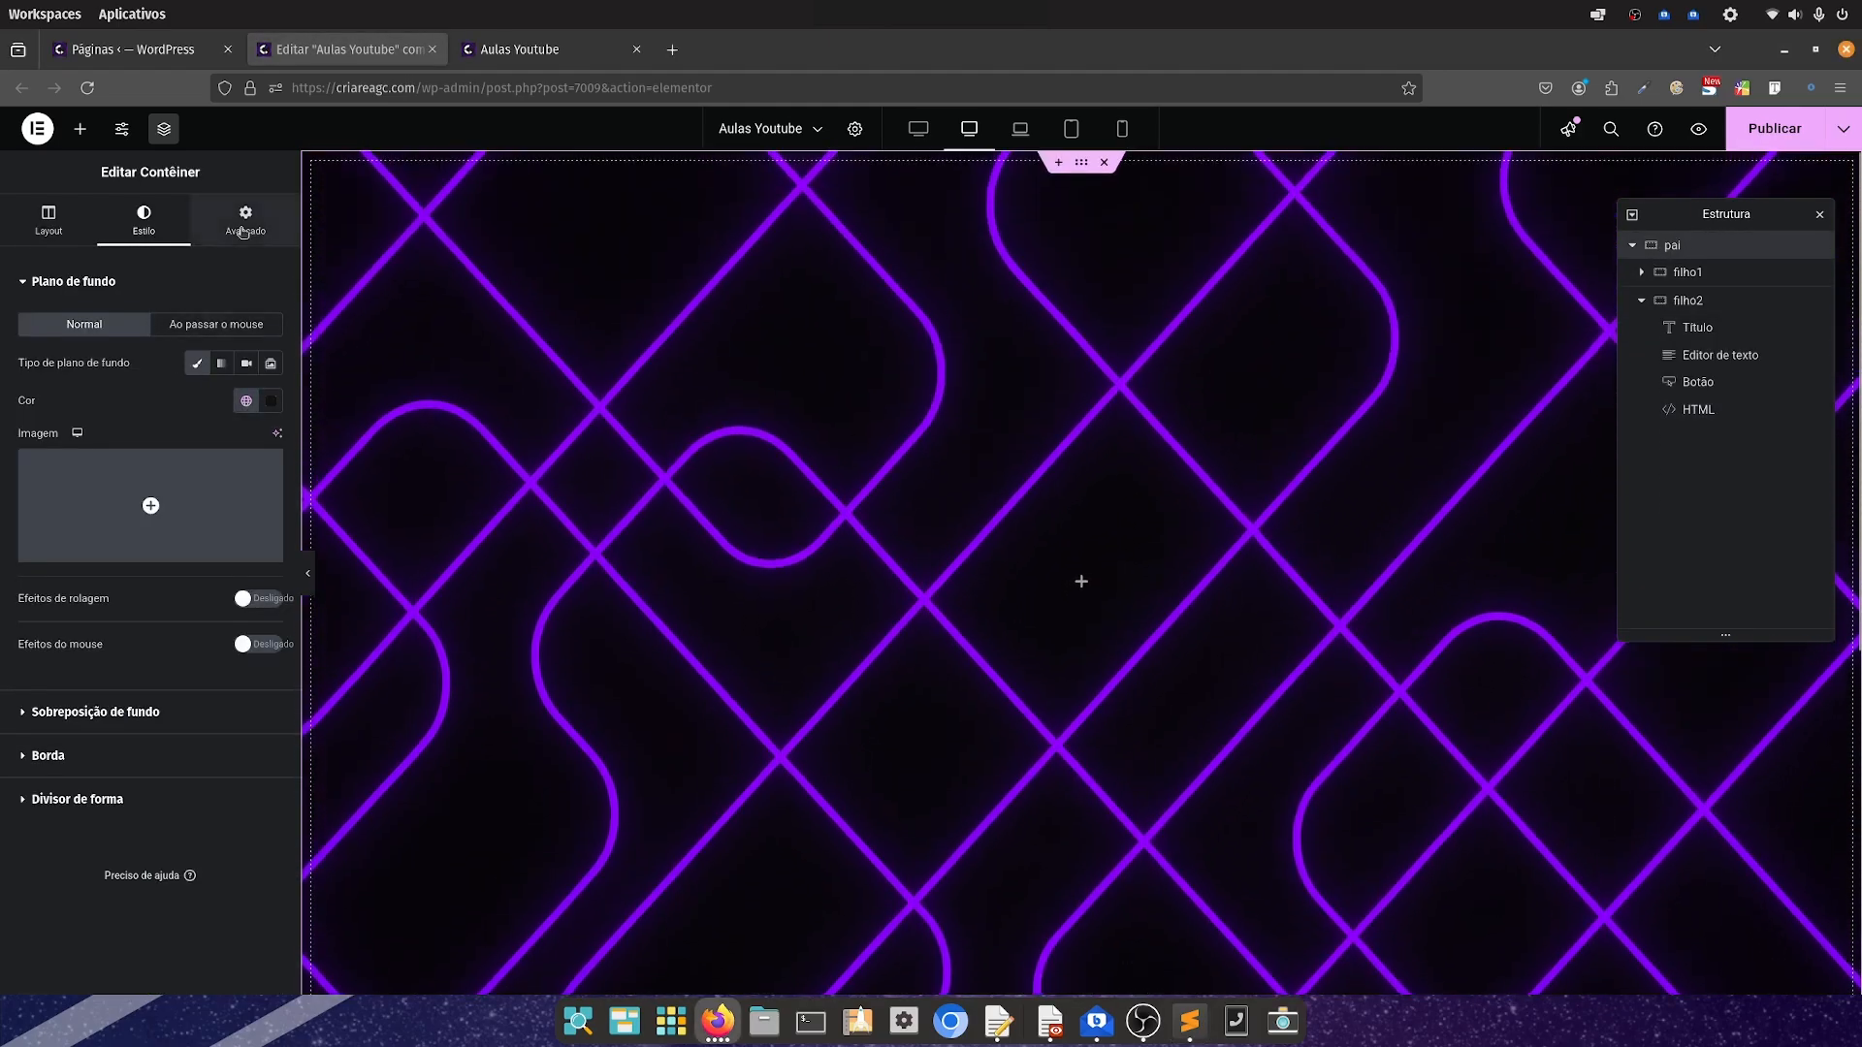
click(244, 231)
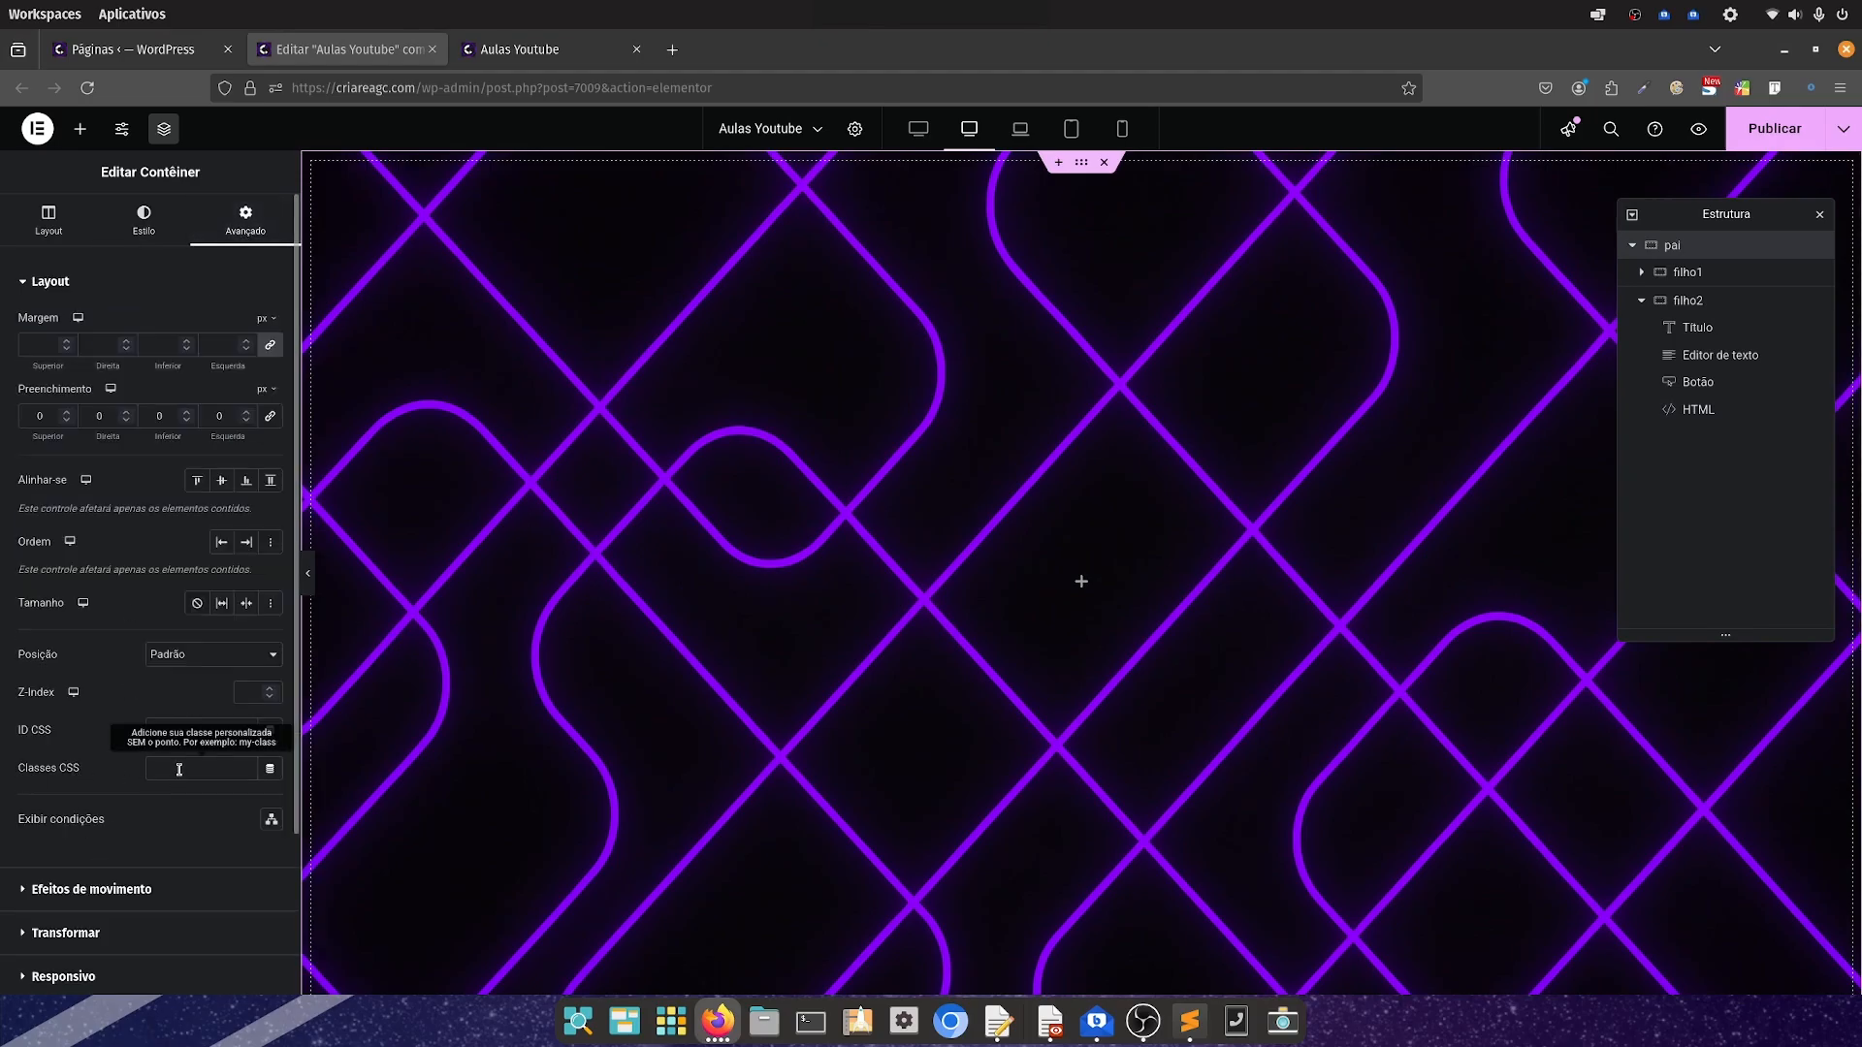
key(ctrl+v)
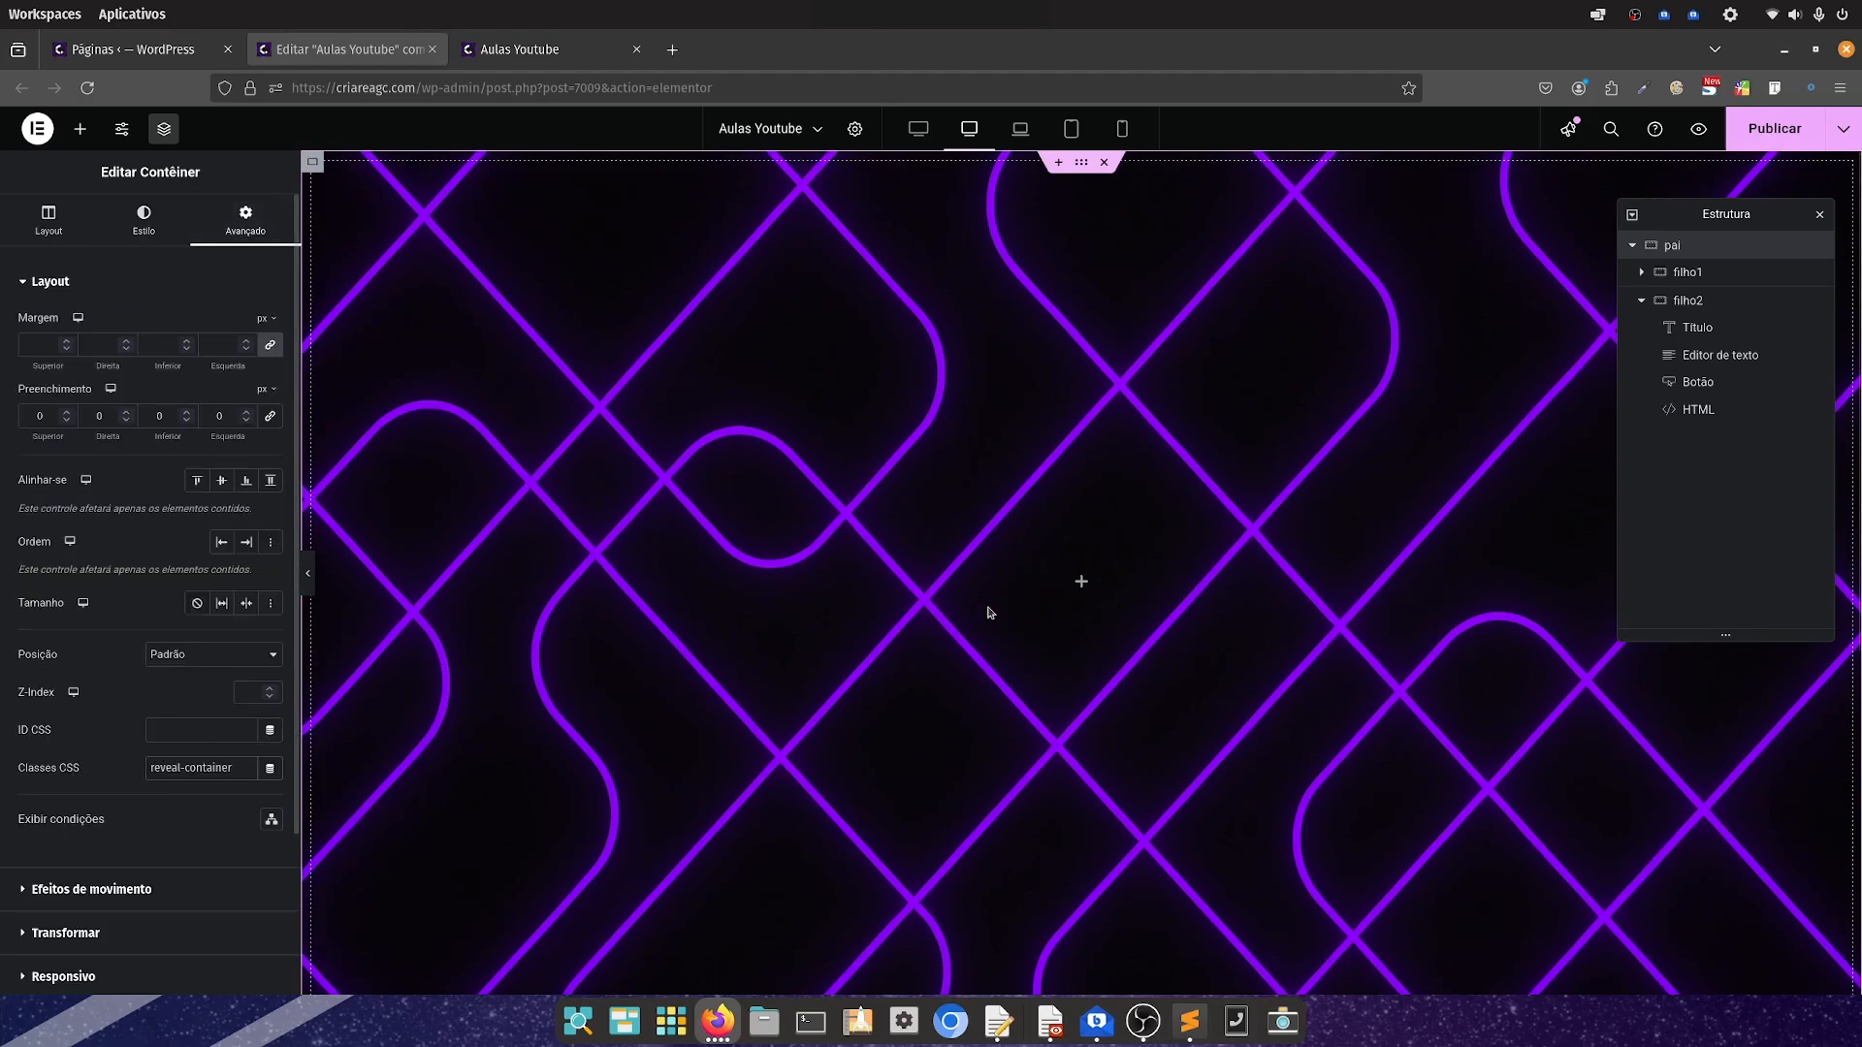
Copy the class name imagem-revelada from Sublime Text and assign it as the CSS class of the filho1 container
click(1718, 275)
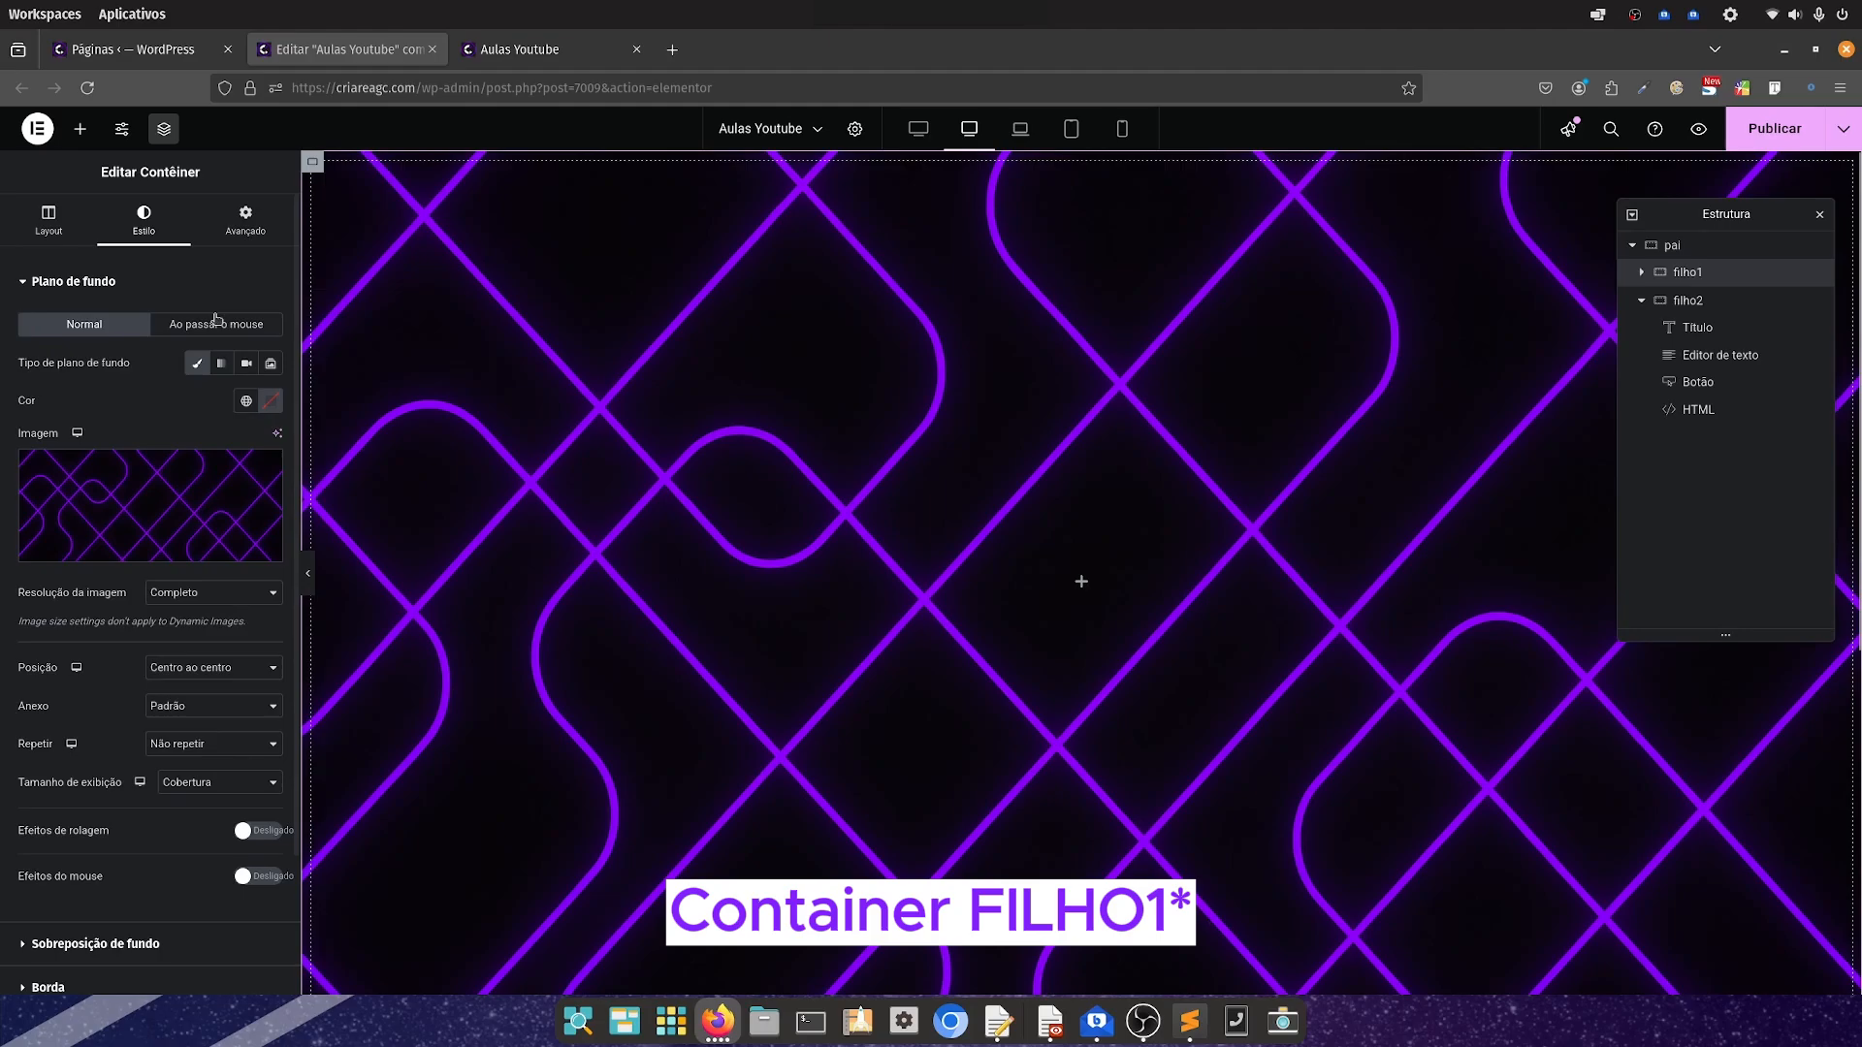
click(233, 226)
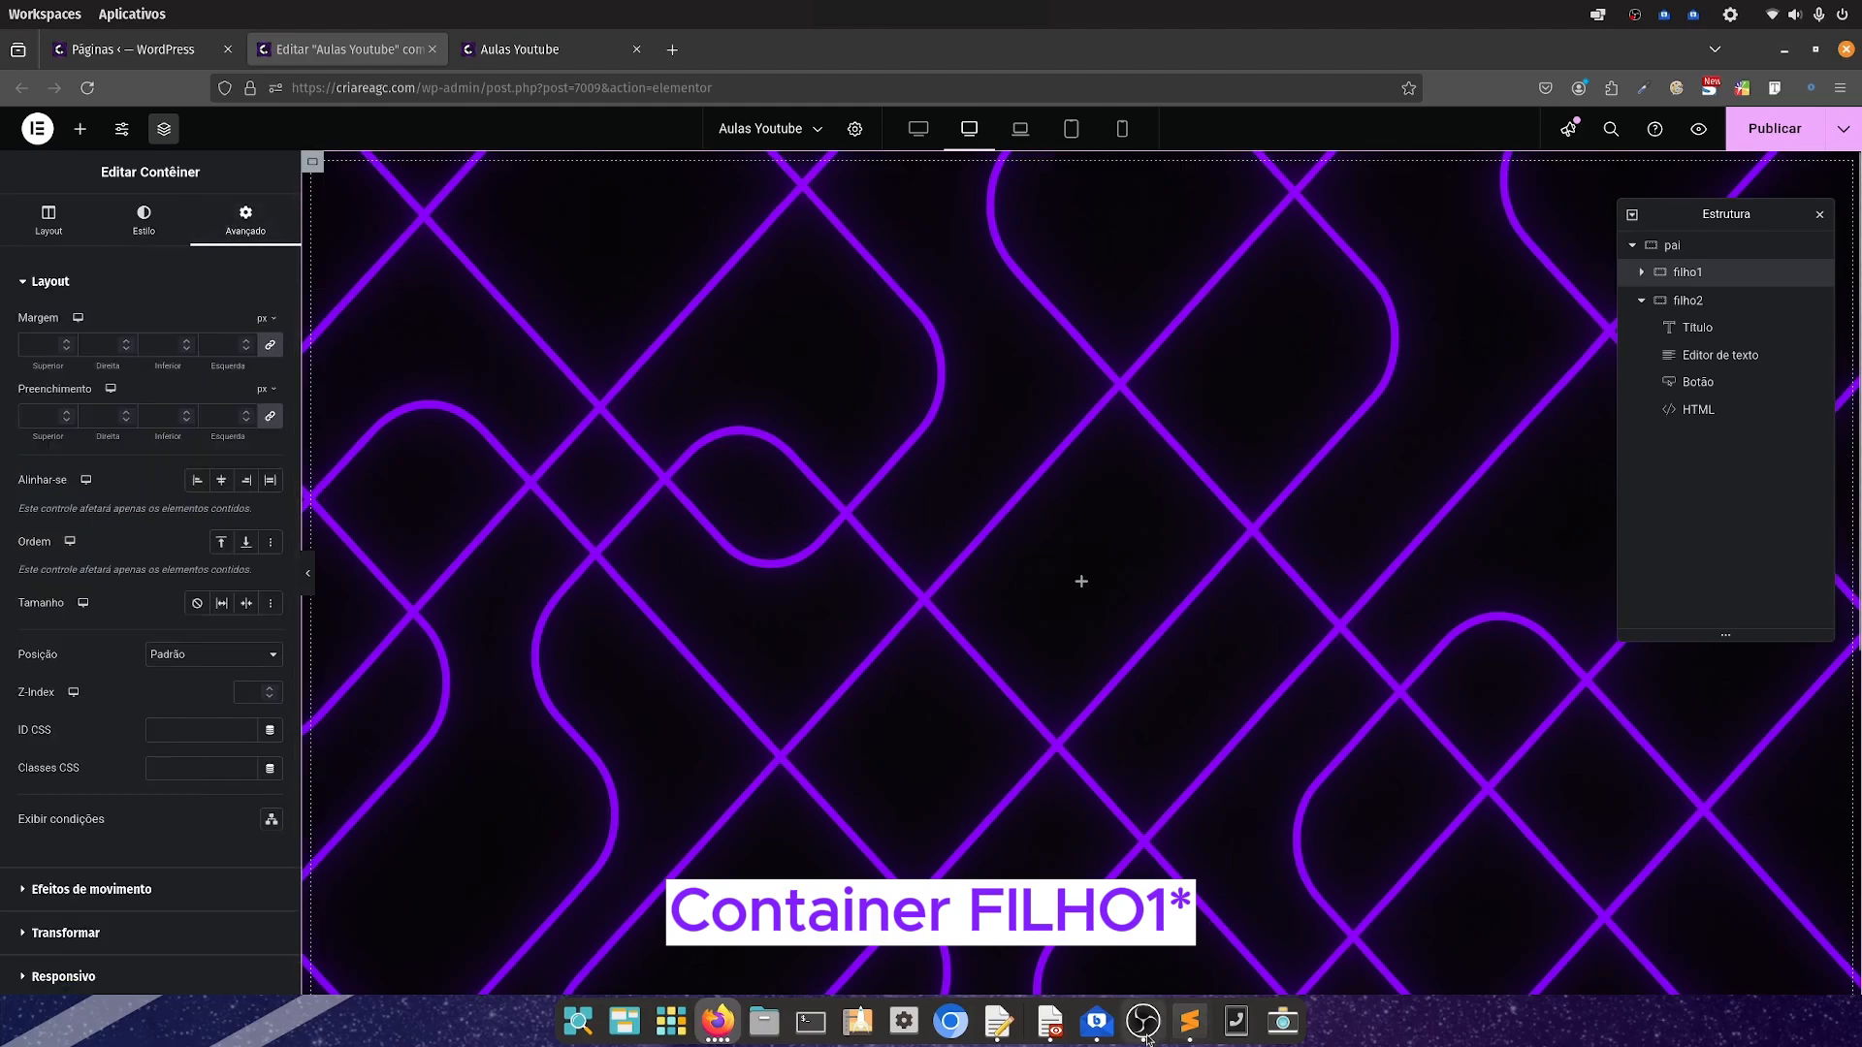
click(1189, 1020)
drag(1050, 467, 925, 472)
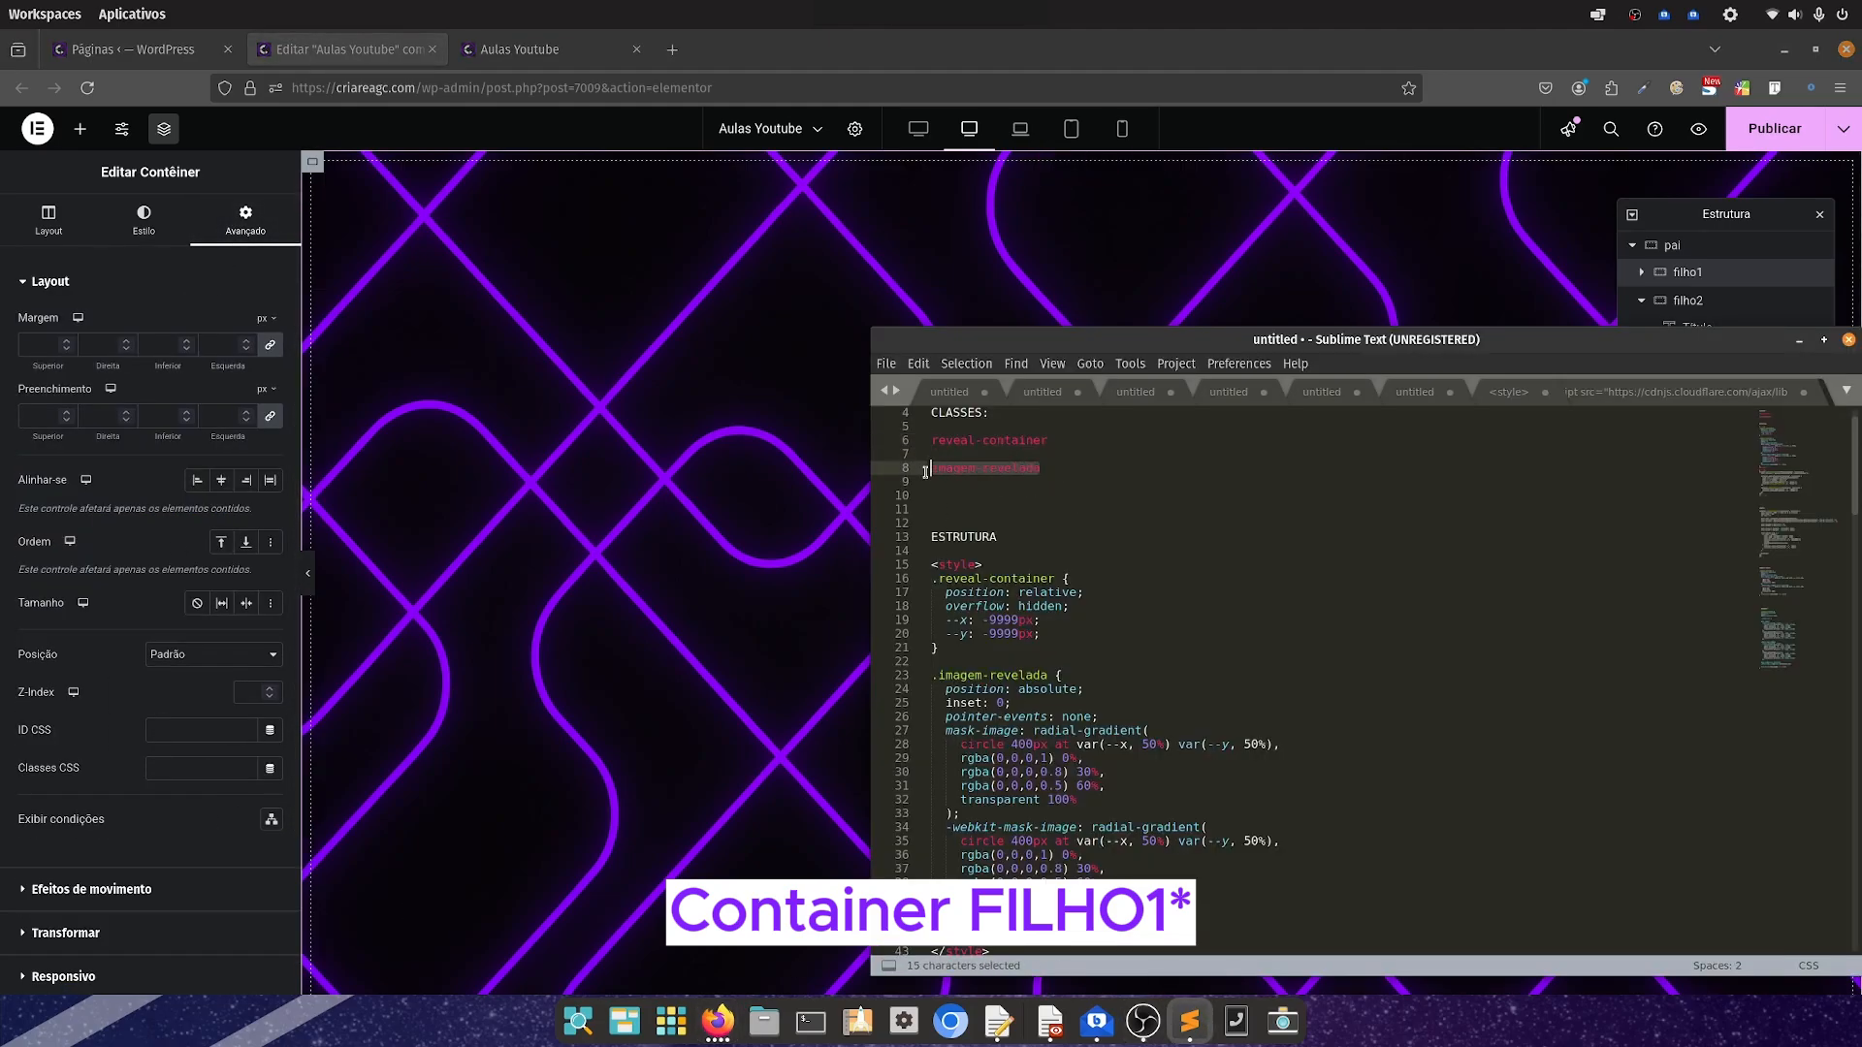
click(180, 767)
key(ctrl+v)
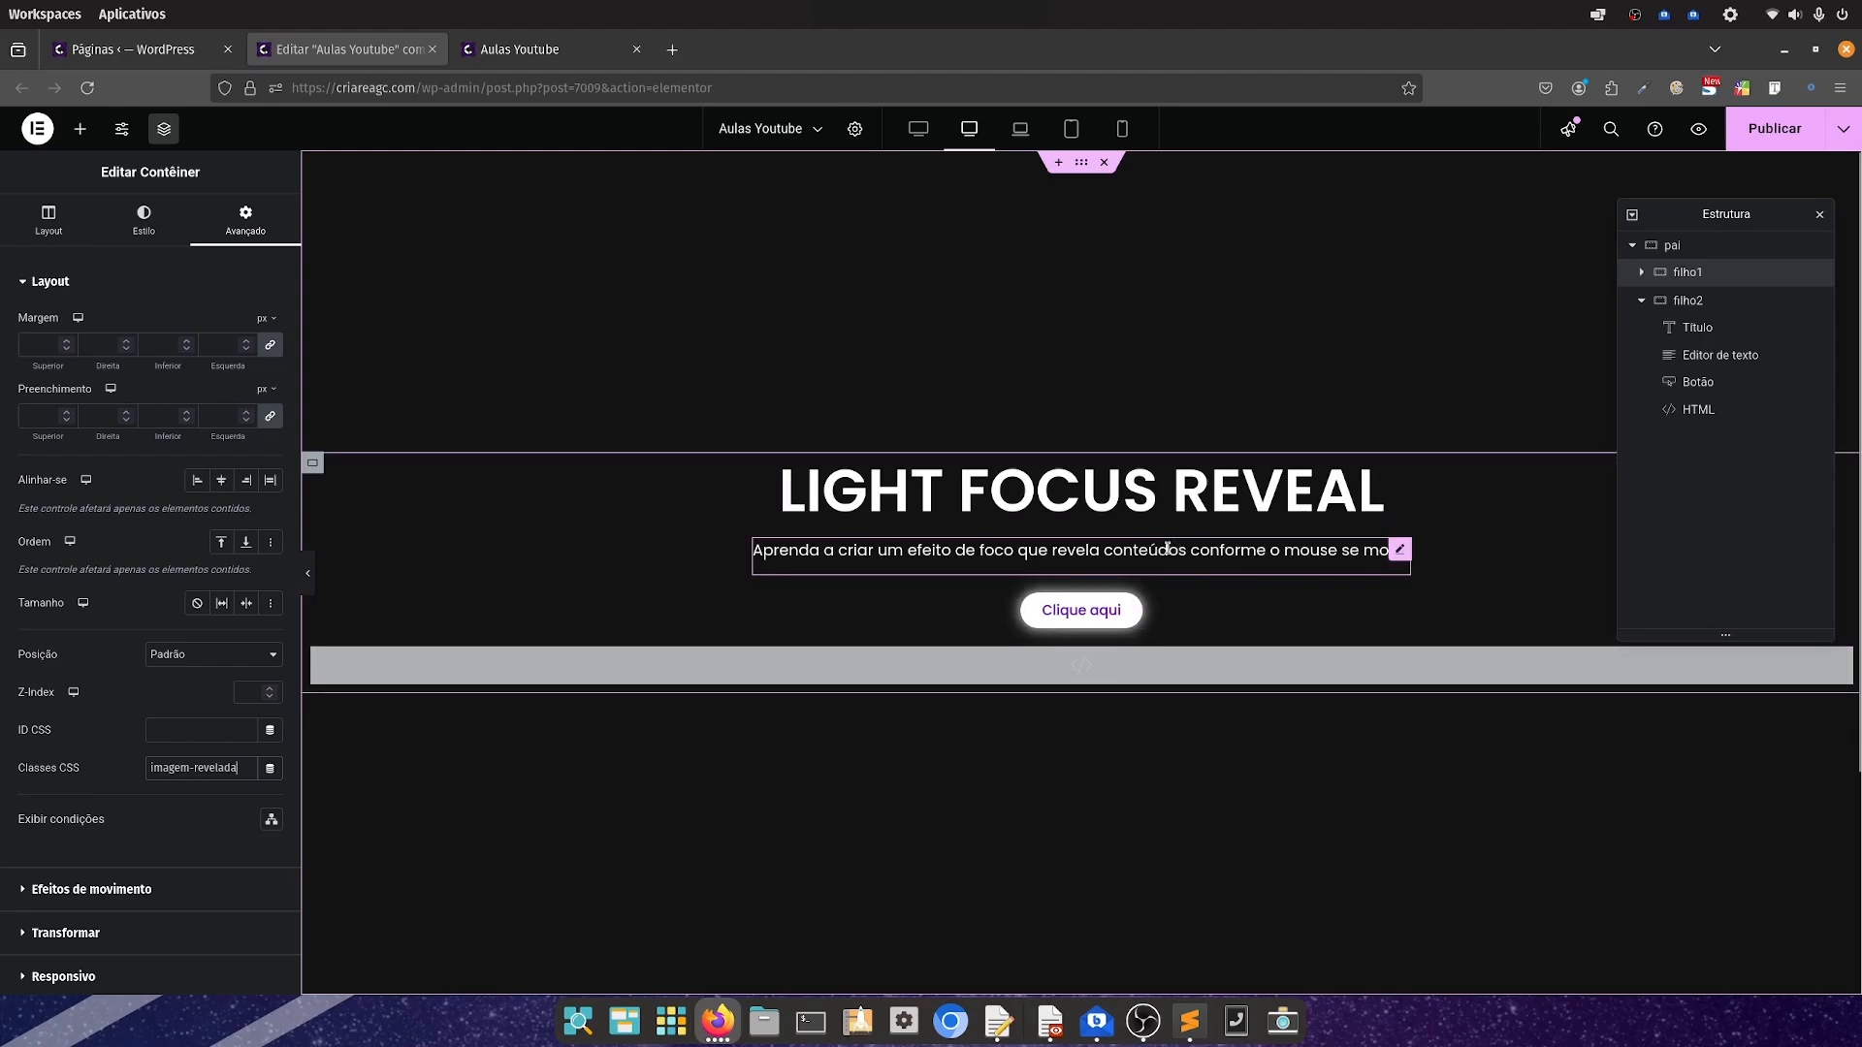
Publish the page, check the mouse-following reveal effect in the Aulas Youtube preview, and return to the editor
click(1774, 137)
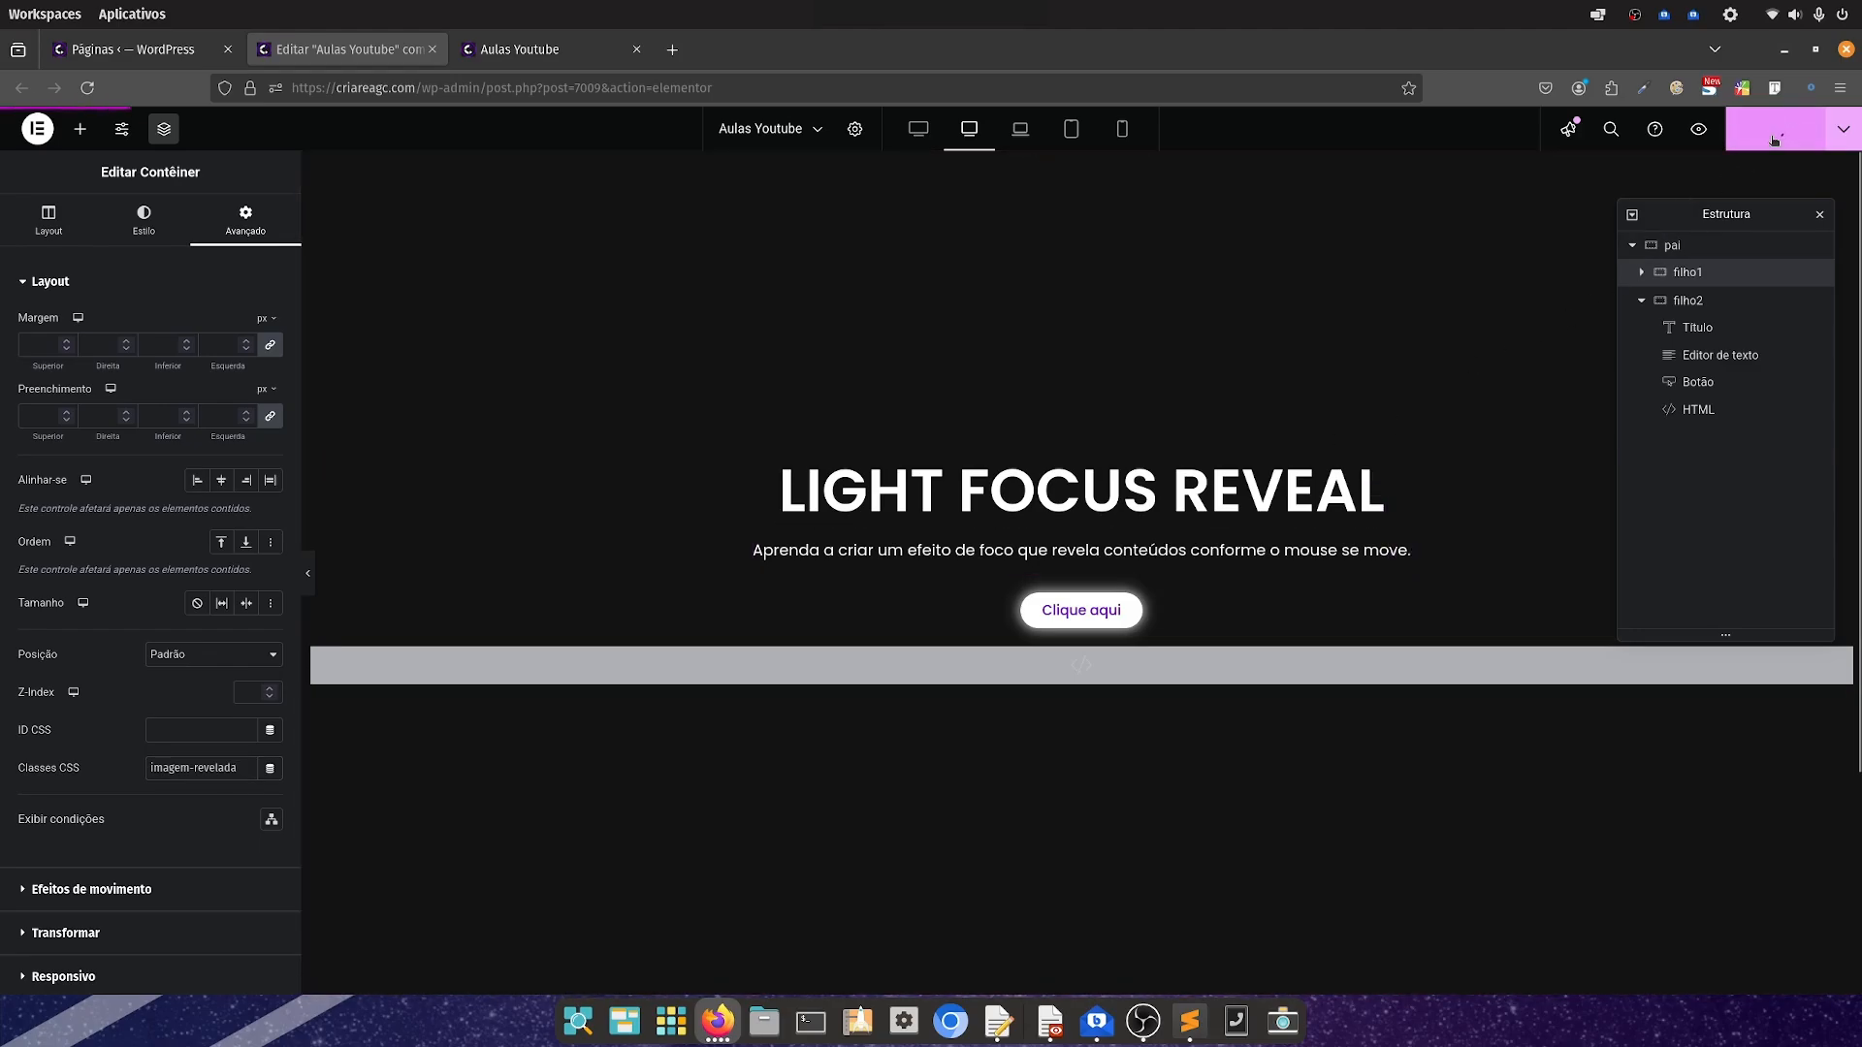
click(520, 49)
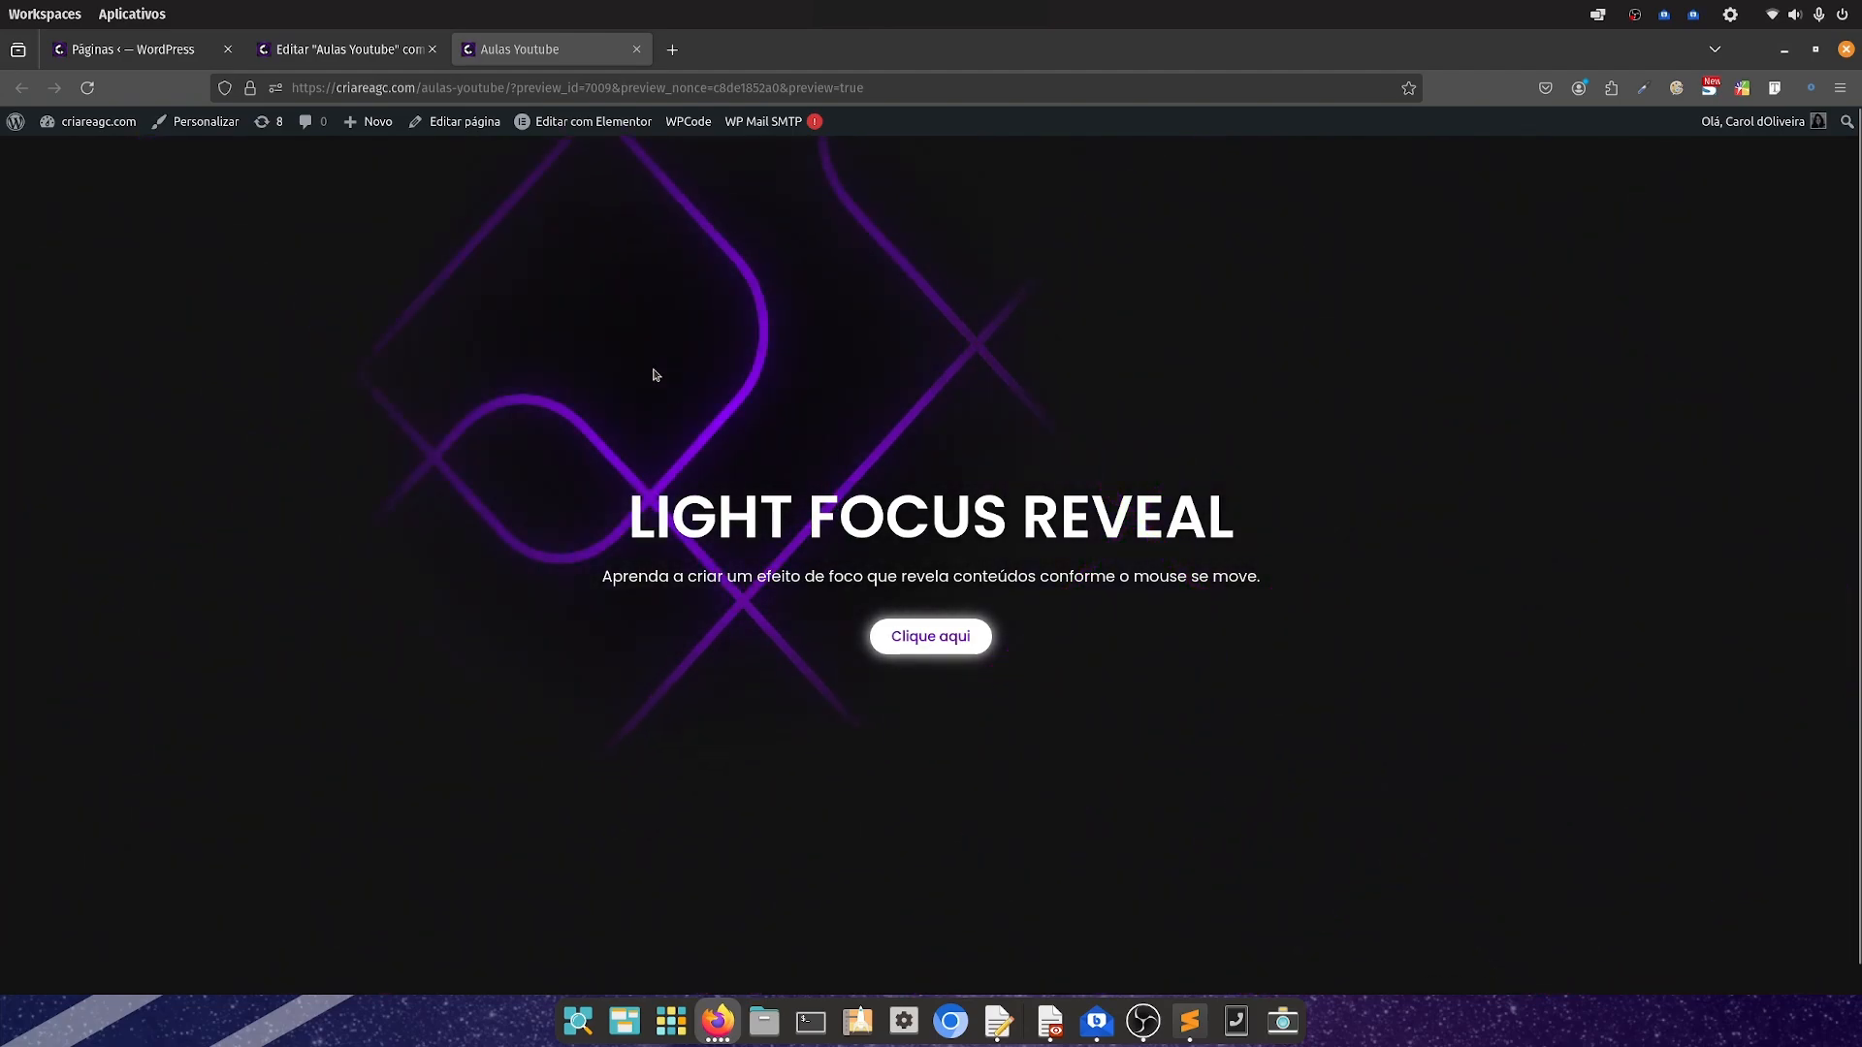
click(349, 53)
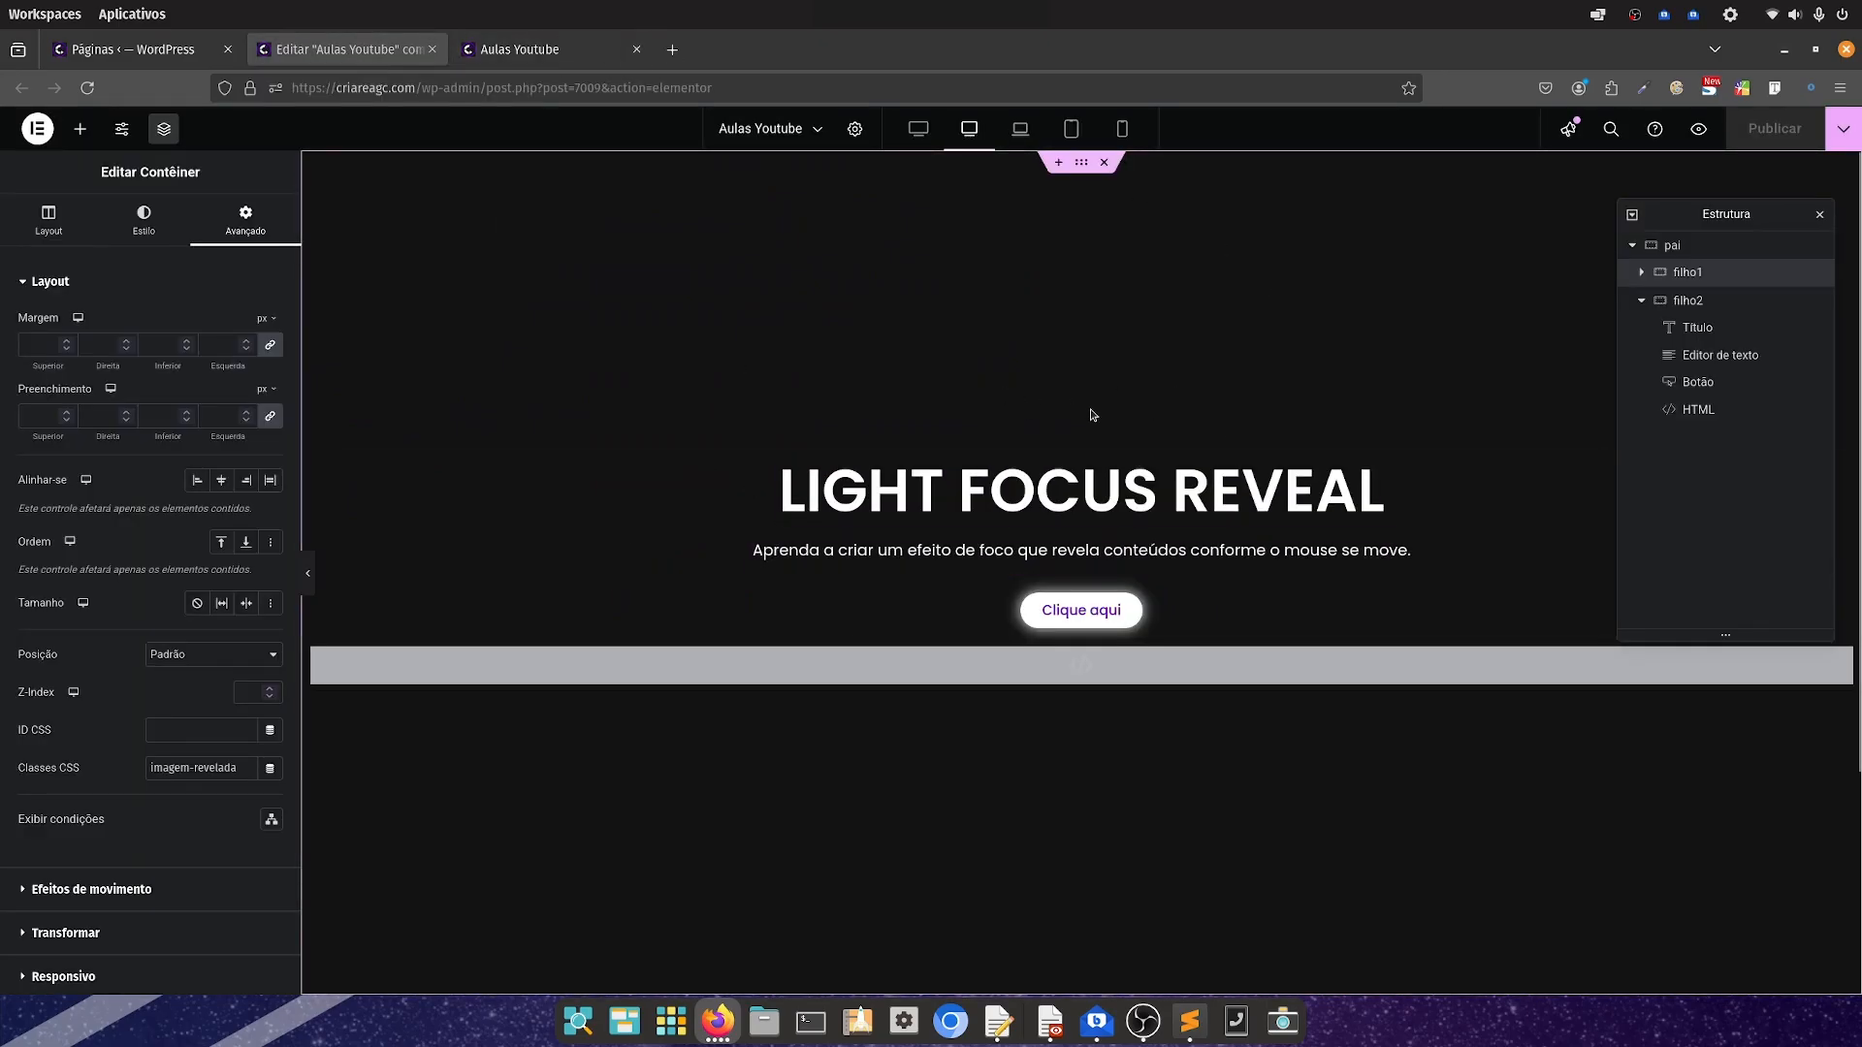
Set the pai container's background image to ChatGPT-Image-8-de-abr.-de-2025-11_18_53.png from the media library
click(1683, 246)
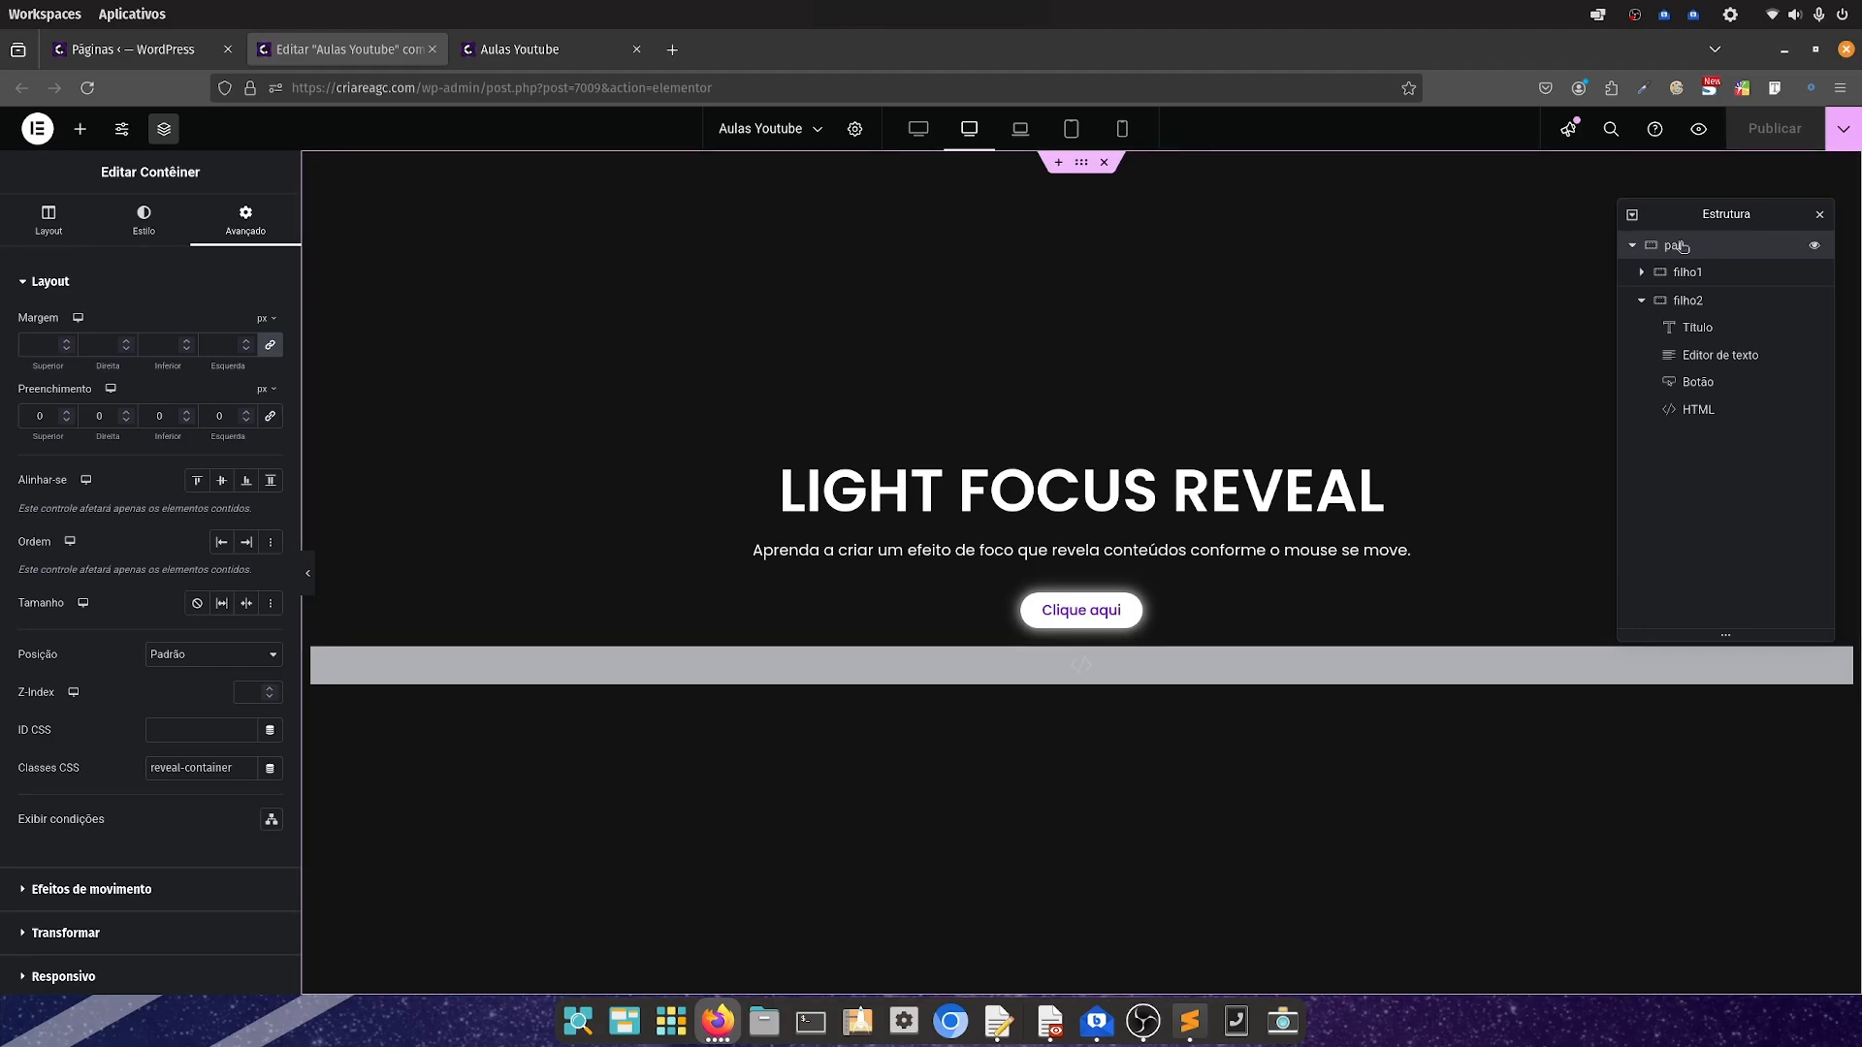
click(144, 220)
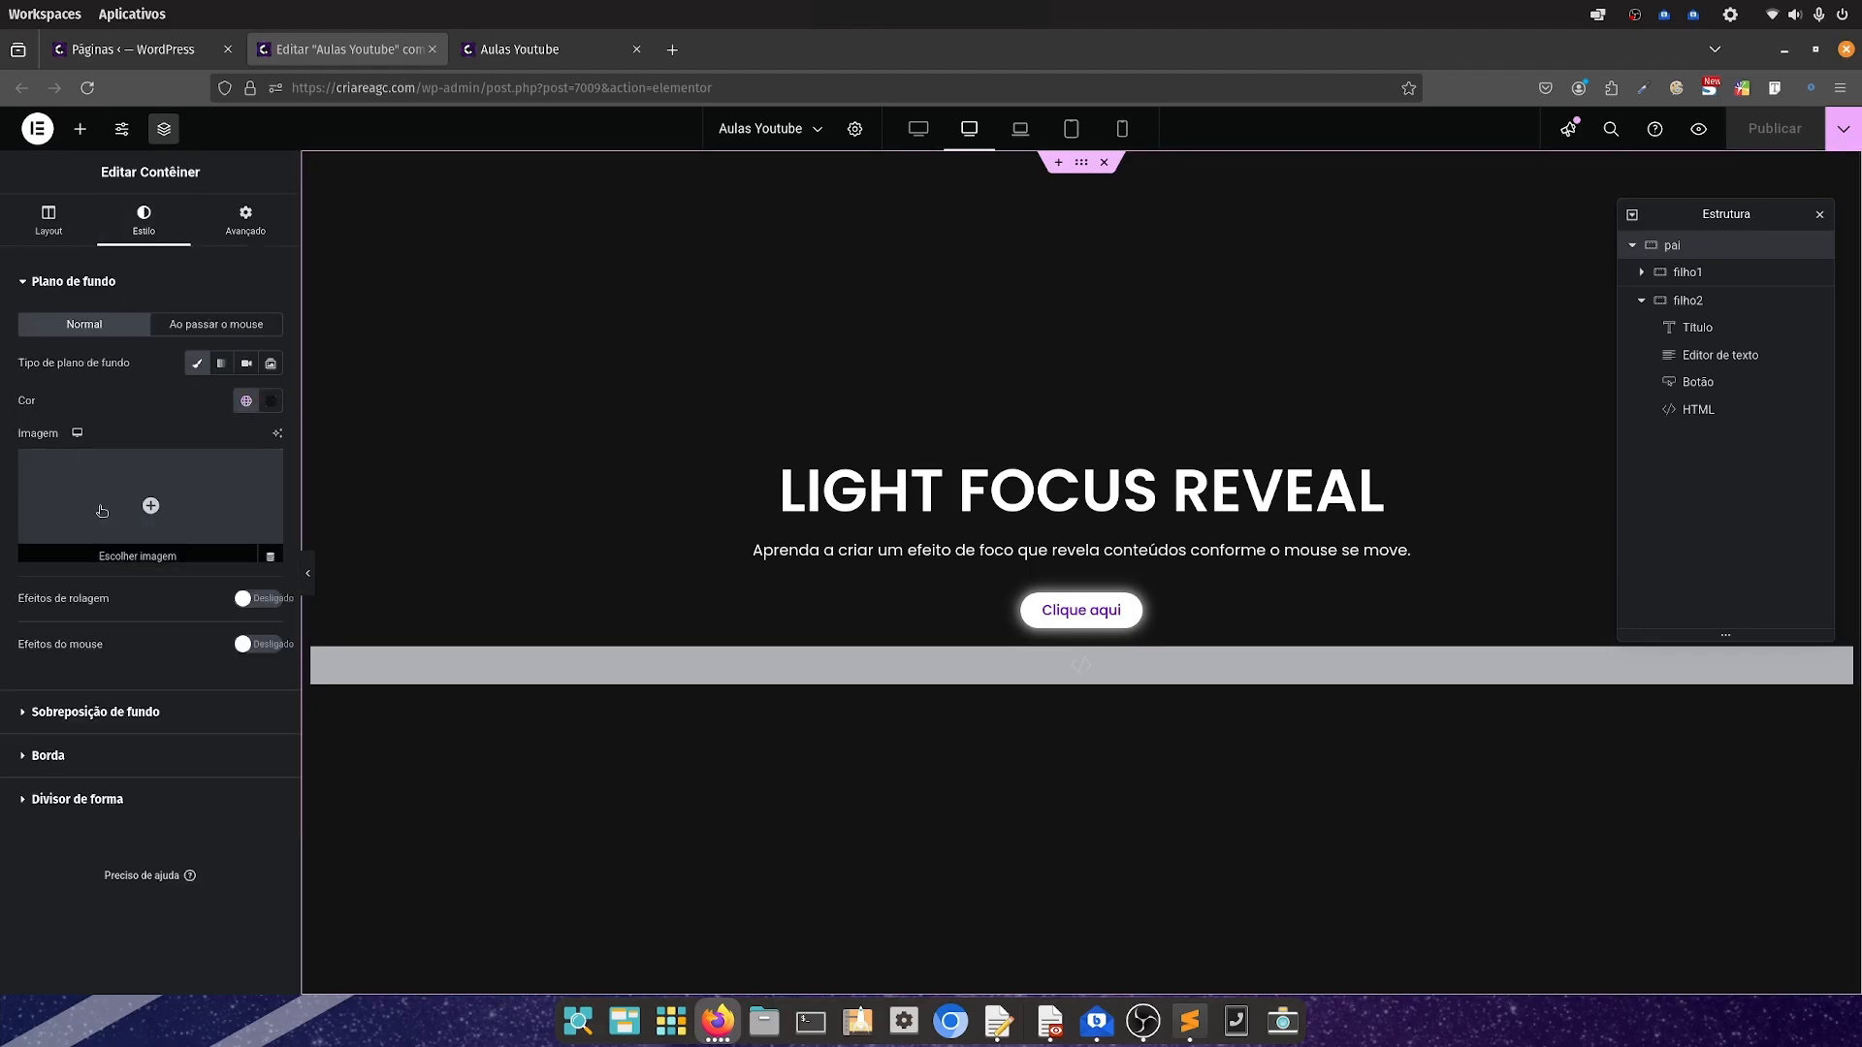
click(134, 481)
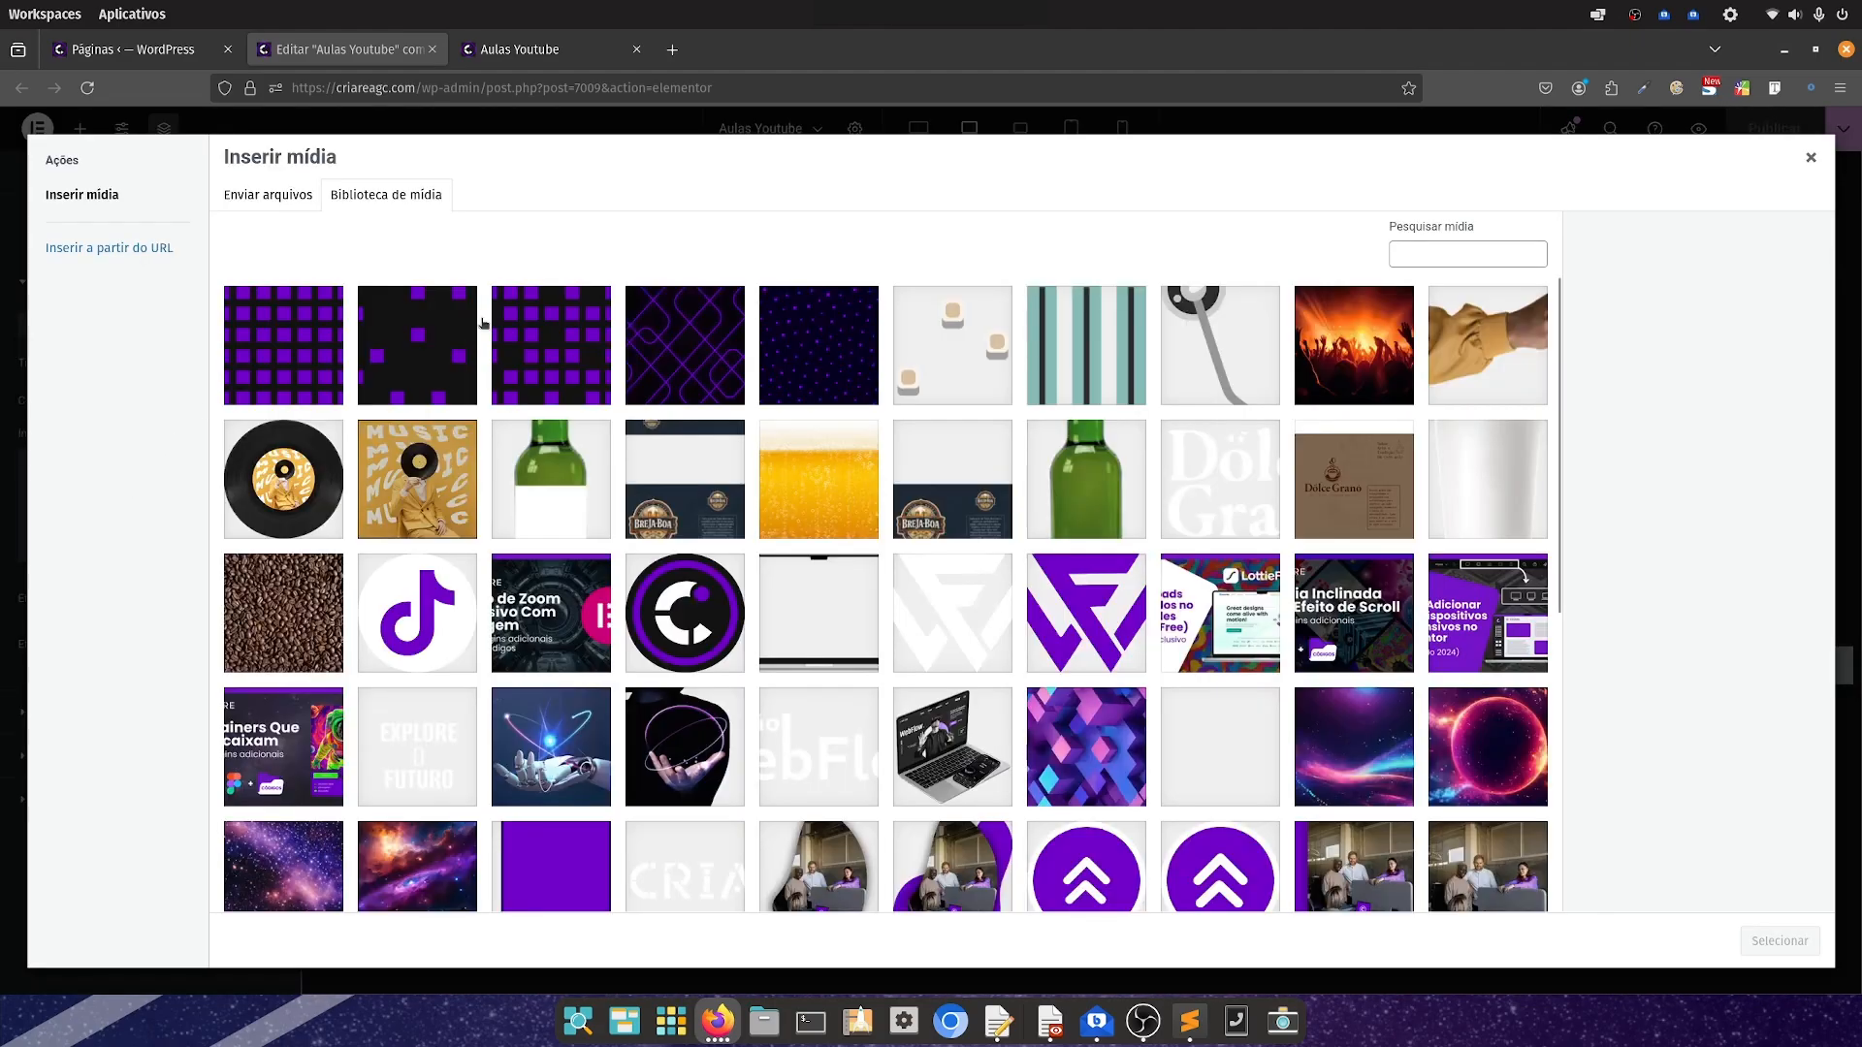
click(682, 337)
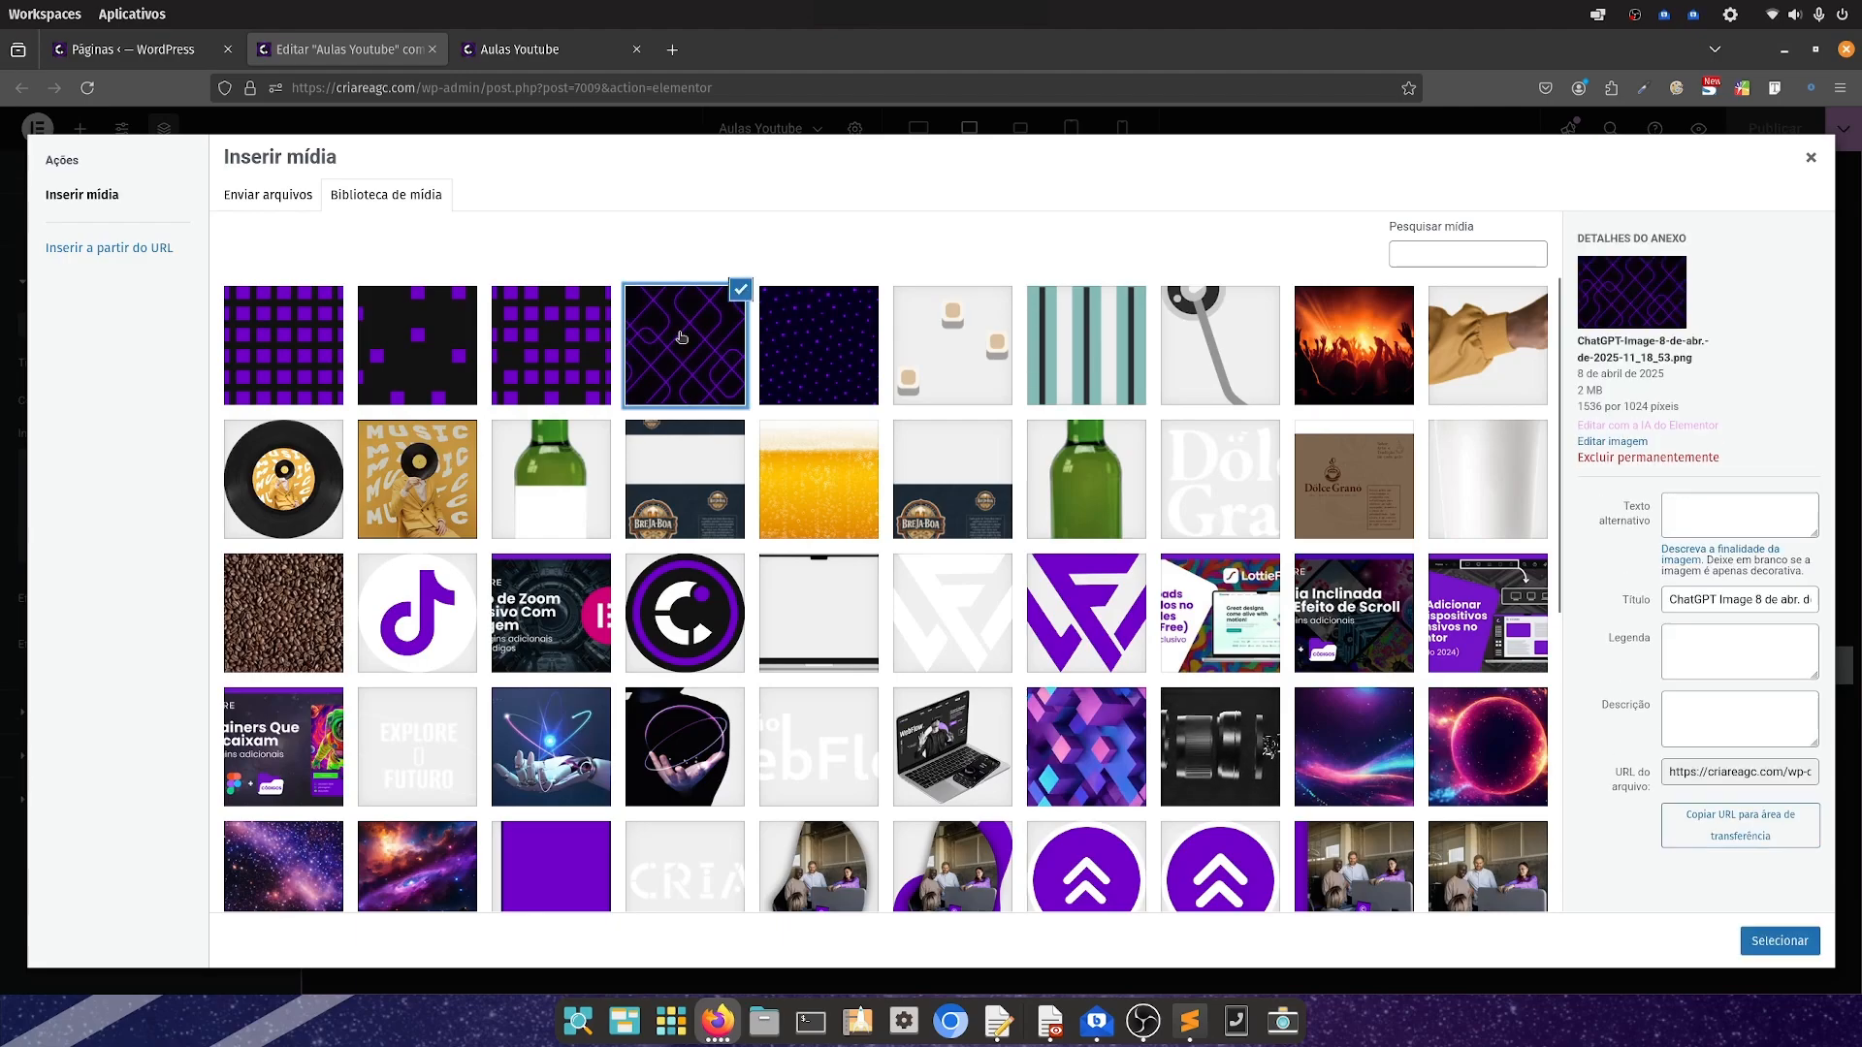
click(1779, 941)
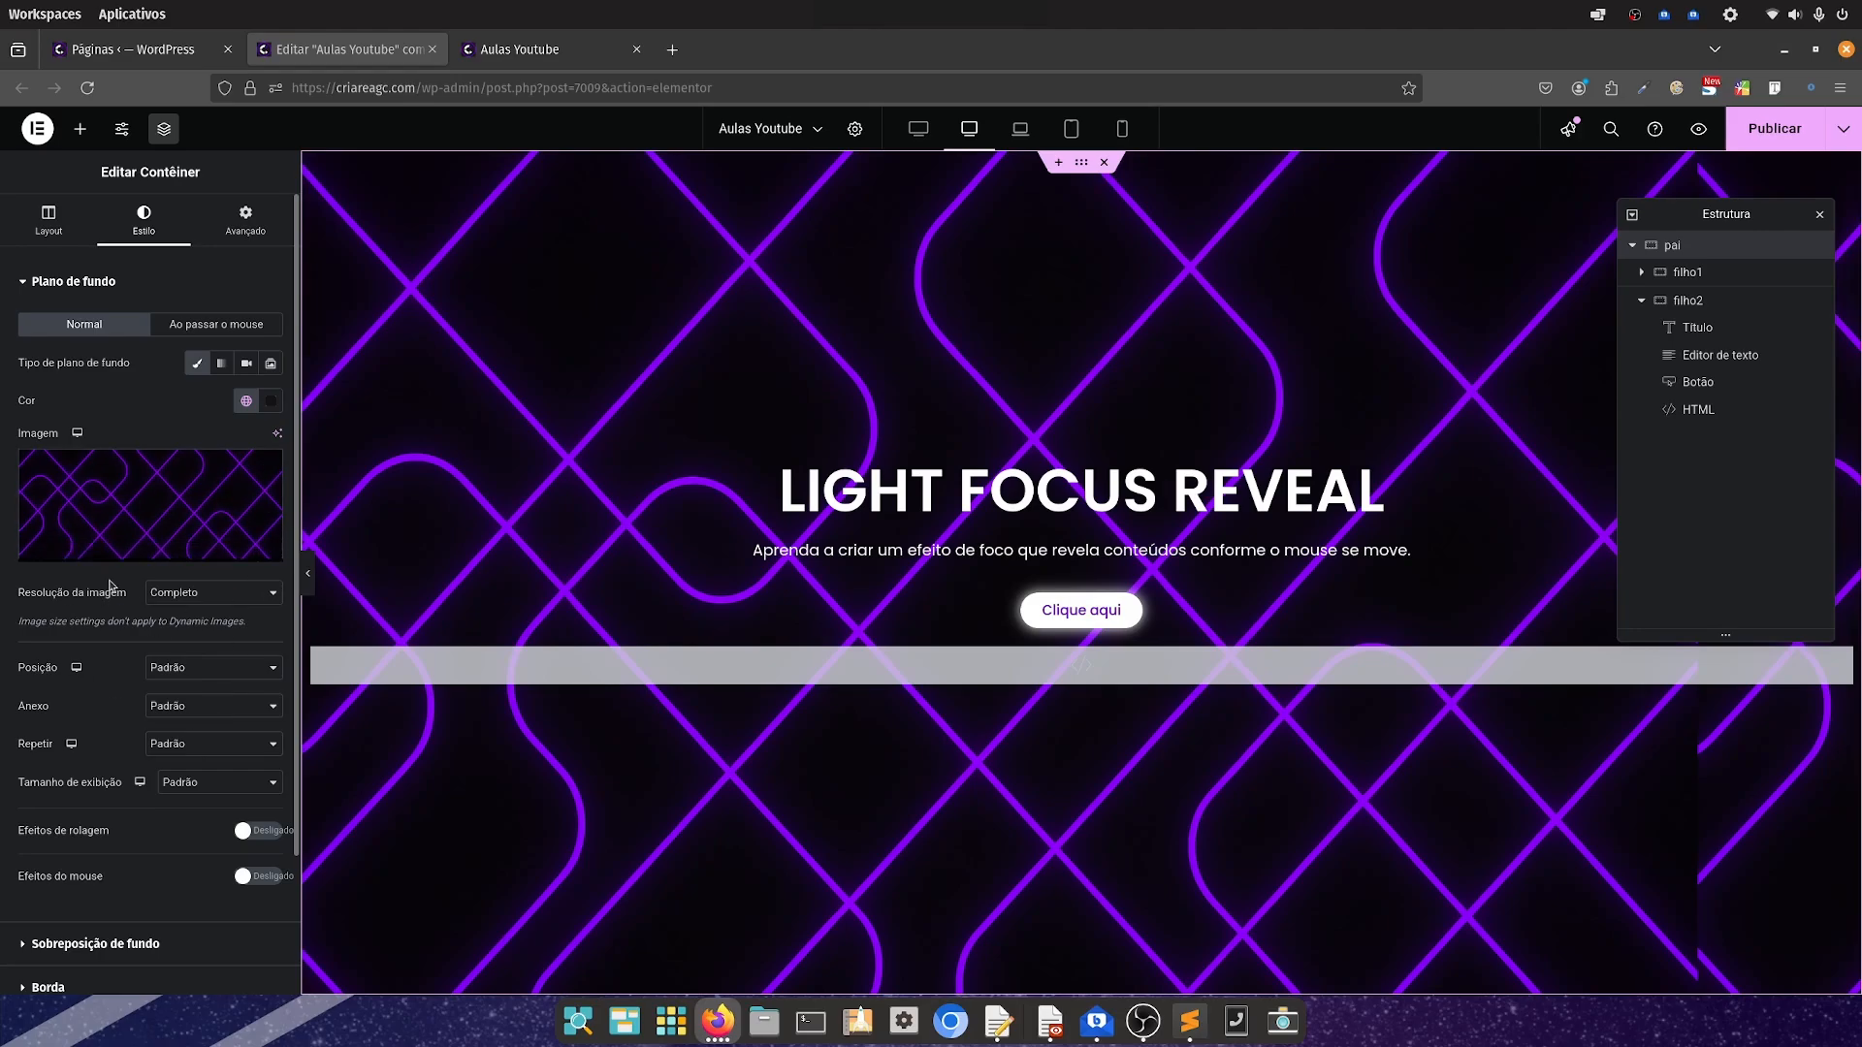
Set pai's background image to position Centro ao centro, Não repetir and display size Cobertura
click(195, 677)
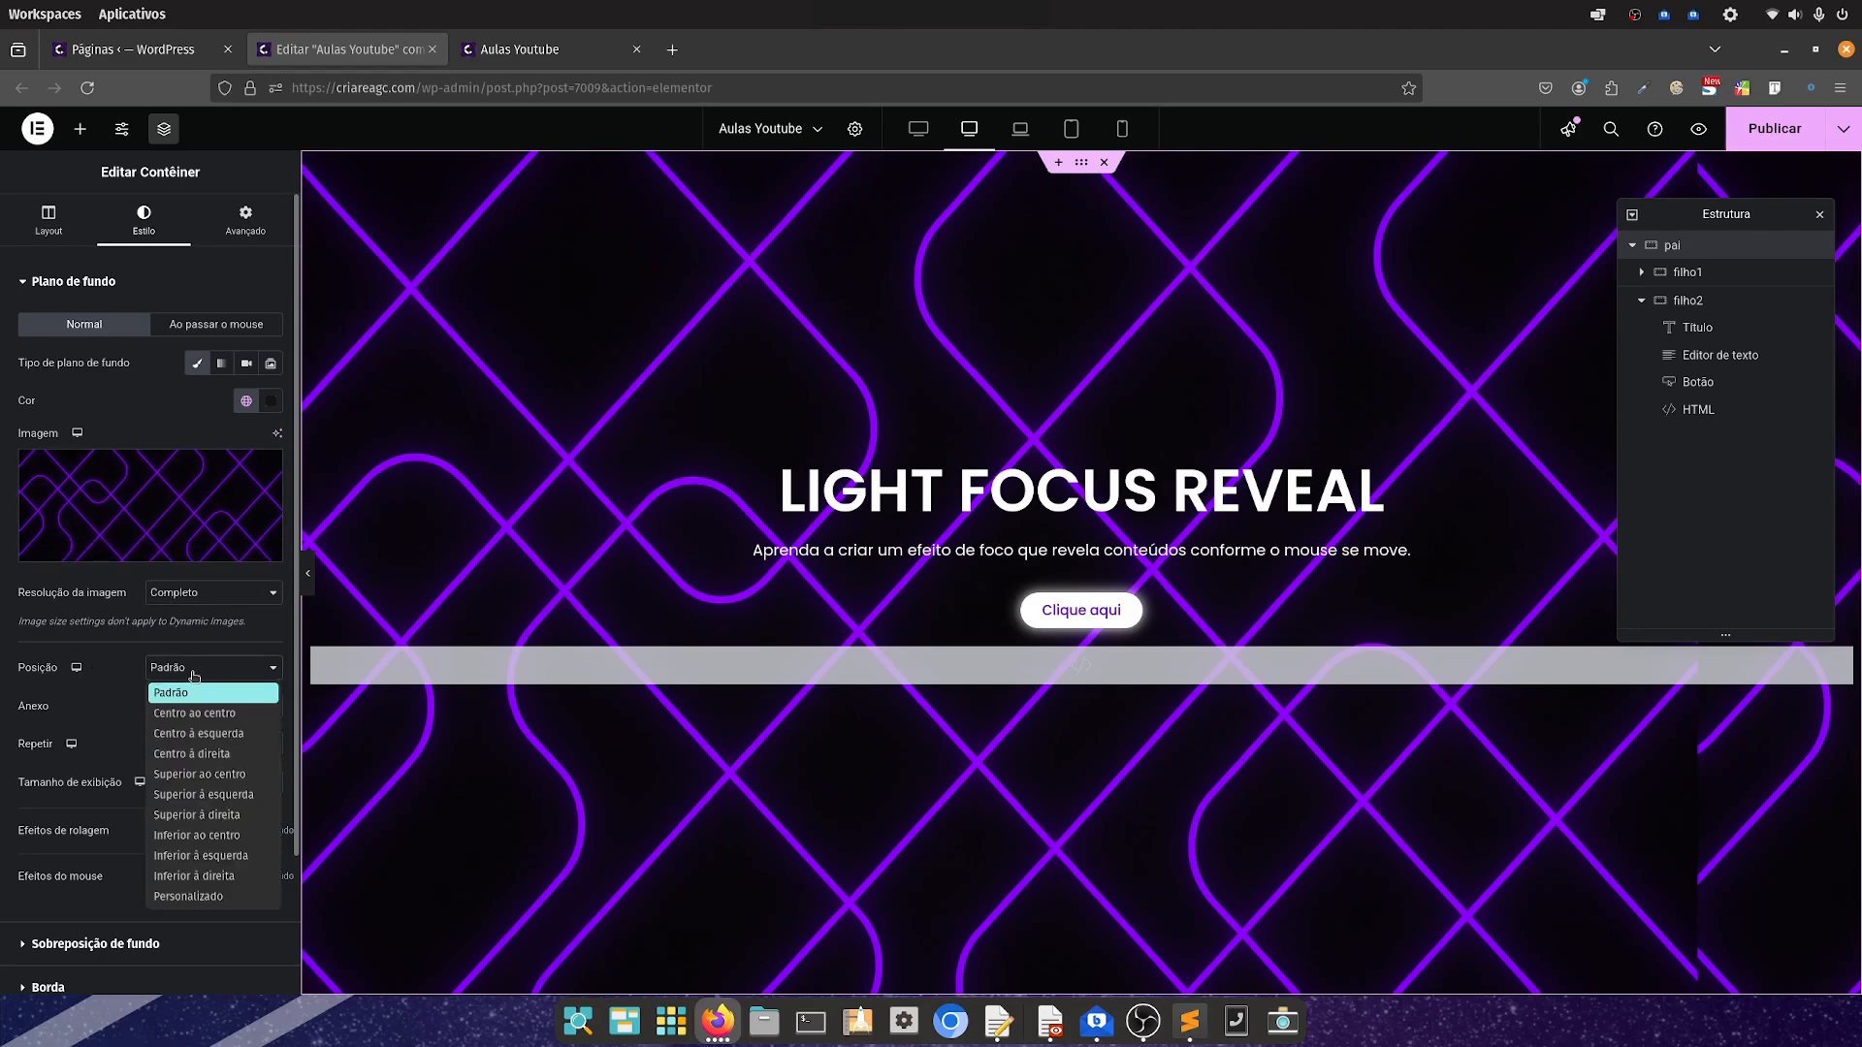
click(211, 719)
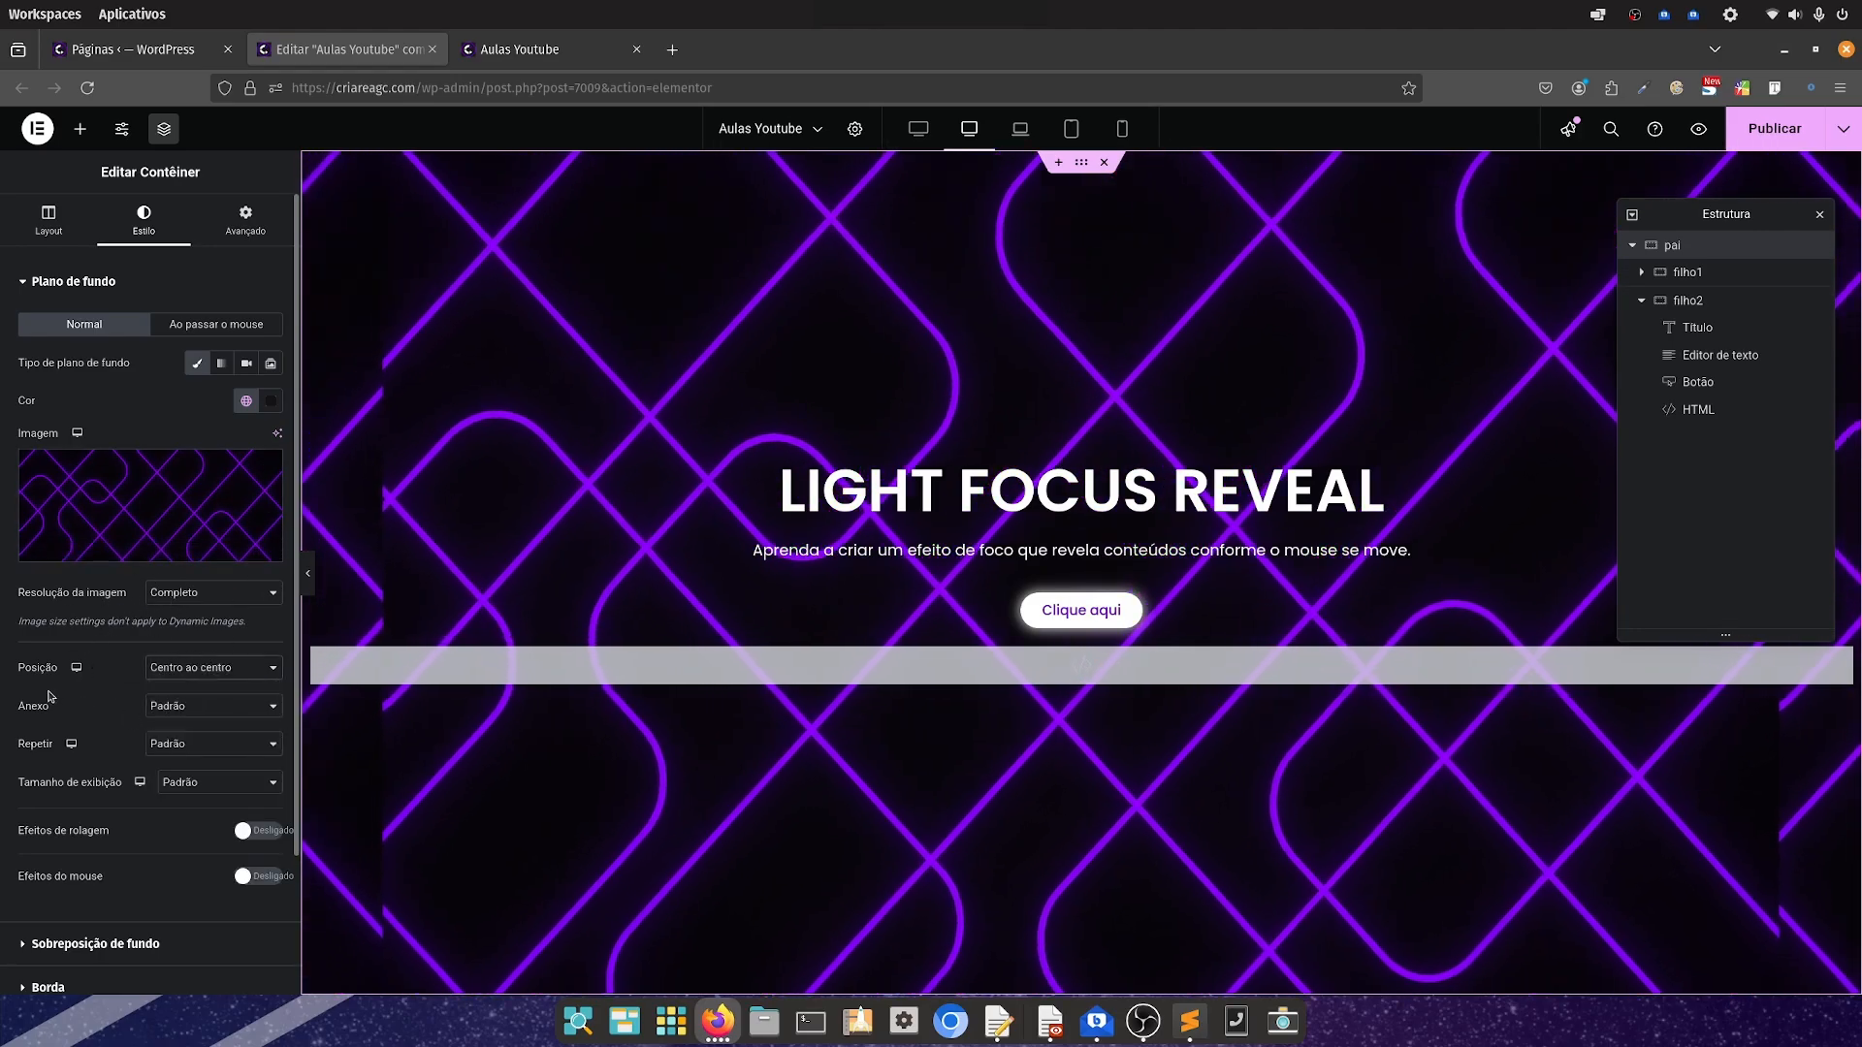
click(184, 758)
click(182, 790)
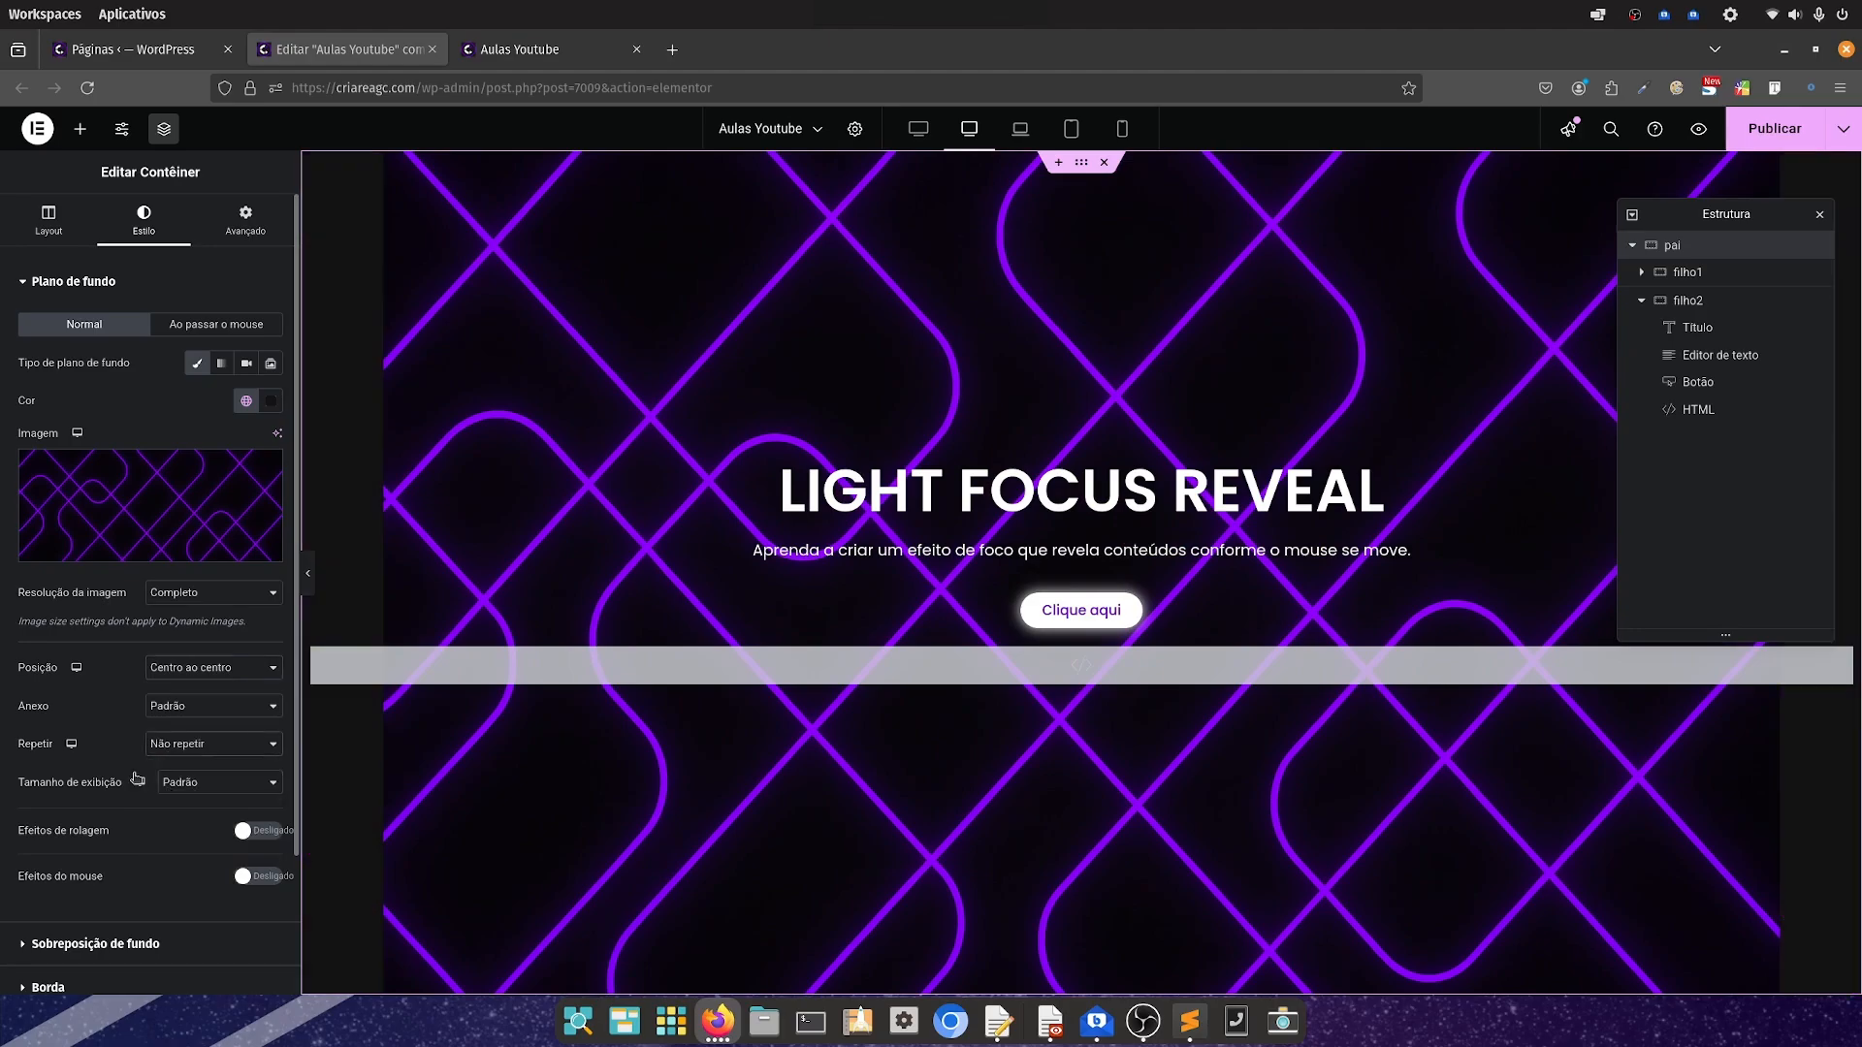
click(217, 791)
click(184, 842)
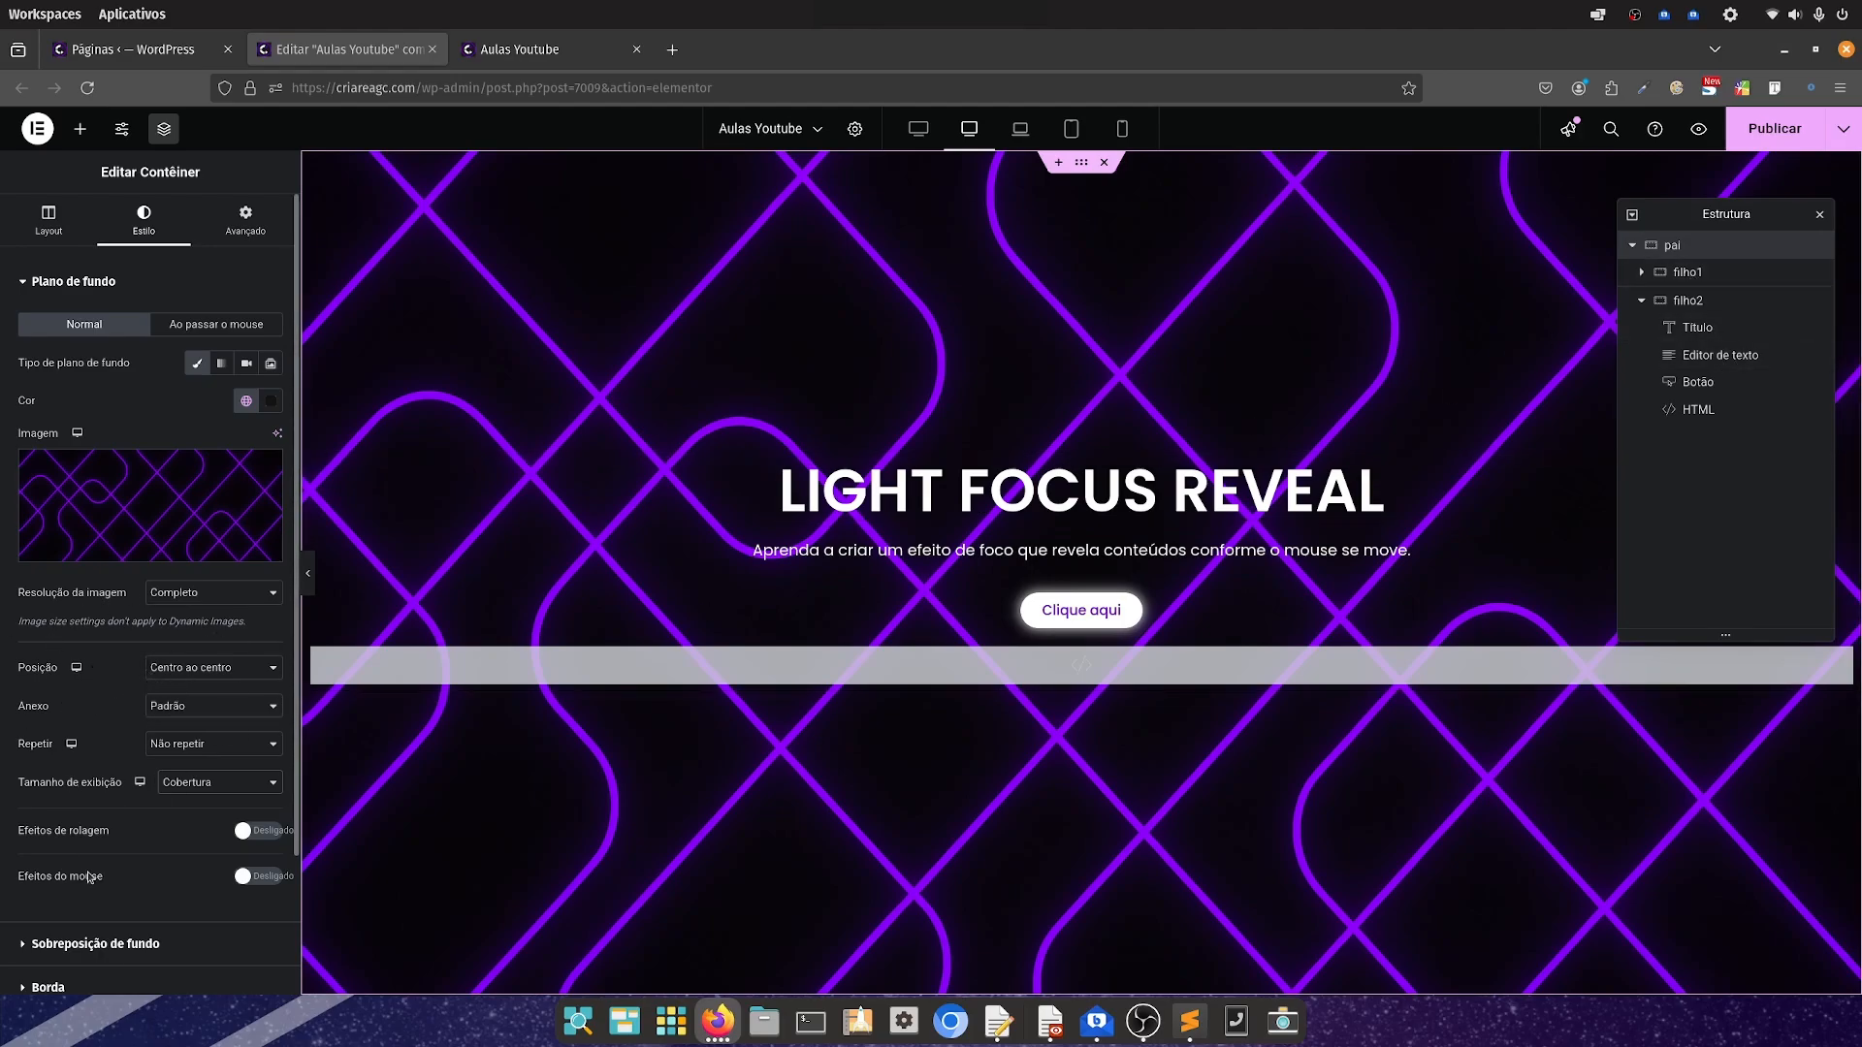
Add a classic background overlay to pai with the global color Primário and an opacity of 0,91
click(72, 944)
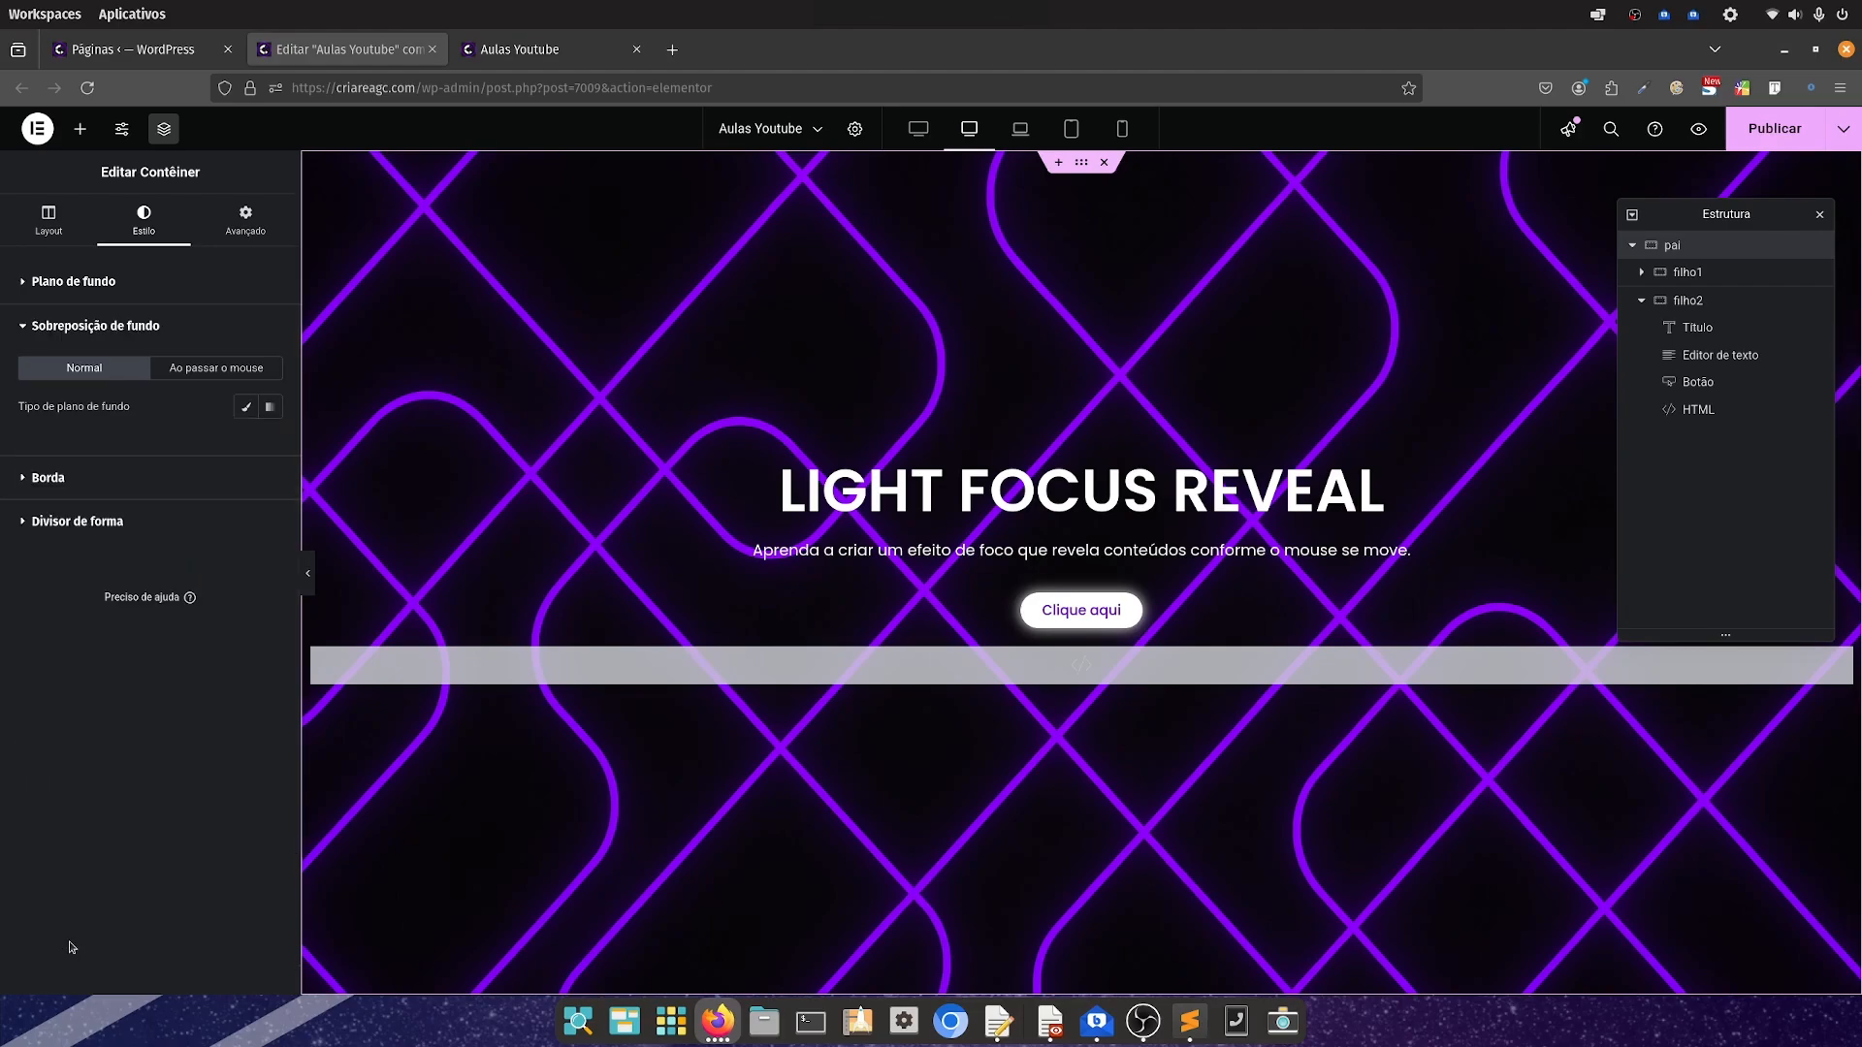
click(240, 409)
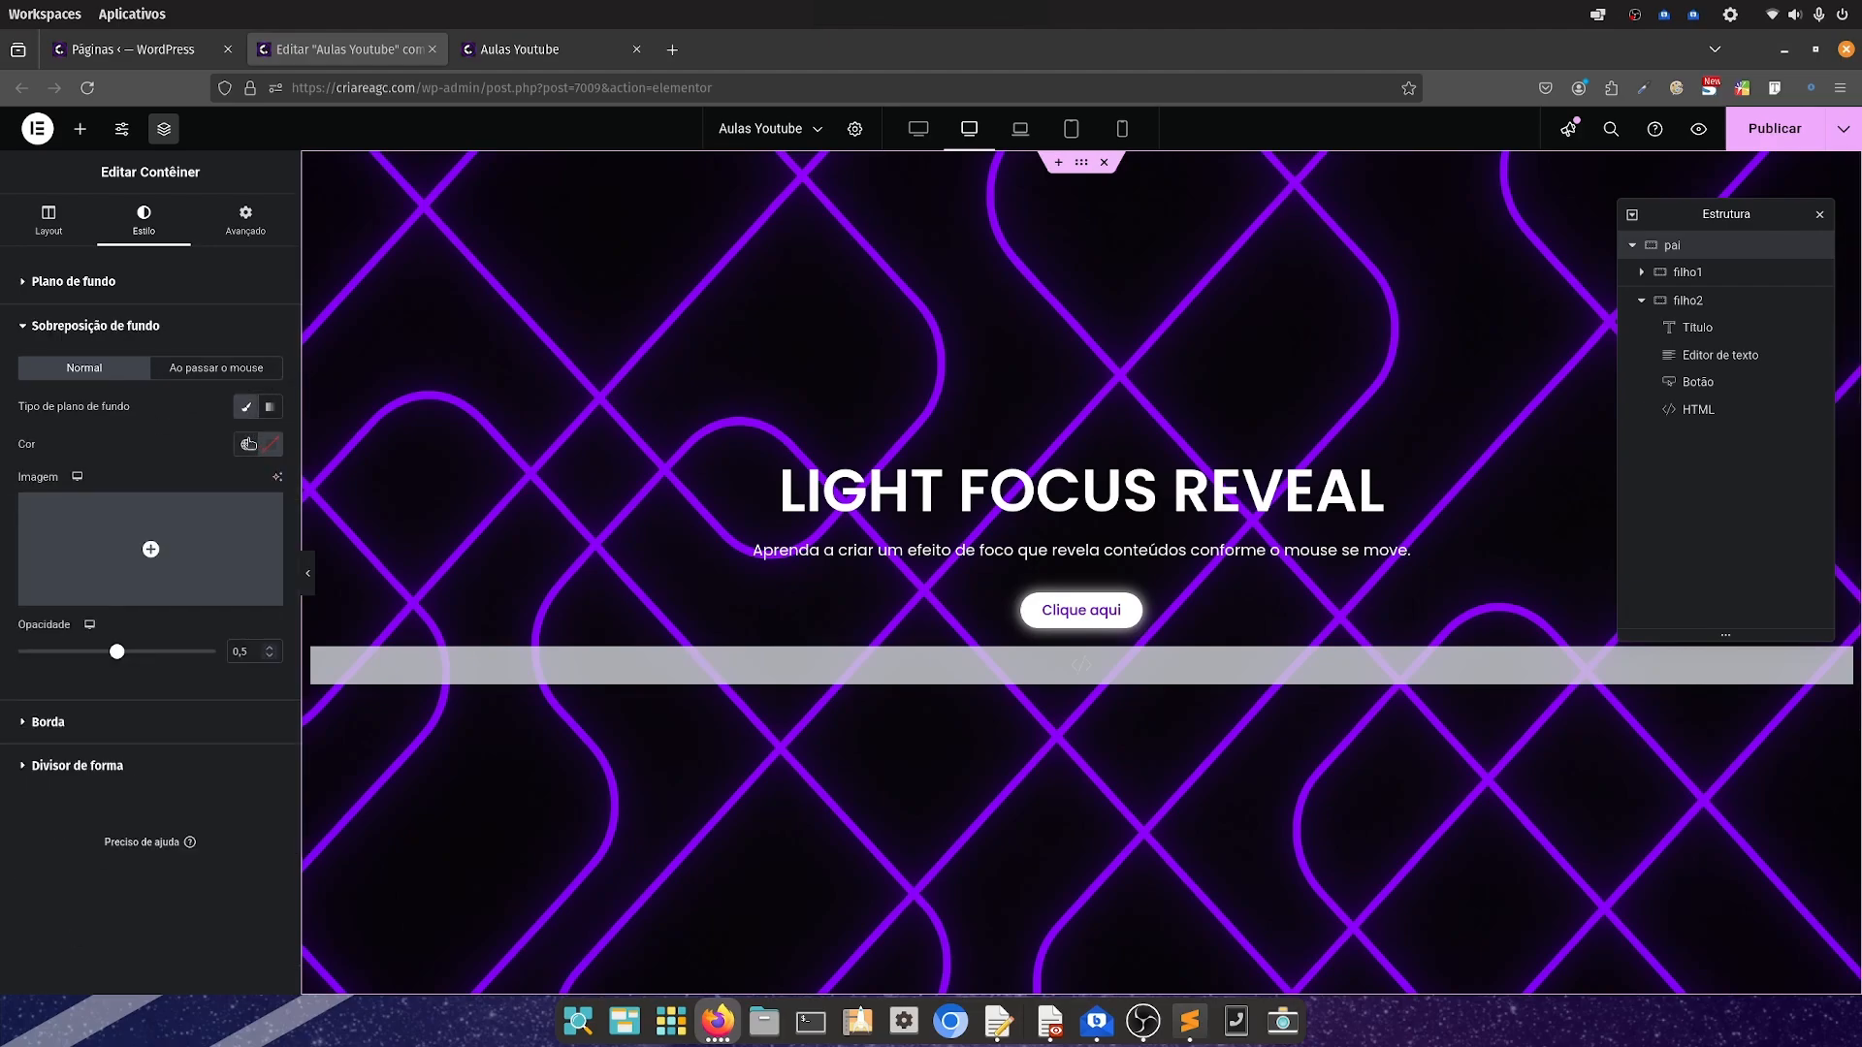
click(247, 444)
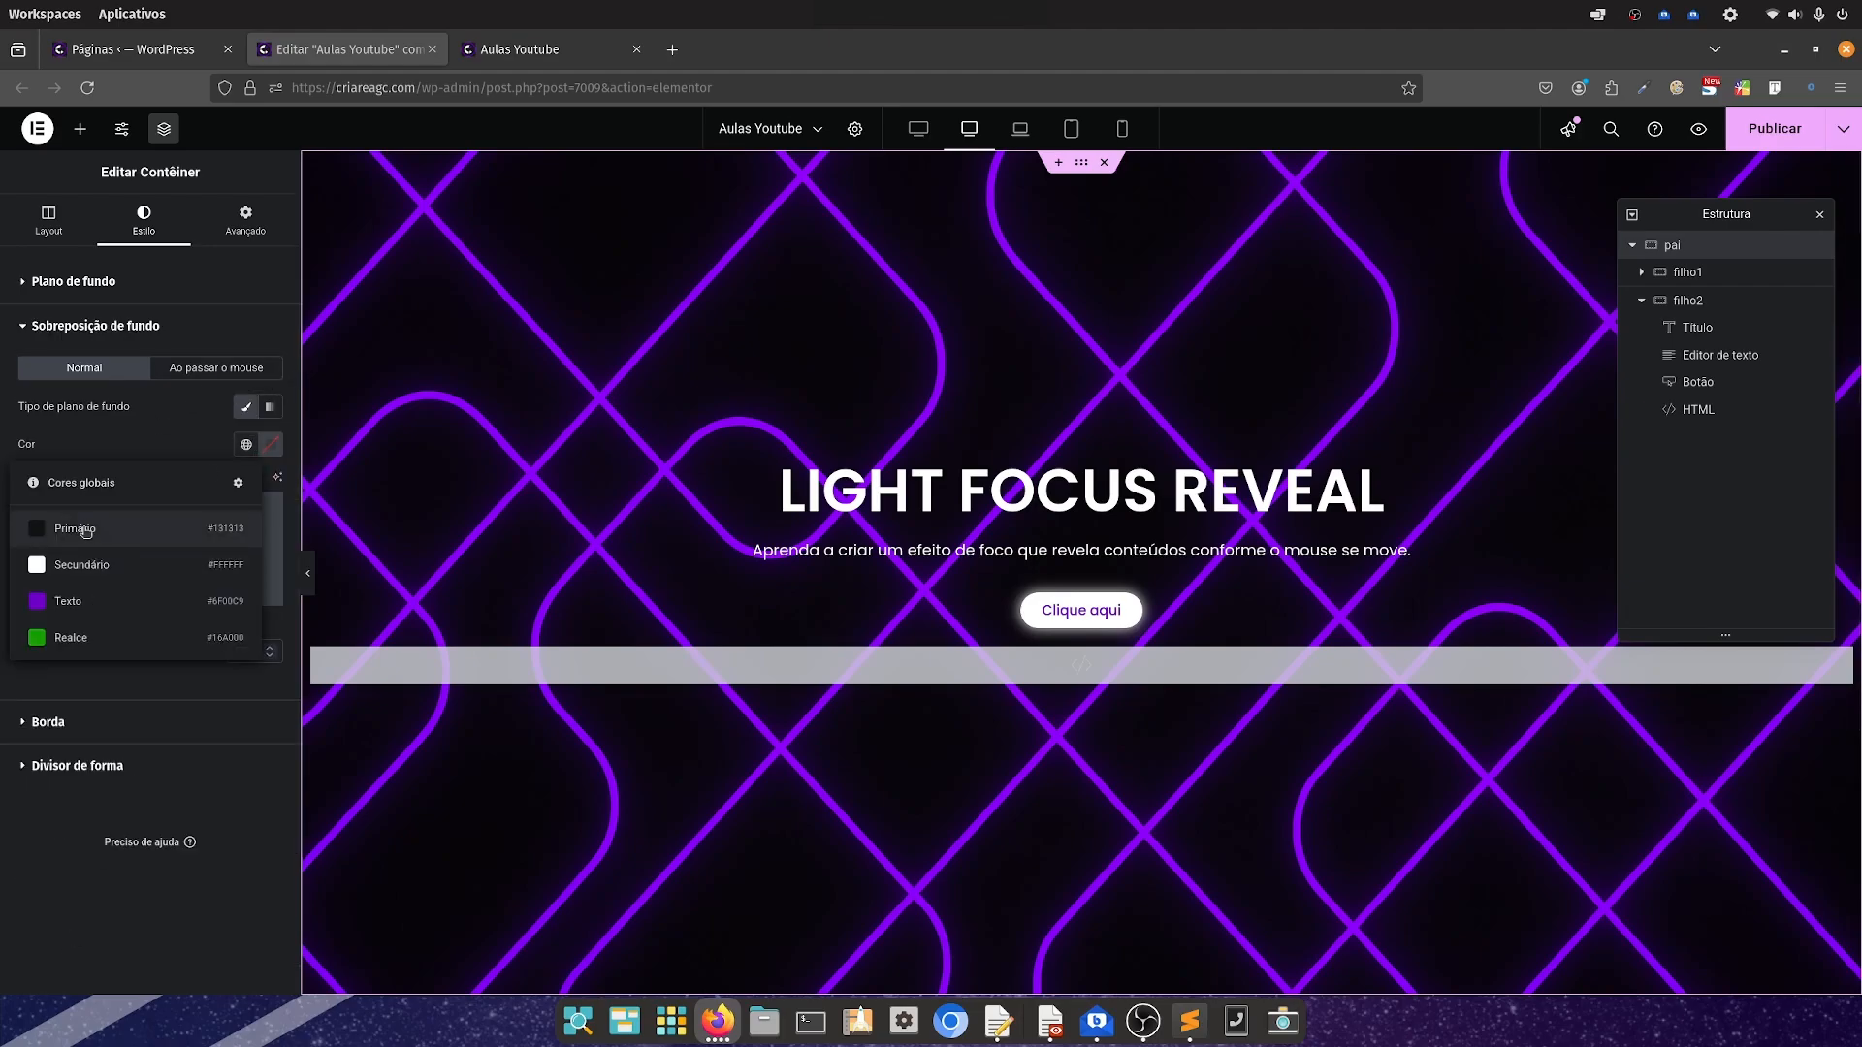
click(86, 530)
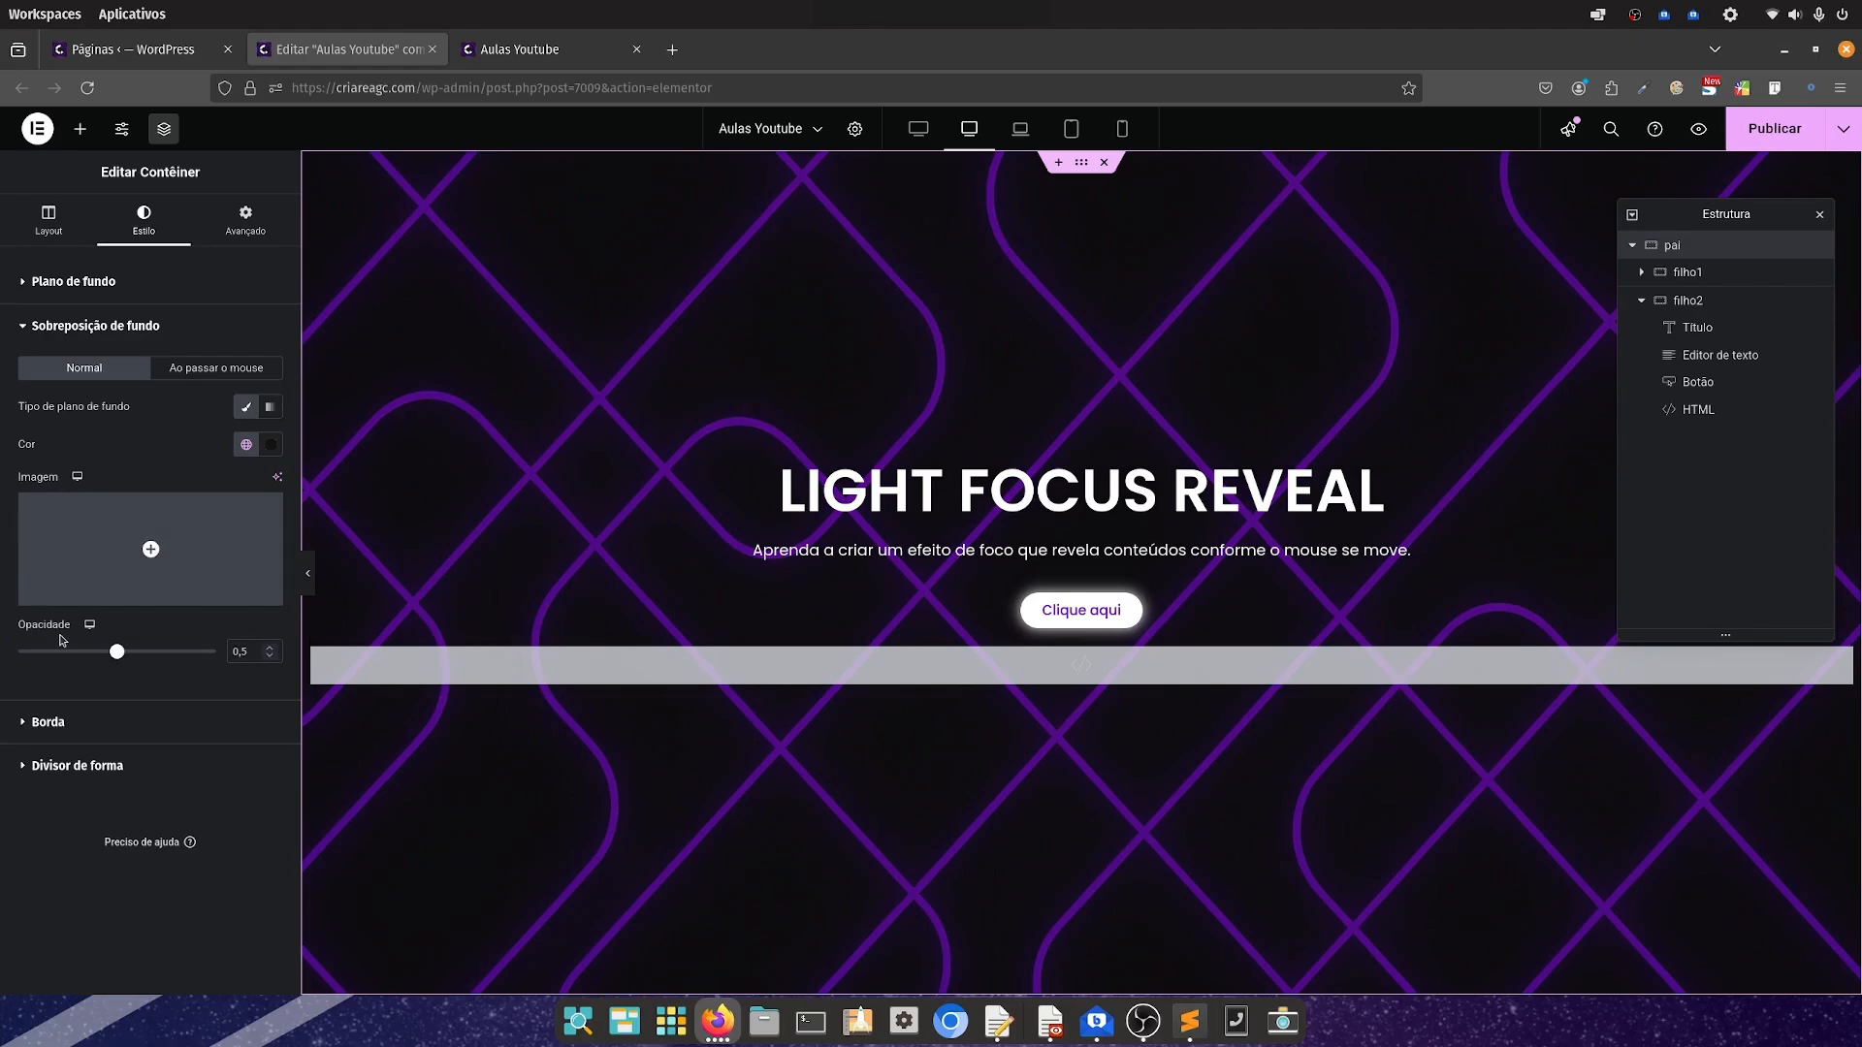
drag(126, 657, 160, 655)
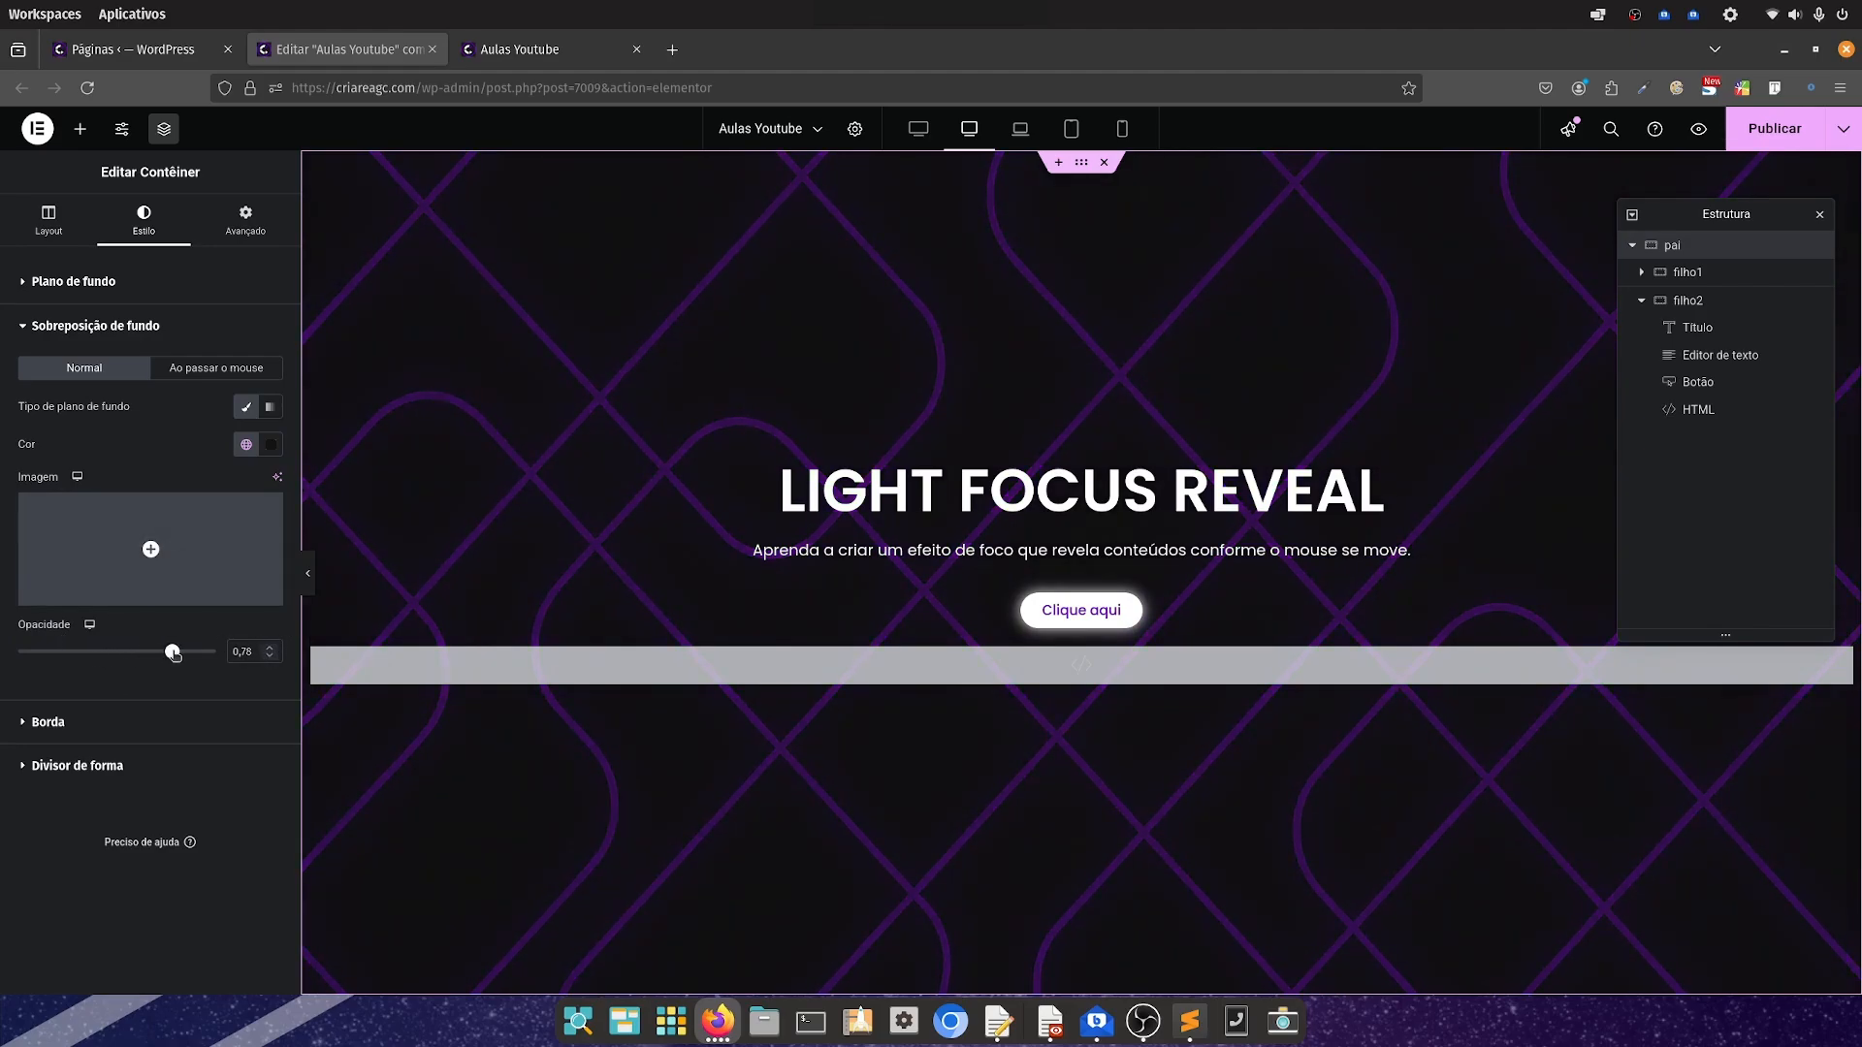
click(270, 647)
click(270, 656)
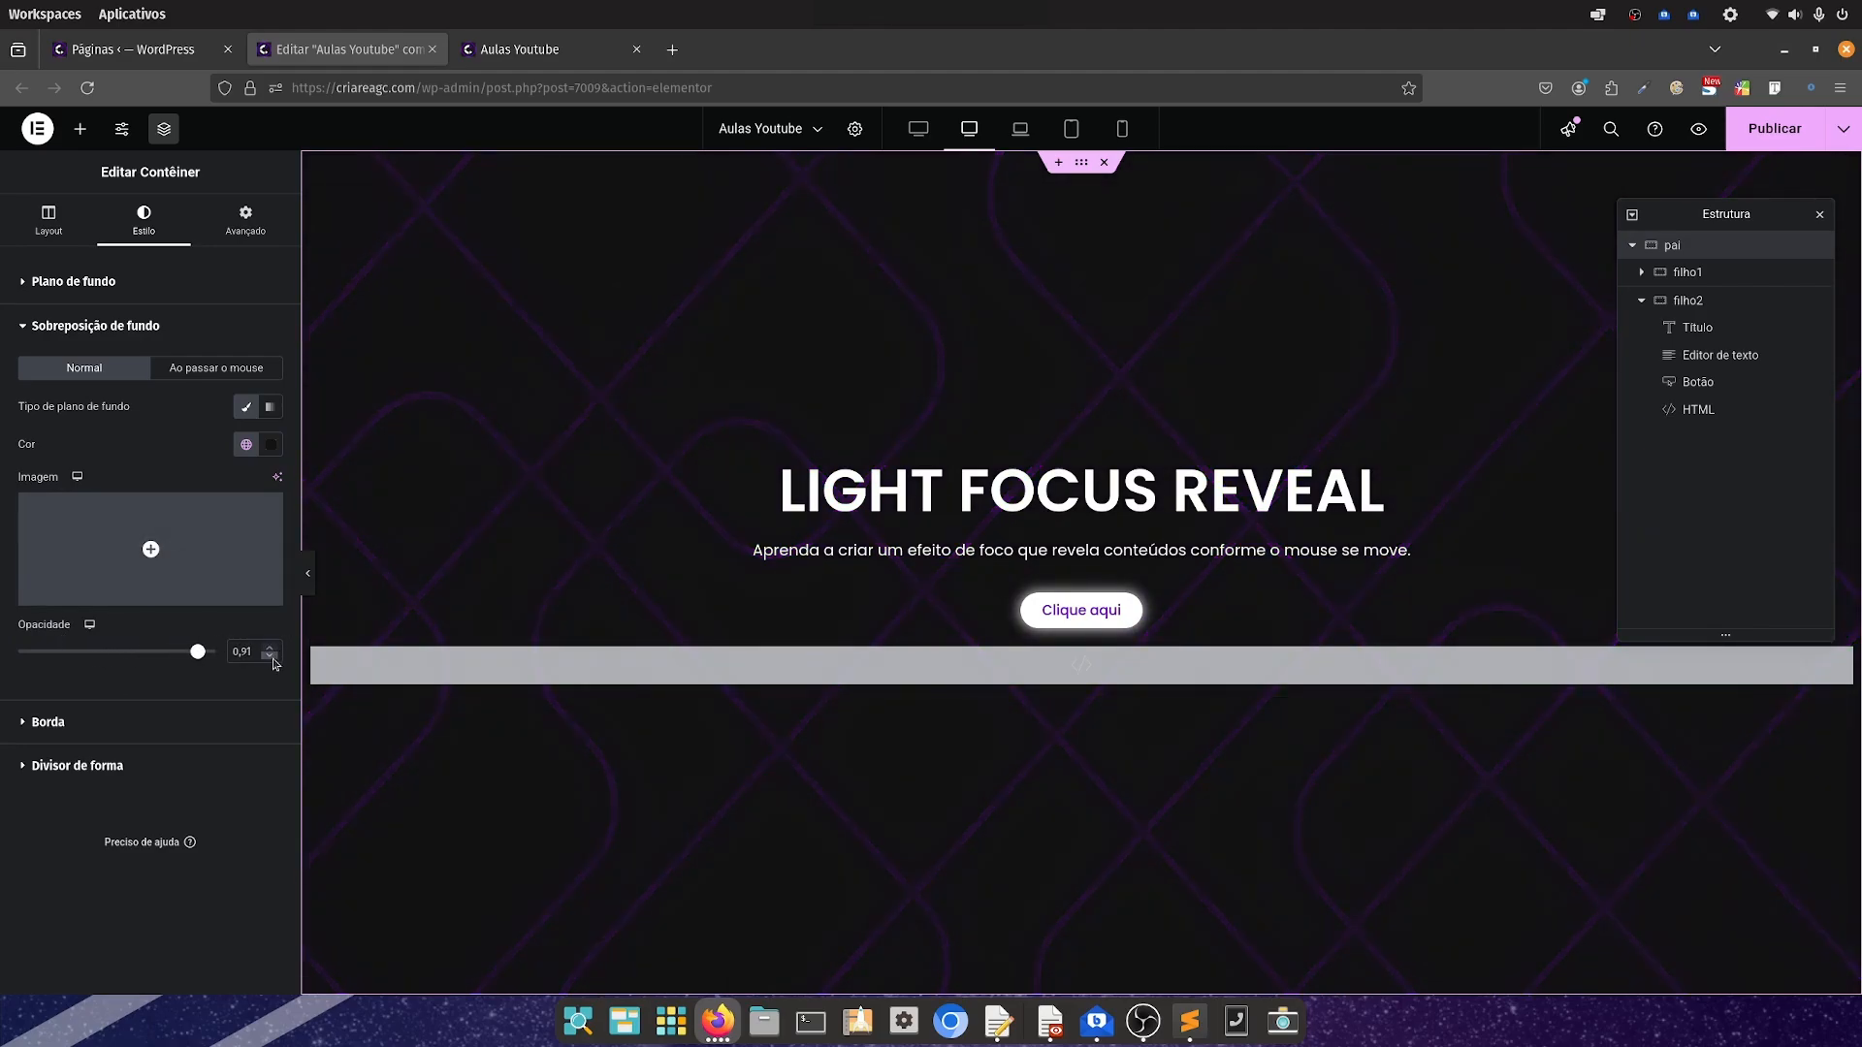
Publish the page, check the reveal effect over the dimmed background in the Aulas Youtube preview, and return to the editor
click(1803, 148)
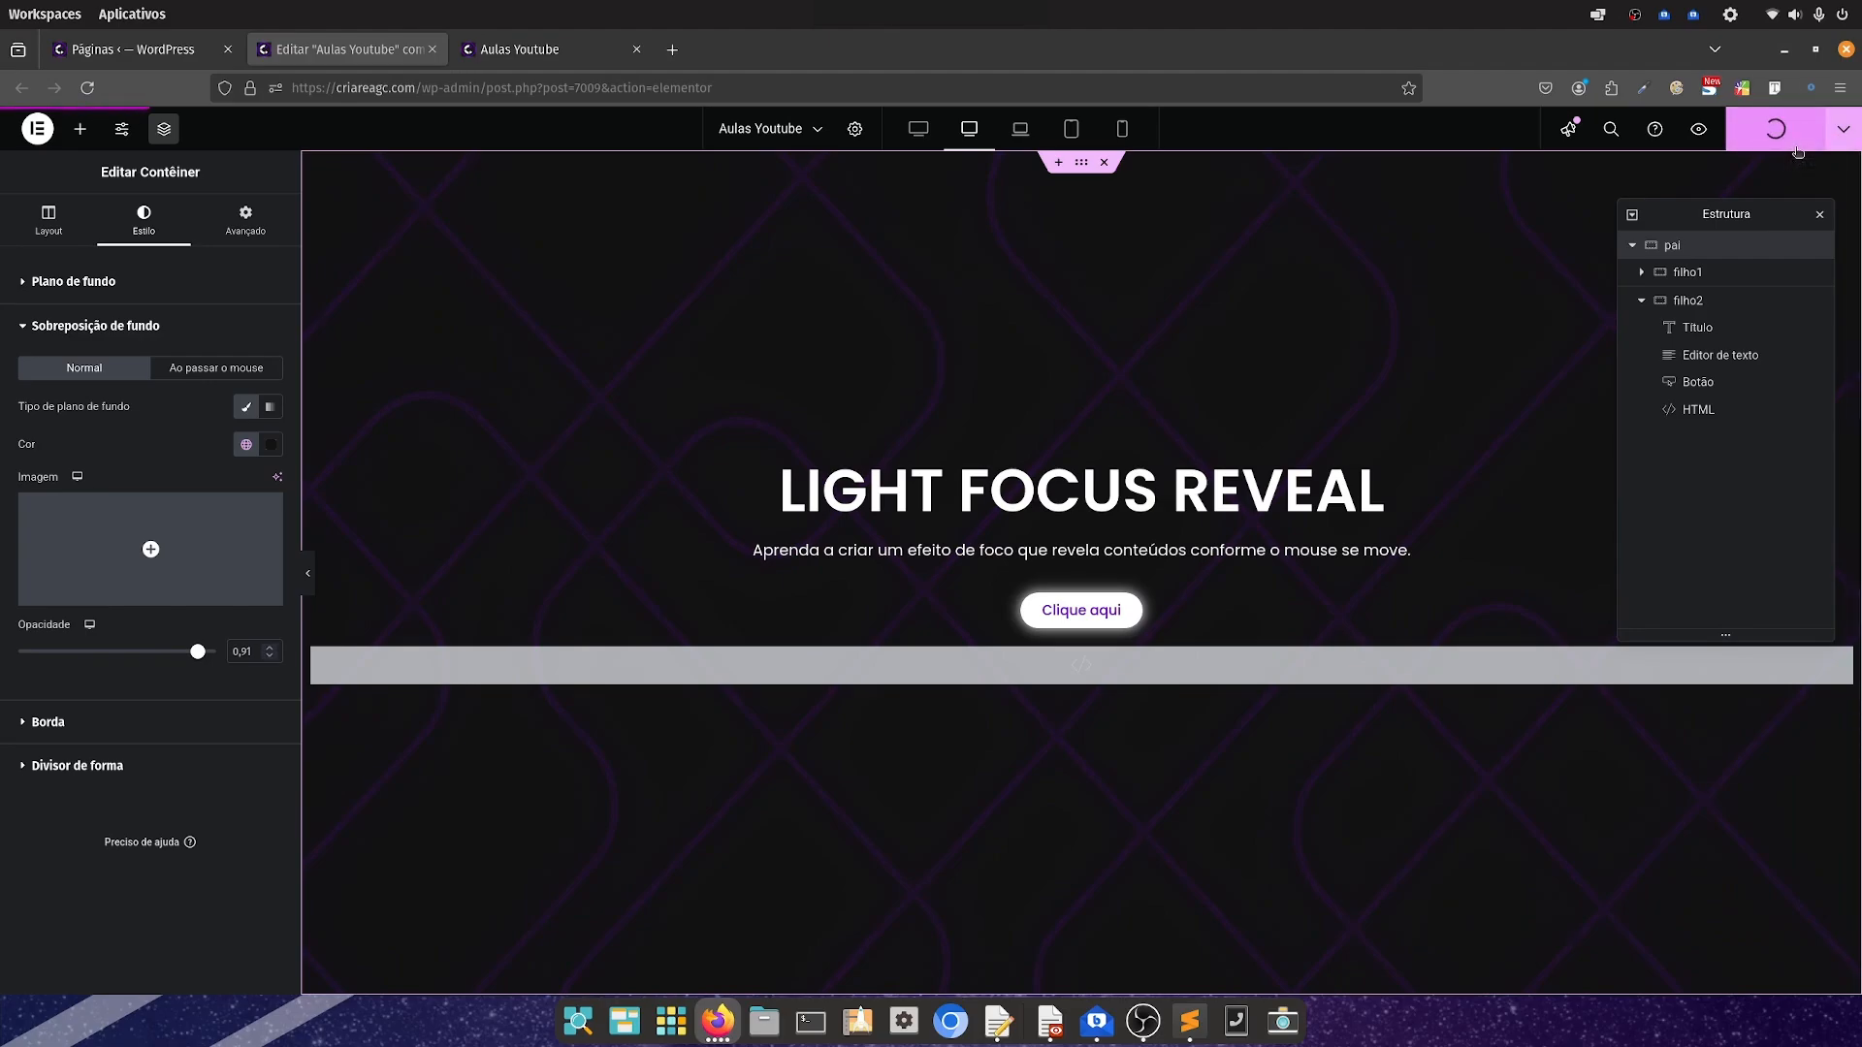
click(557, 40)
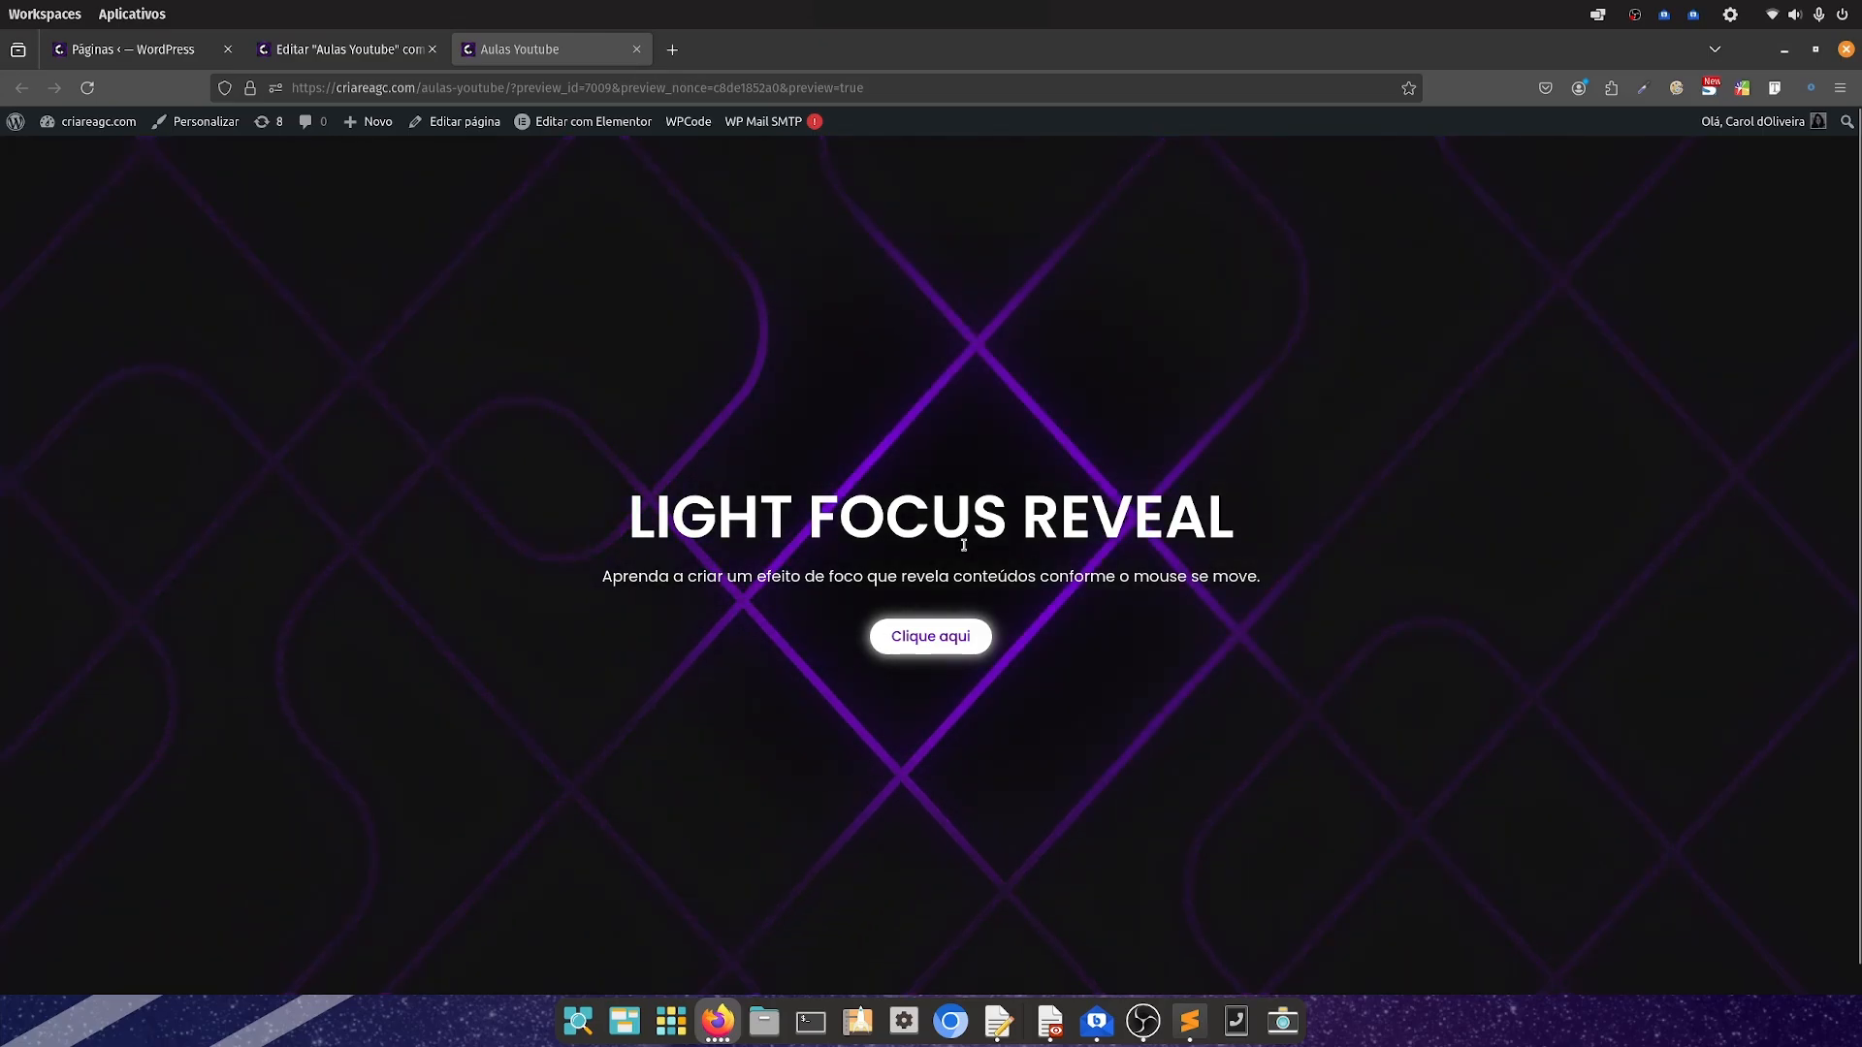
click(381, 57)
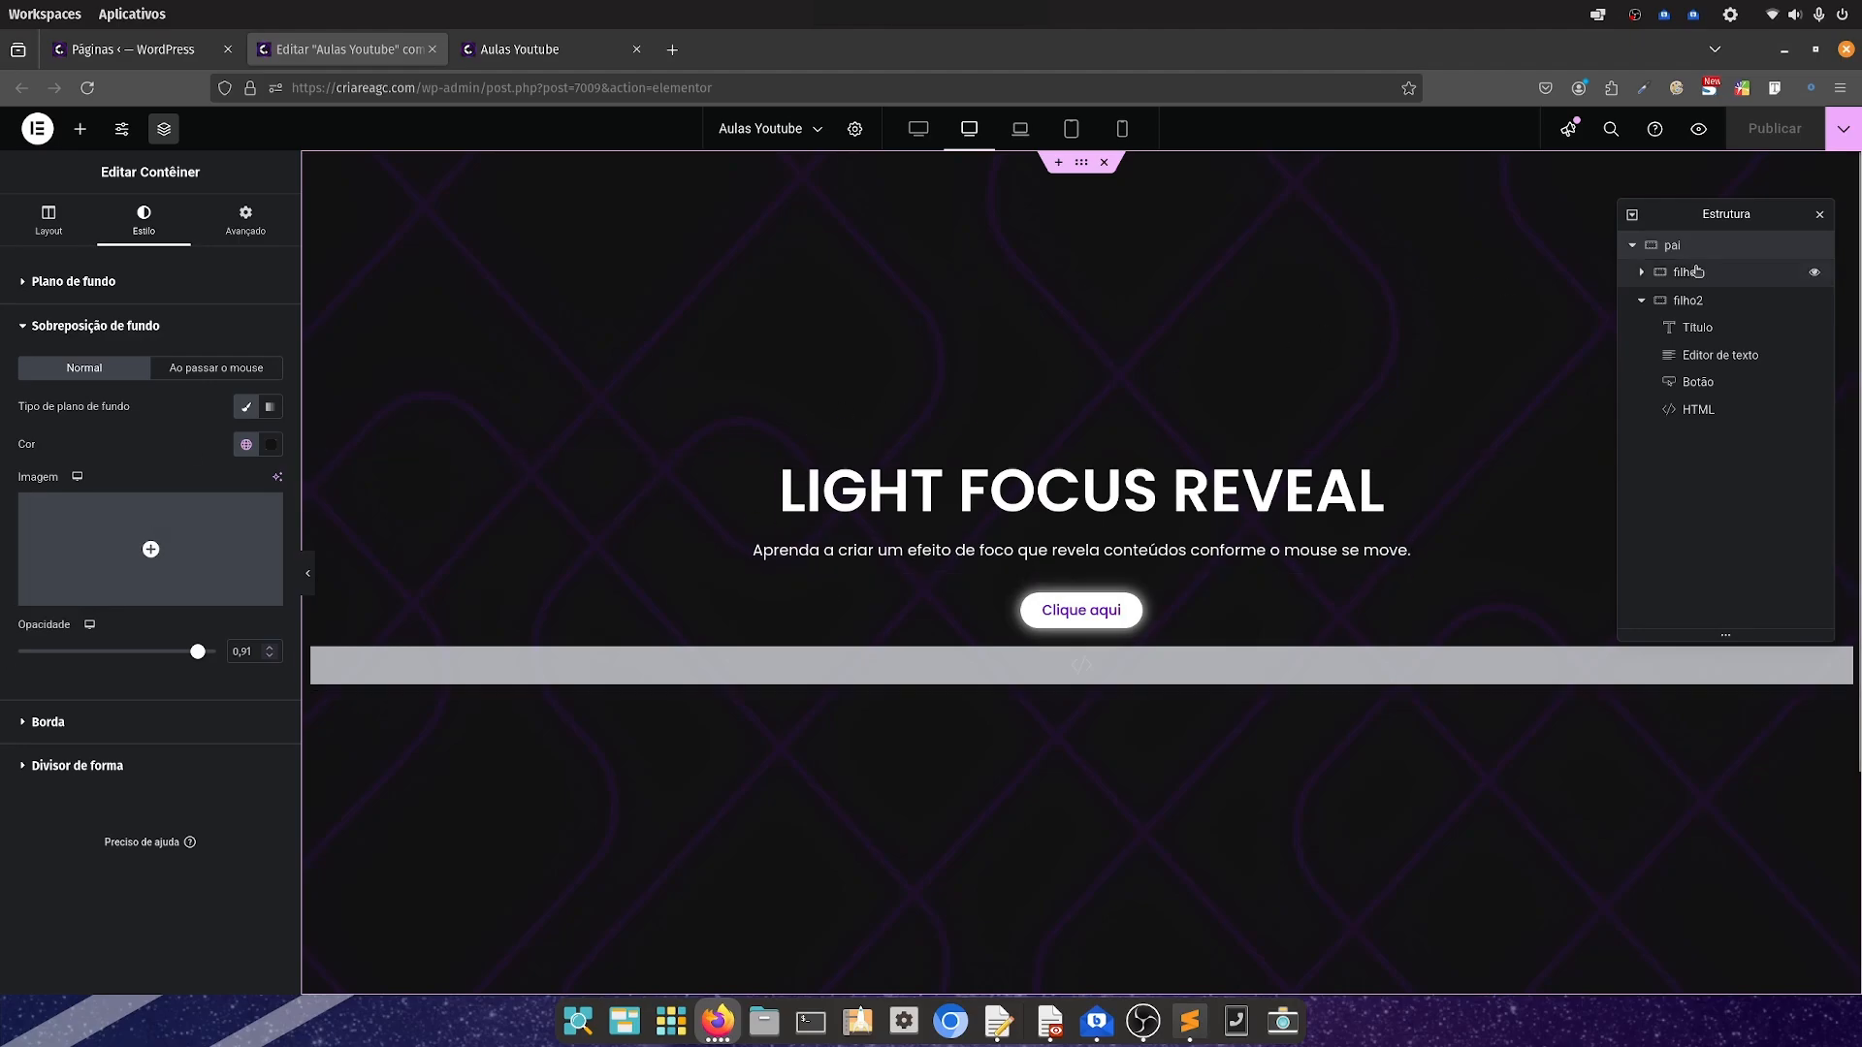
Compare the class selectors in the HTML widget's code with the CSS class assigned to filho1
click(1126, 662)
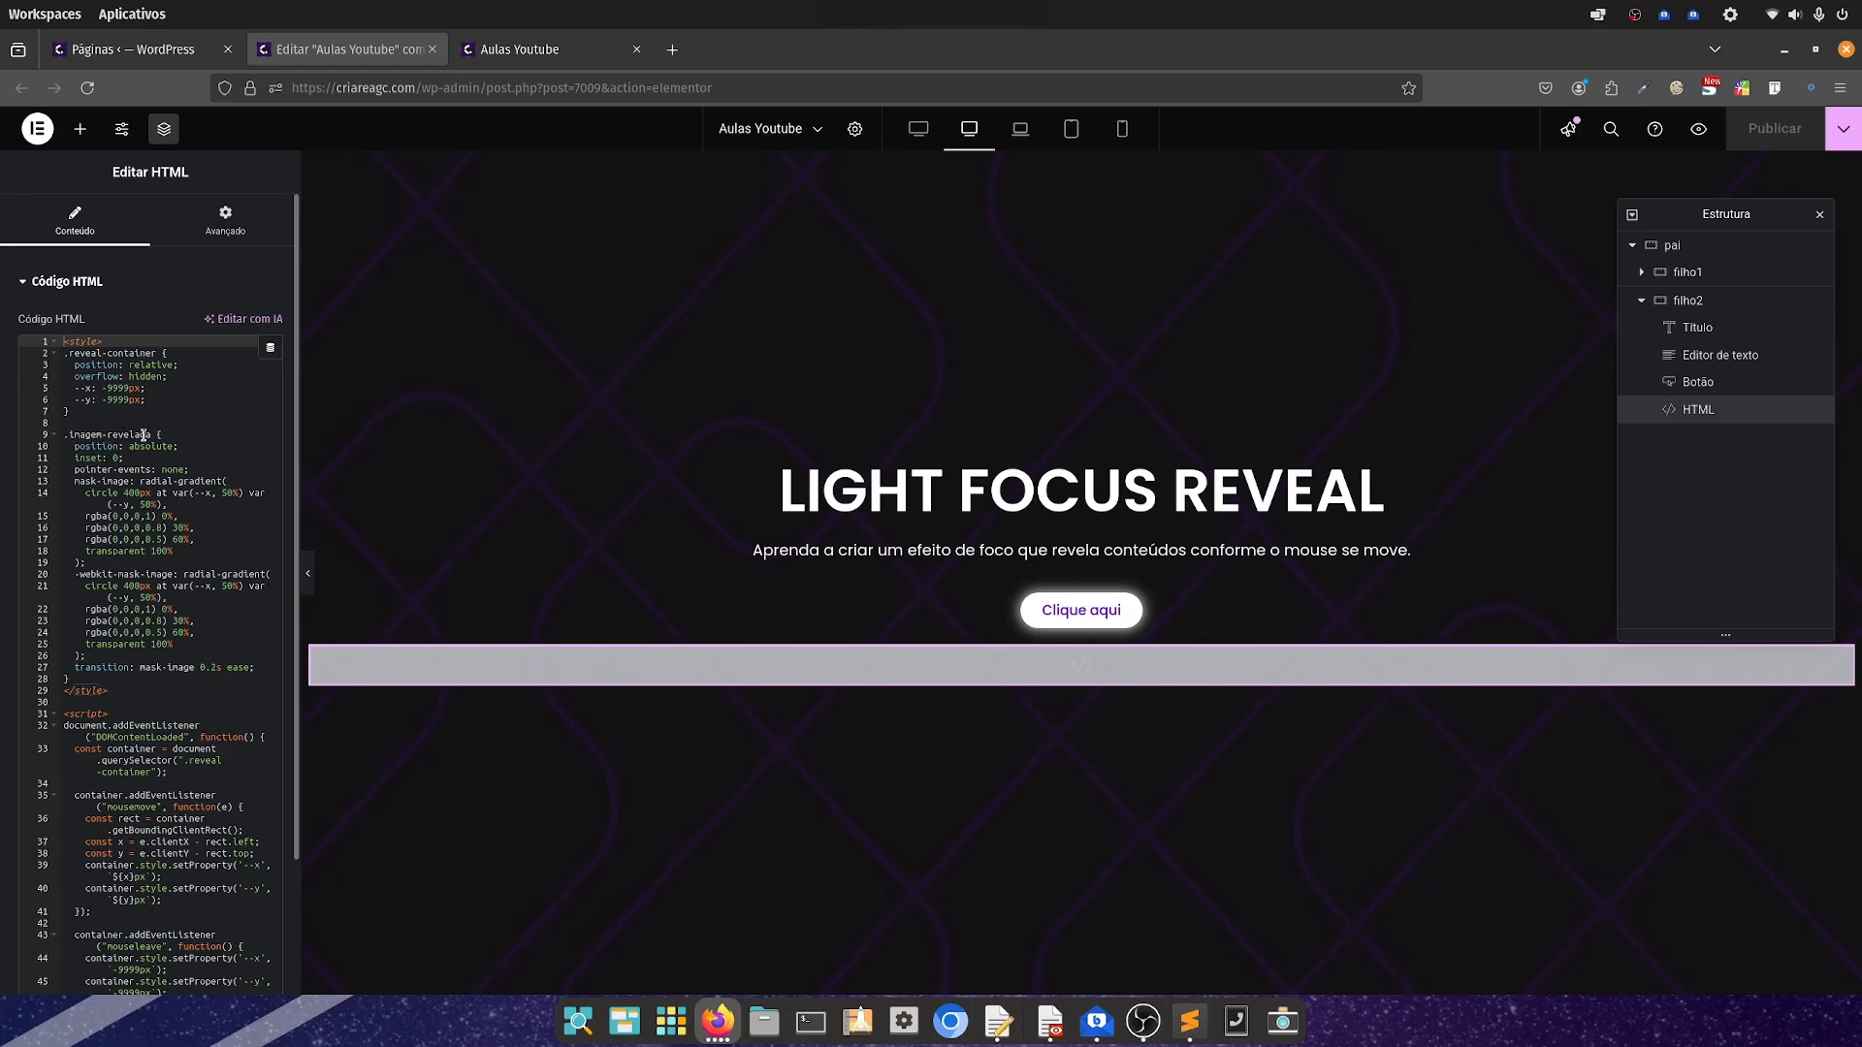
click(1687, 272)
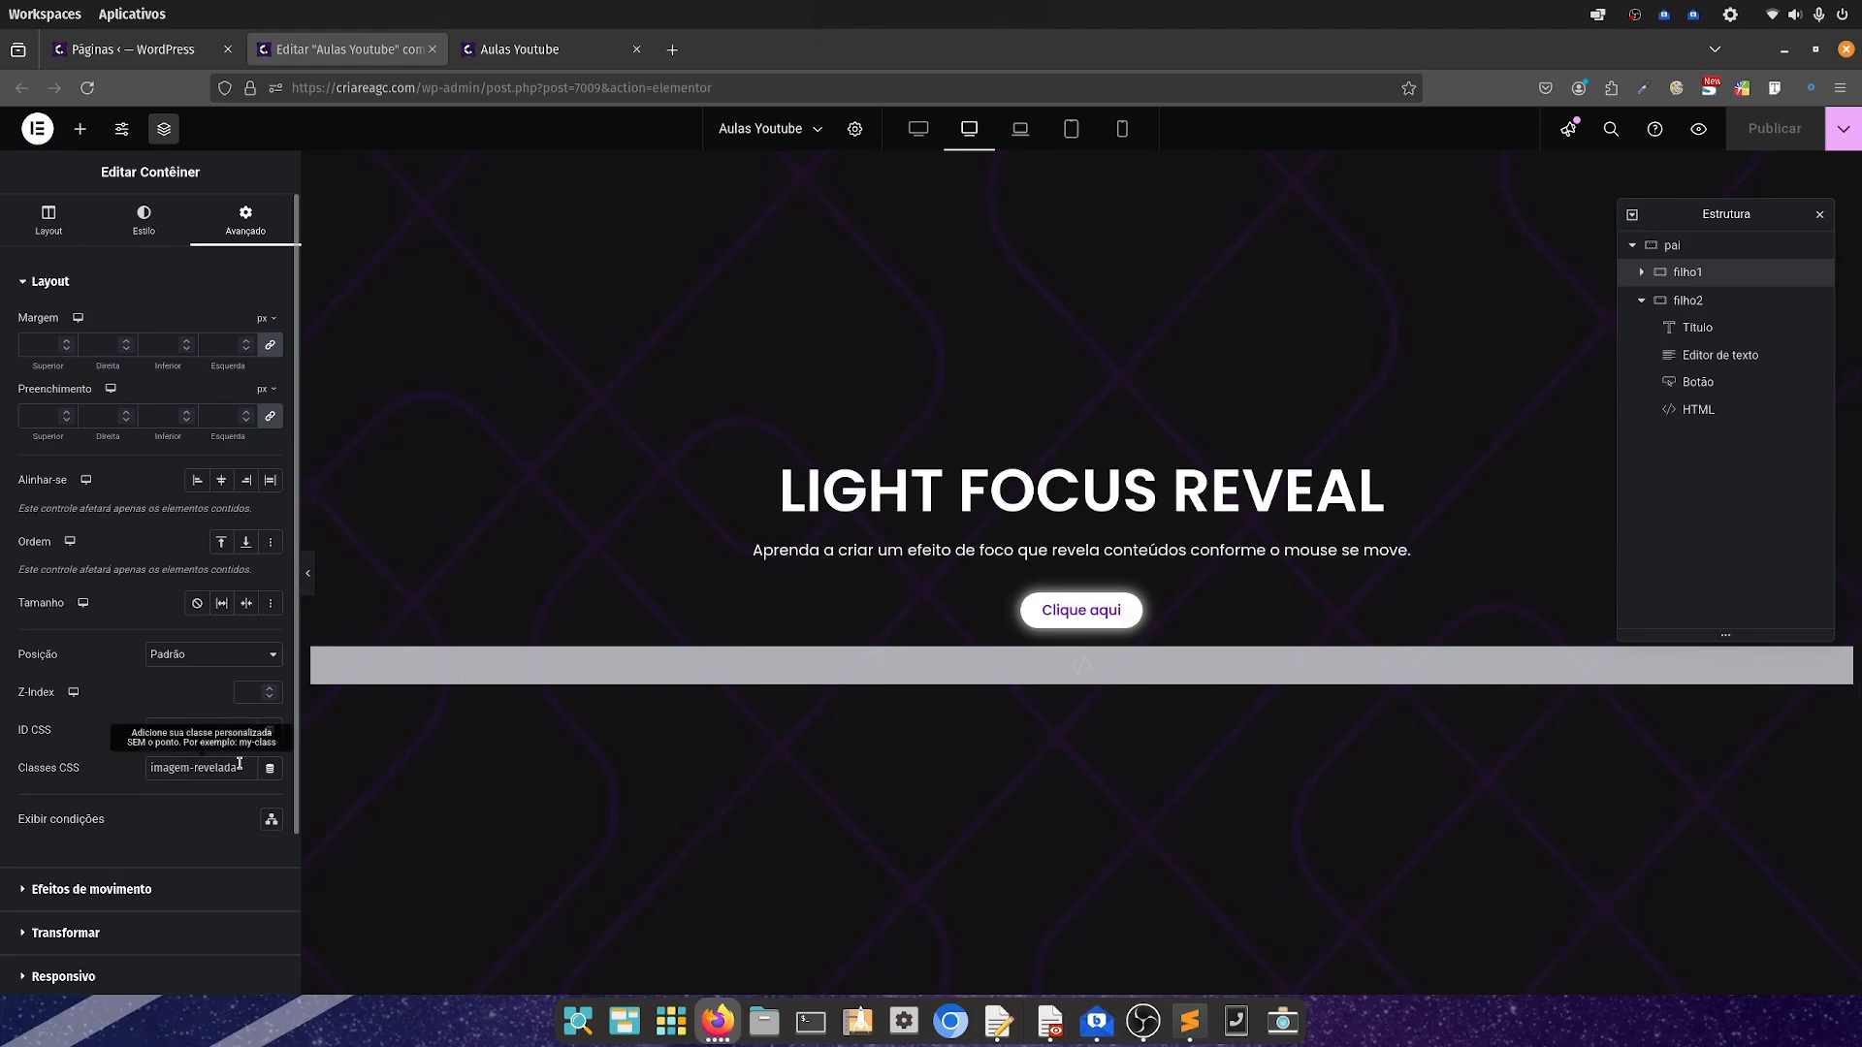
click(624, 657)
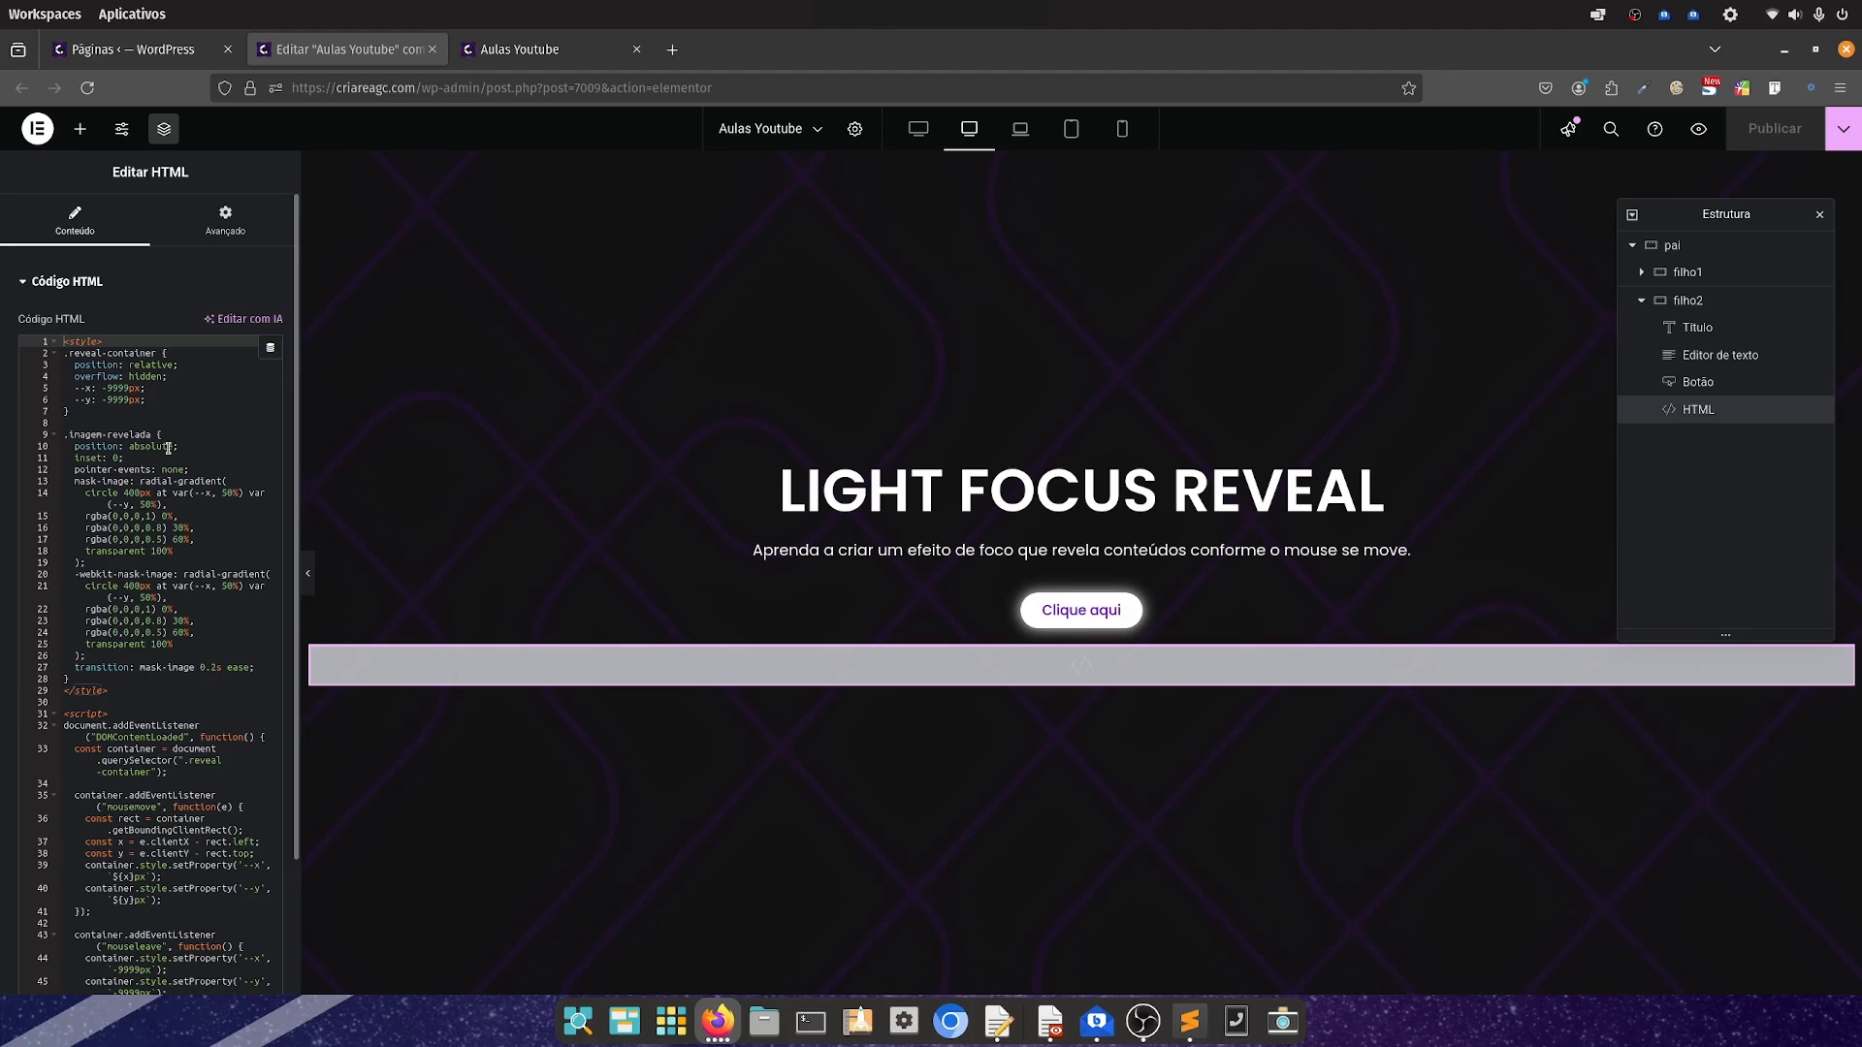
Try the Absoluto position on the filho1 container, then restore it to Padrão
click(1693, 272)
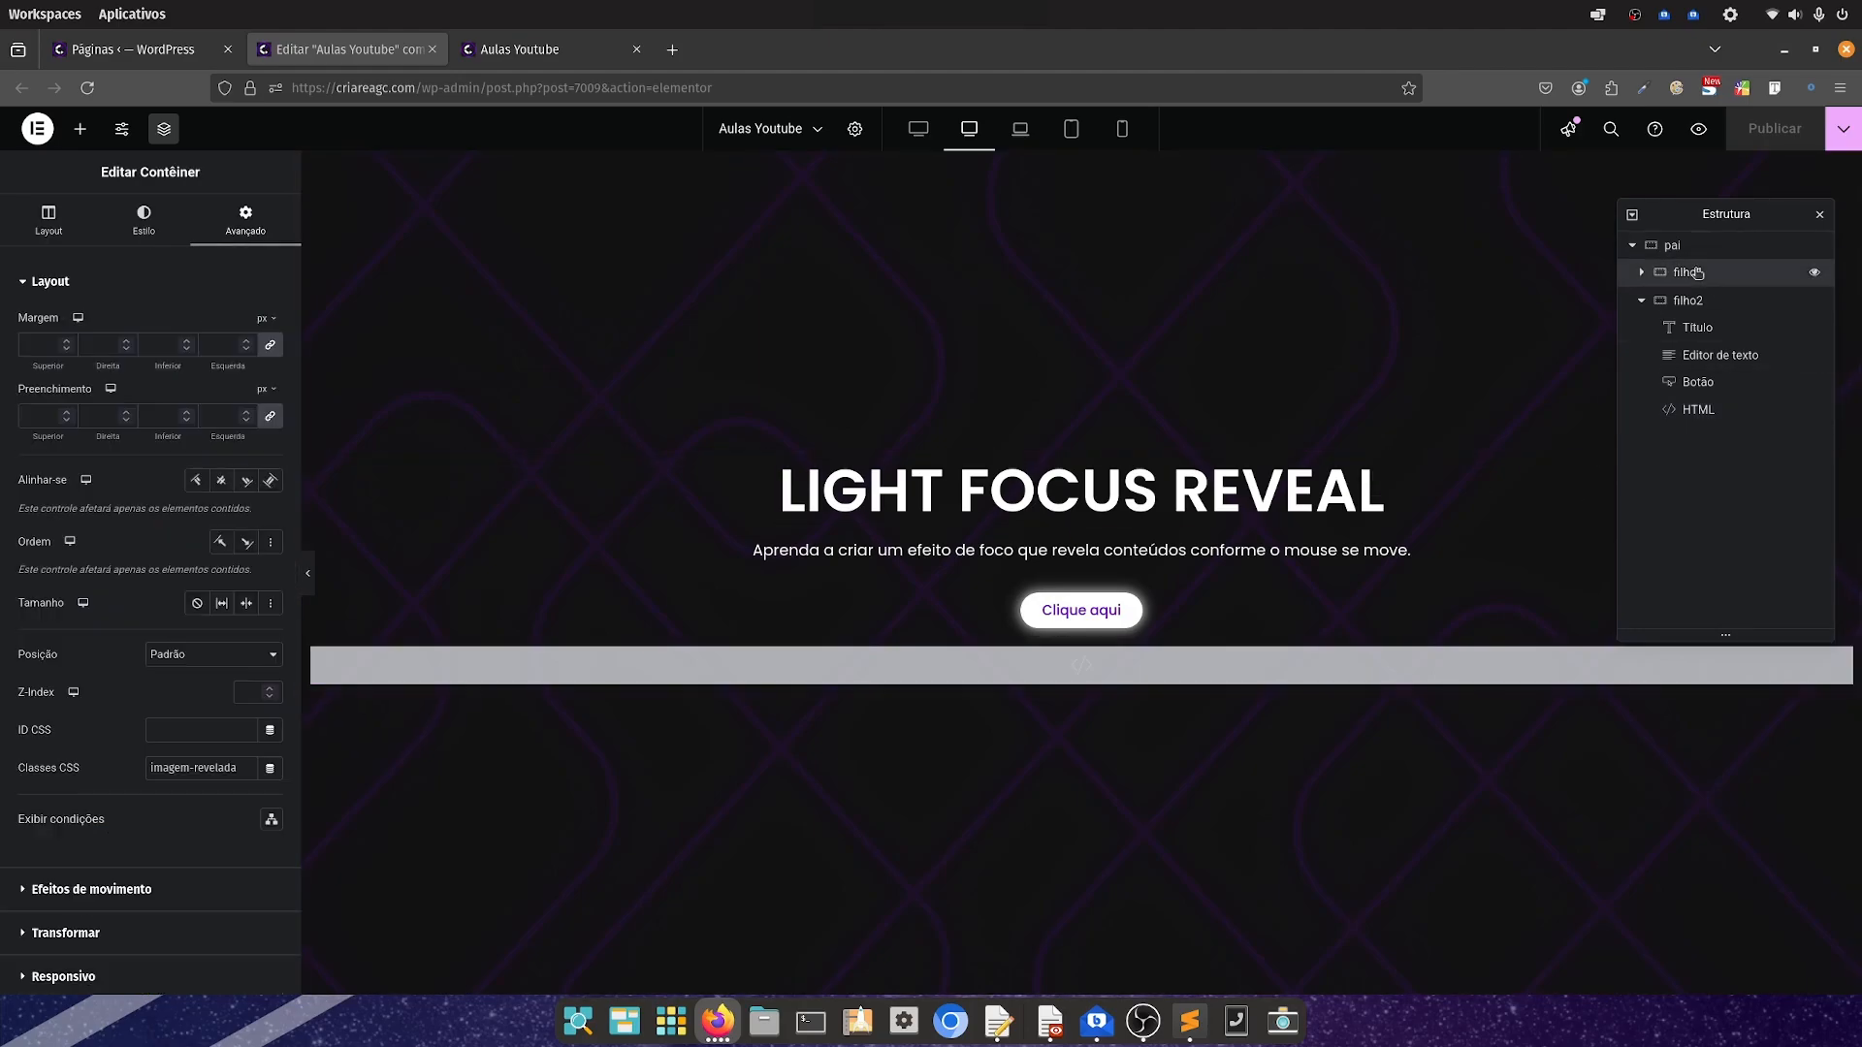
click(206, 654)
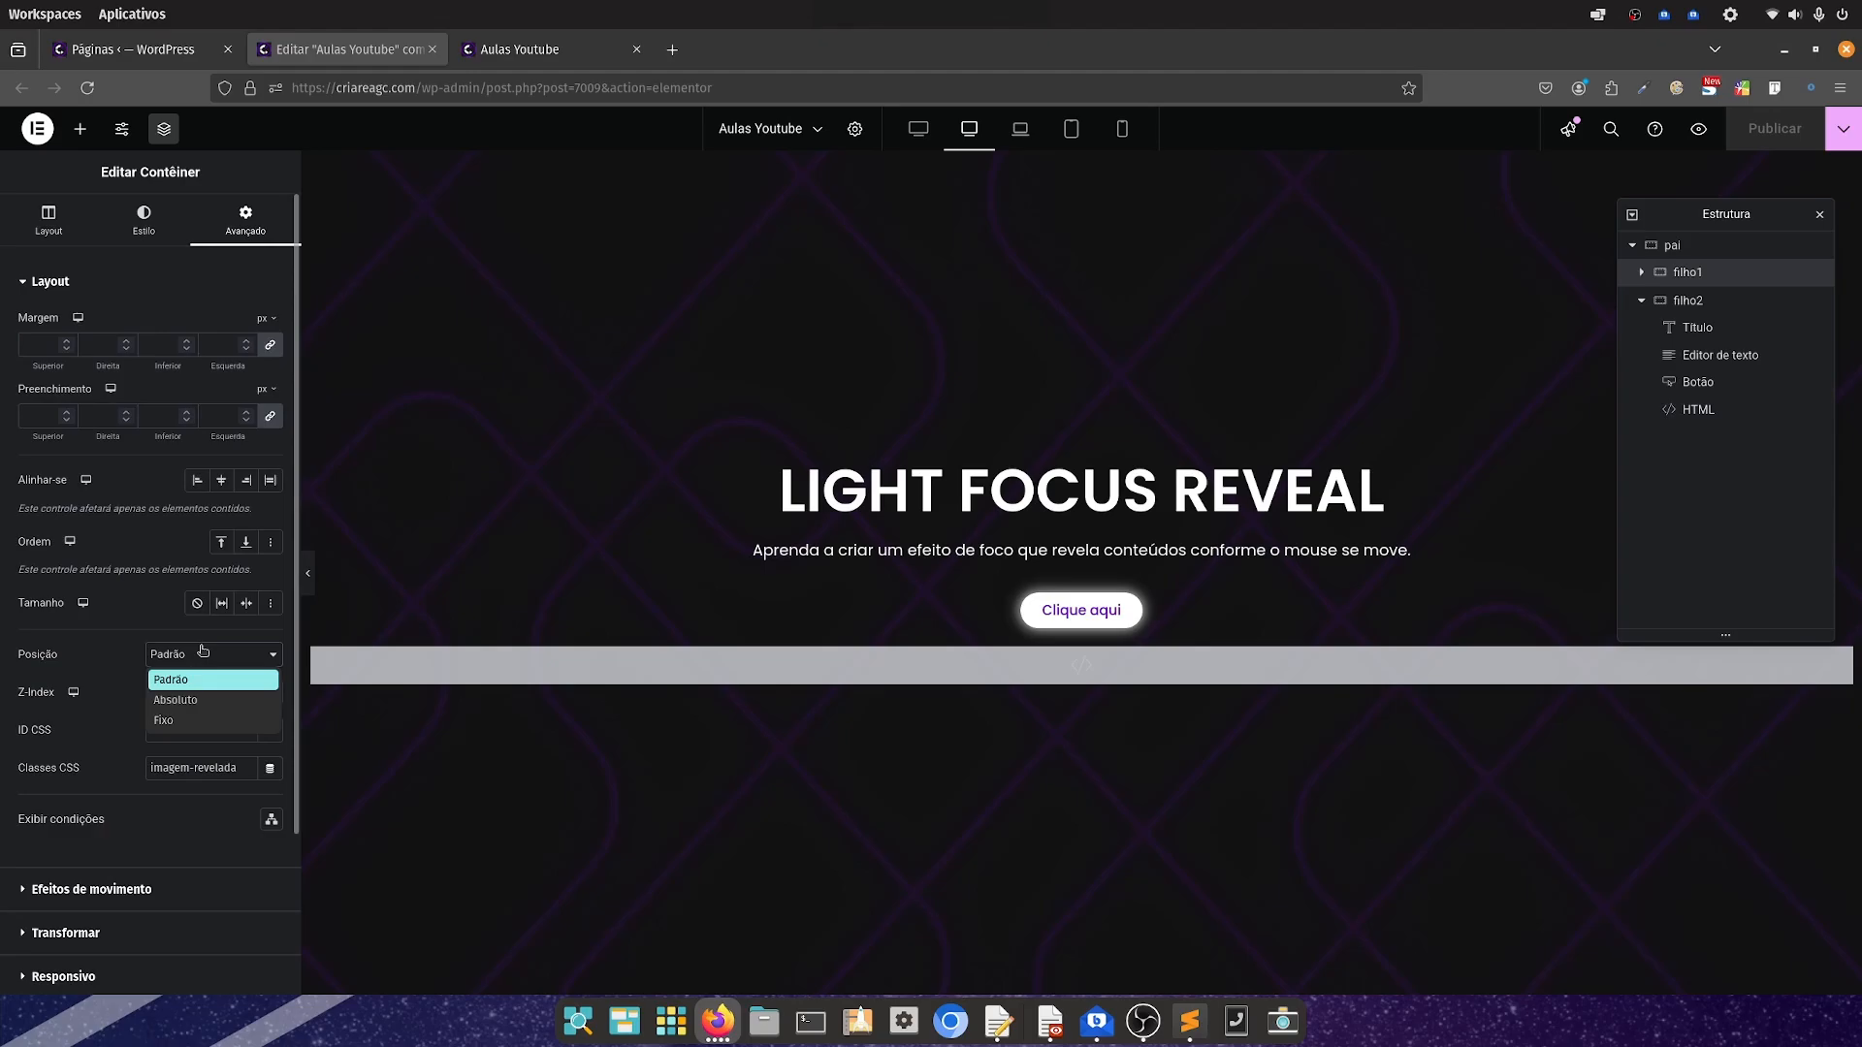
click(191, 700)
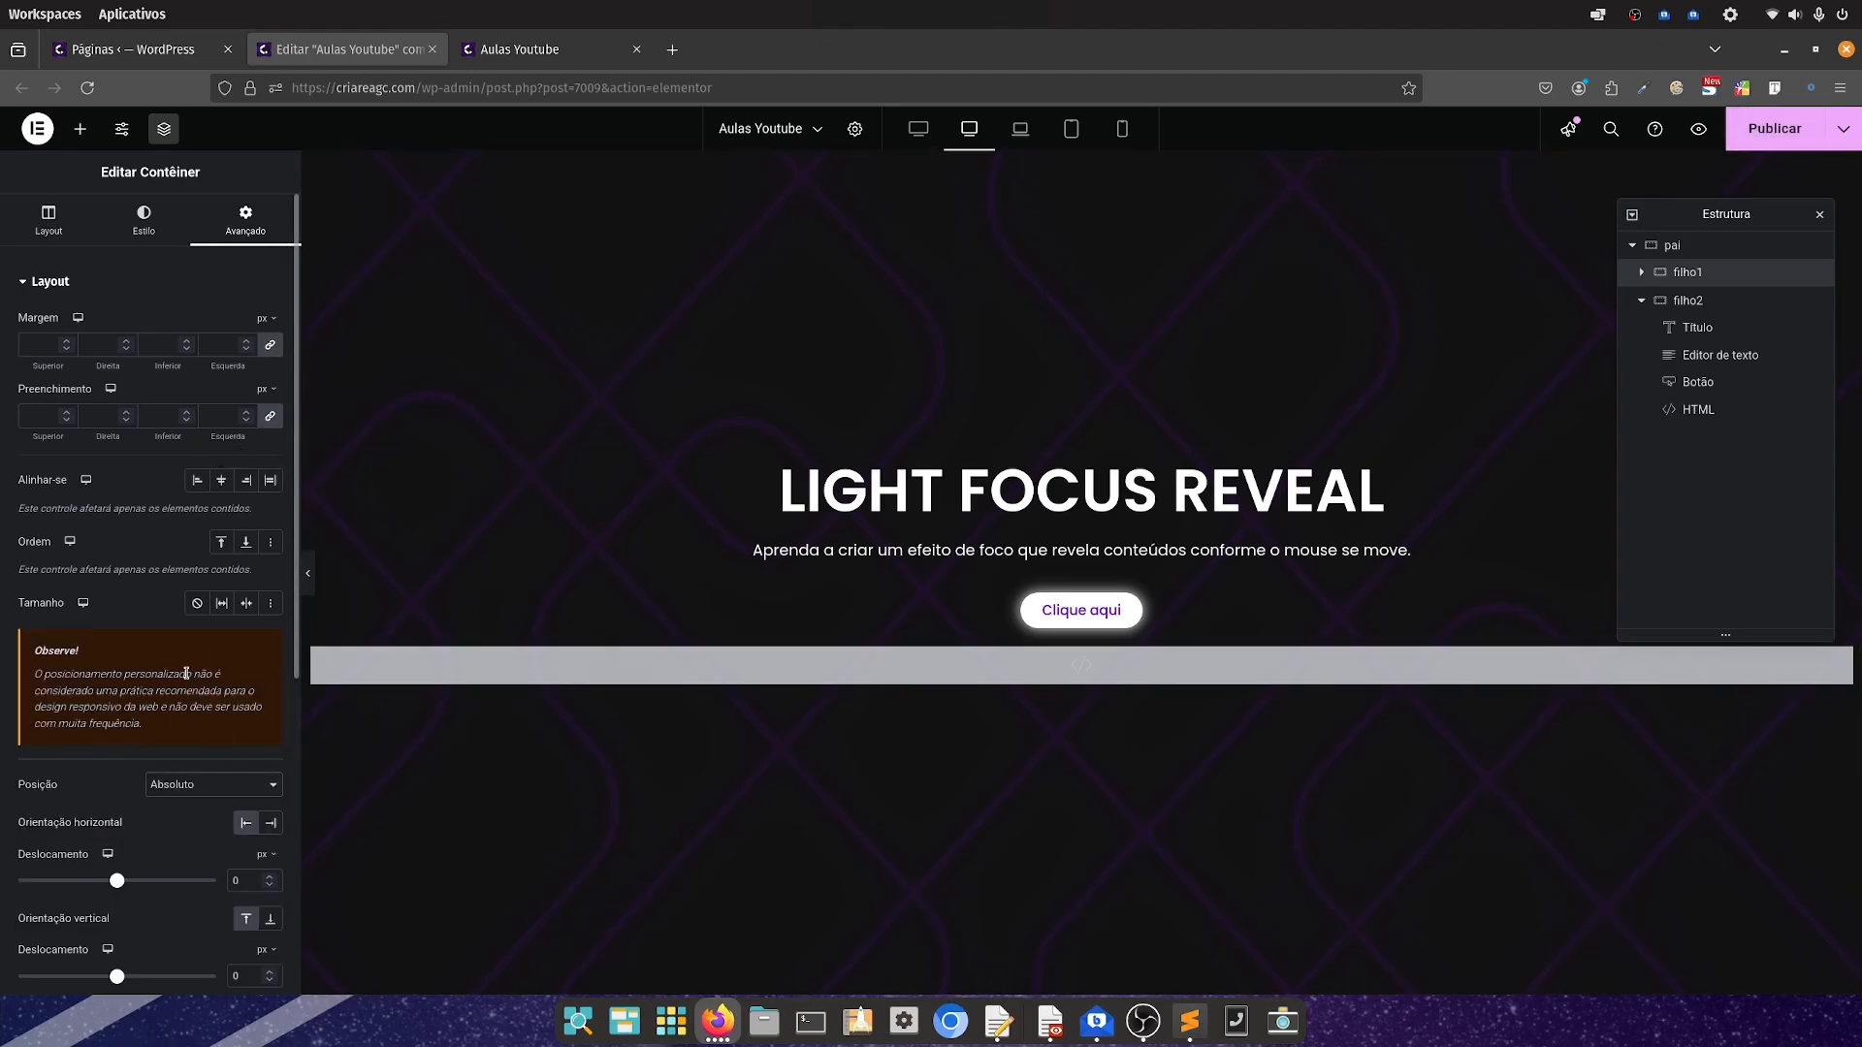
click(209, 788)
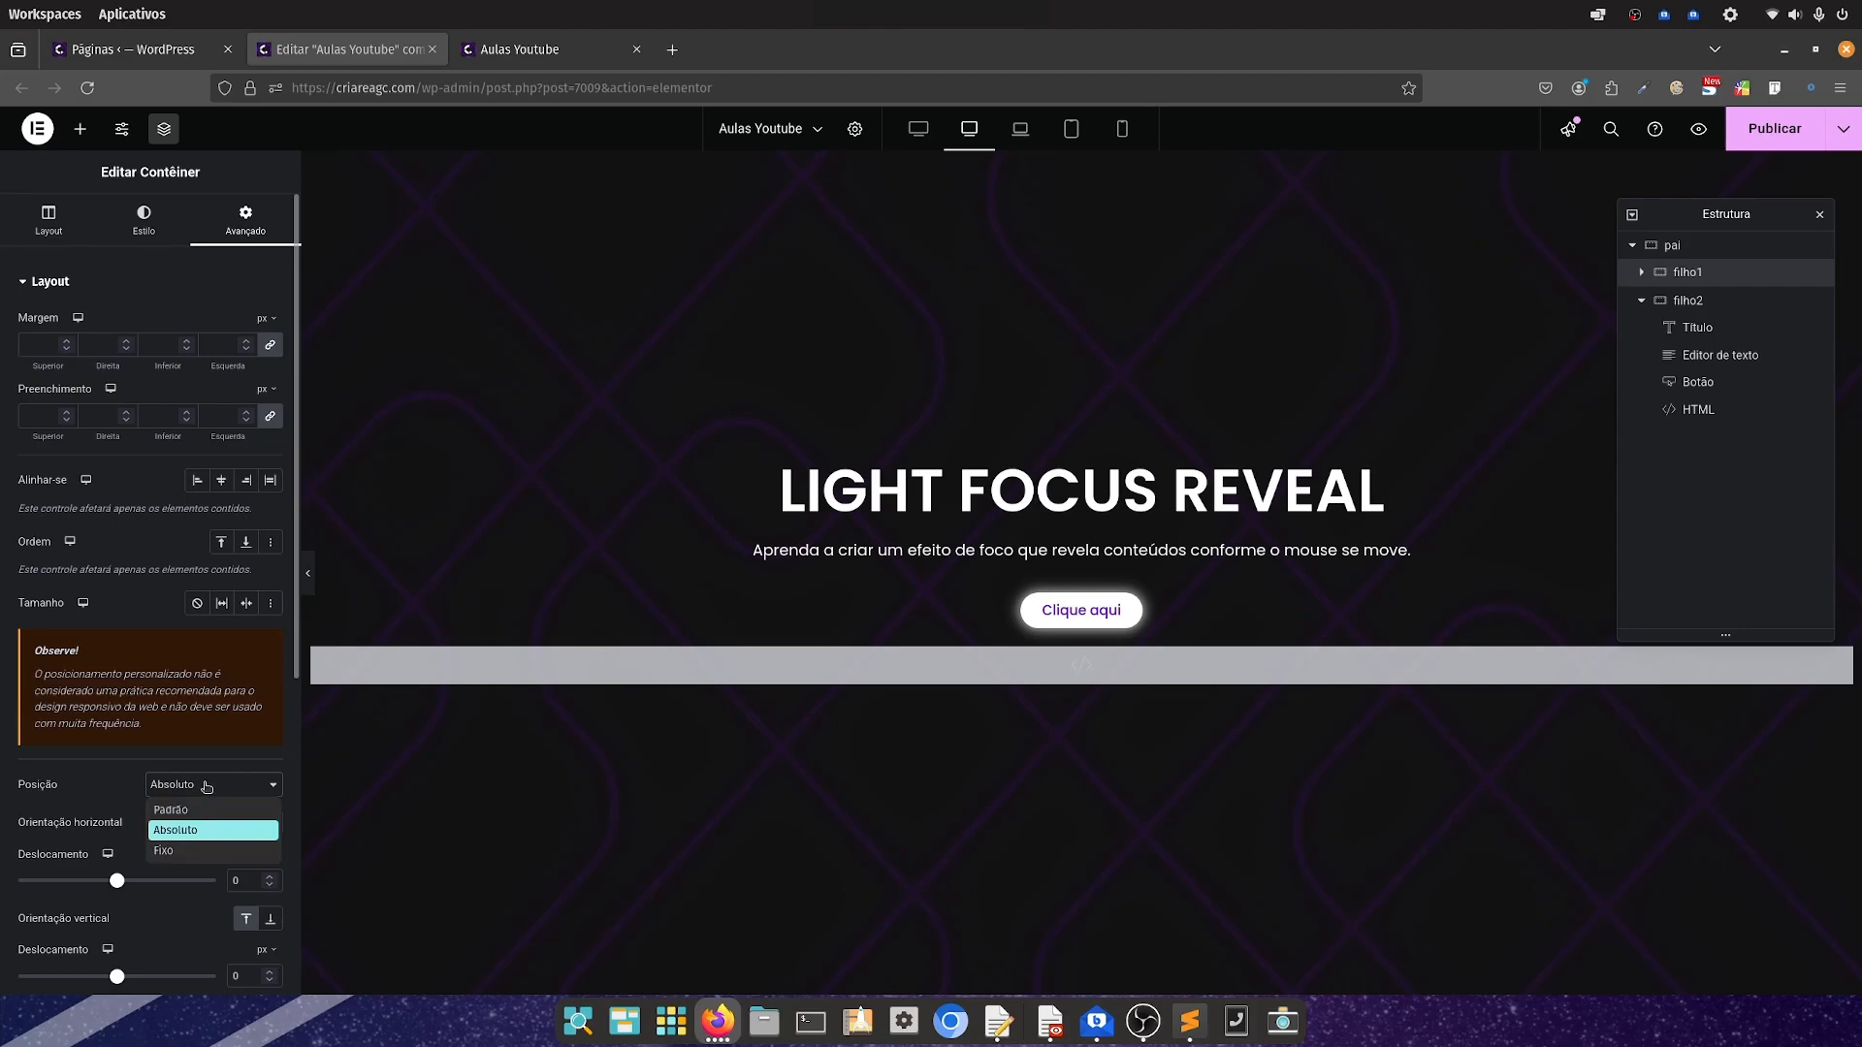
click(156, 811)
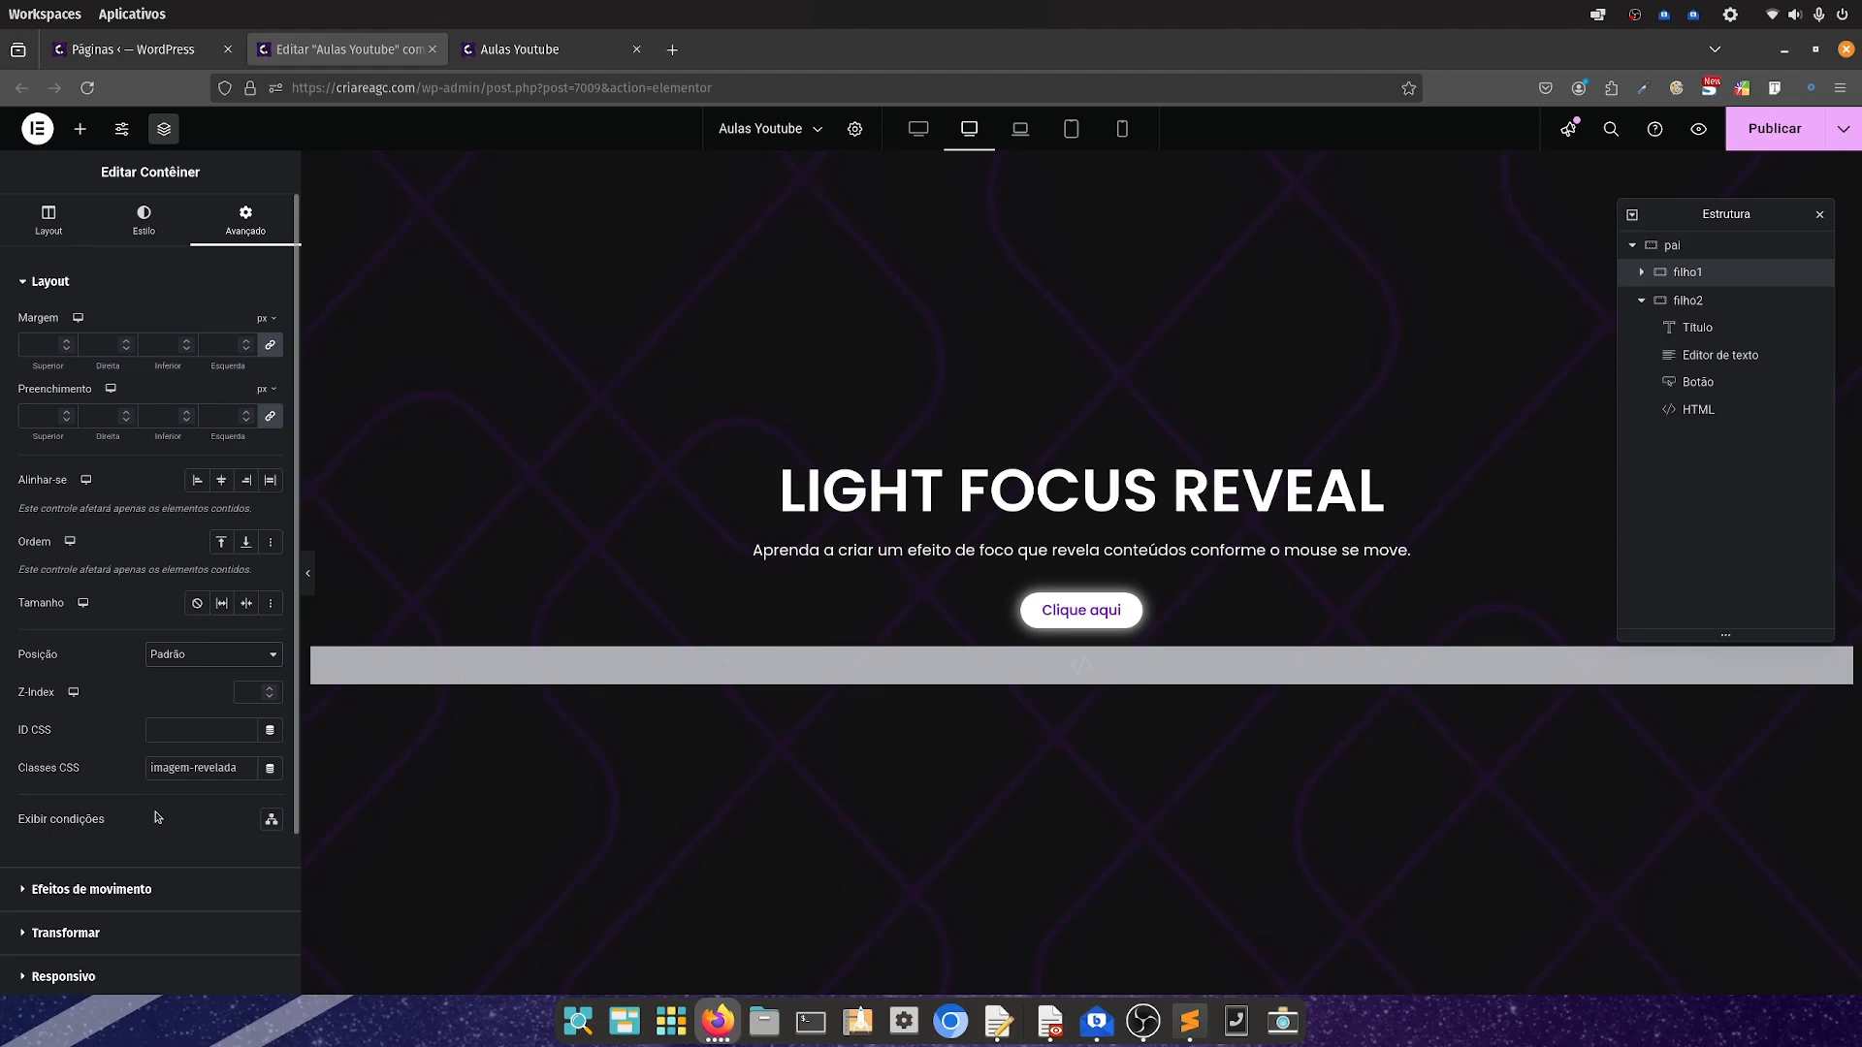
Reopen the HTML widget's code, publish the page, check the effect in the Aulas Youtube preview, and return to the editor
click(1698, 409)
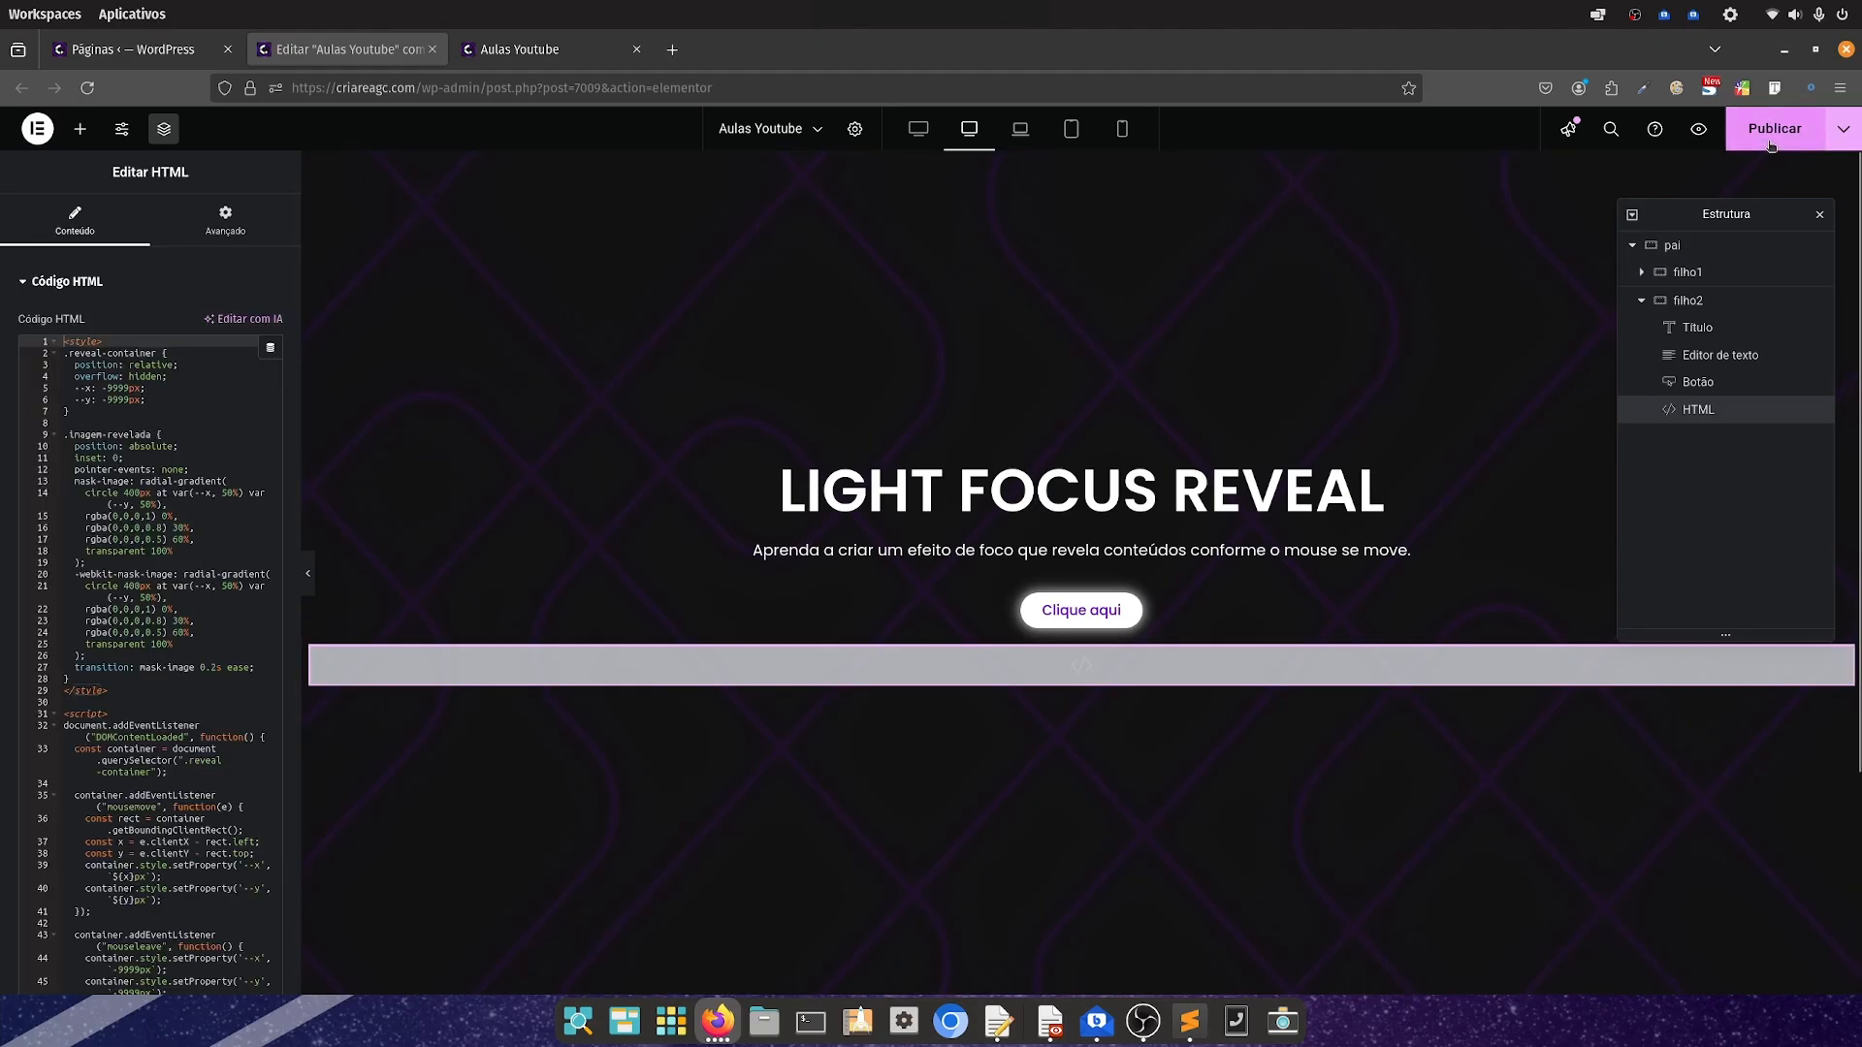
click(1769, 144)
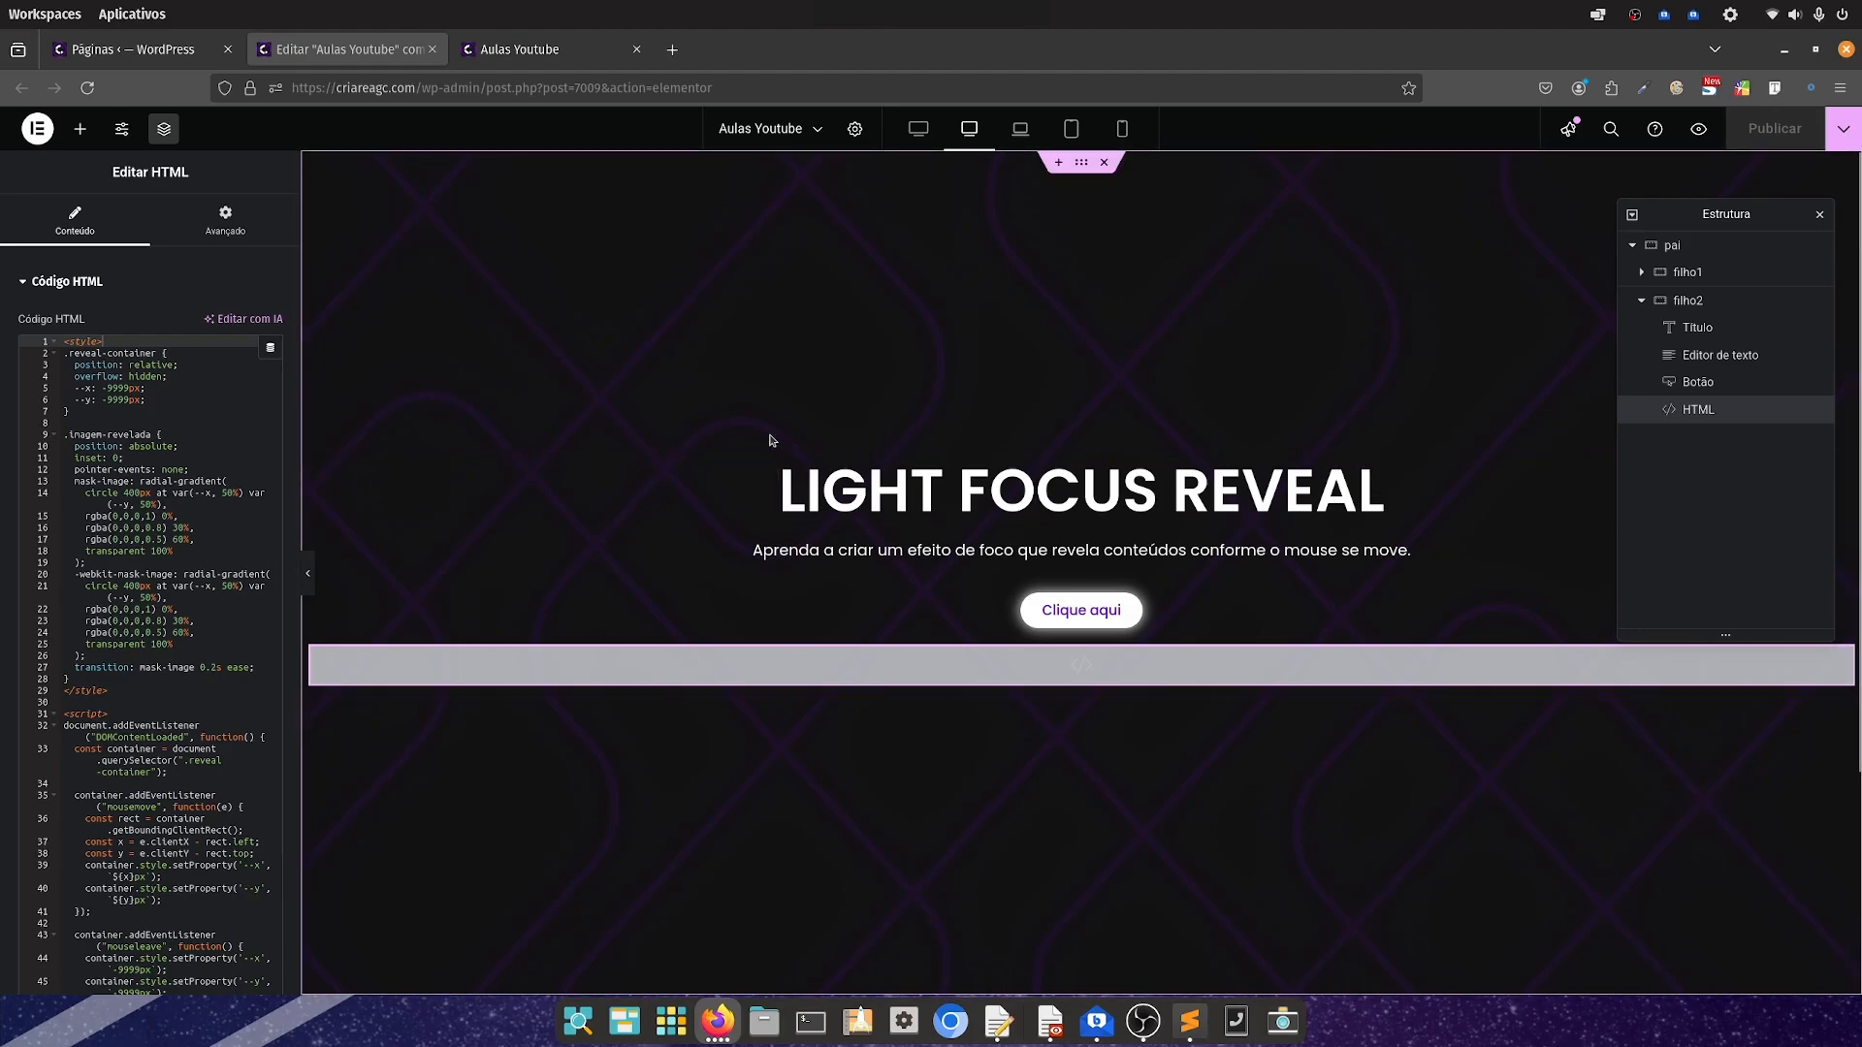
click(519, 49)
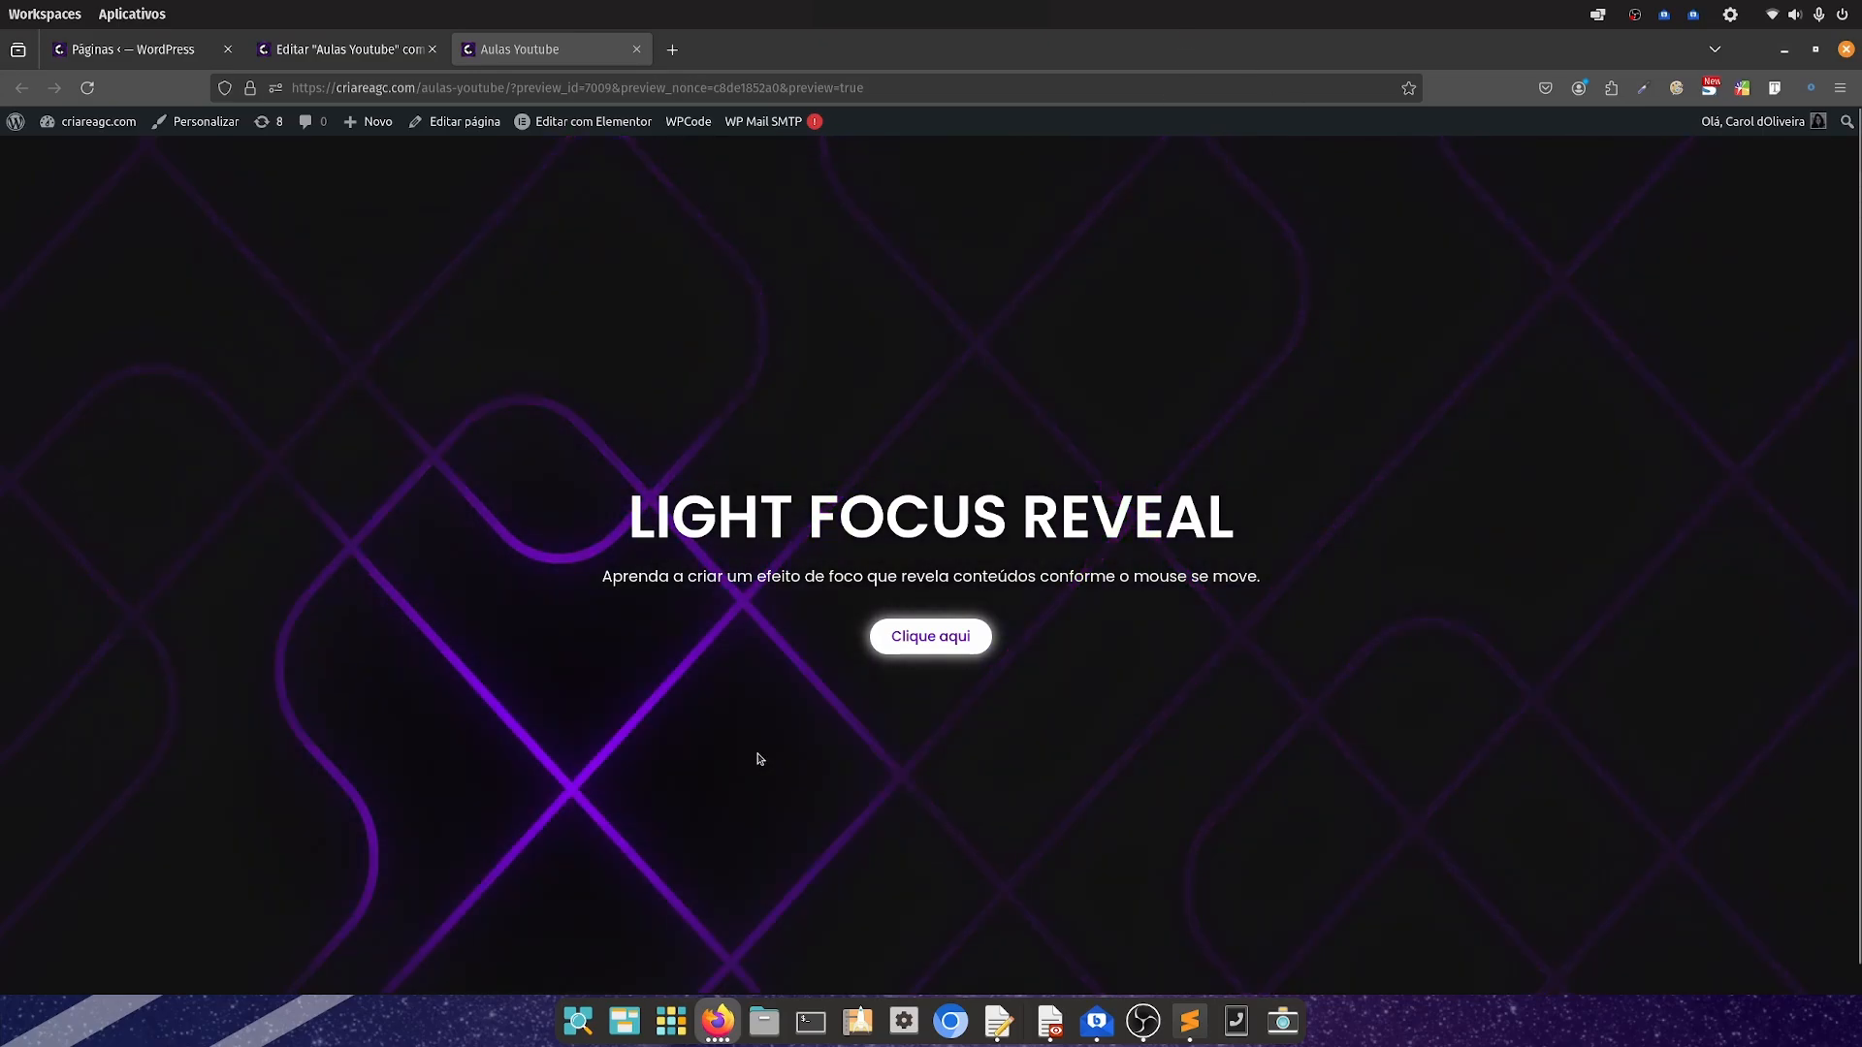
click(345, 48)
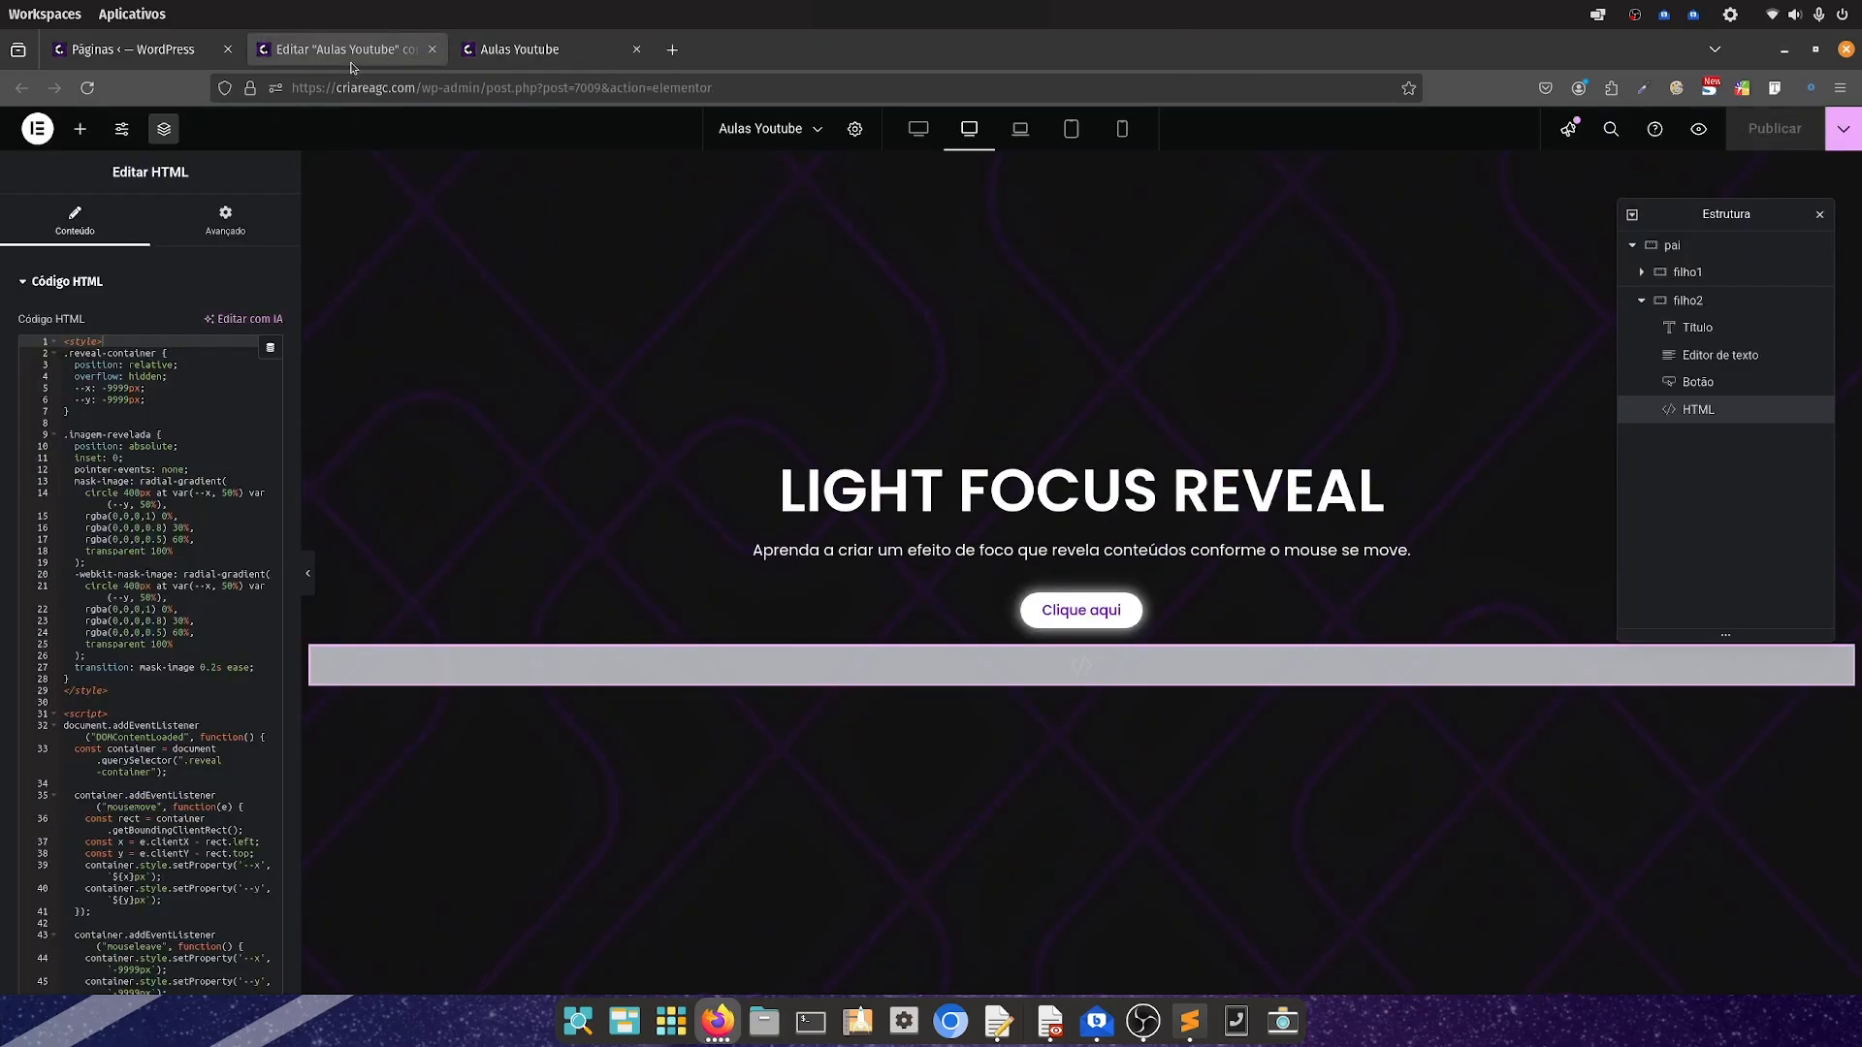
Set the --x variable of .reveal-container to 50% in the HTML widget's style code
click(142, 388)
key(BackSpace)
key(BackSpace)
key(BackSpace)
key(BackSpace)
key(BackSpace)
key(BackSpace)
key(BackSpace)
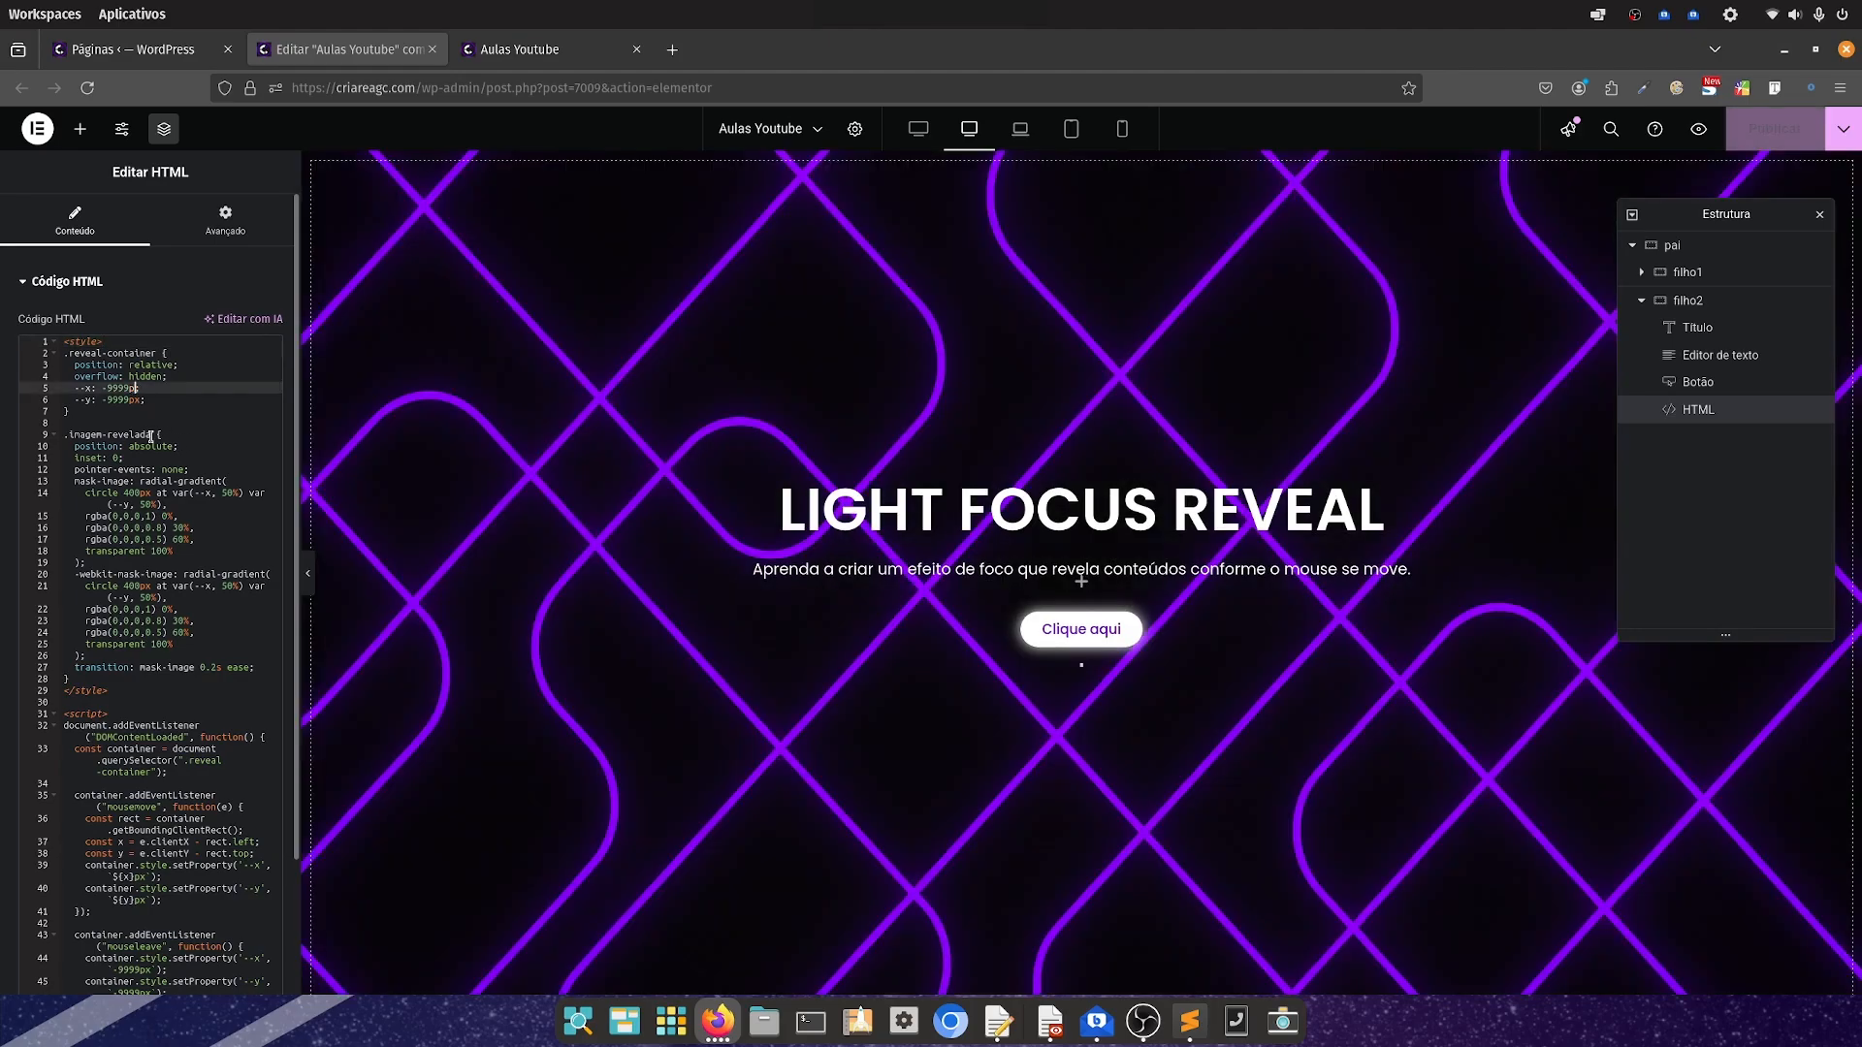
text(50%;)
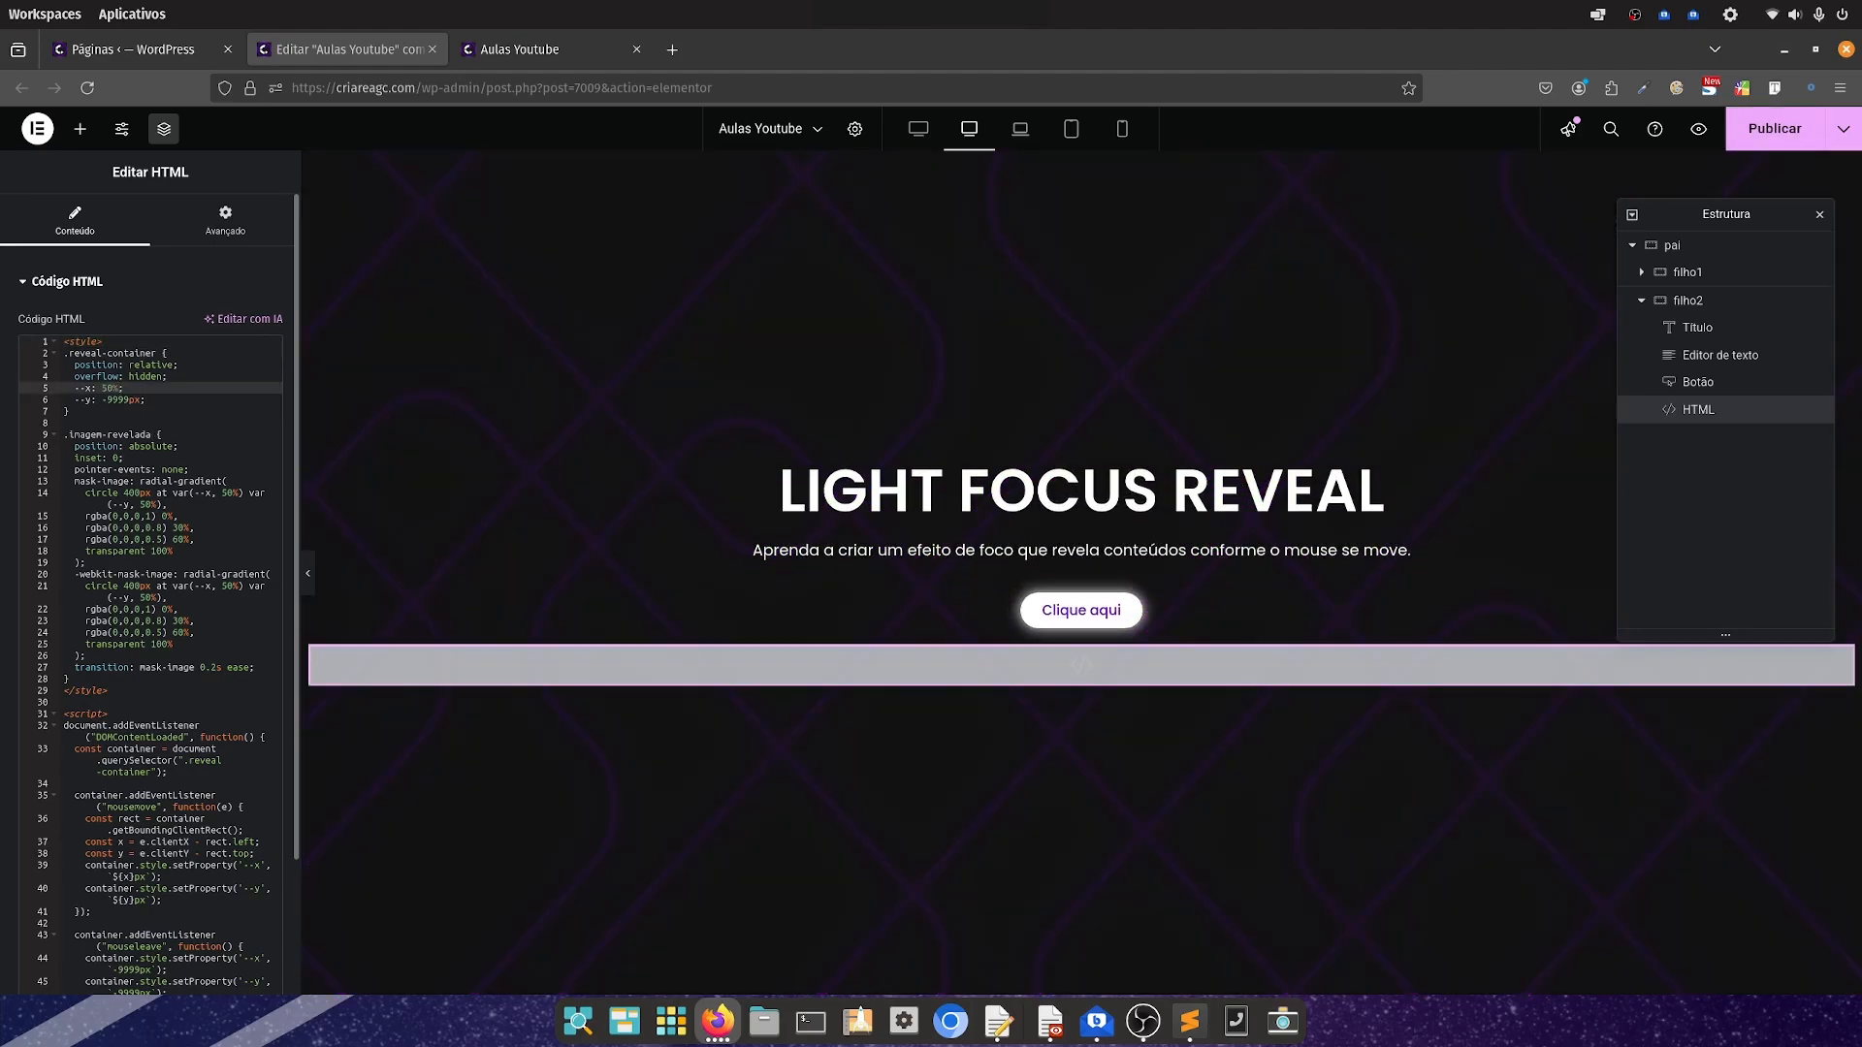
Set the --y variable of .reveal-container to 50% in the HTML widget's style code
click(117, 399)
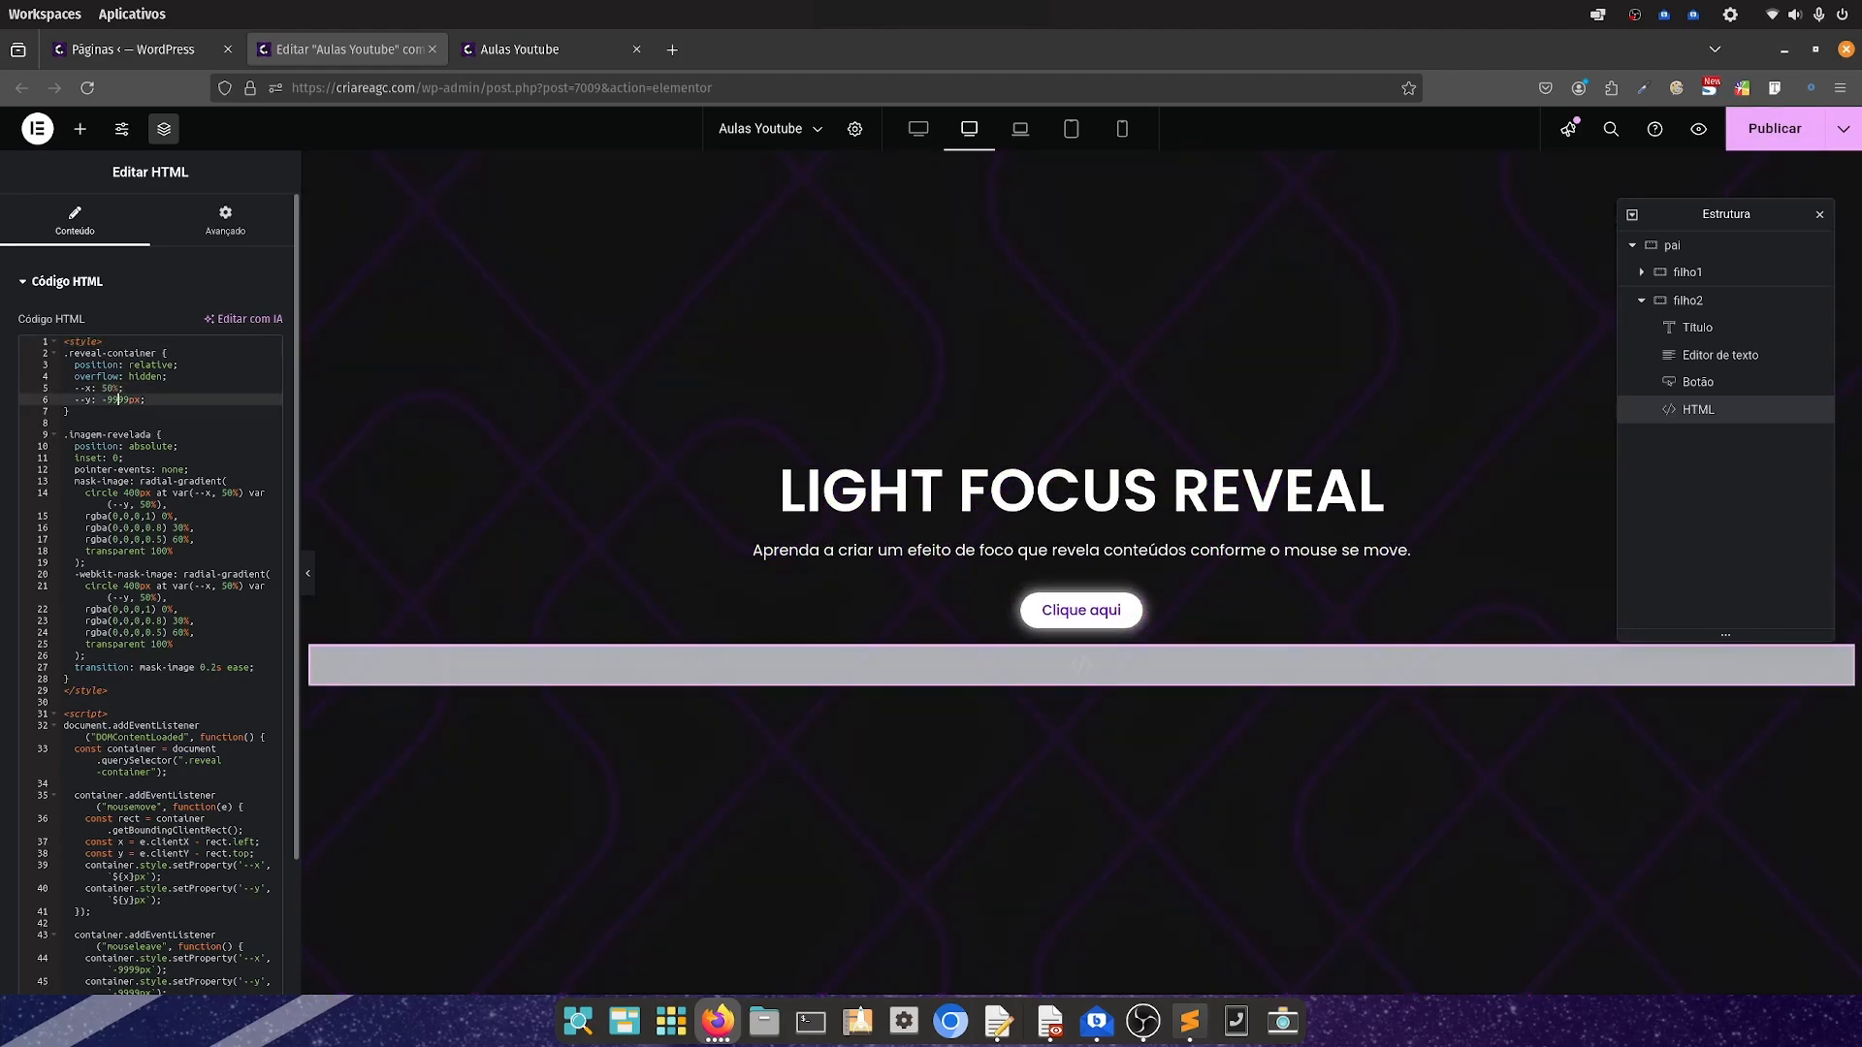
key(BackSpace)
key(BackSpace)
key(BackSpace)
key(BackSpace)
key(BackSpace)
key(BackSpace)
key(BackSpace)
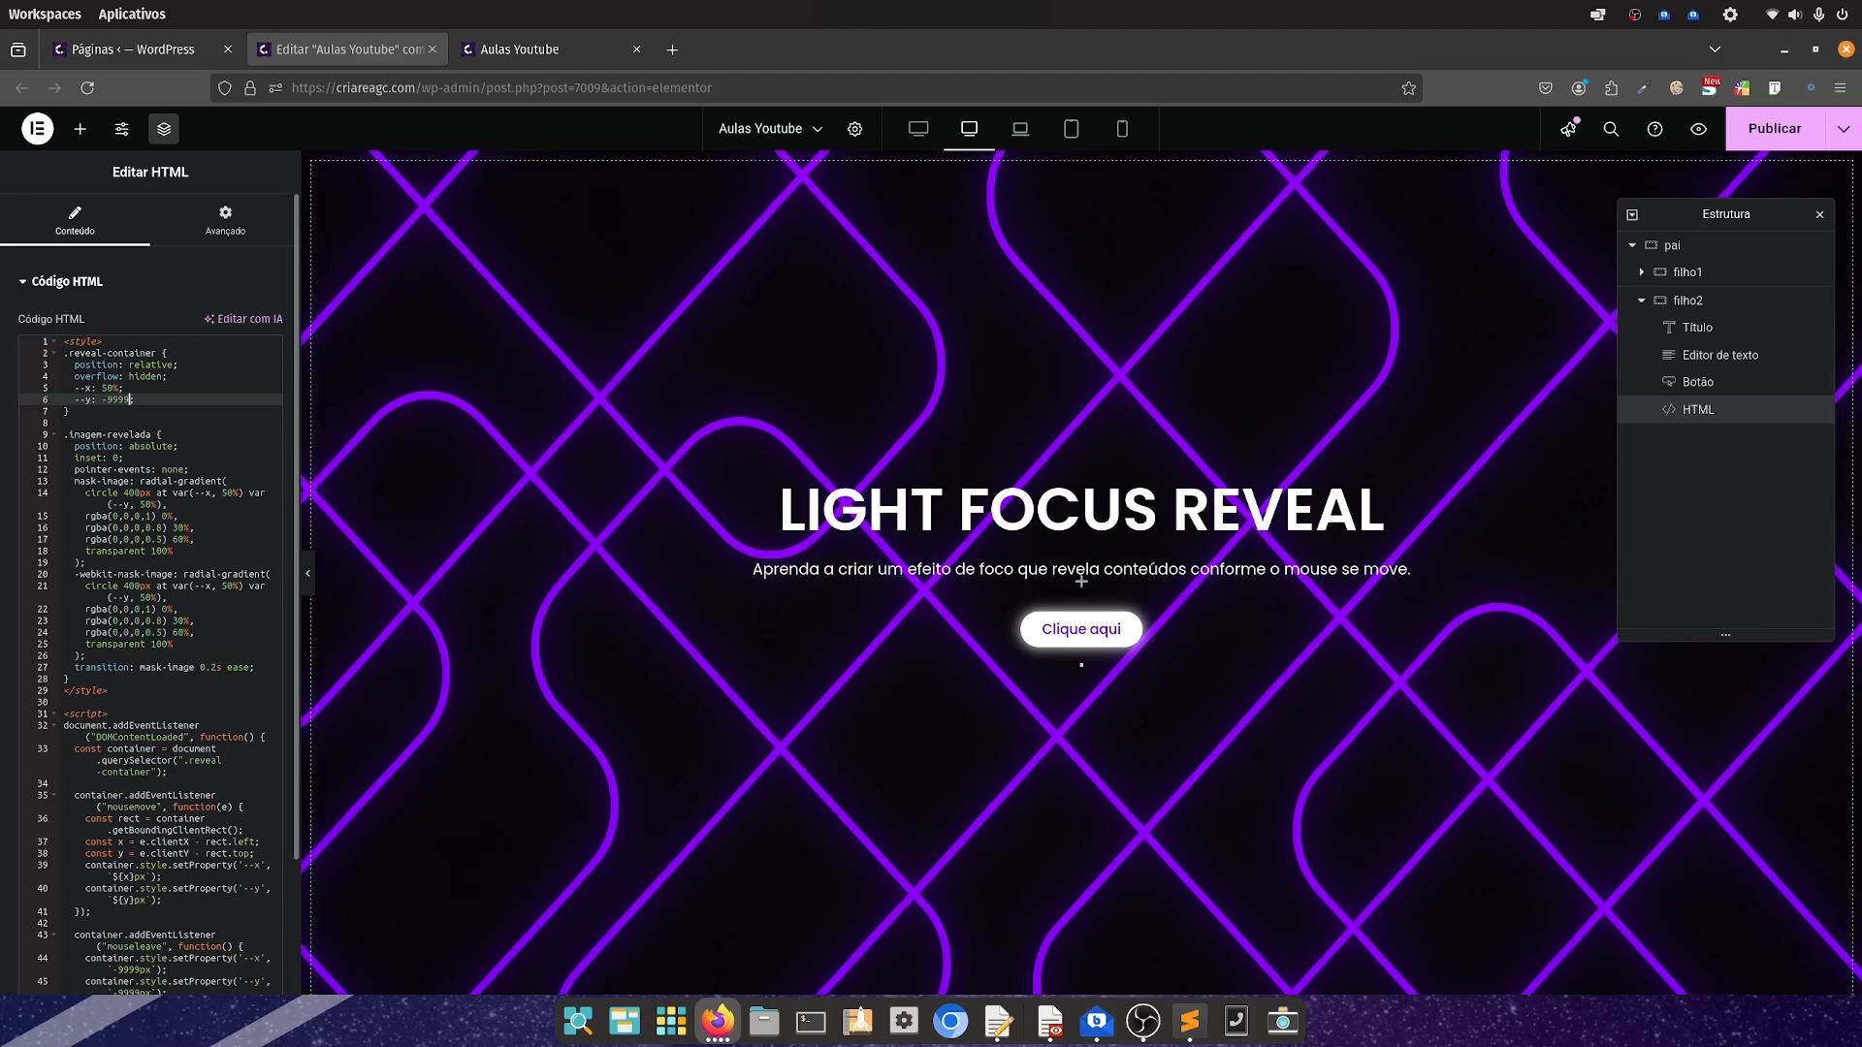
text(50%)
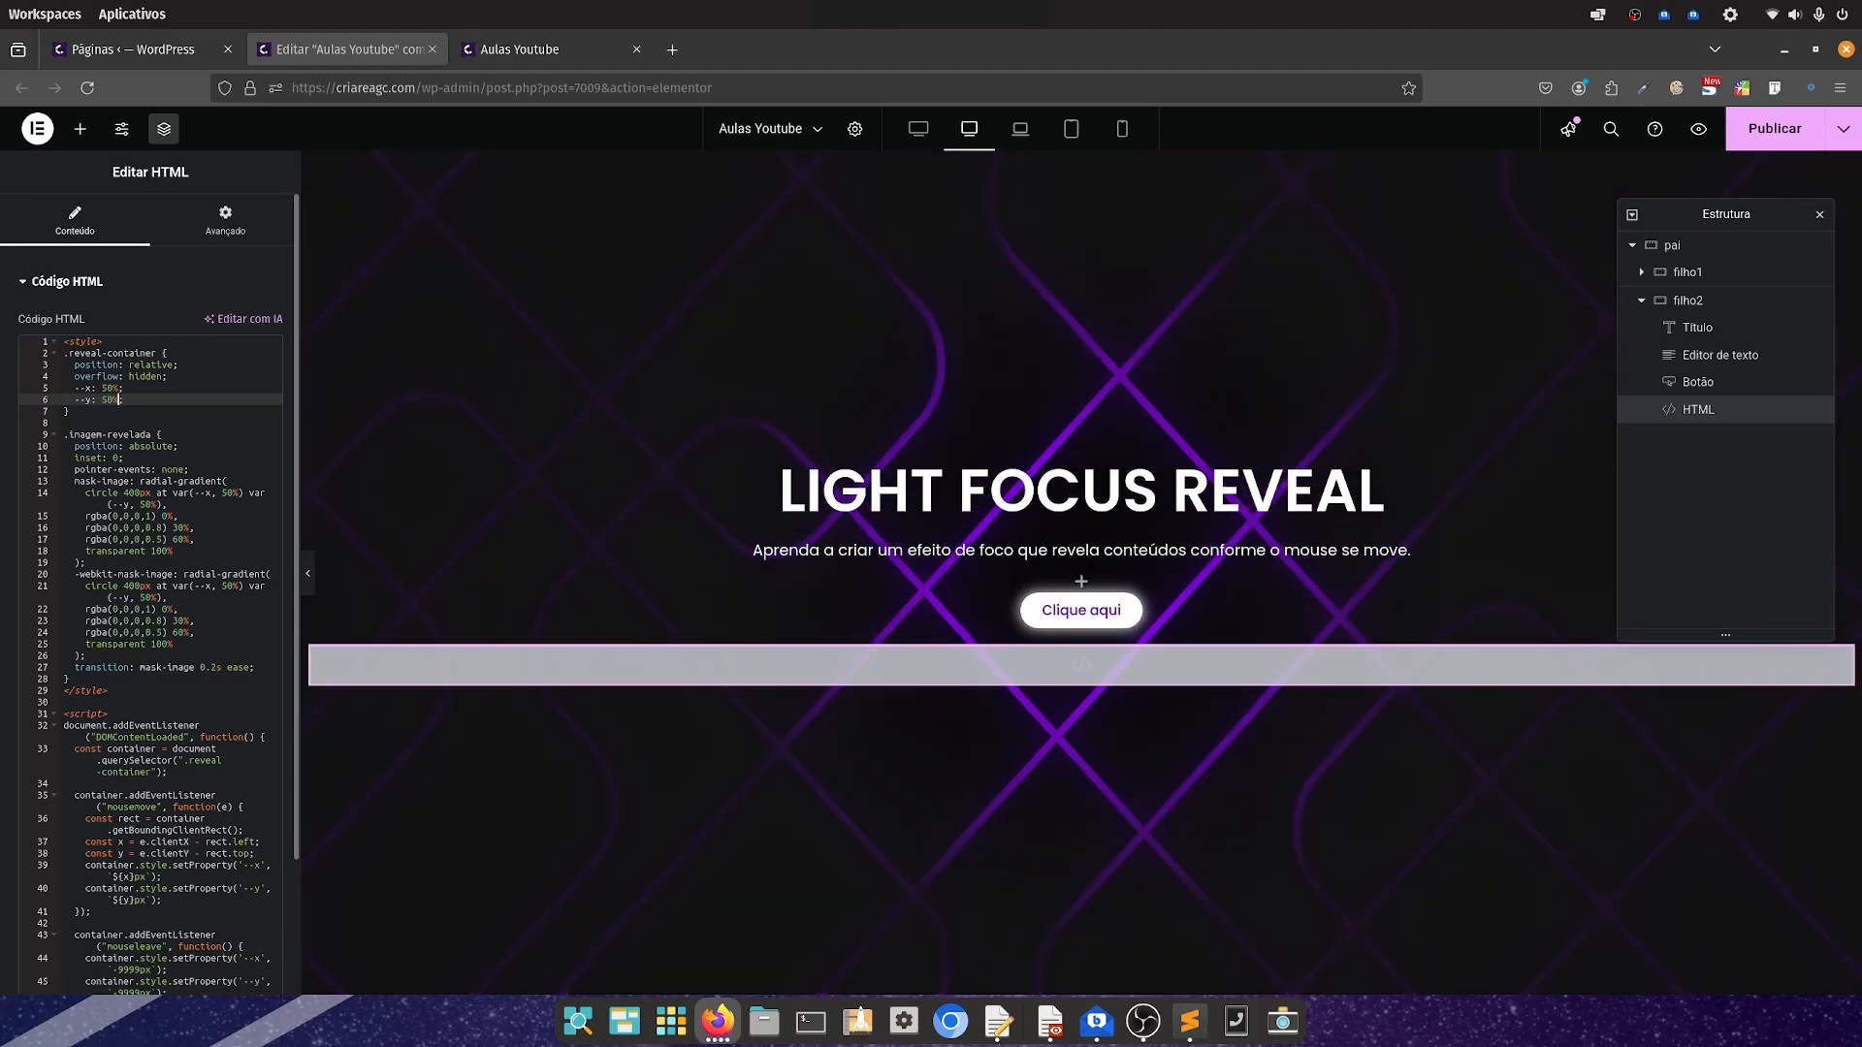
Save the page, check the starting light position in the Aulas Youtube preview, and return to the editor
key(ctrl+s)
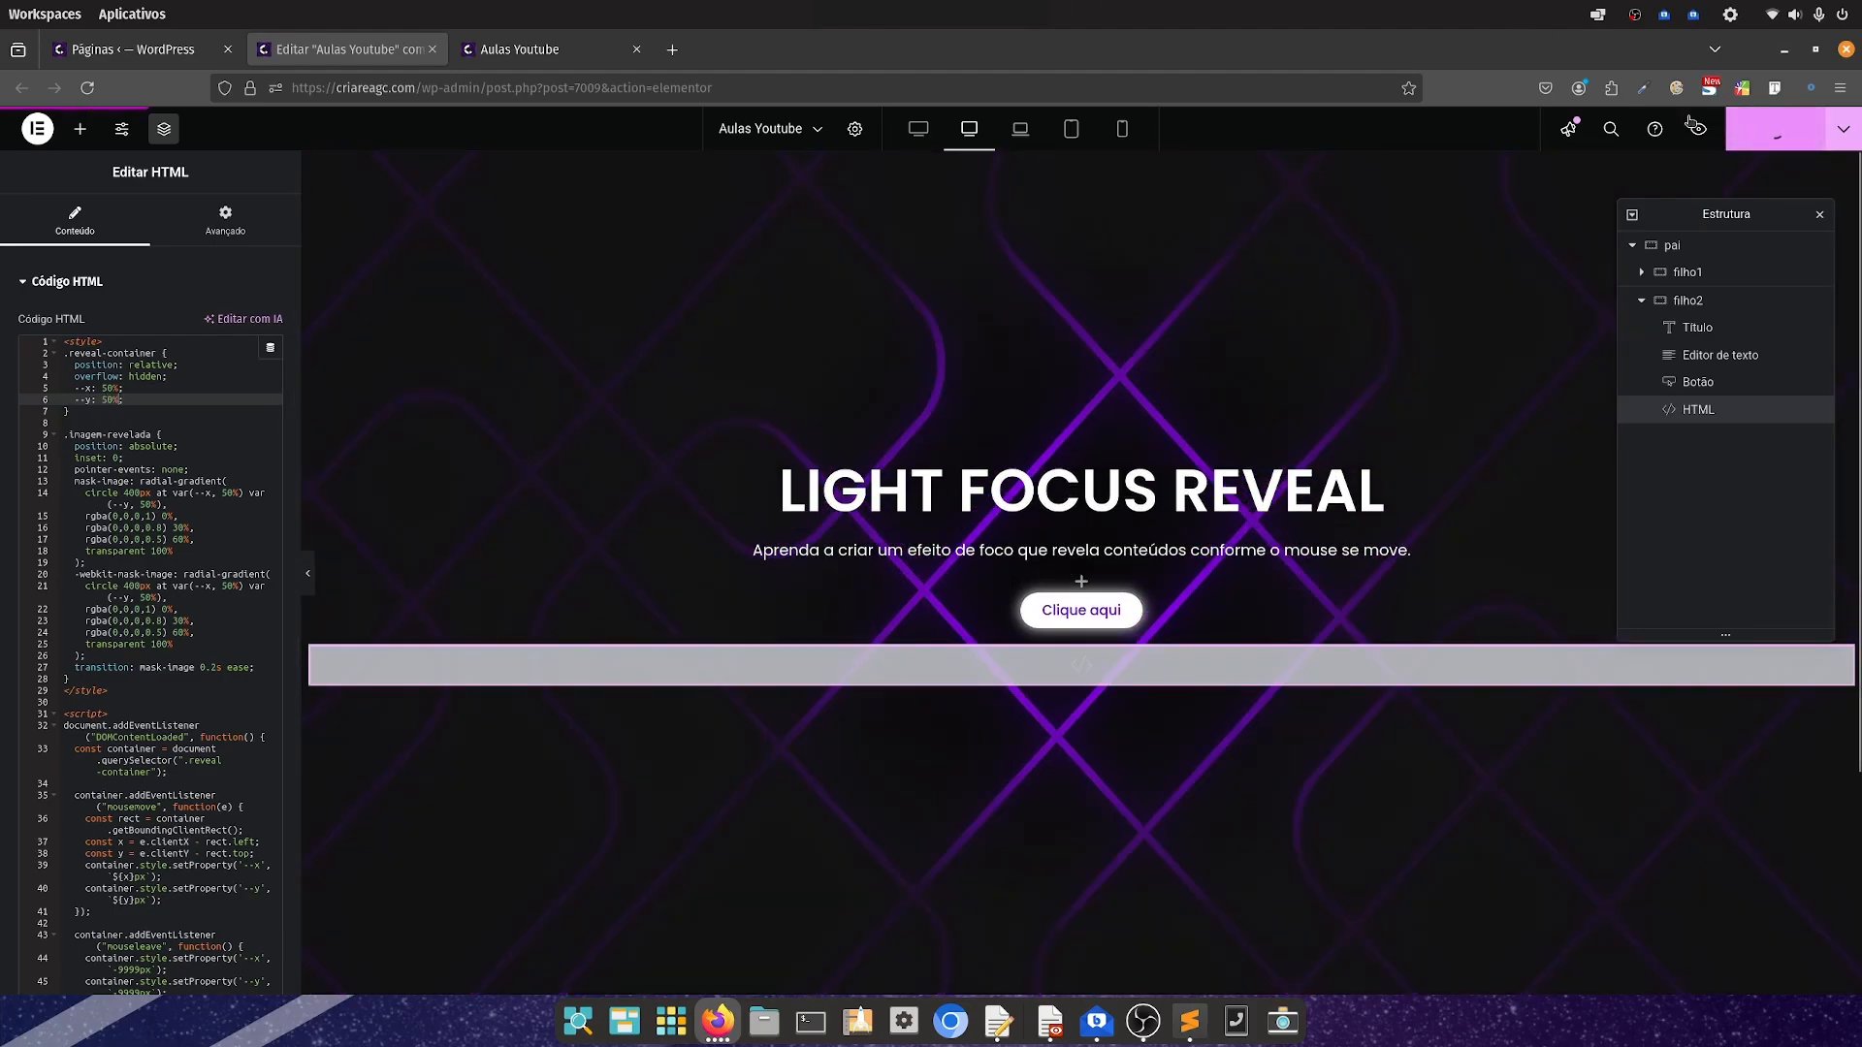
click(553, 47)
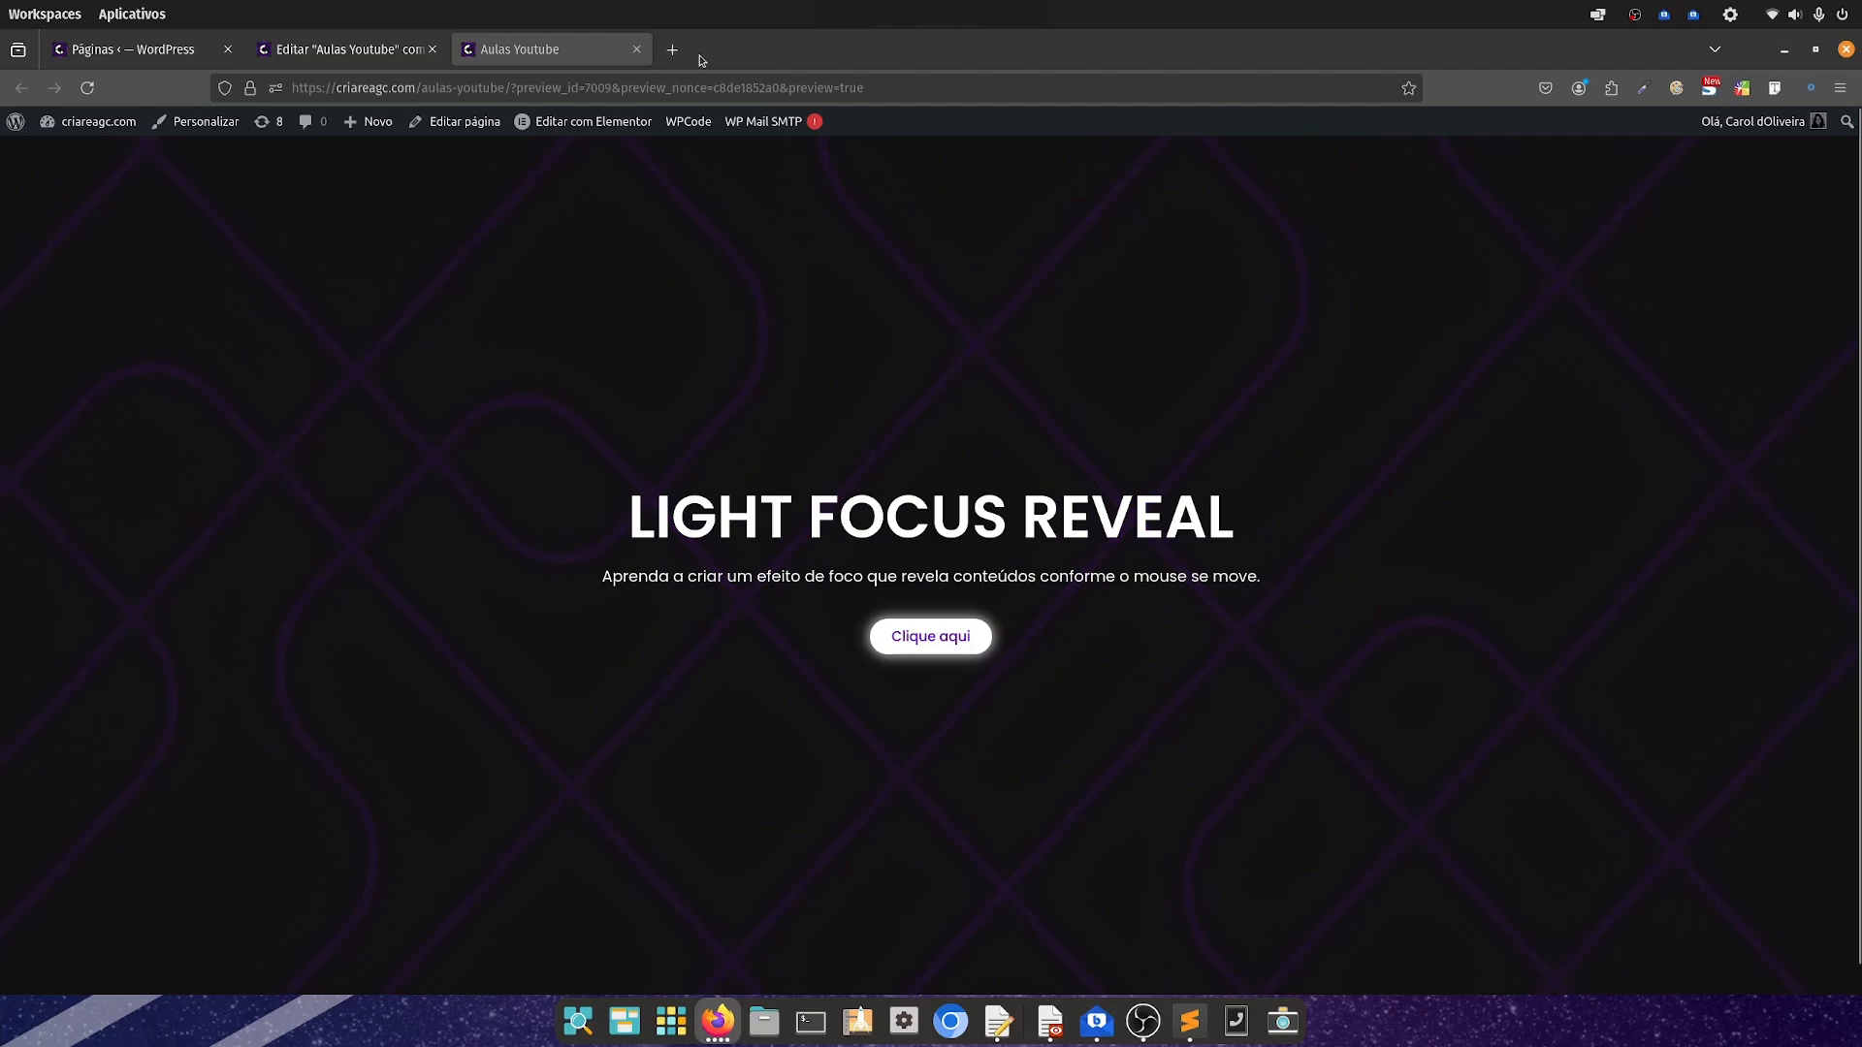
click(302, 46)
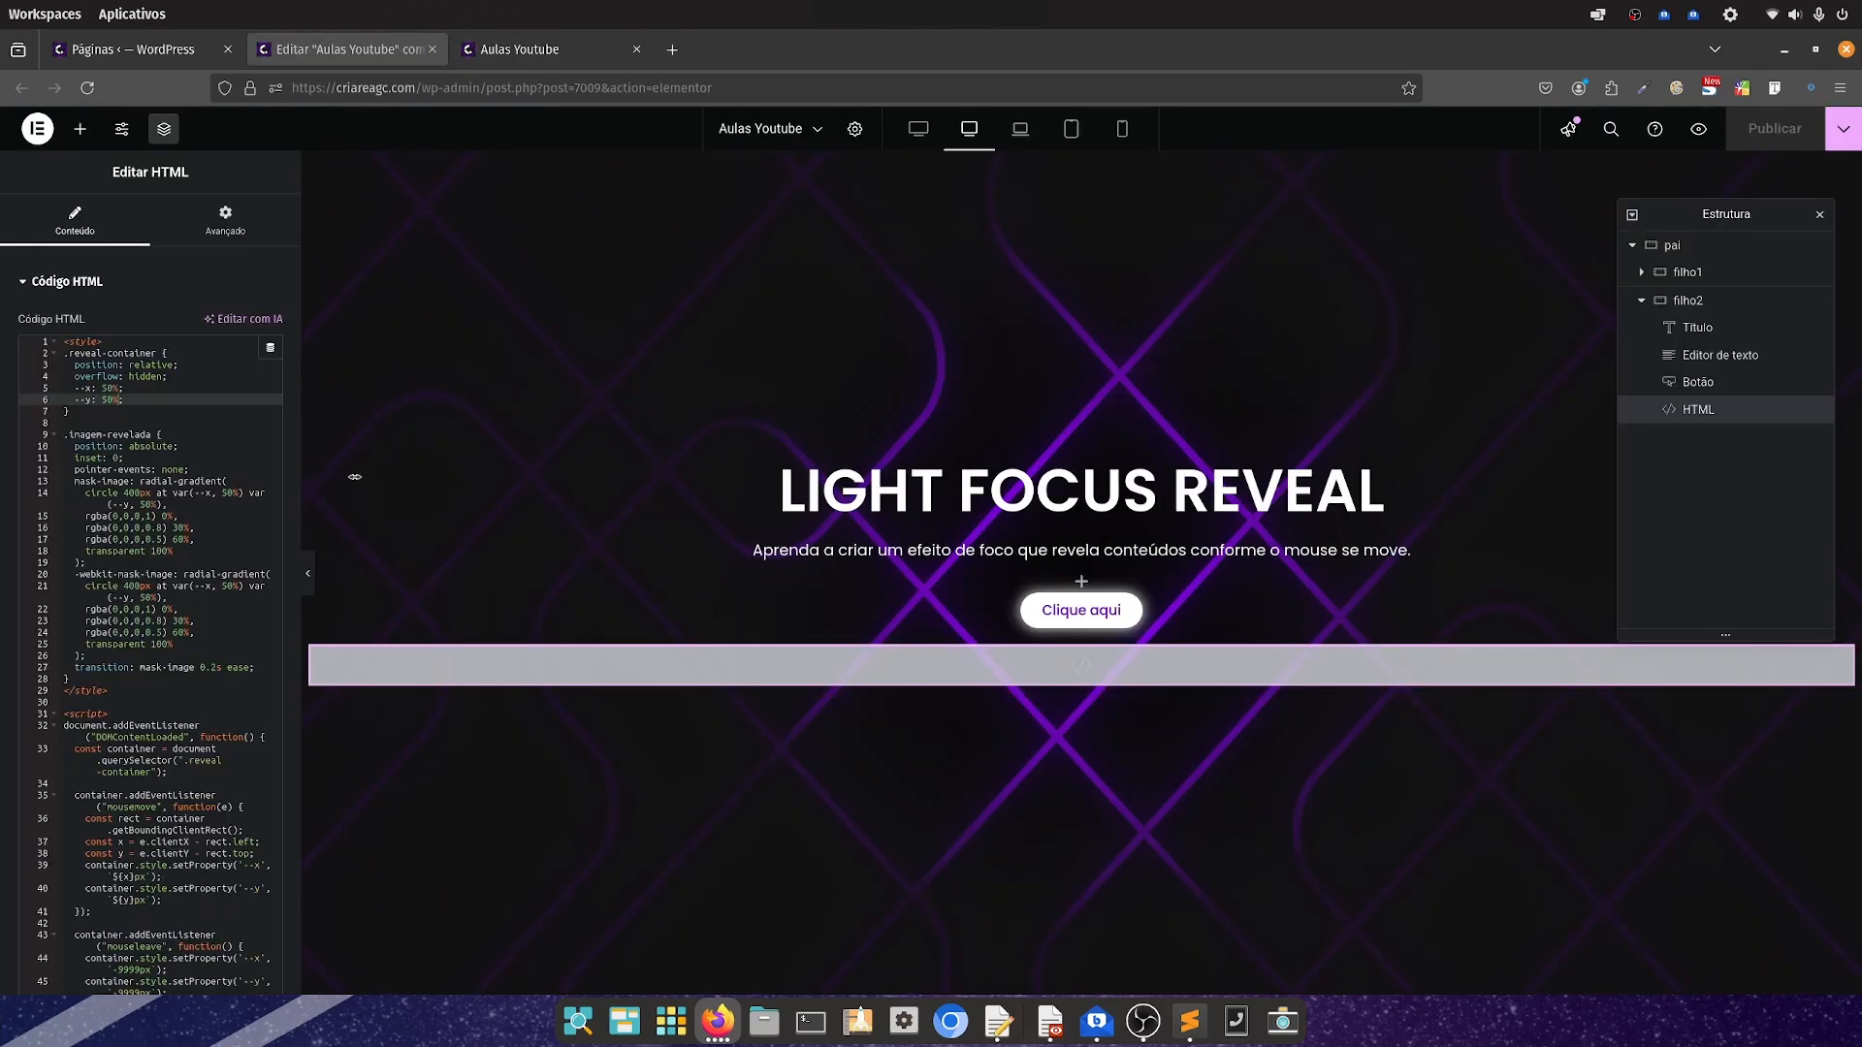
Set the --x value in the script's mouseleave listener to 50%
scroll(105, 676, down, 3)
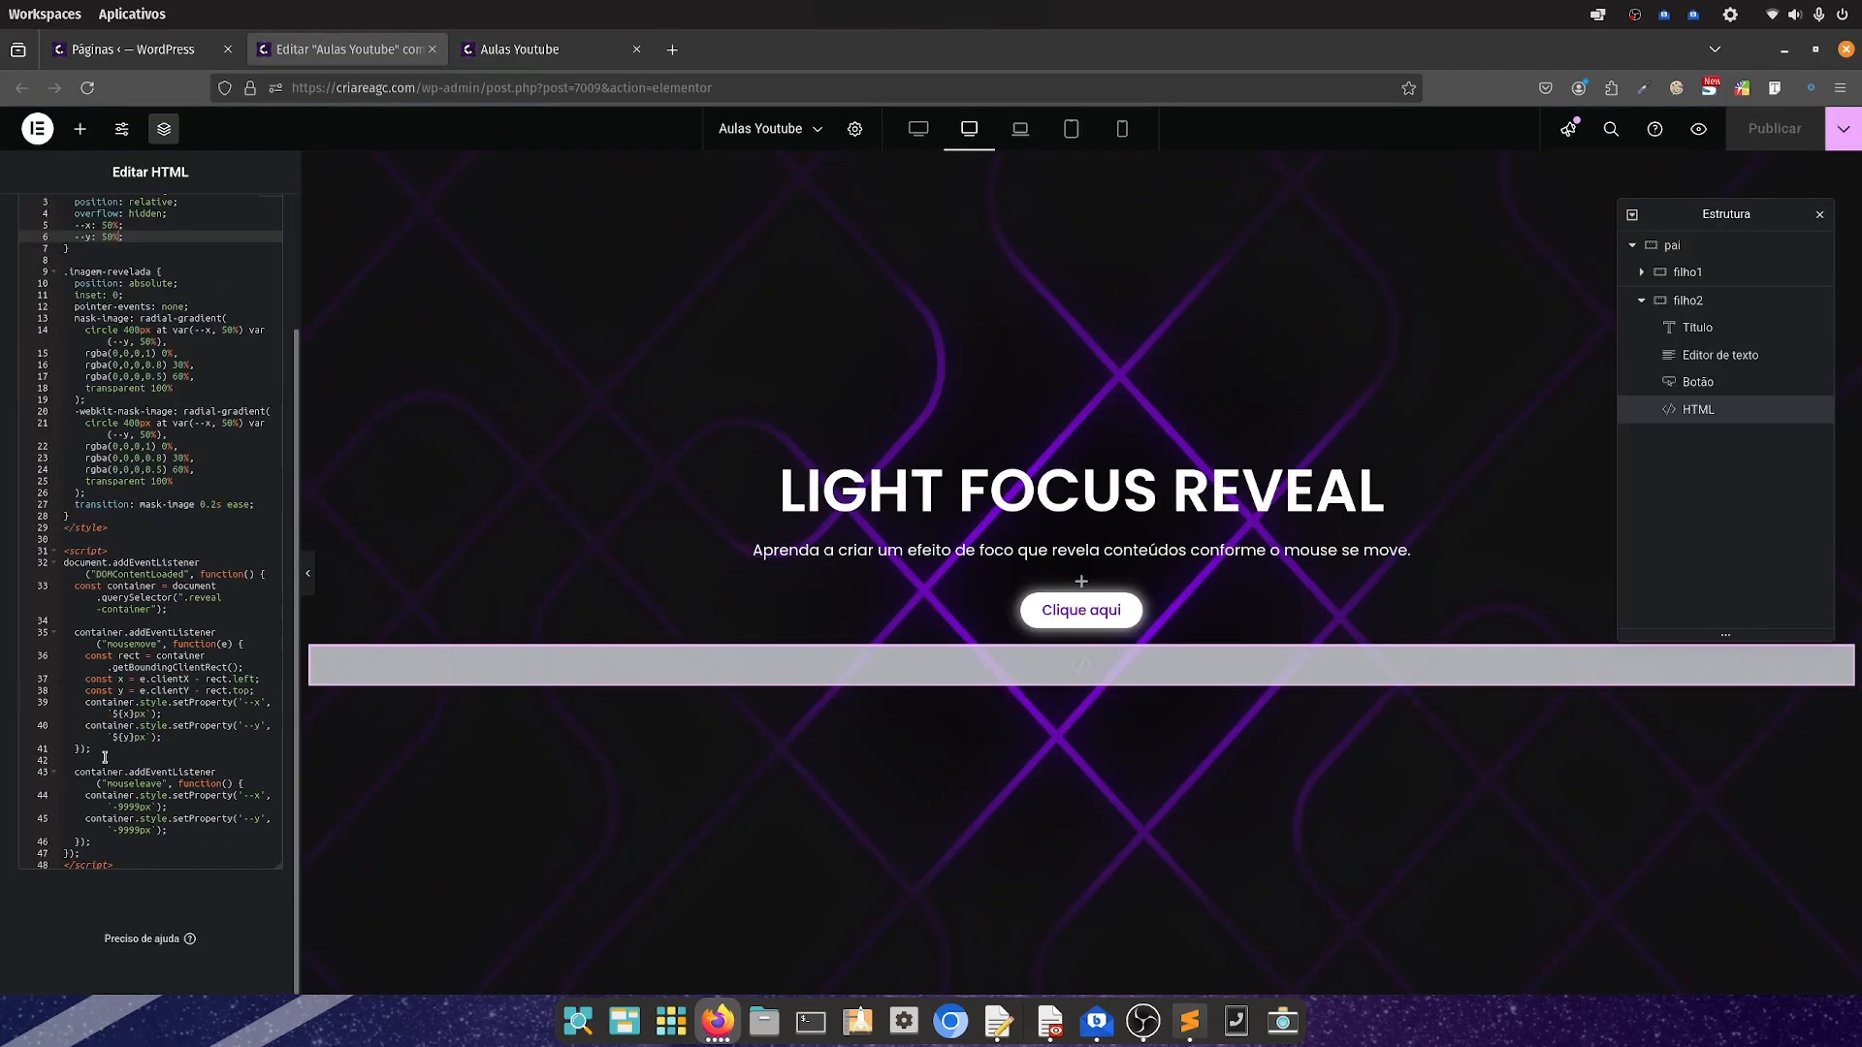
click(151, 808)
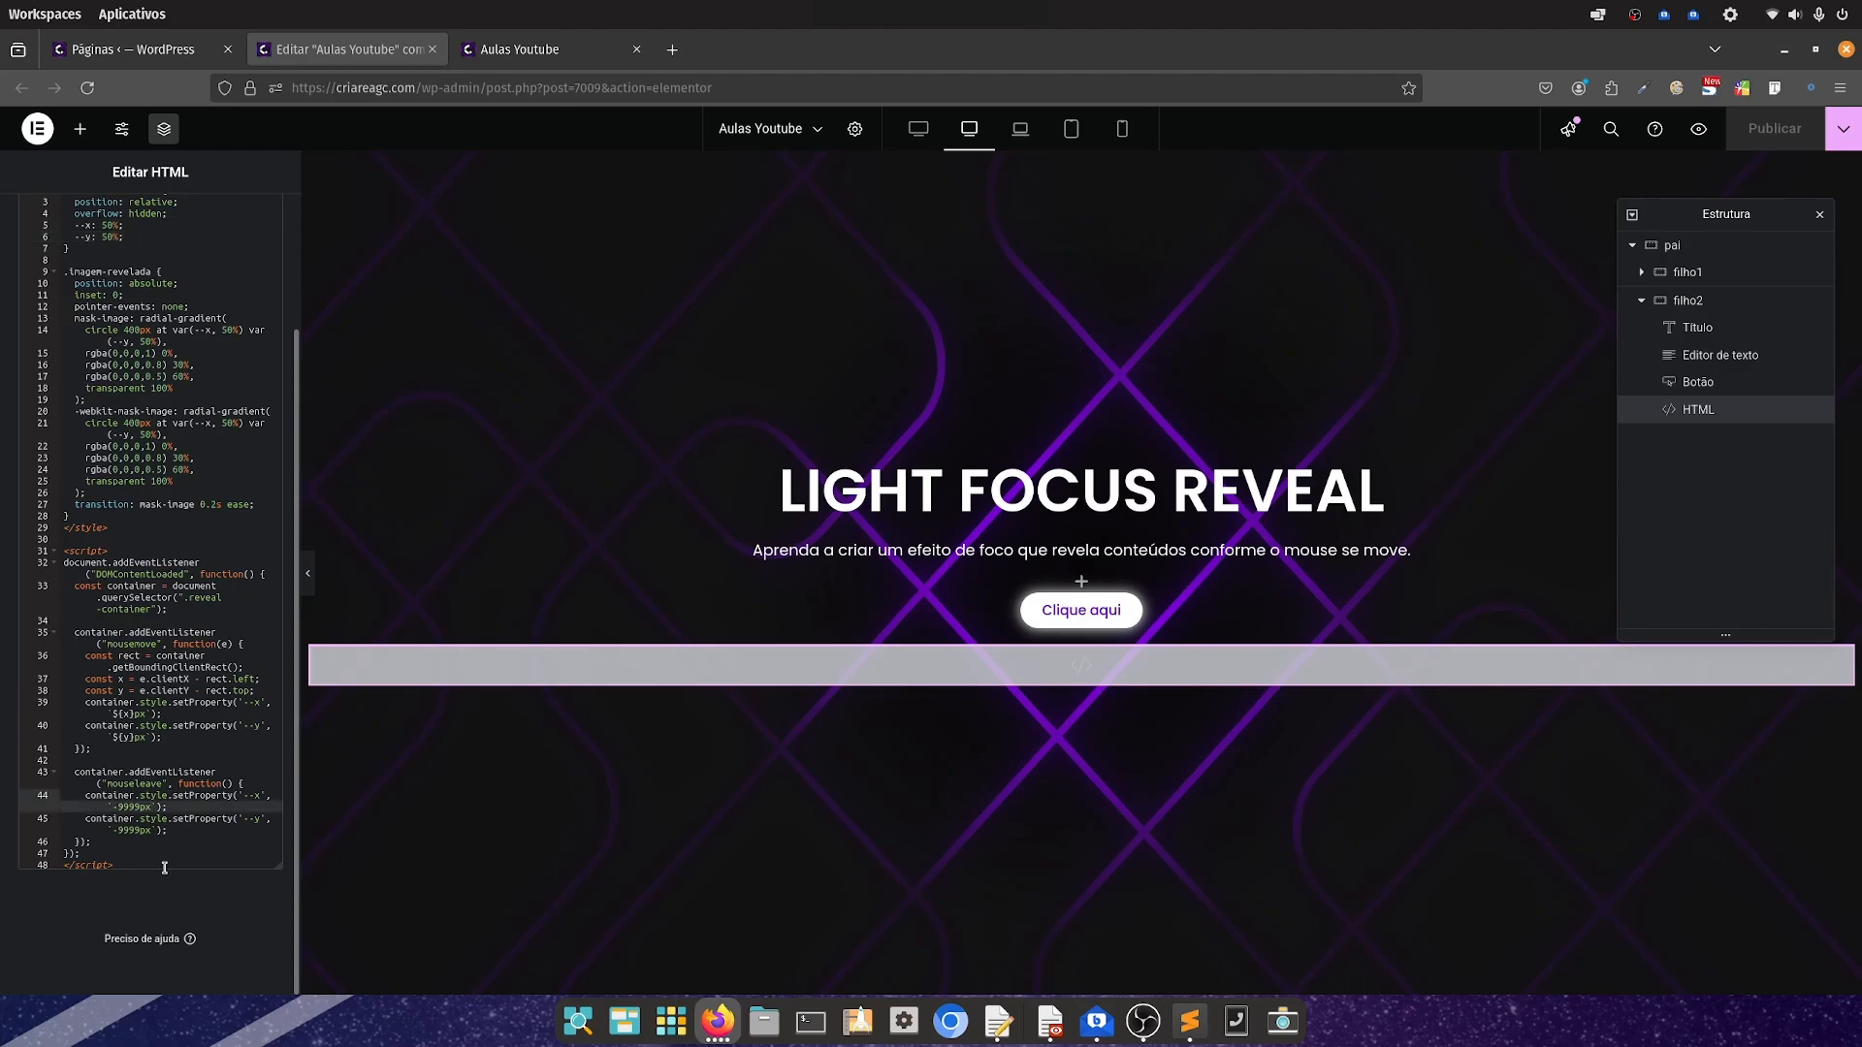
key(BackSpace)
key(BackSpace)
key(BackSpace)
key(BackSpace)
key(BackSpace)
key(BackSpace)
key(BackSpace)
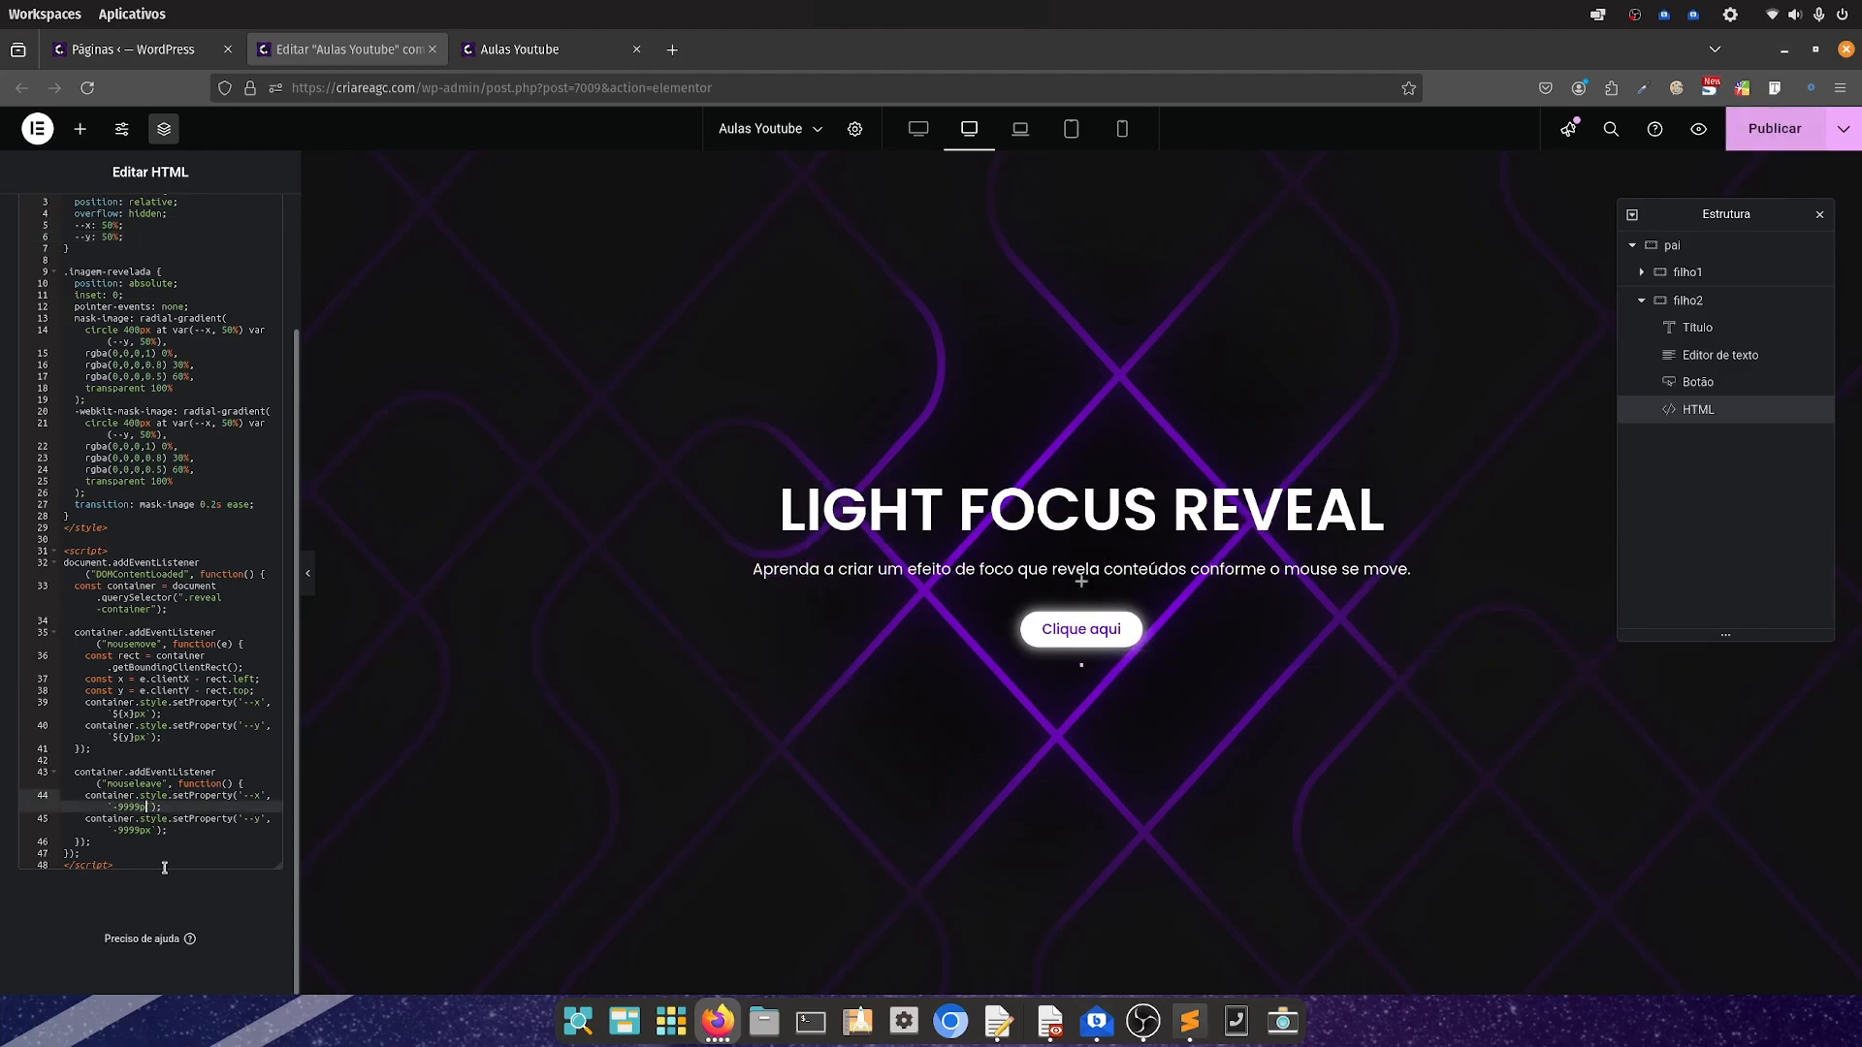
text(50%)
Set the --y value in the script's mouseleave listener to 50%
key(Down)
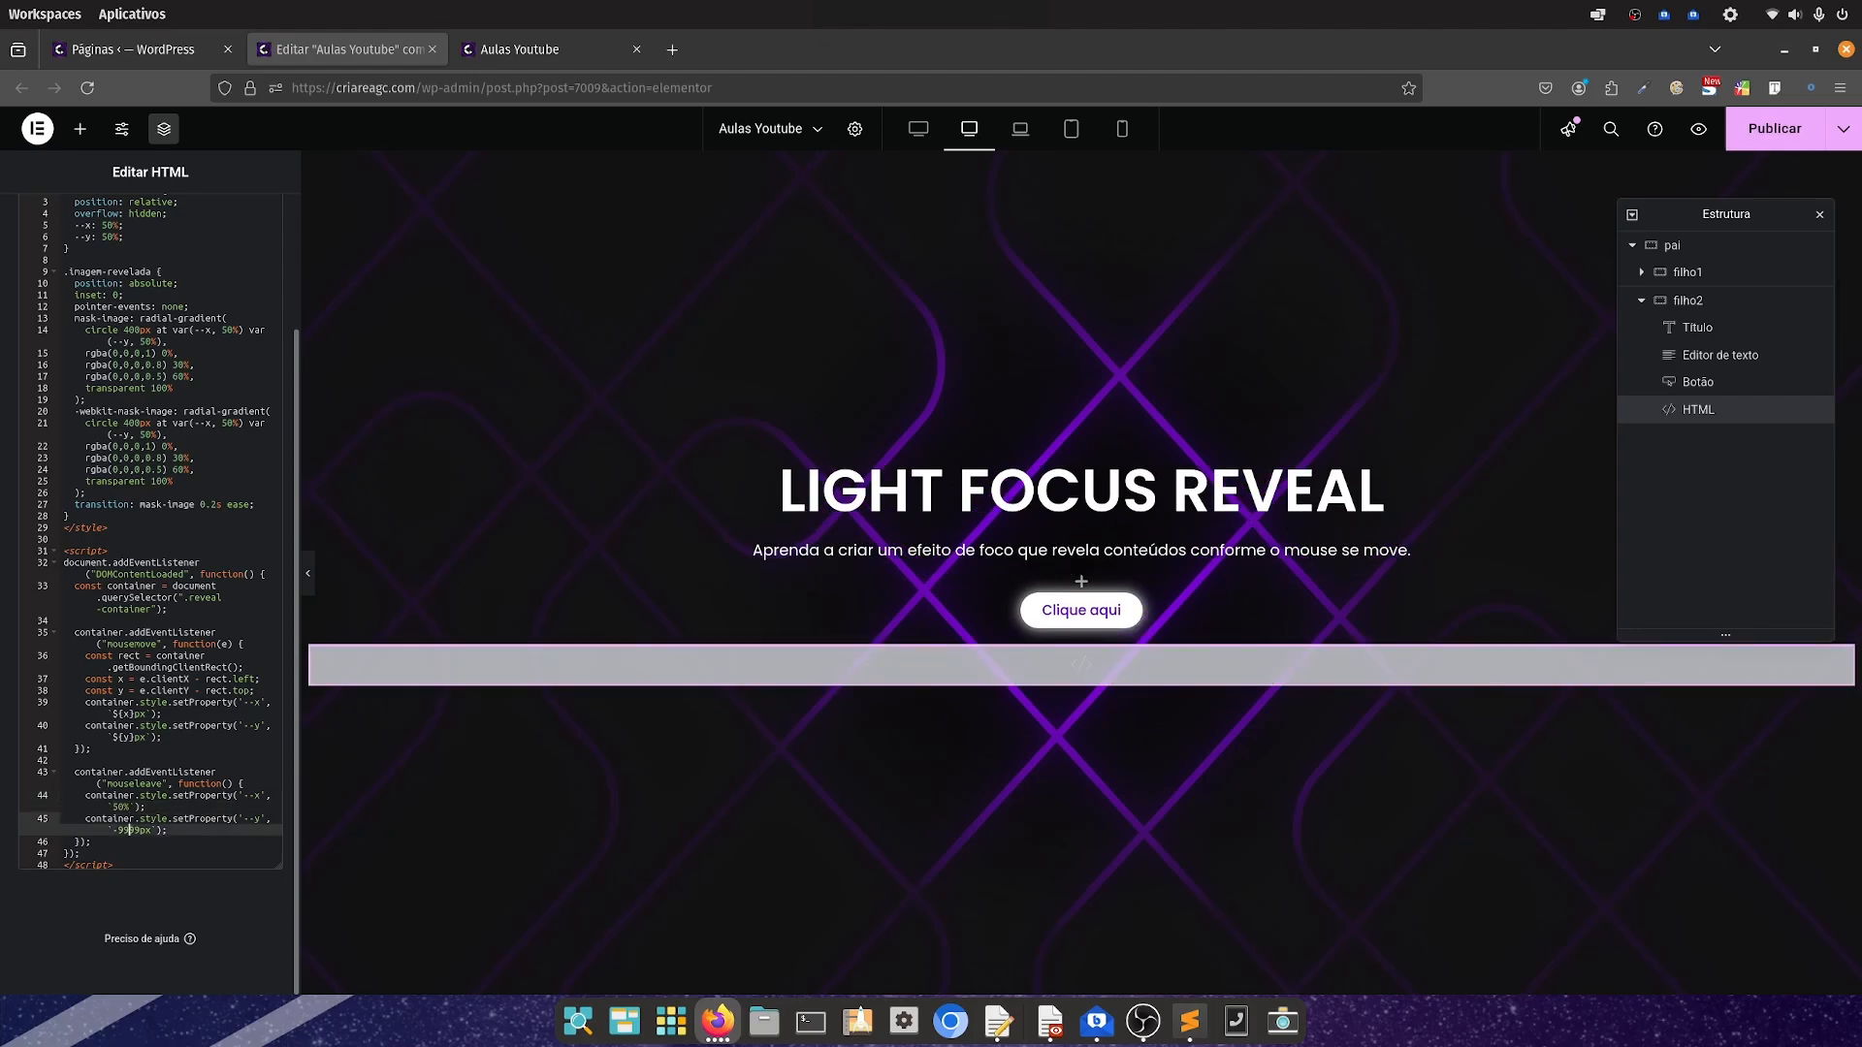
key(Right)
key(BackSpace)
key(BackSpace)
key(BackSpace)
key(BackSpace)
key(BackSpace)
key(BackSpace)
key(BackSpace)
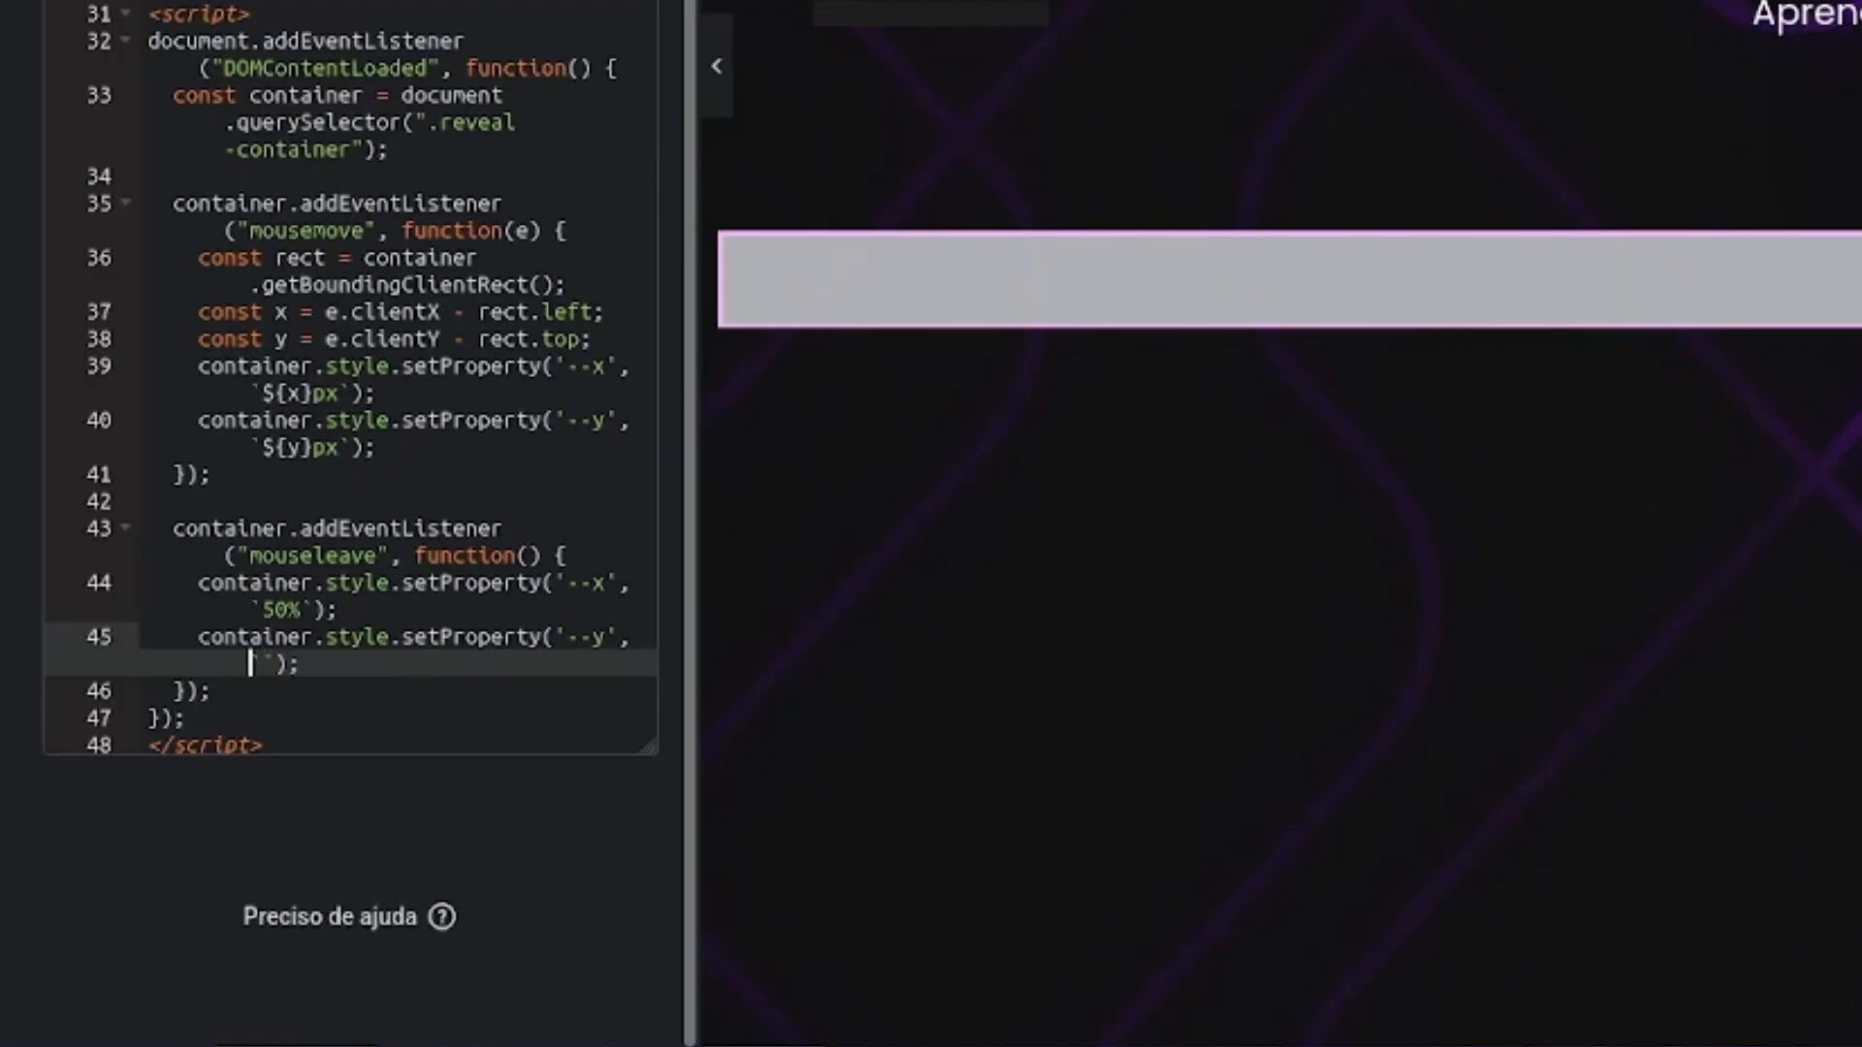
key(Left)
key(Right)
key(Right)
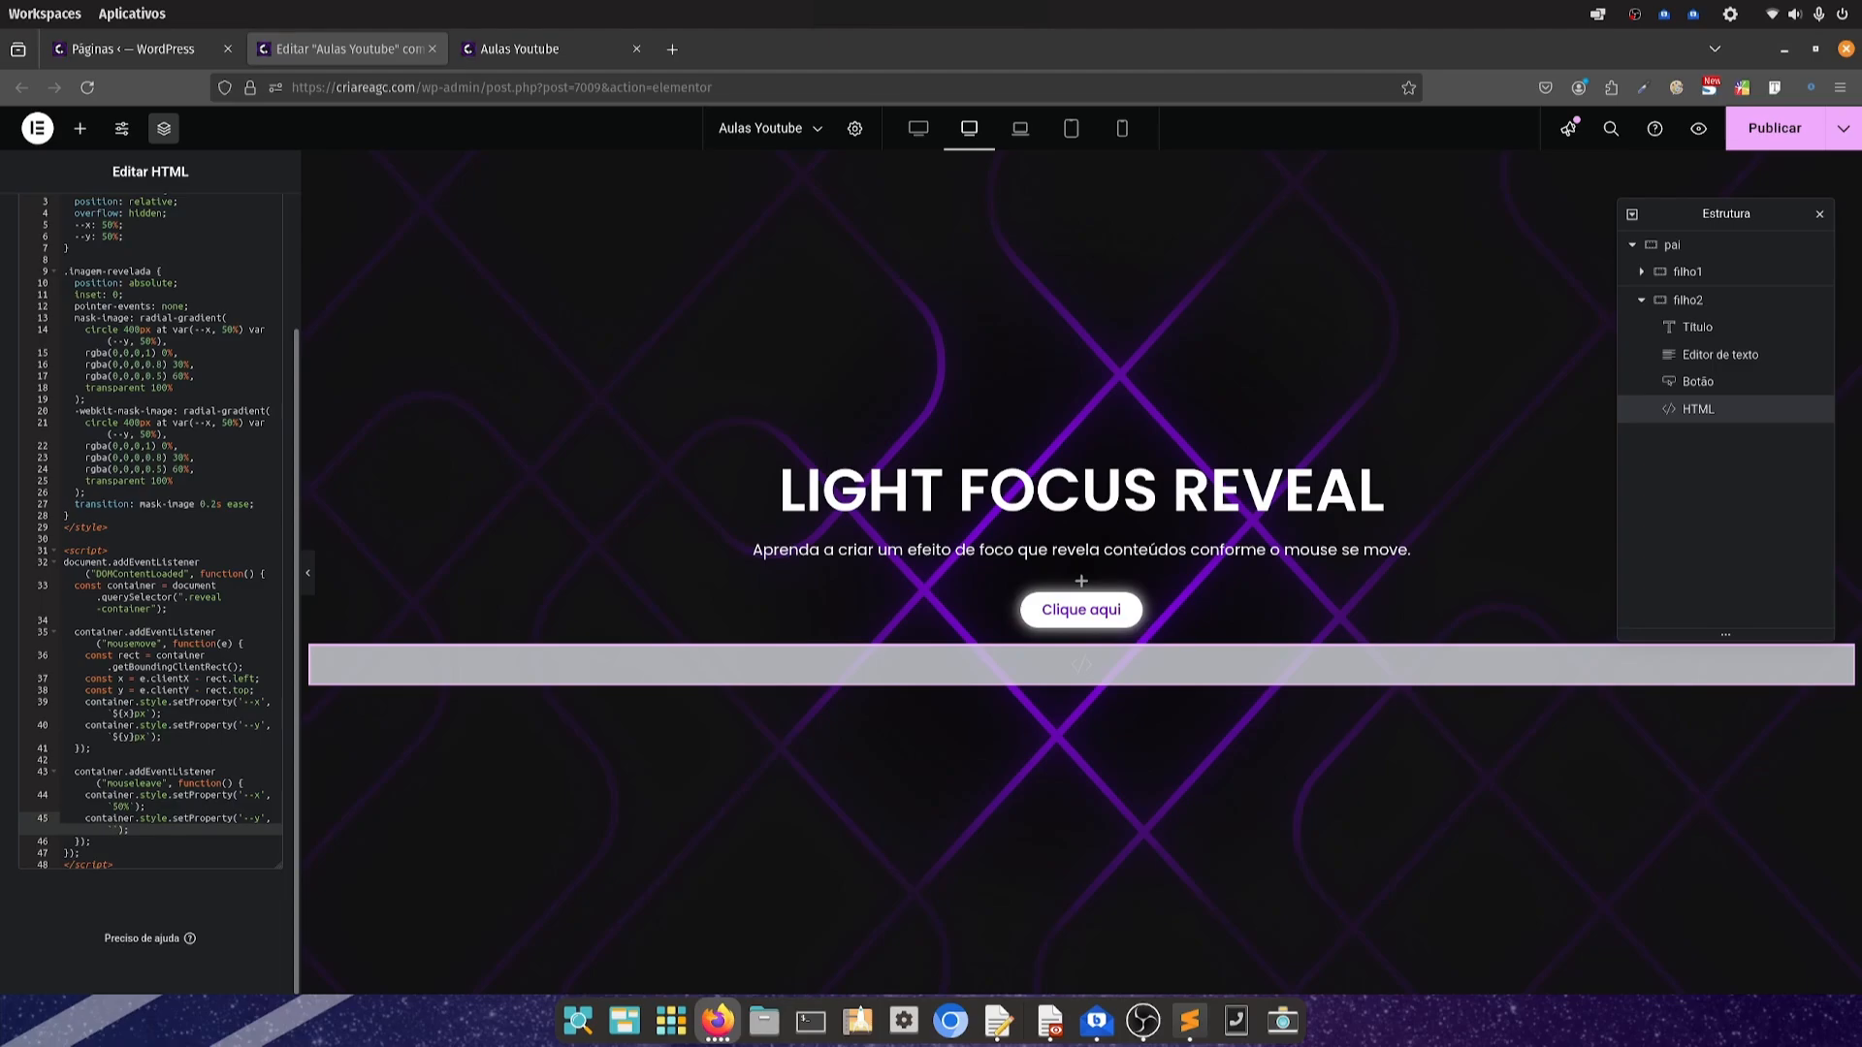
text(50%)
Publish the page, check where the light goes when the mouse leaves in the Aulas Youtube preview, and return to the editor
click(1746, 133)
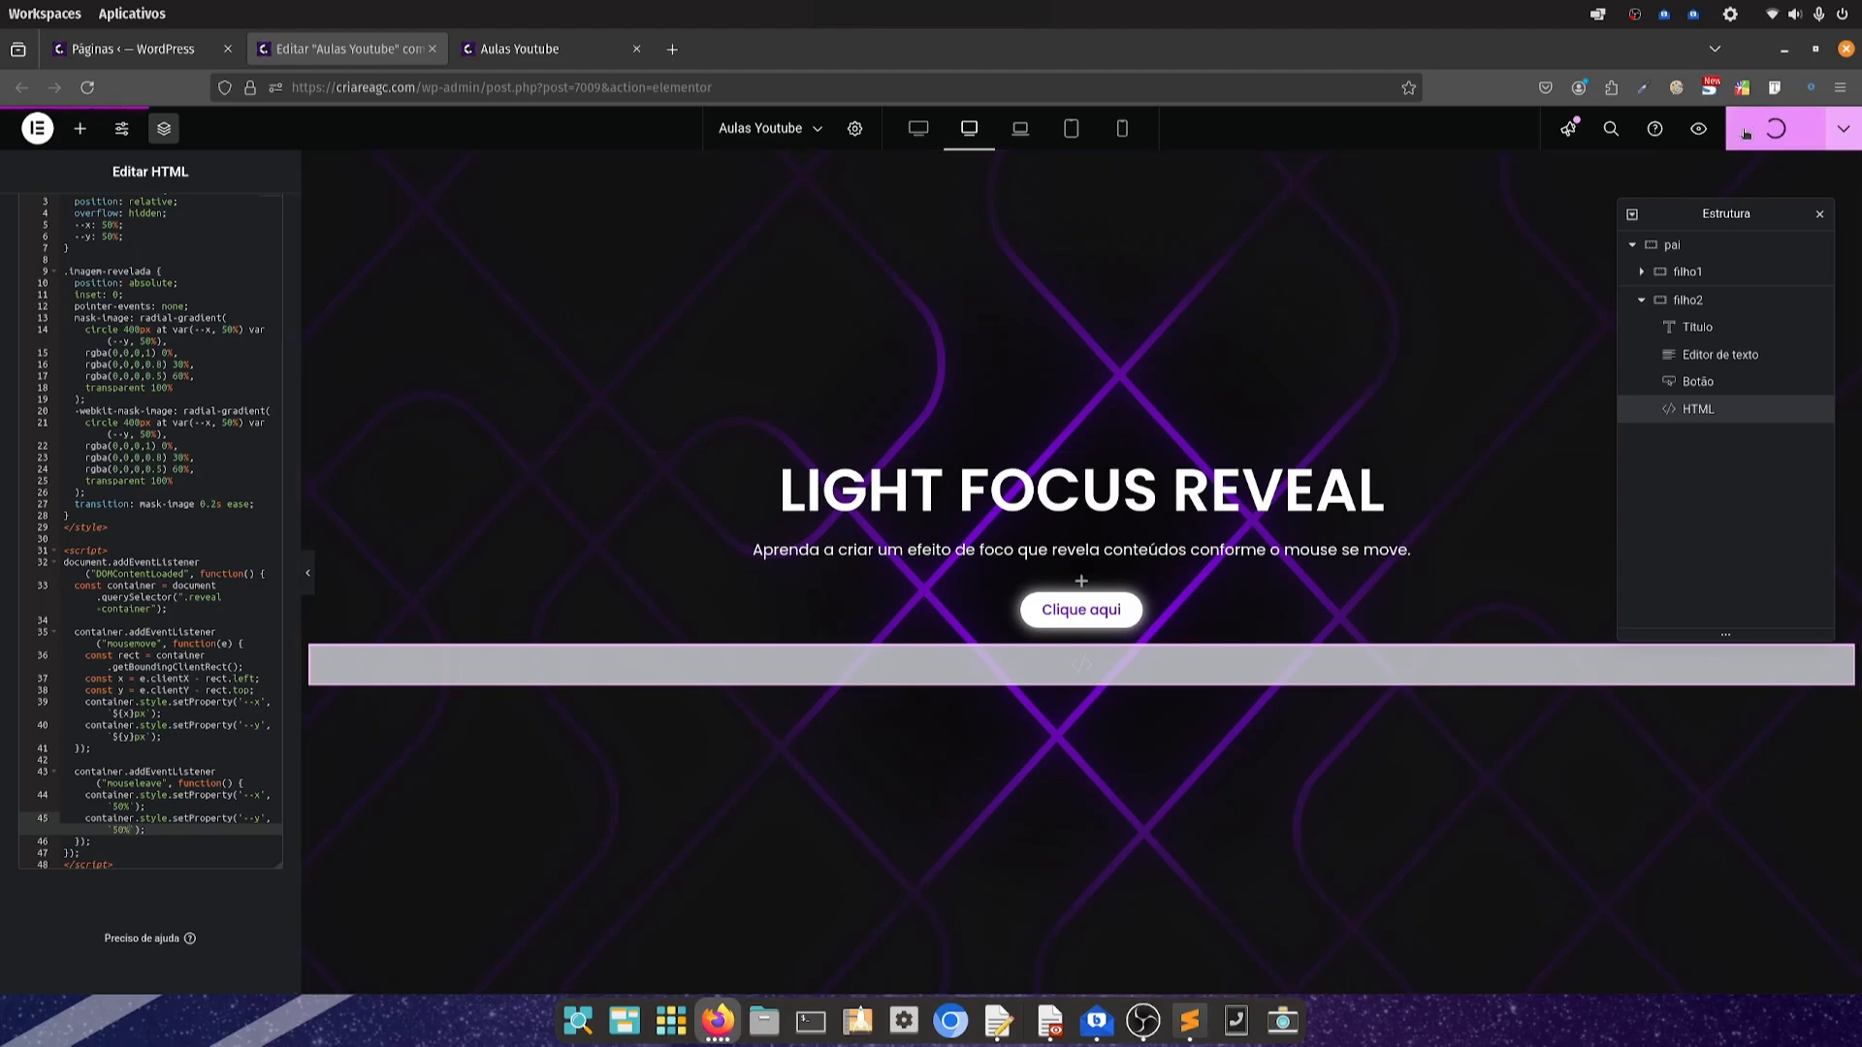
click(514, 50)
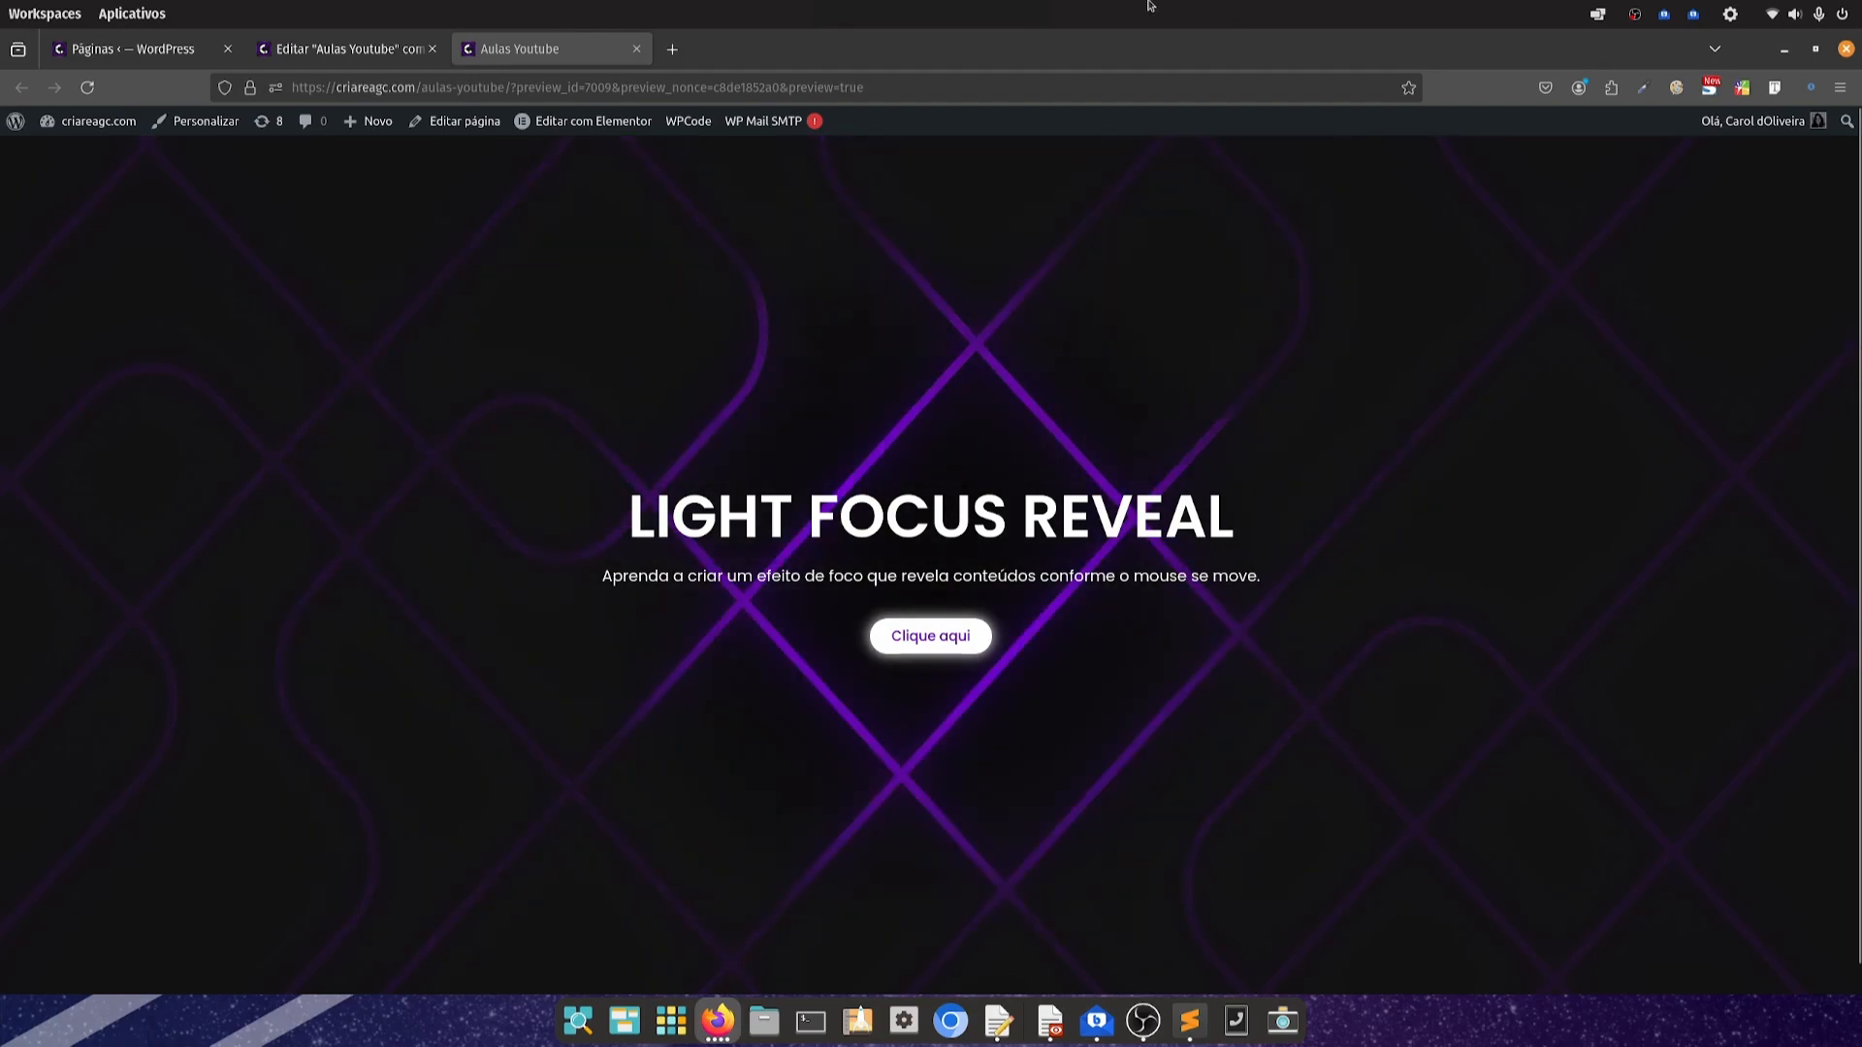
click(314, 61)
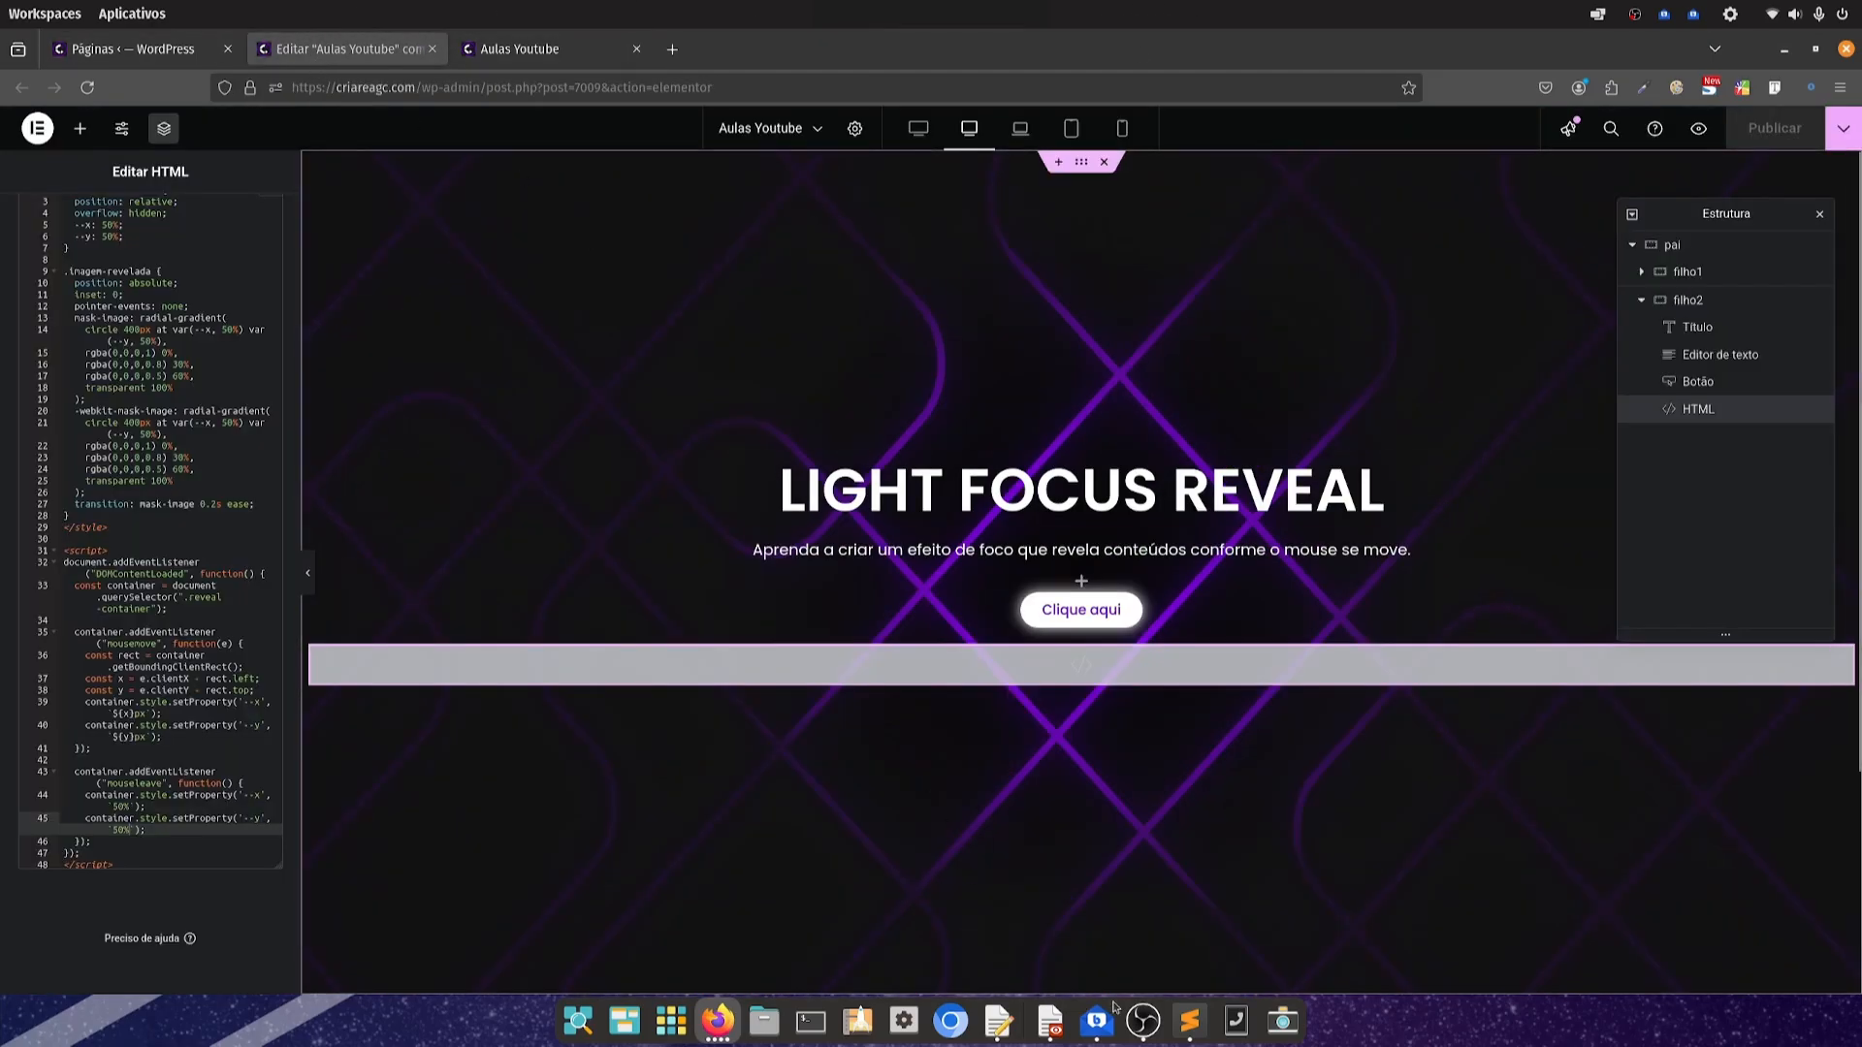
Replace the script's mouseleave listener and closing brackets with the SMOOTH version copied from the Sublime Text file, and publish the page
click(1189, 1020)
scroll(1102, 617, down, 13)
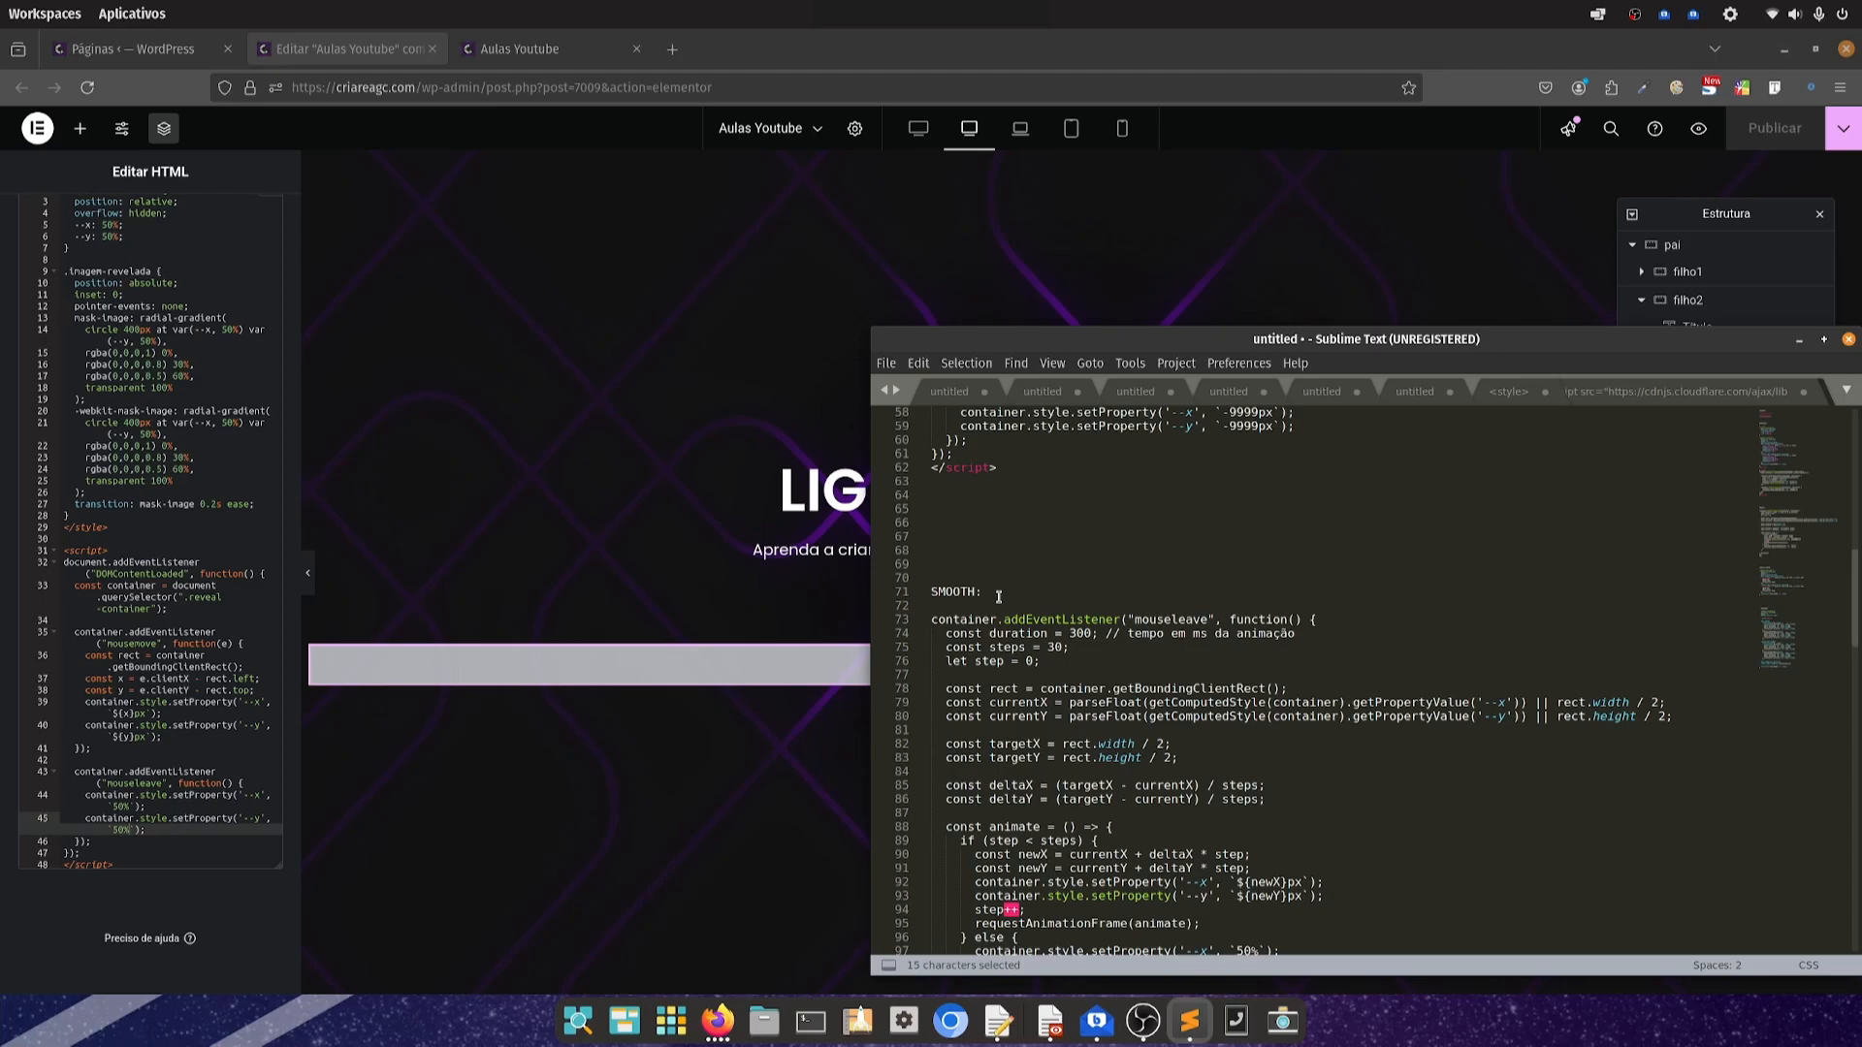
scroll(1028, 572, down, 9)
scroll(1060, 549, up, 5)
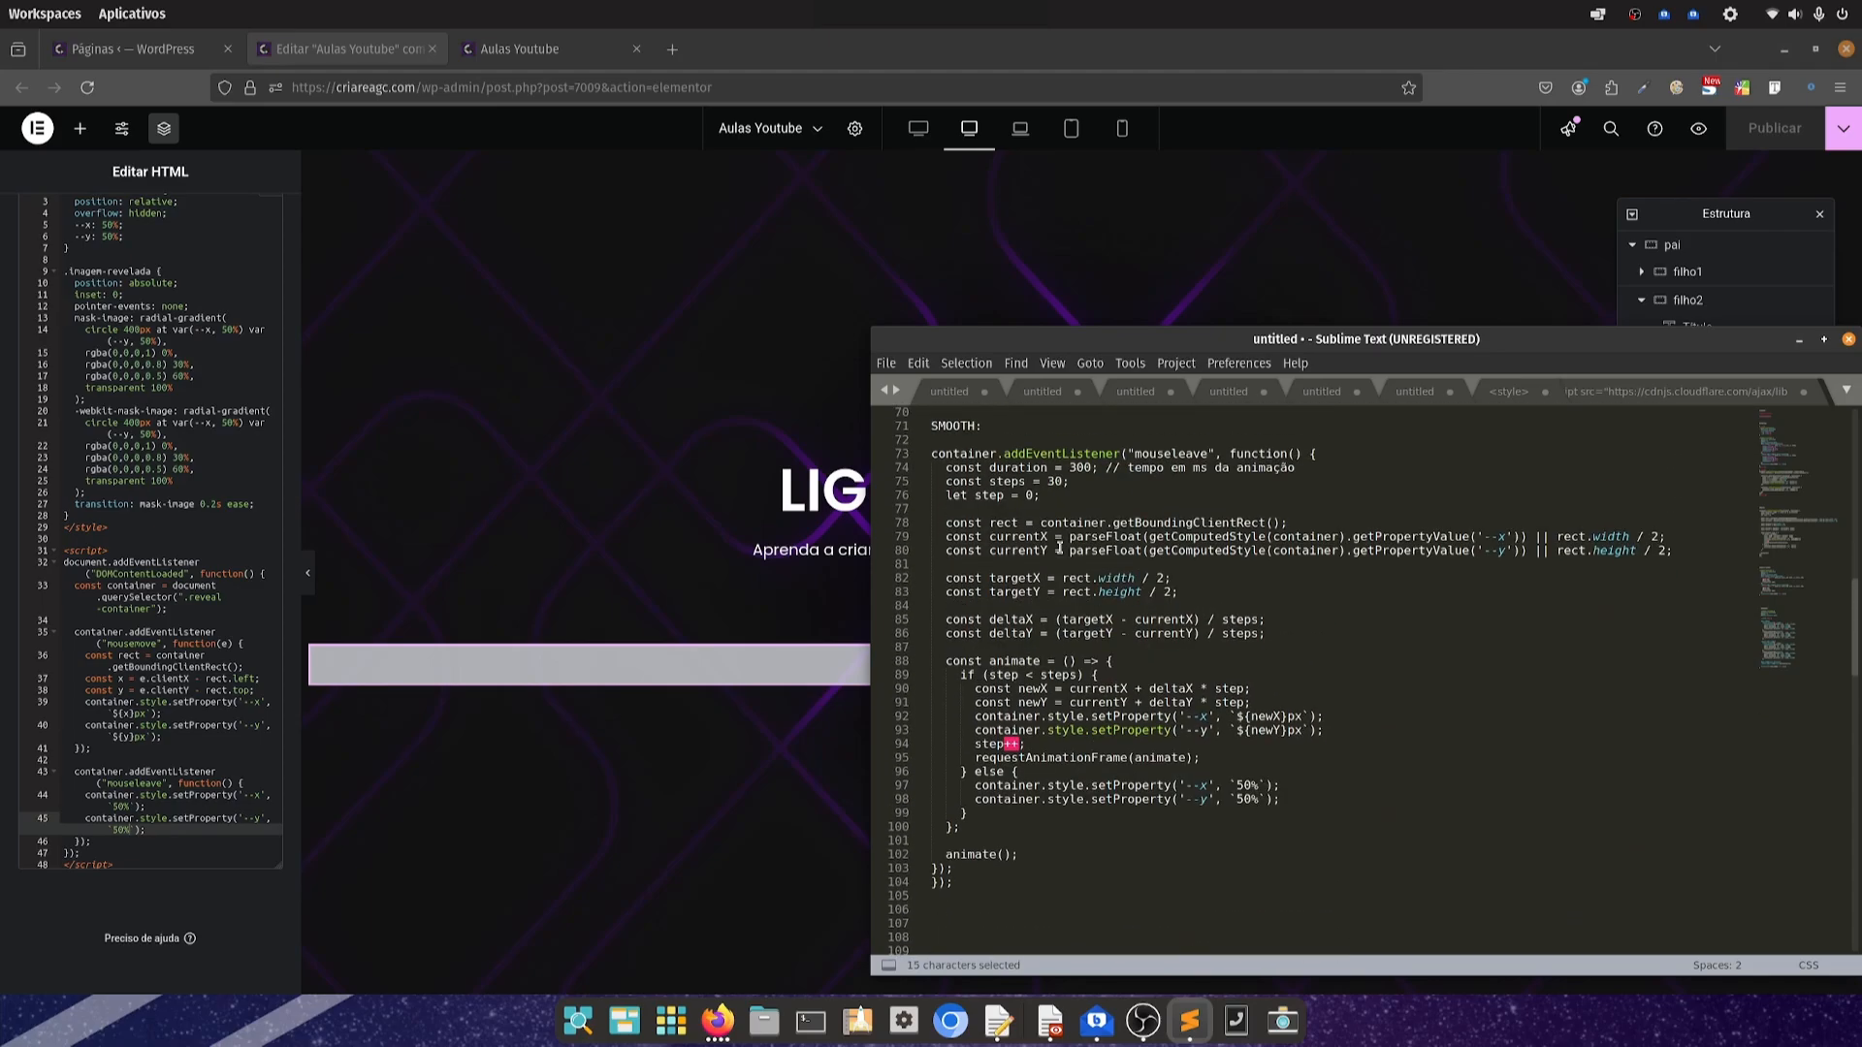
scroll(1060, 549, up, 8)
scroll(1060, 549, down, 7)
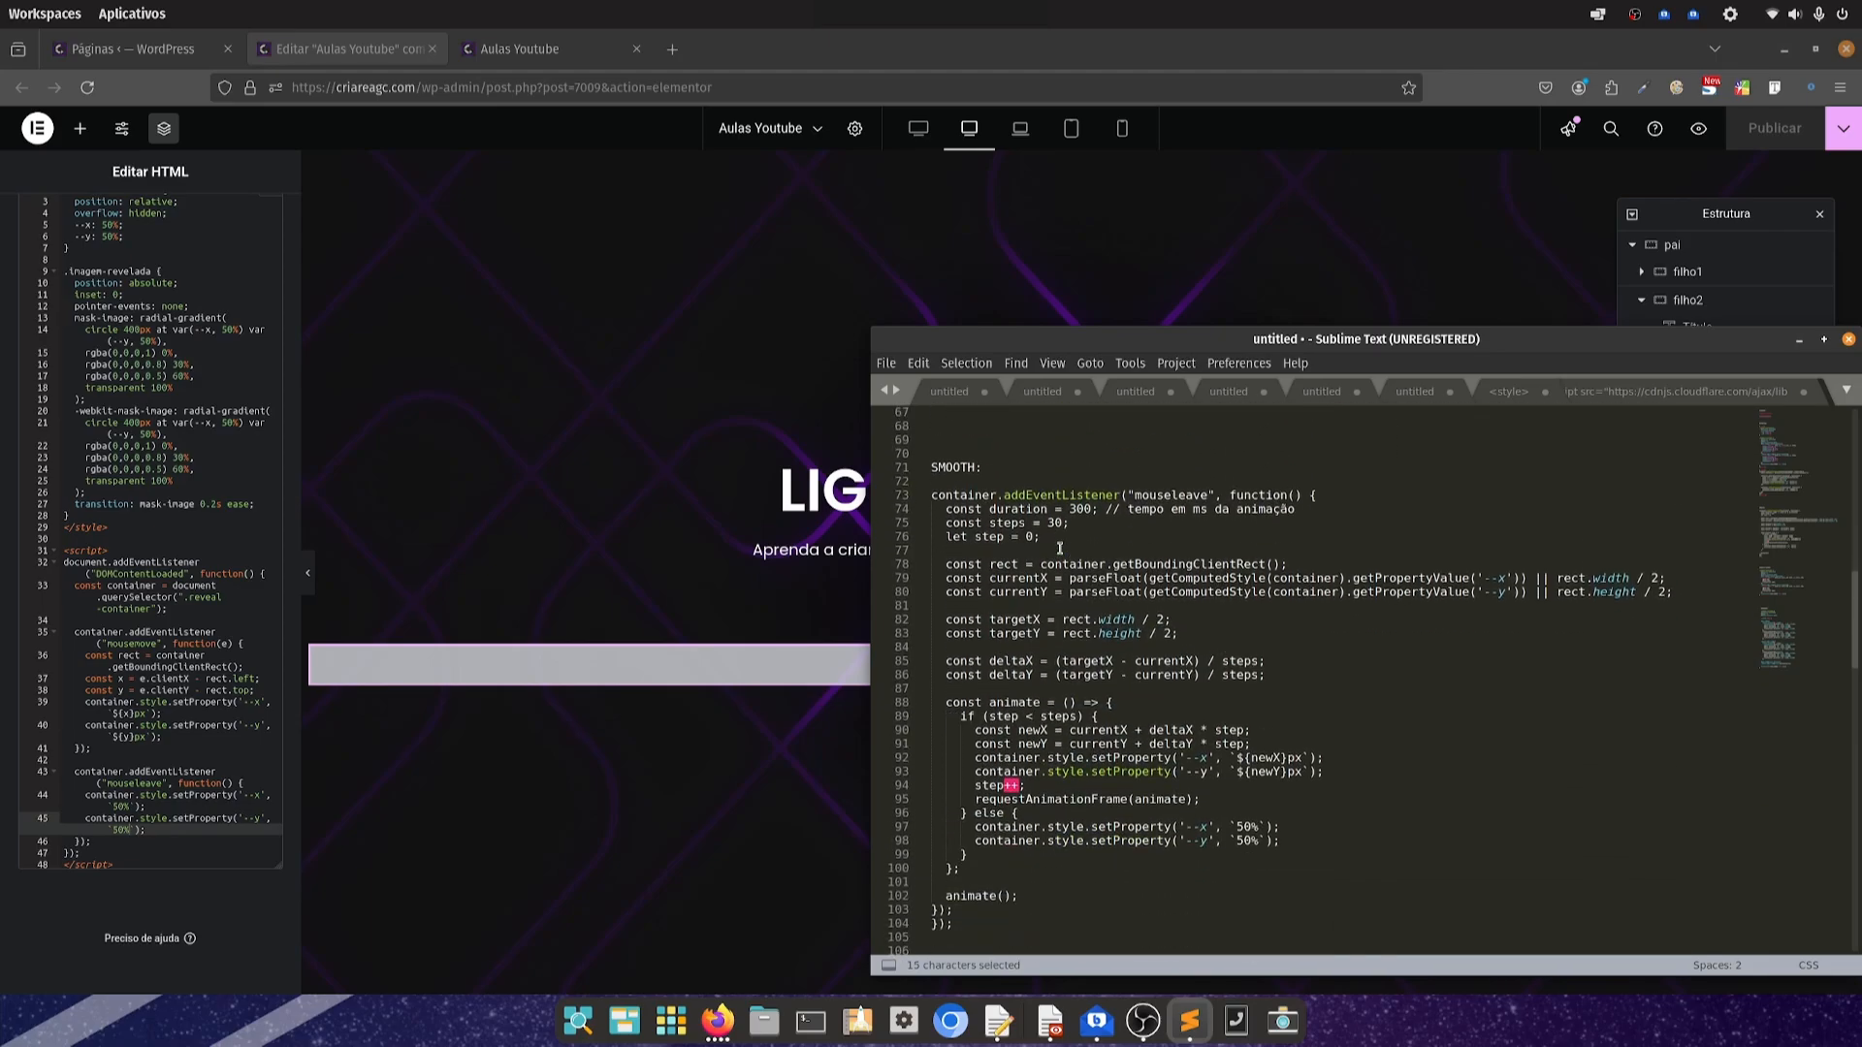
scroll(1060, 549, down, 1)
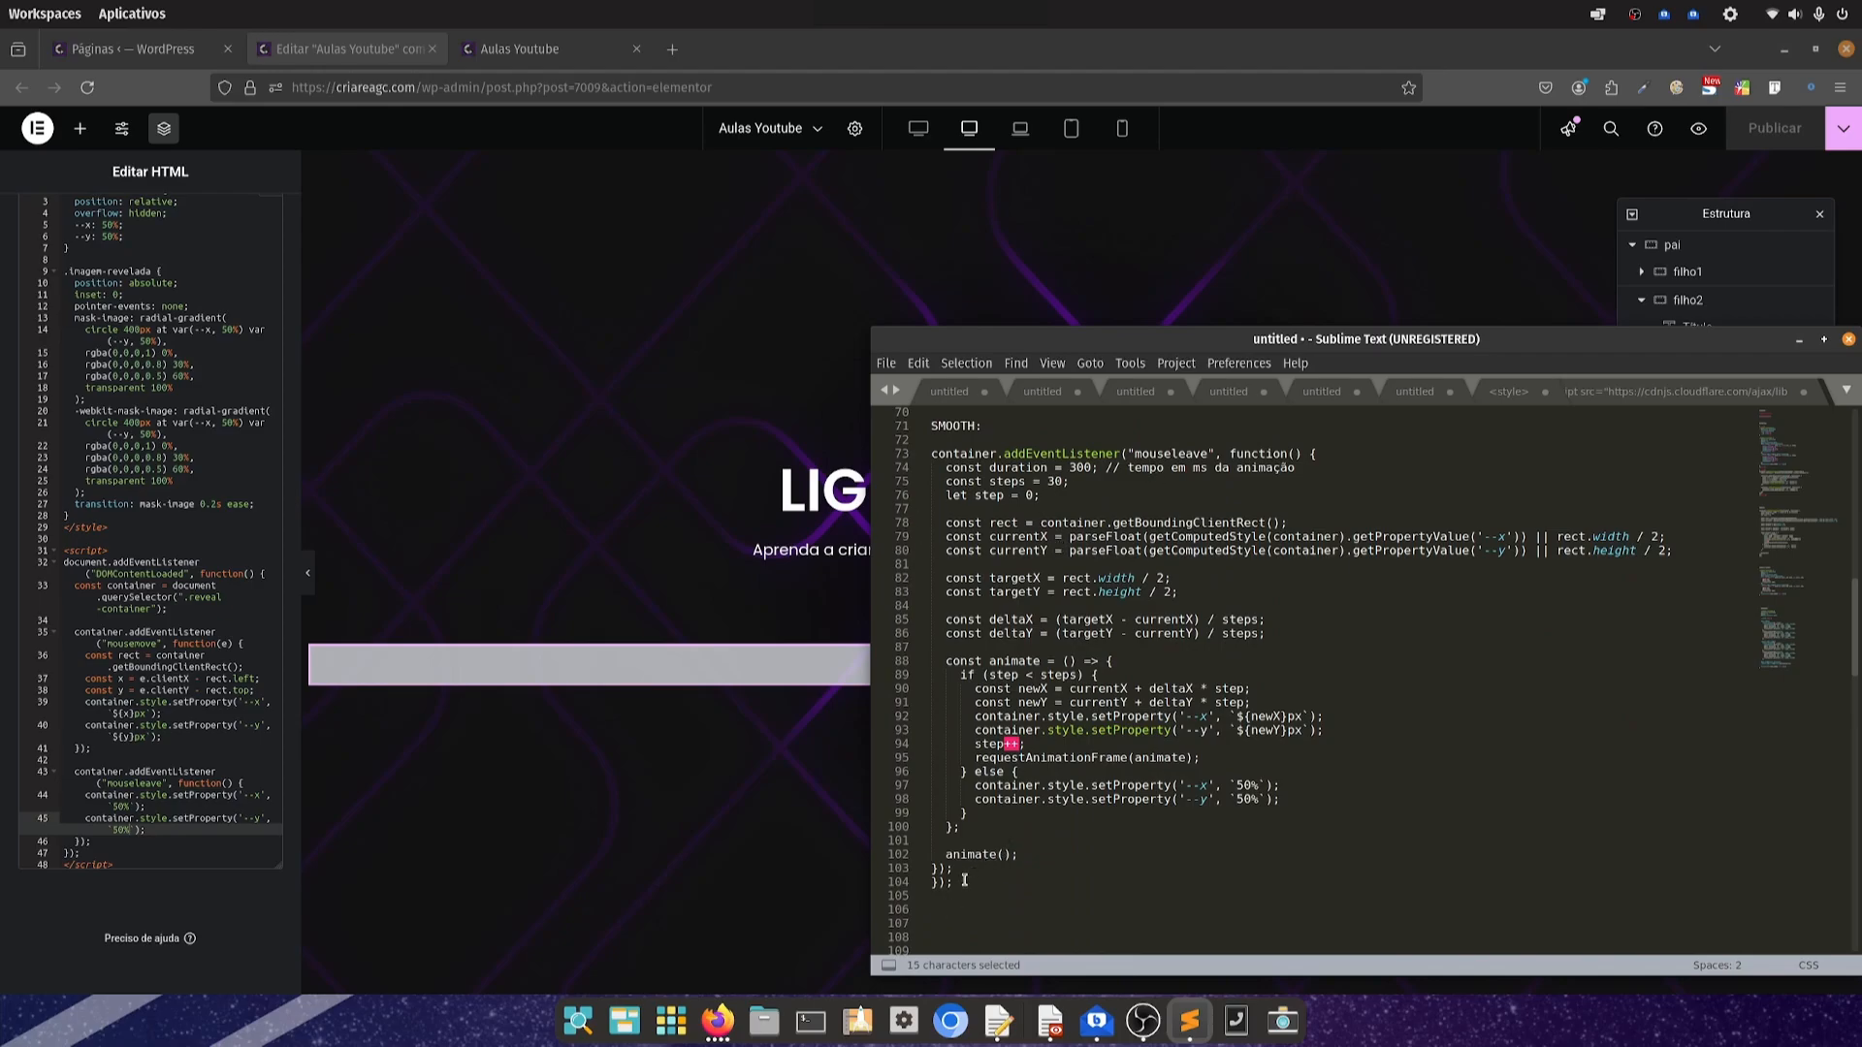
drag(965, 881, 924, 453)
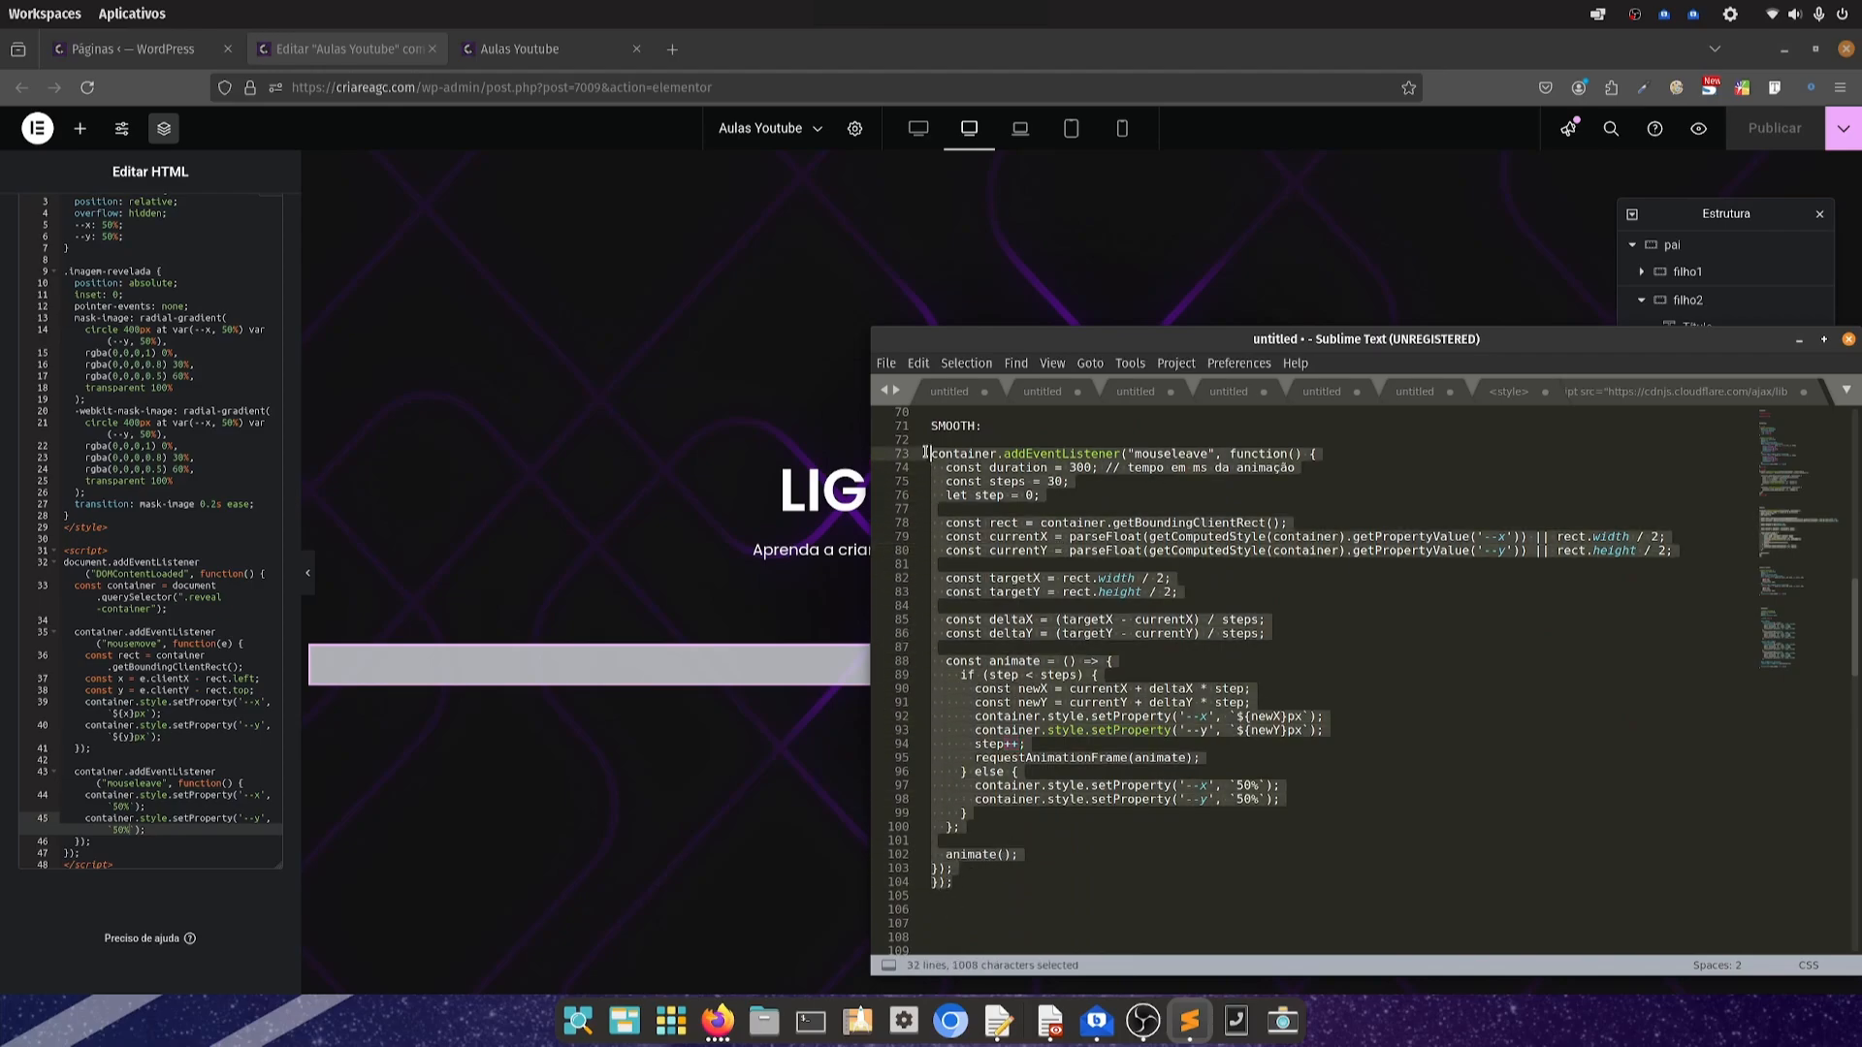
key(ctrl+c)
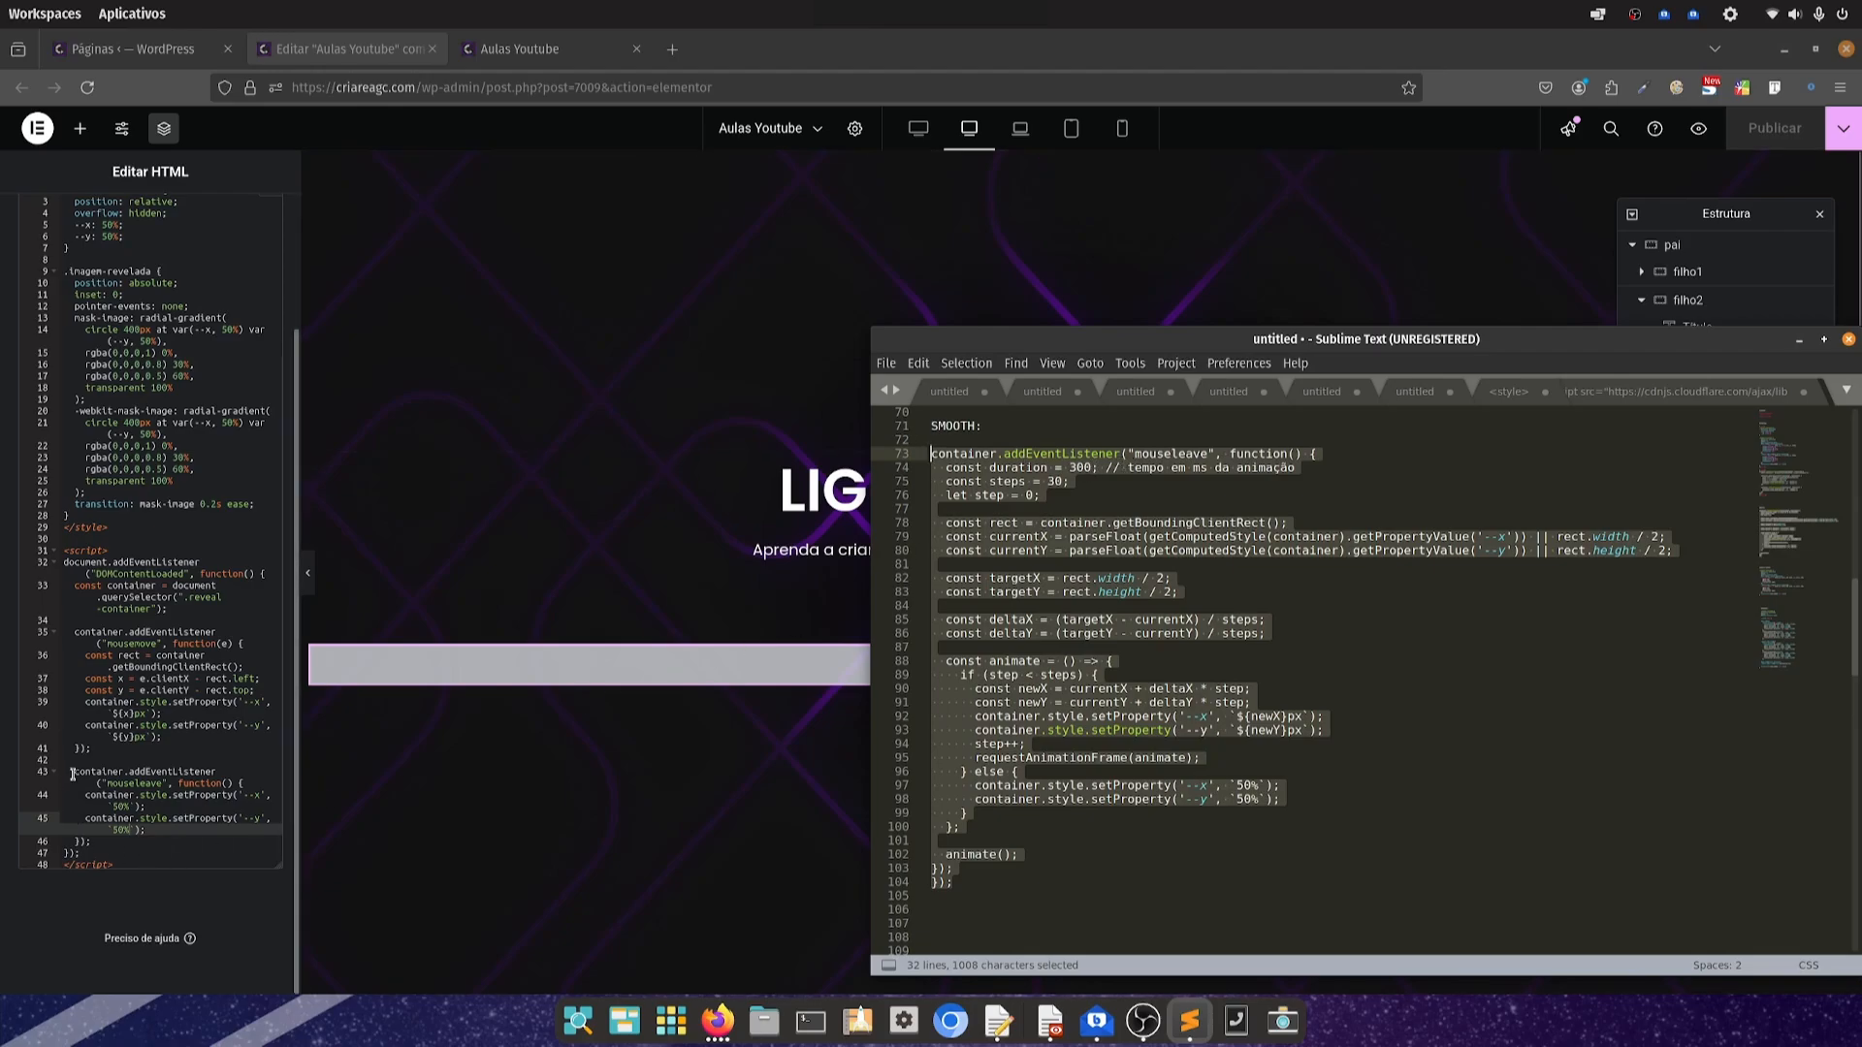
drag(75, 771, 168, 852)
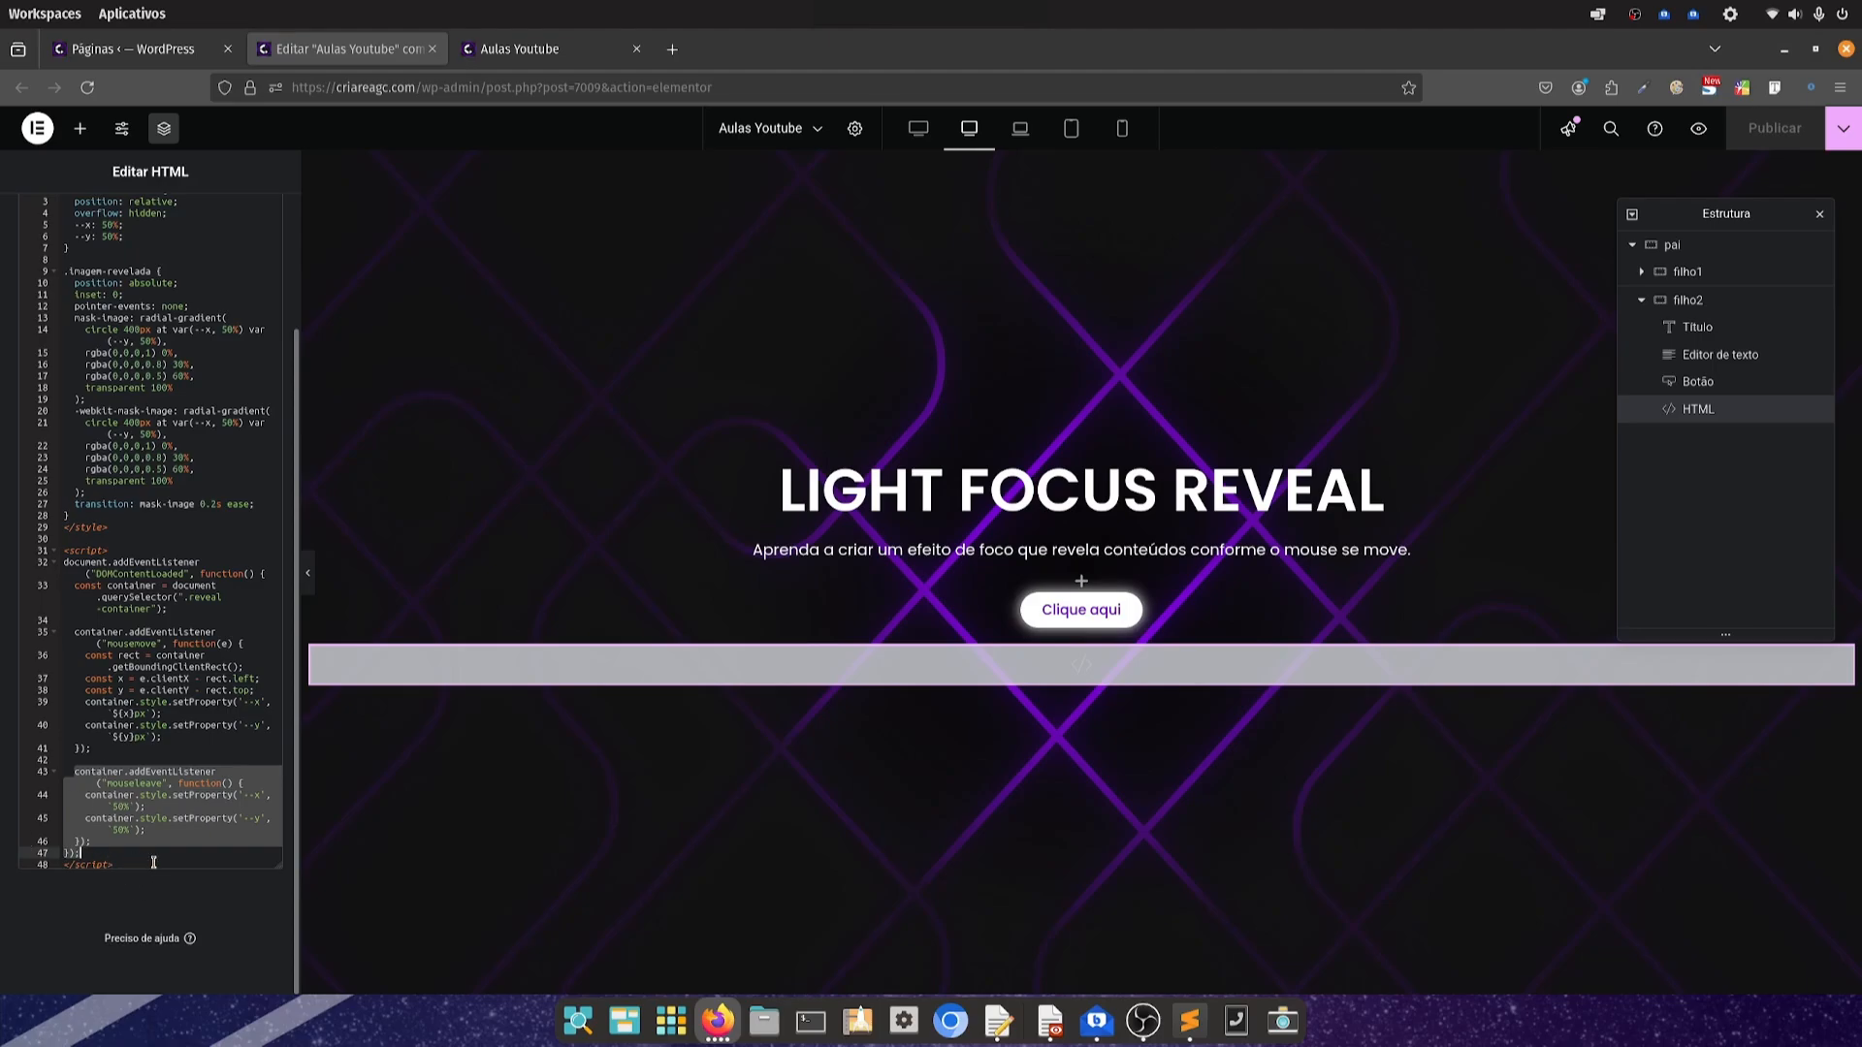
key(ctrl+v)
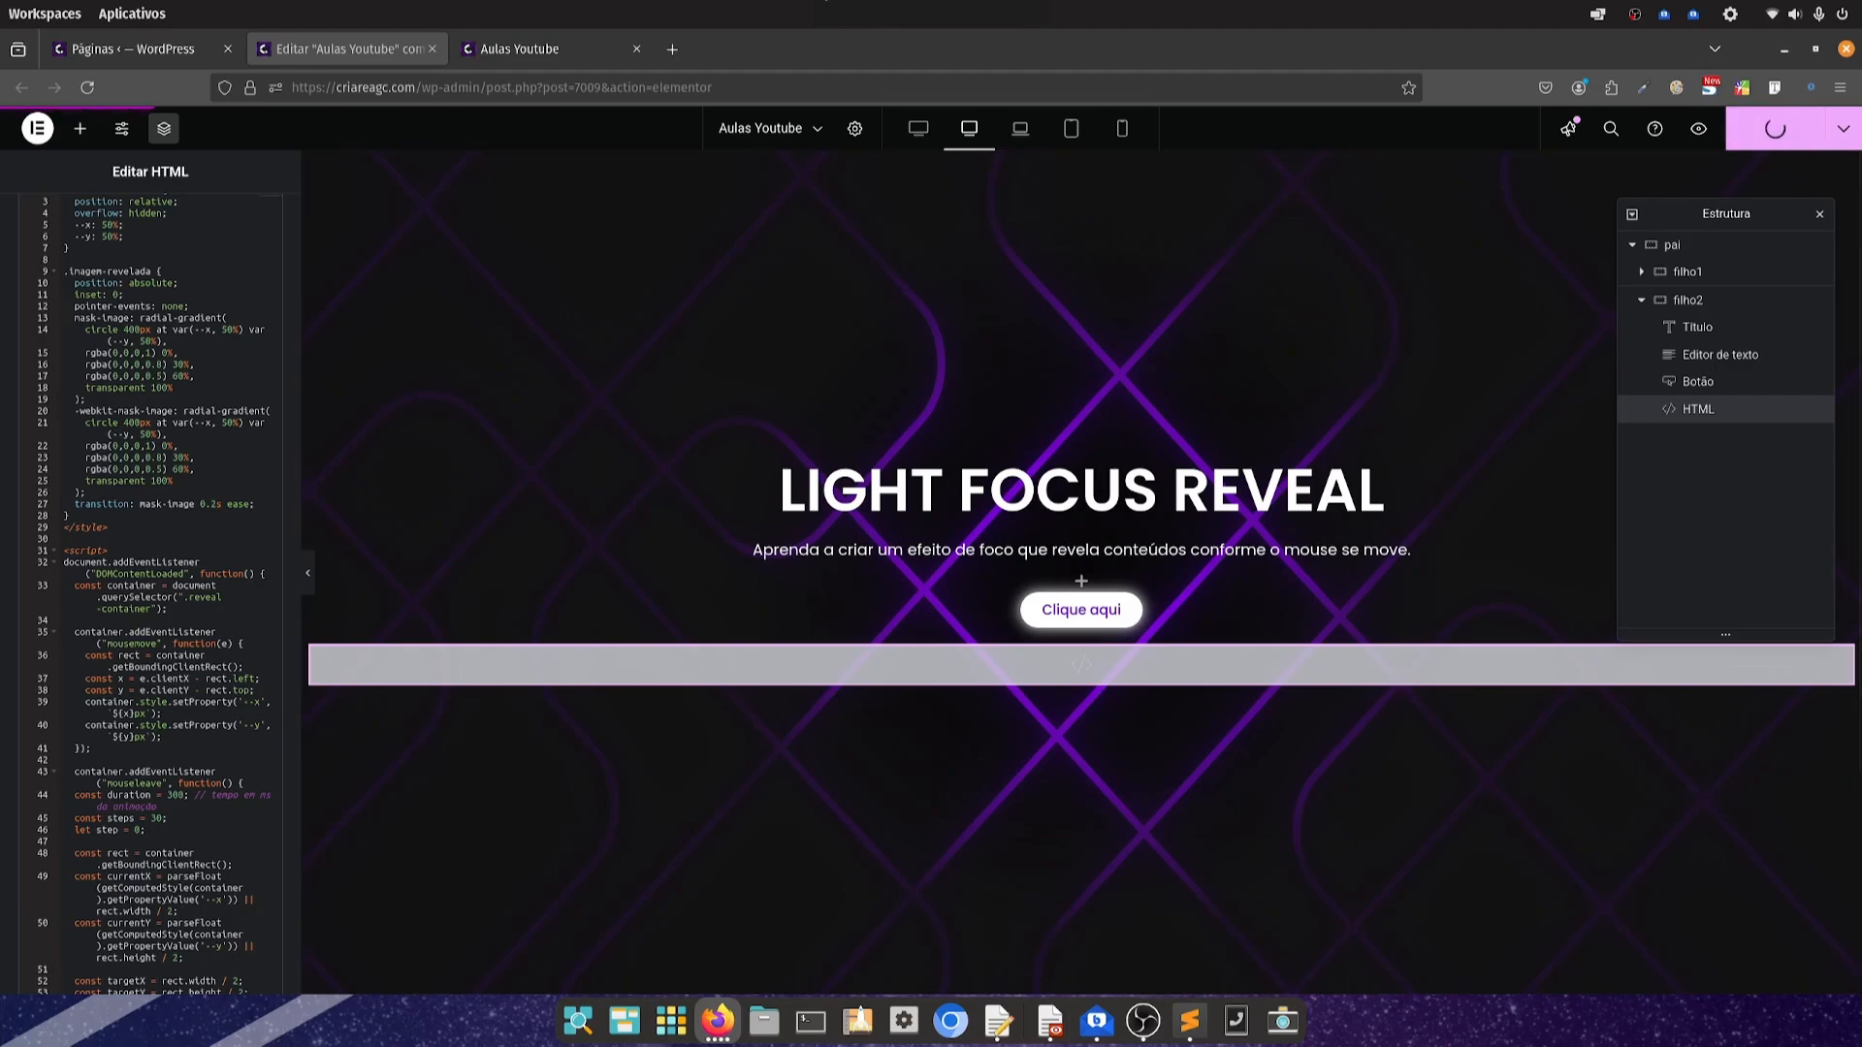
Check how the light returns to the centre on mouse leave in the Aulas Youtube preview, and return to the editor
click(534, 51)
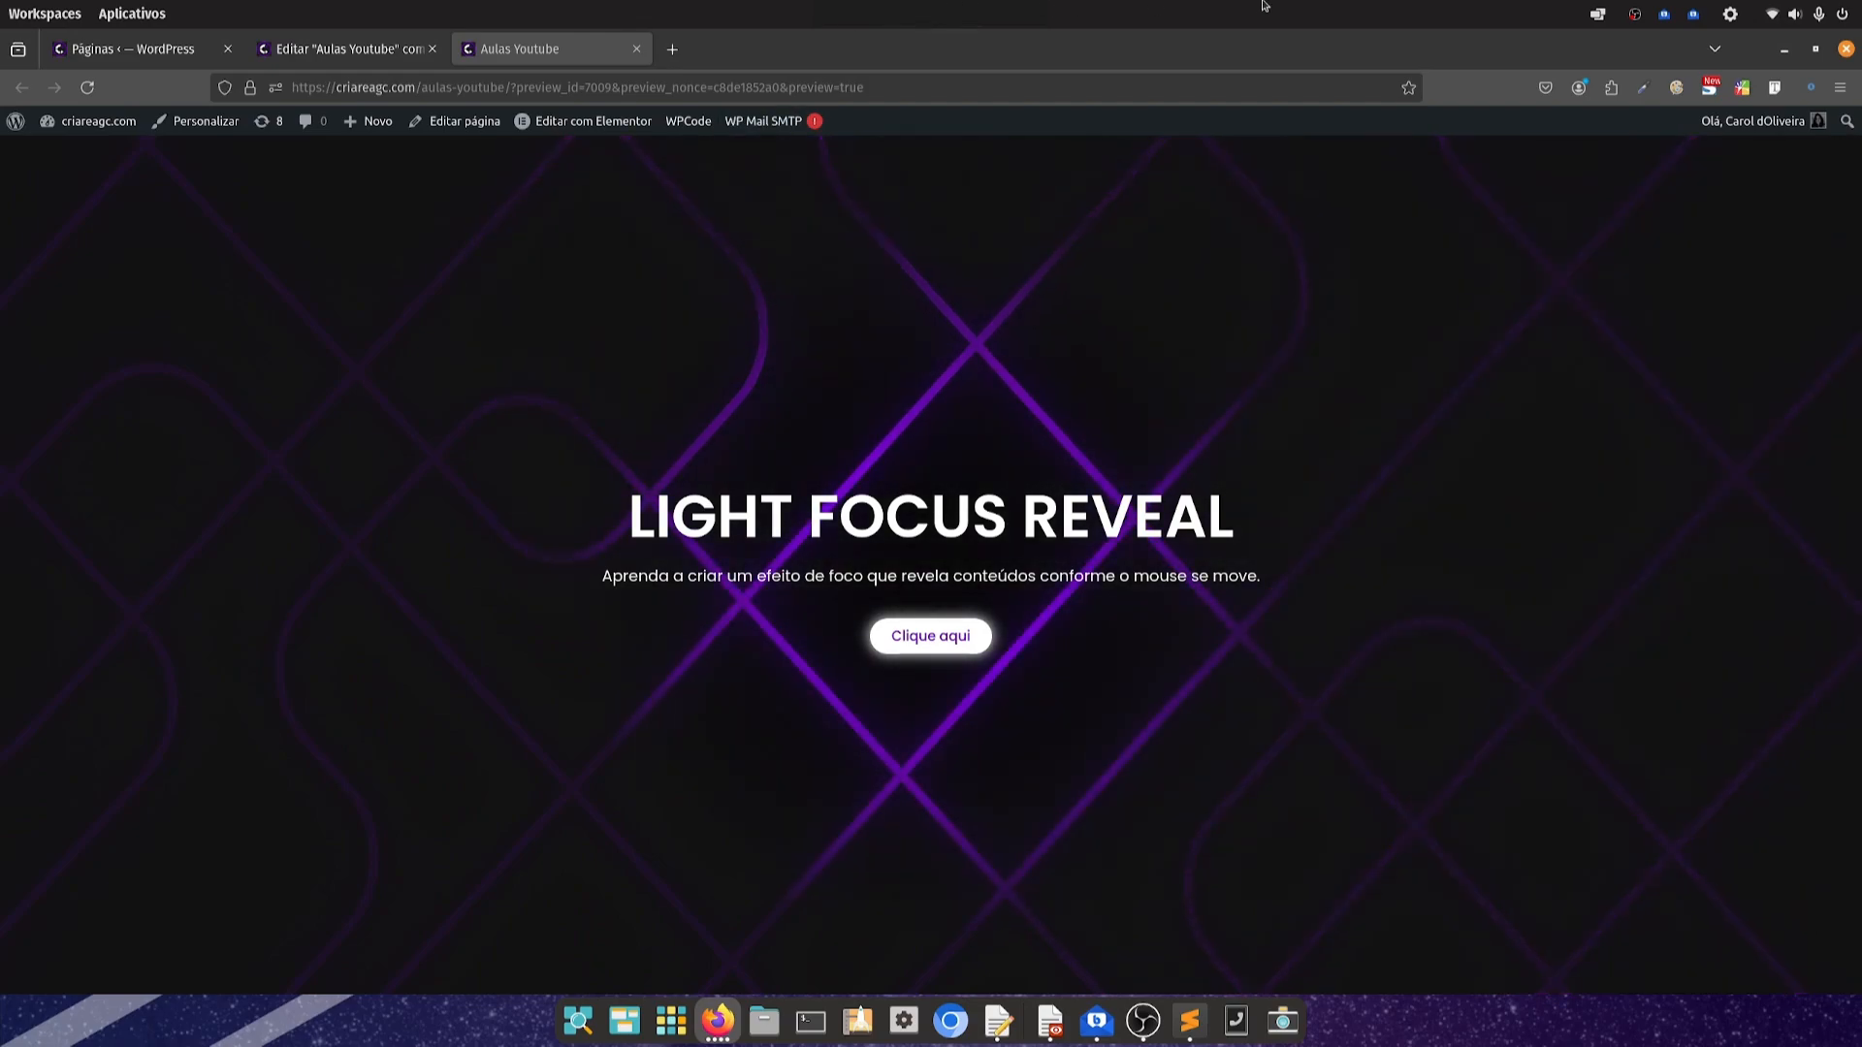
click(337, 48)
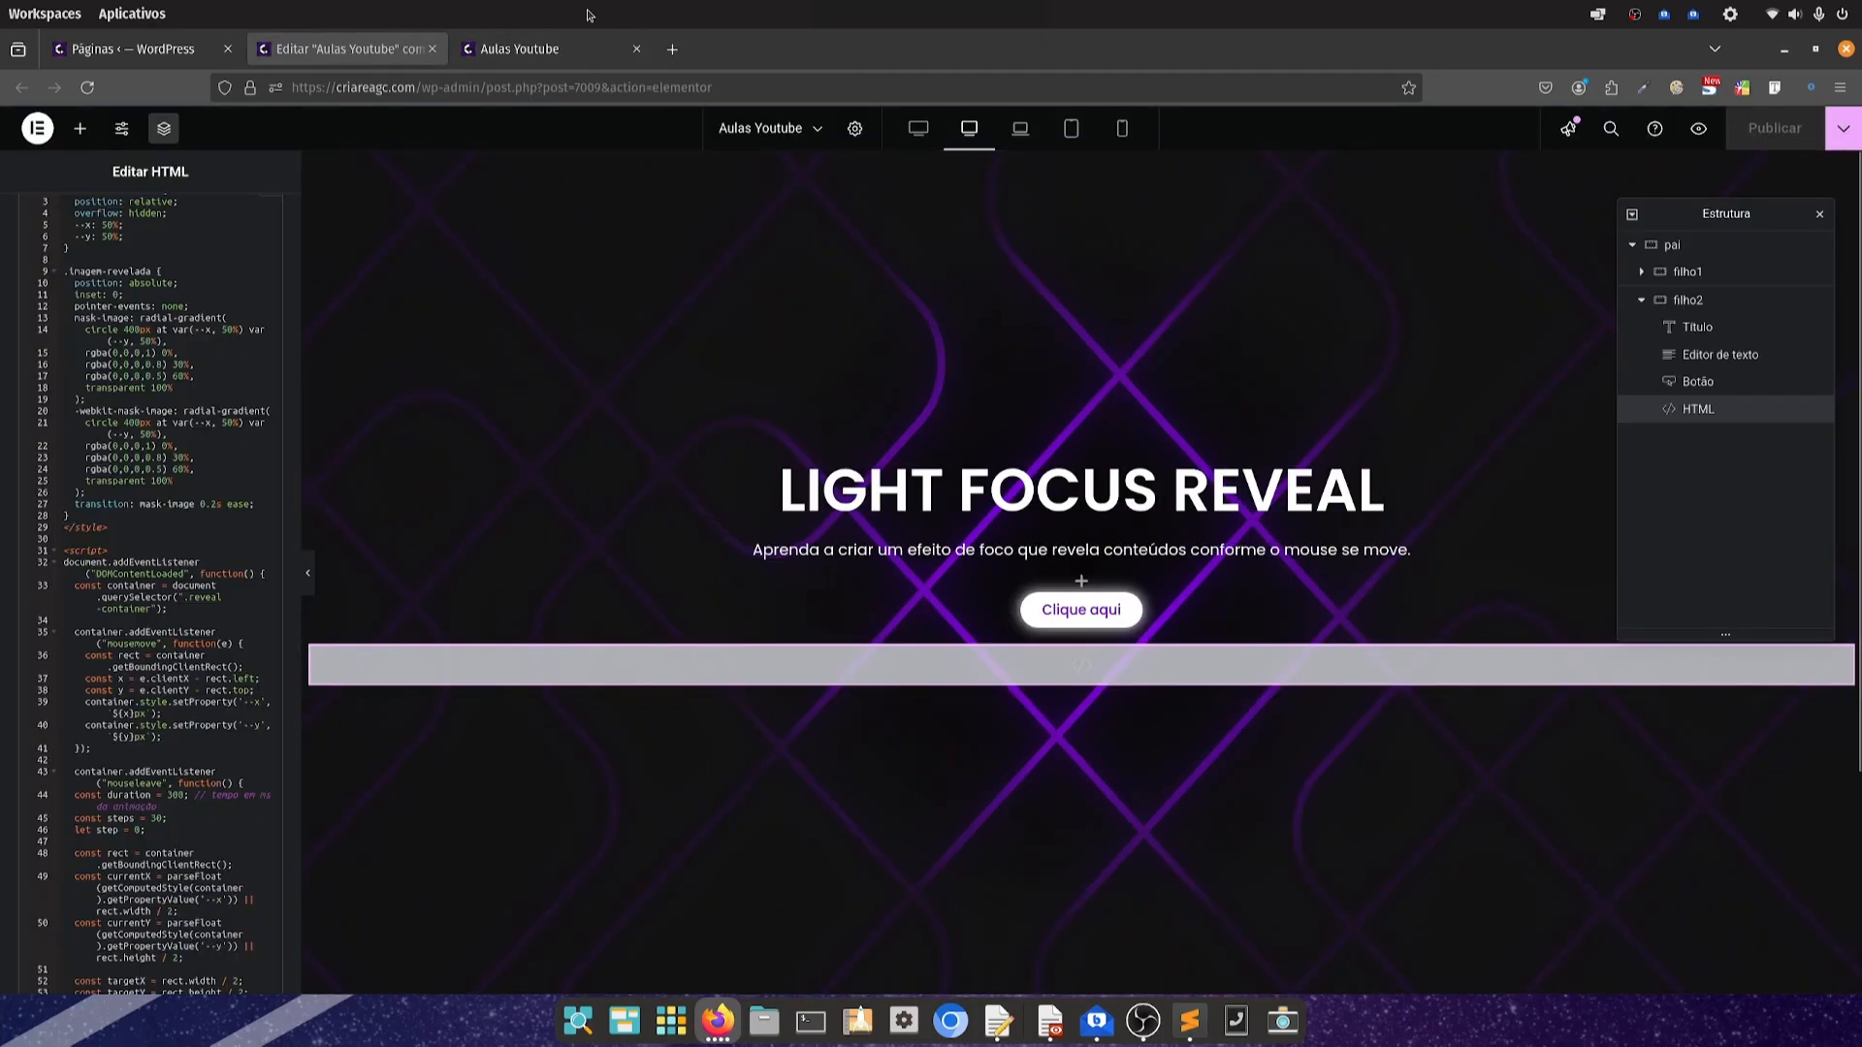
click(538, 48)
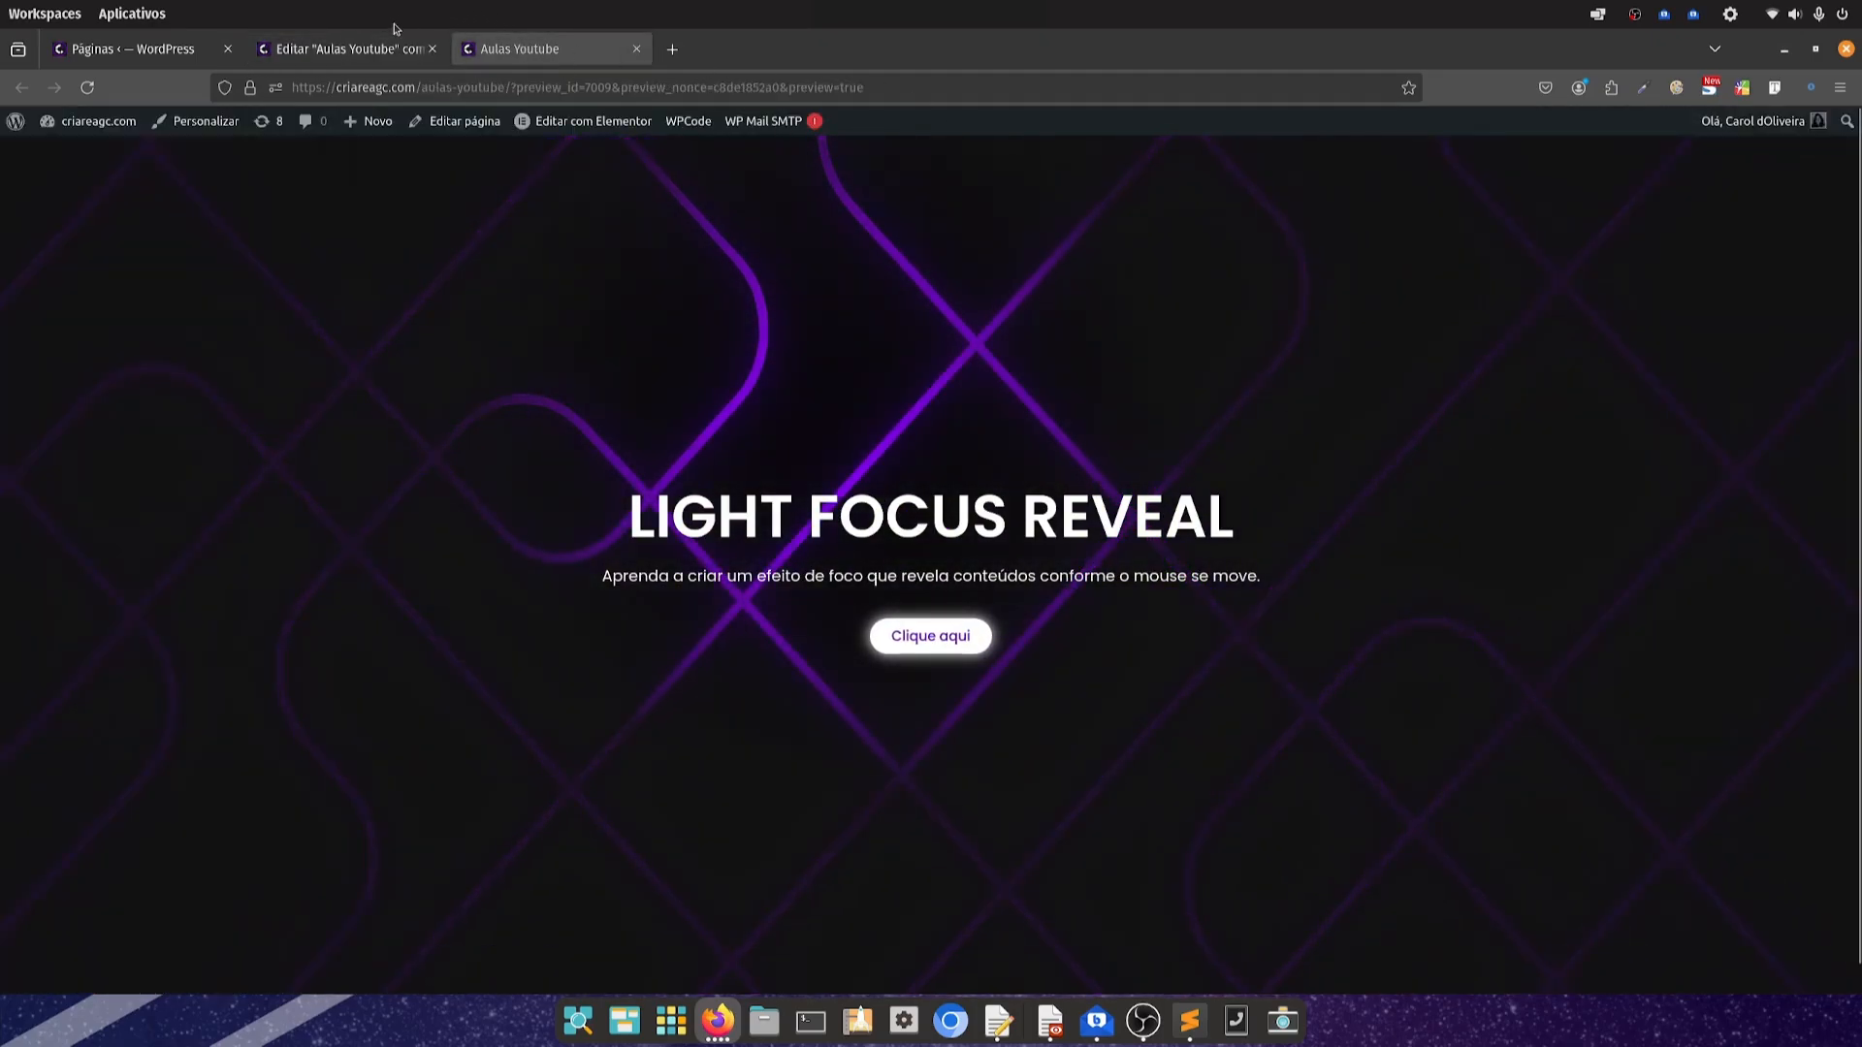
click(328, 49)
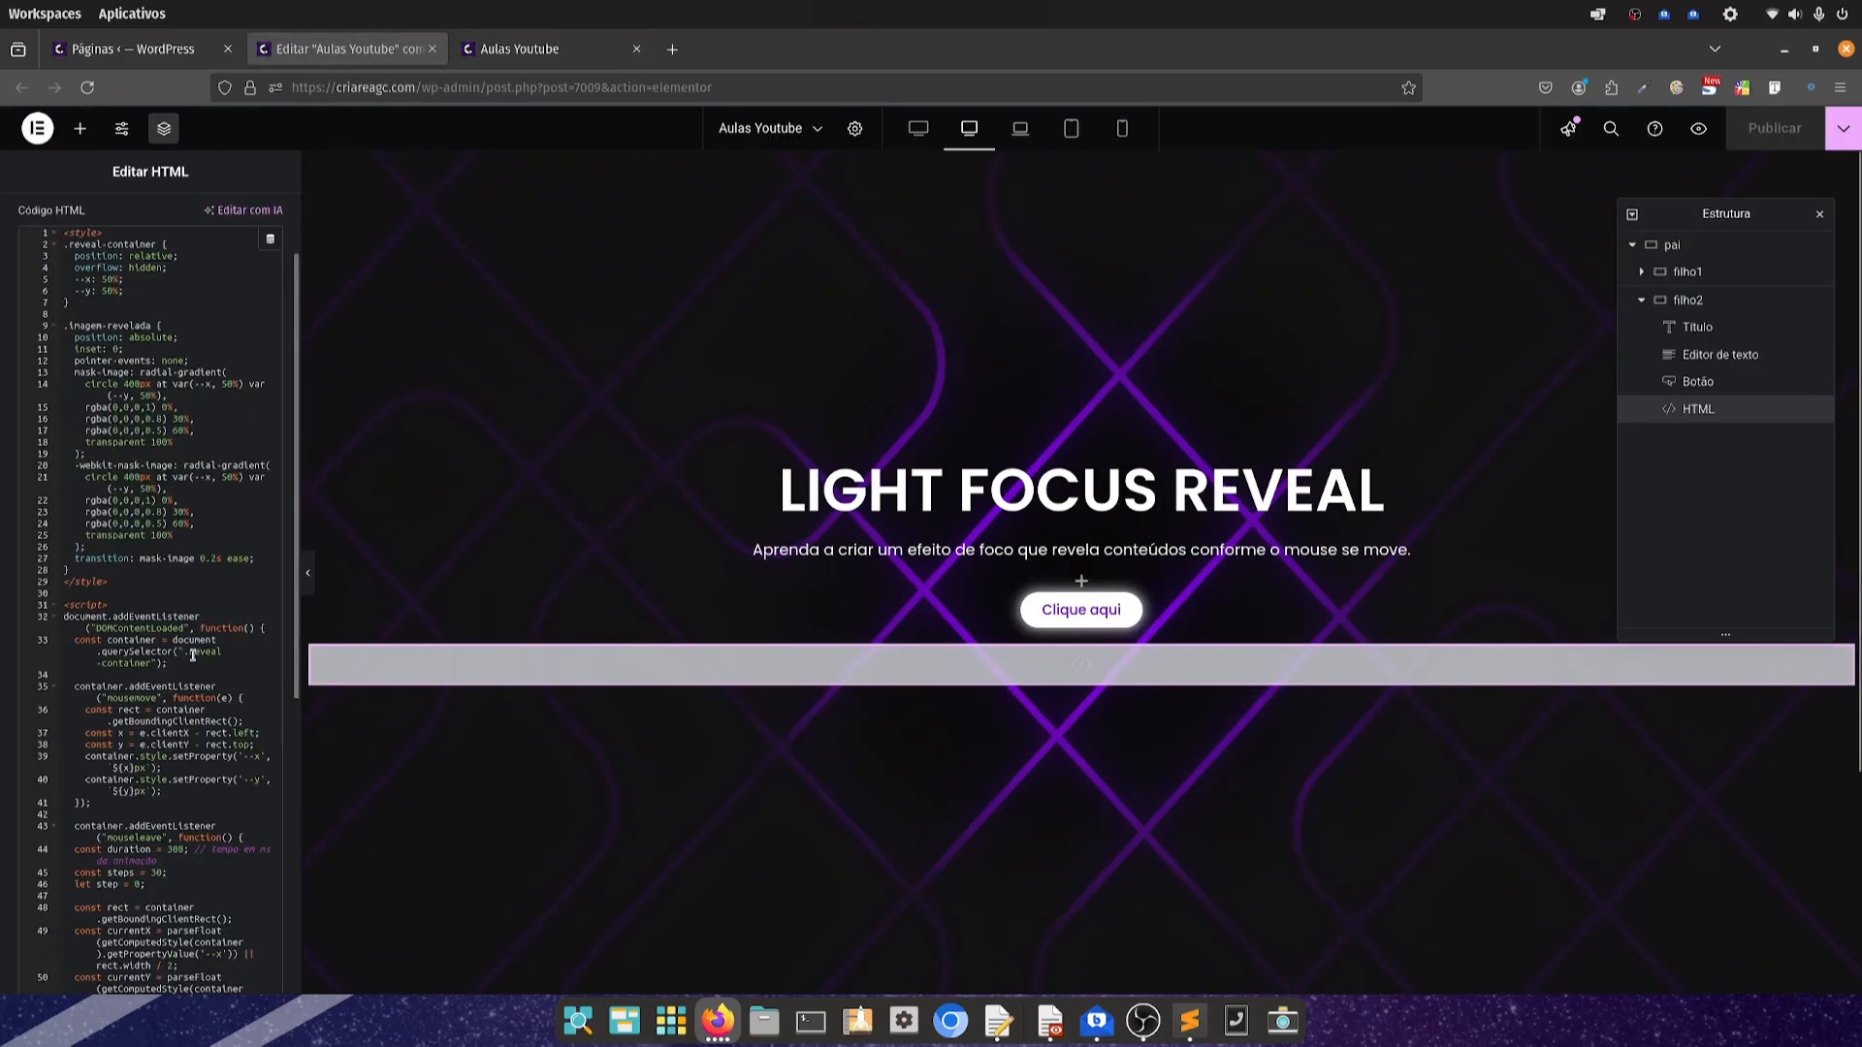
Set the circle size to 100px in both the mask-image and -webkit-mask-image radial gradients
scroll(193, 655, up, 2)
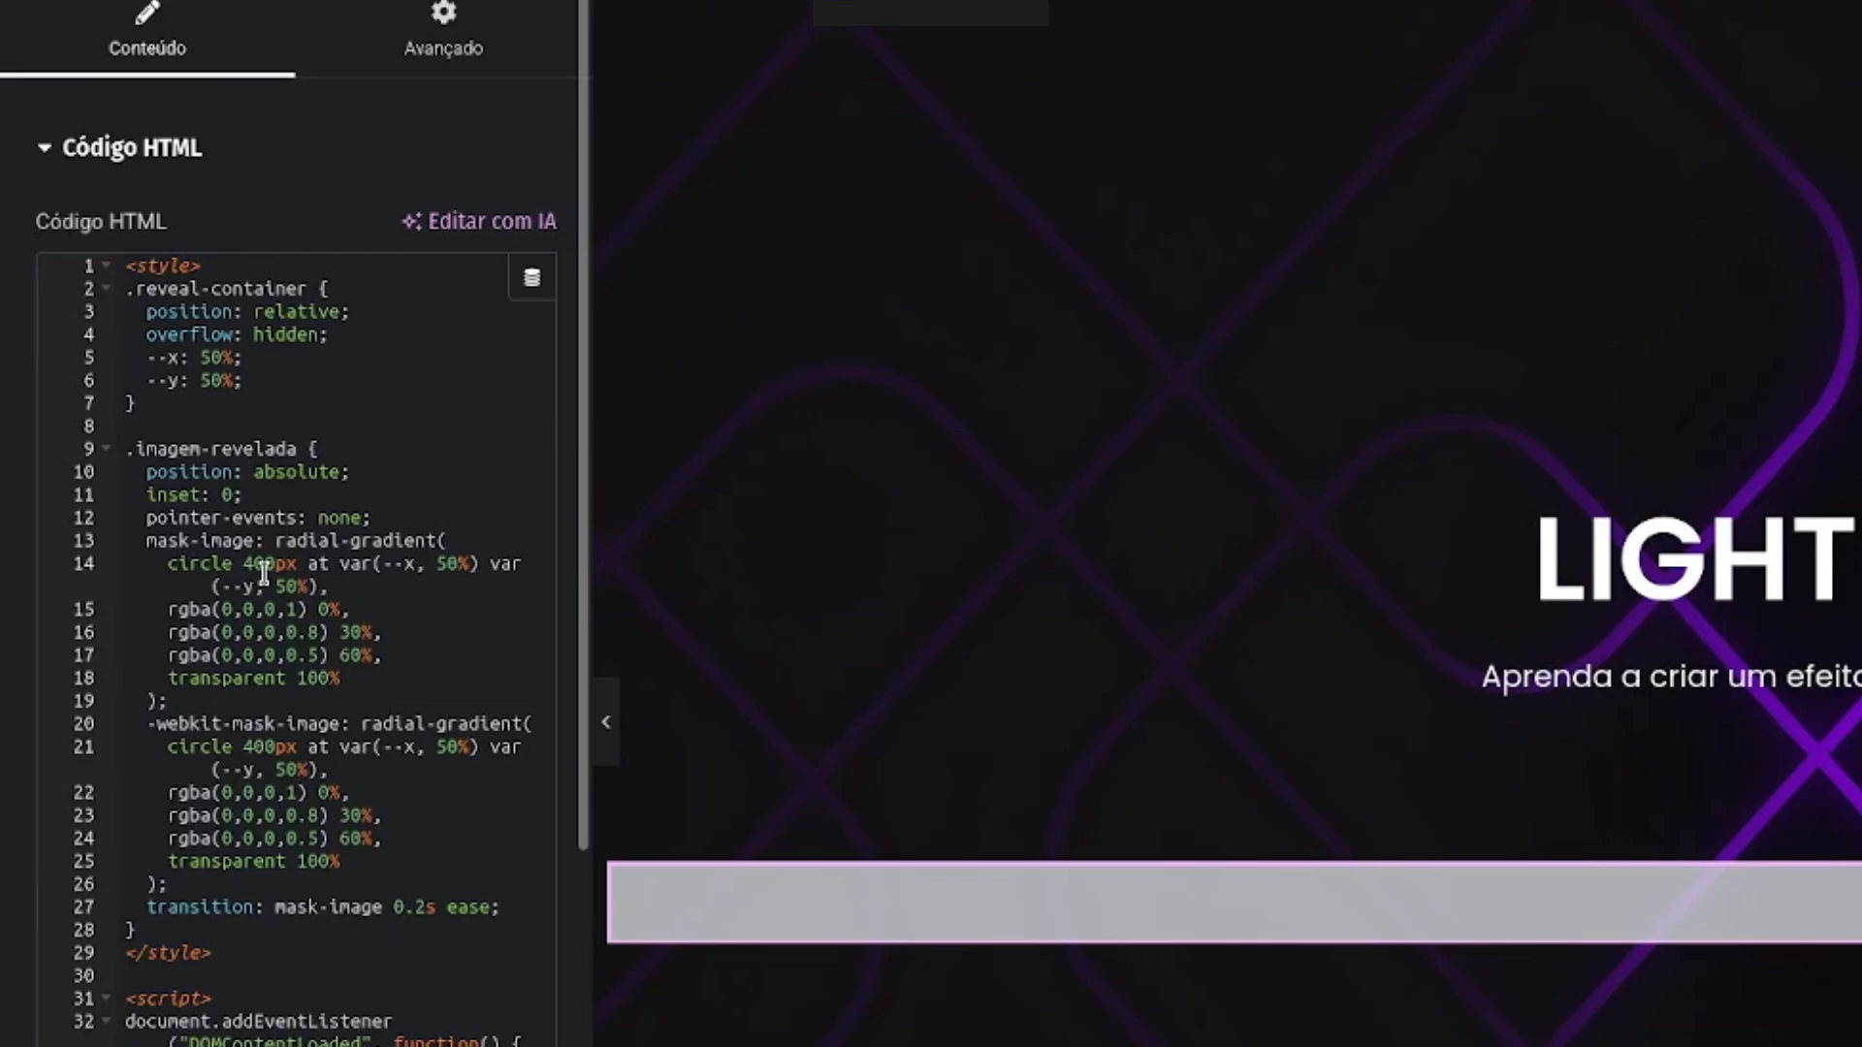
click(251, 571)
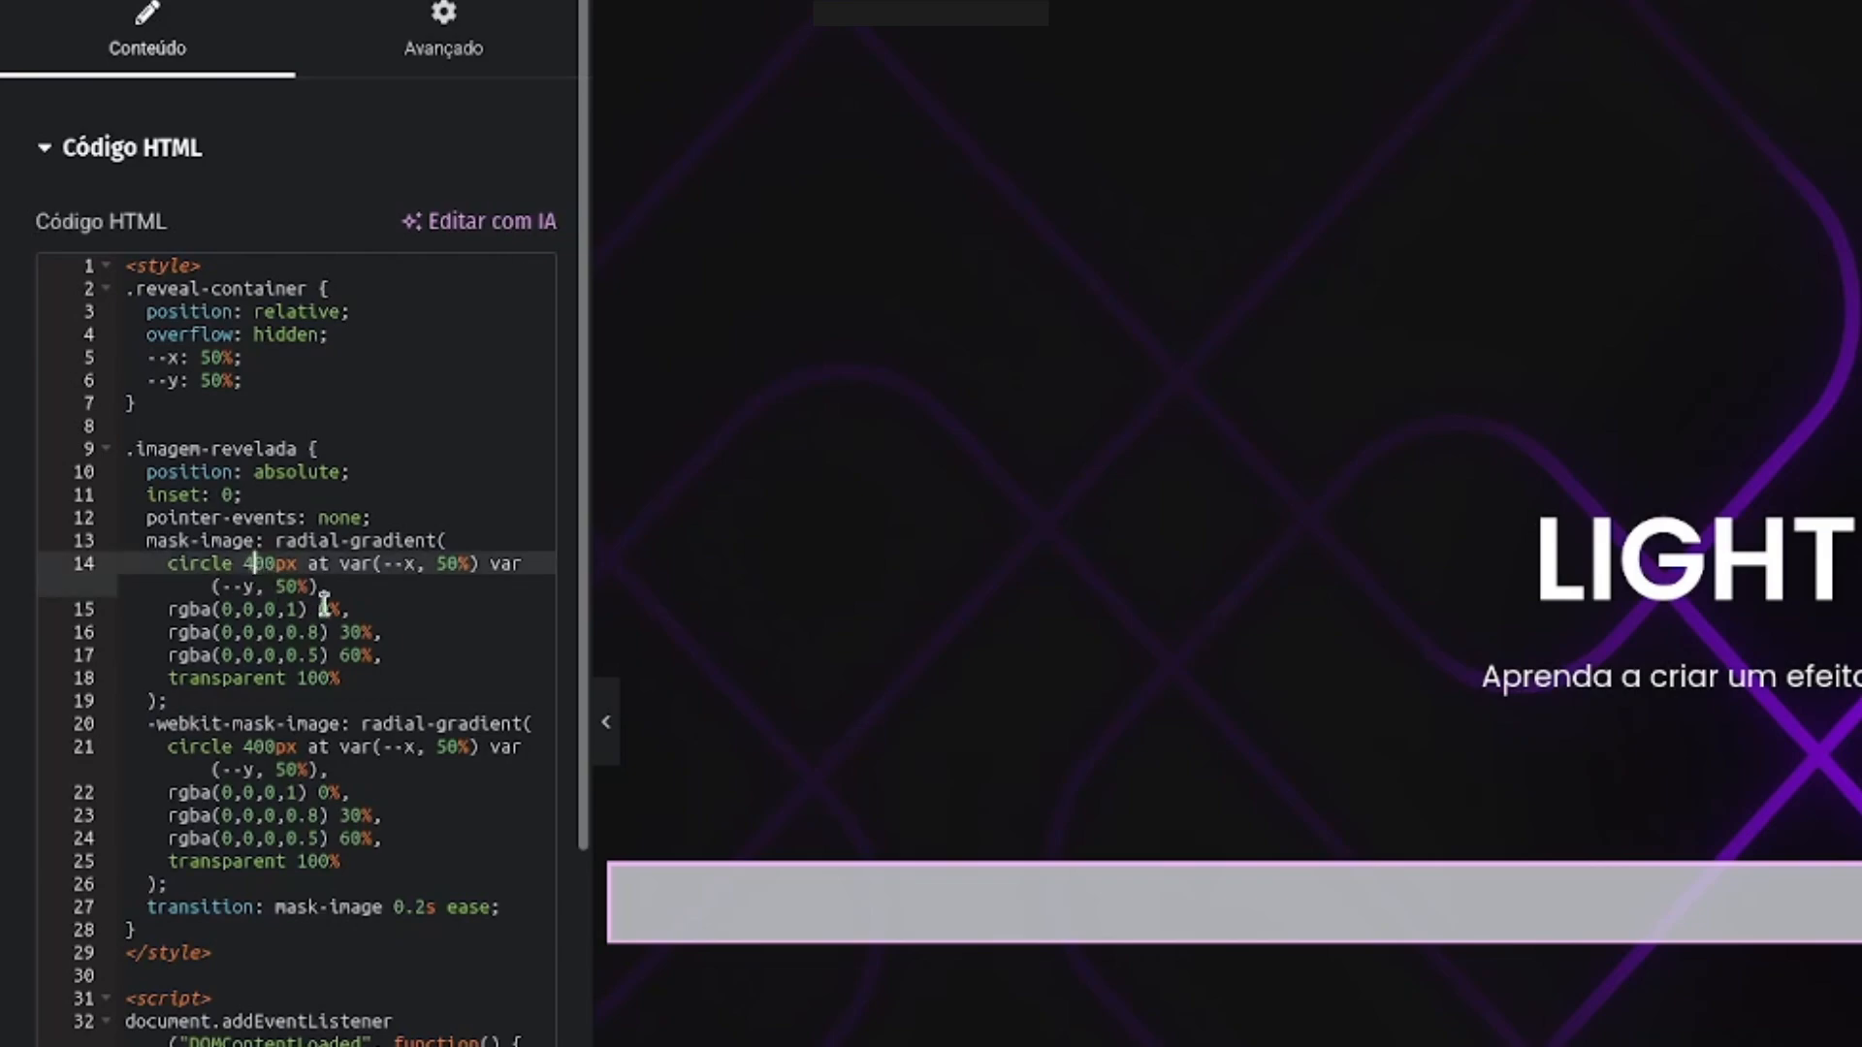
key(BackSpace)
text(1)
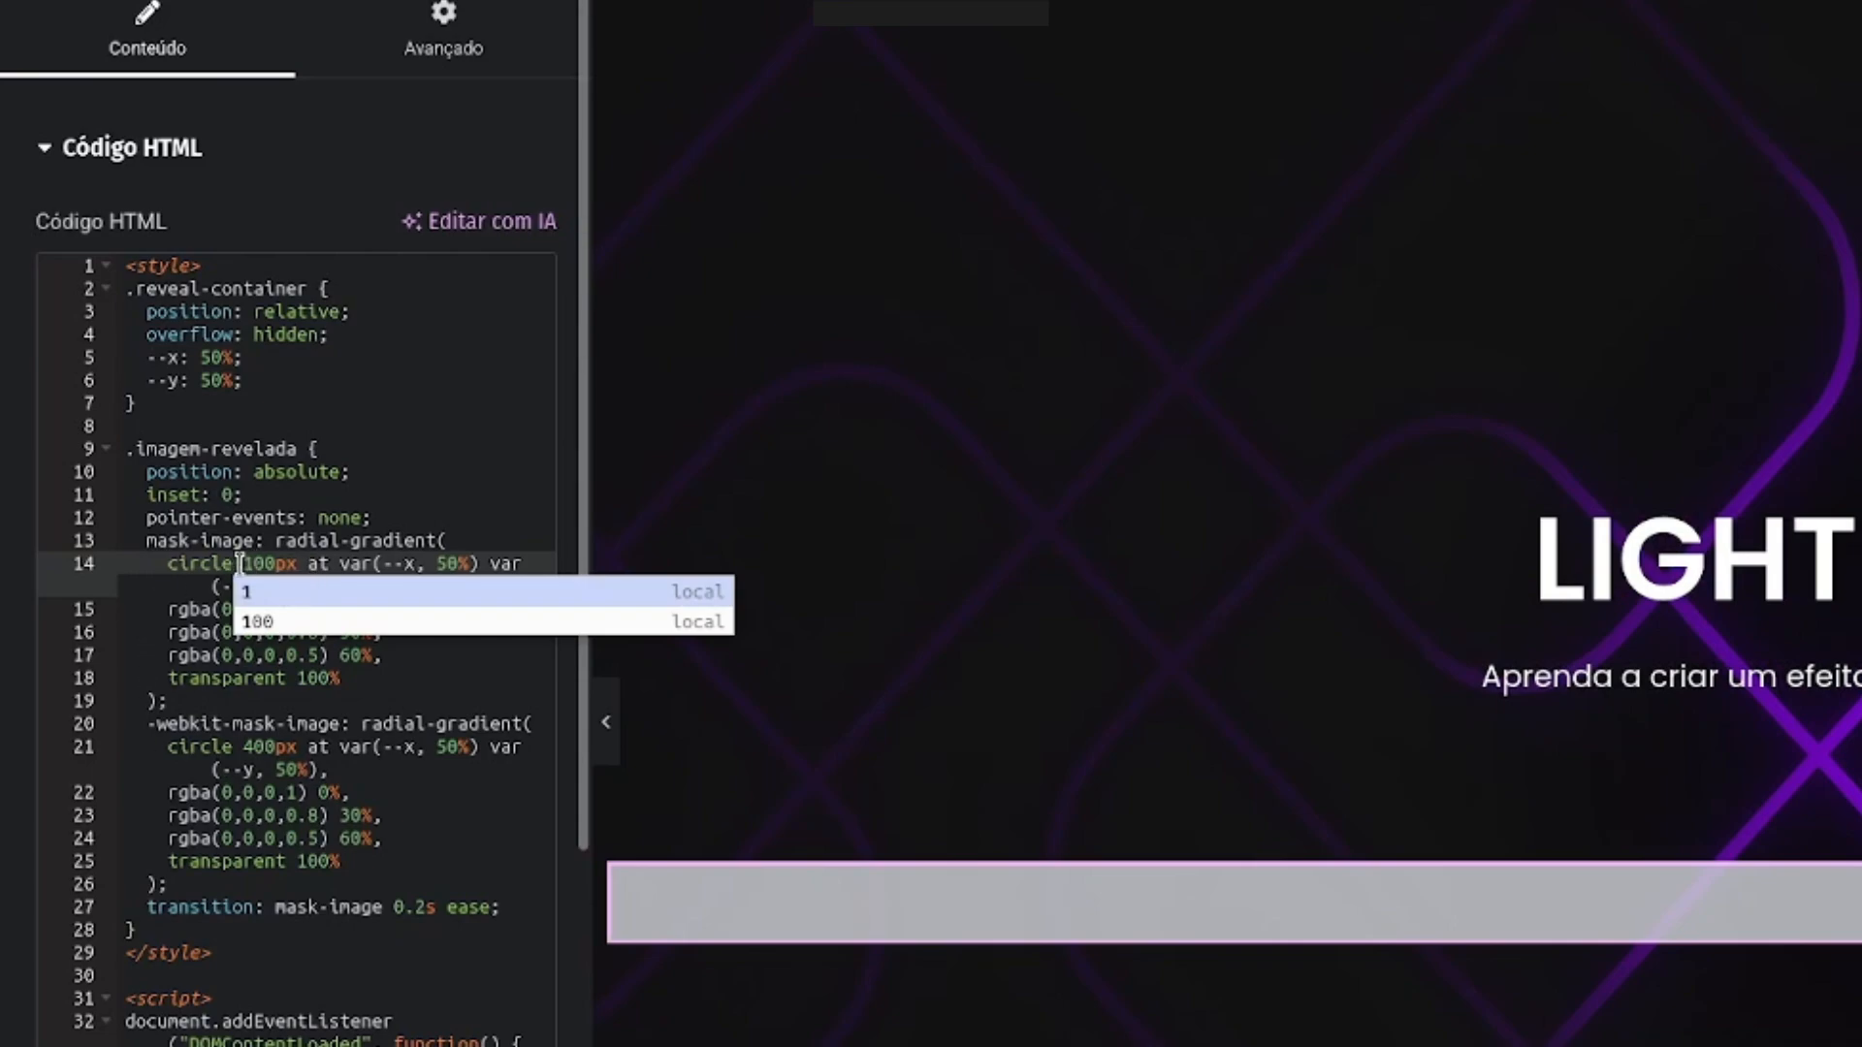
click(253, 746)
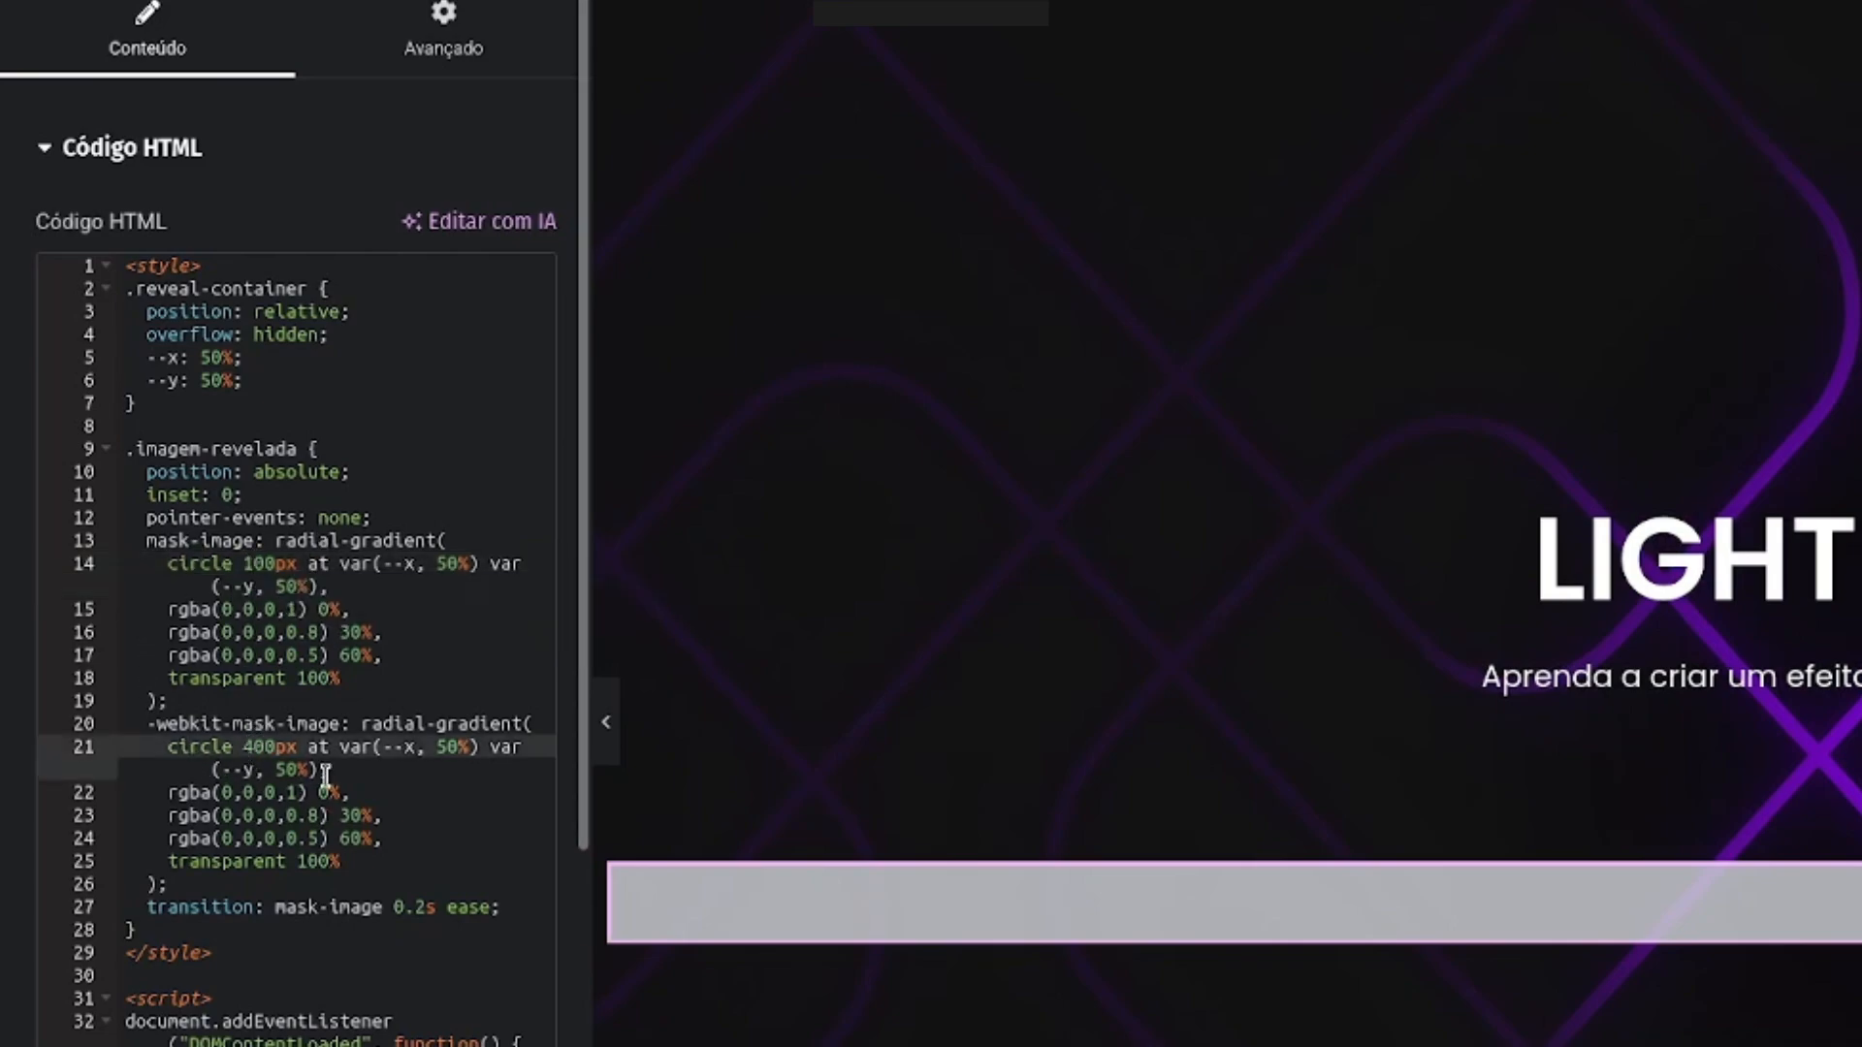
key(BackSpace)
text(1)
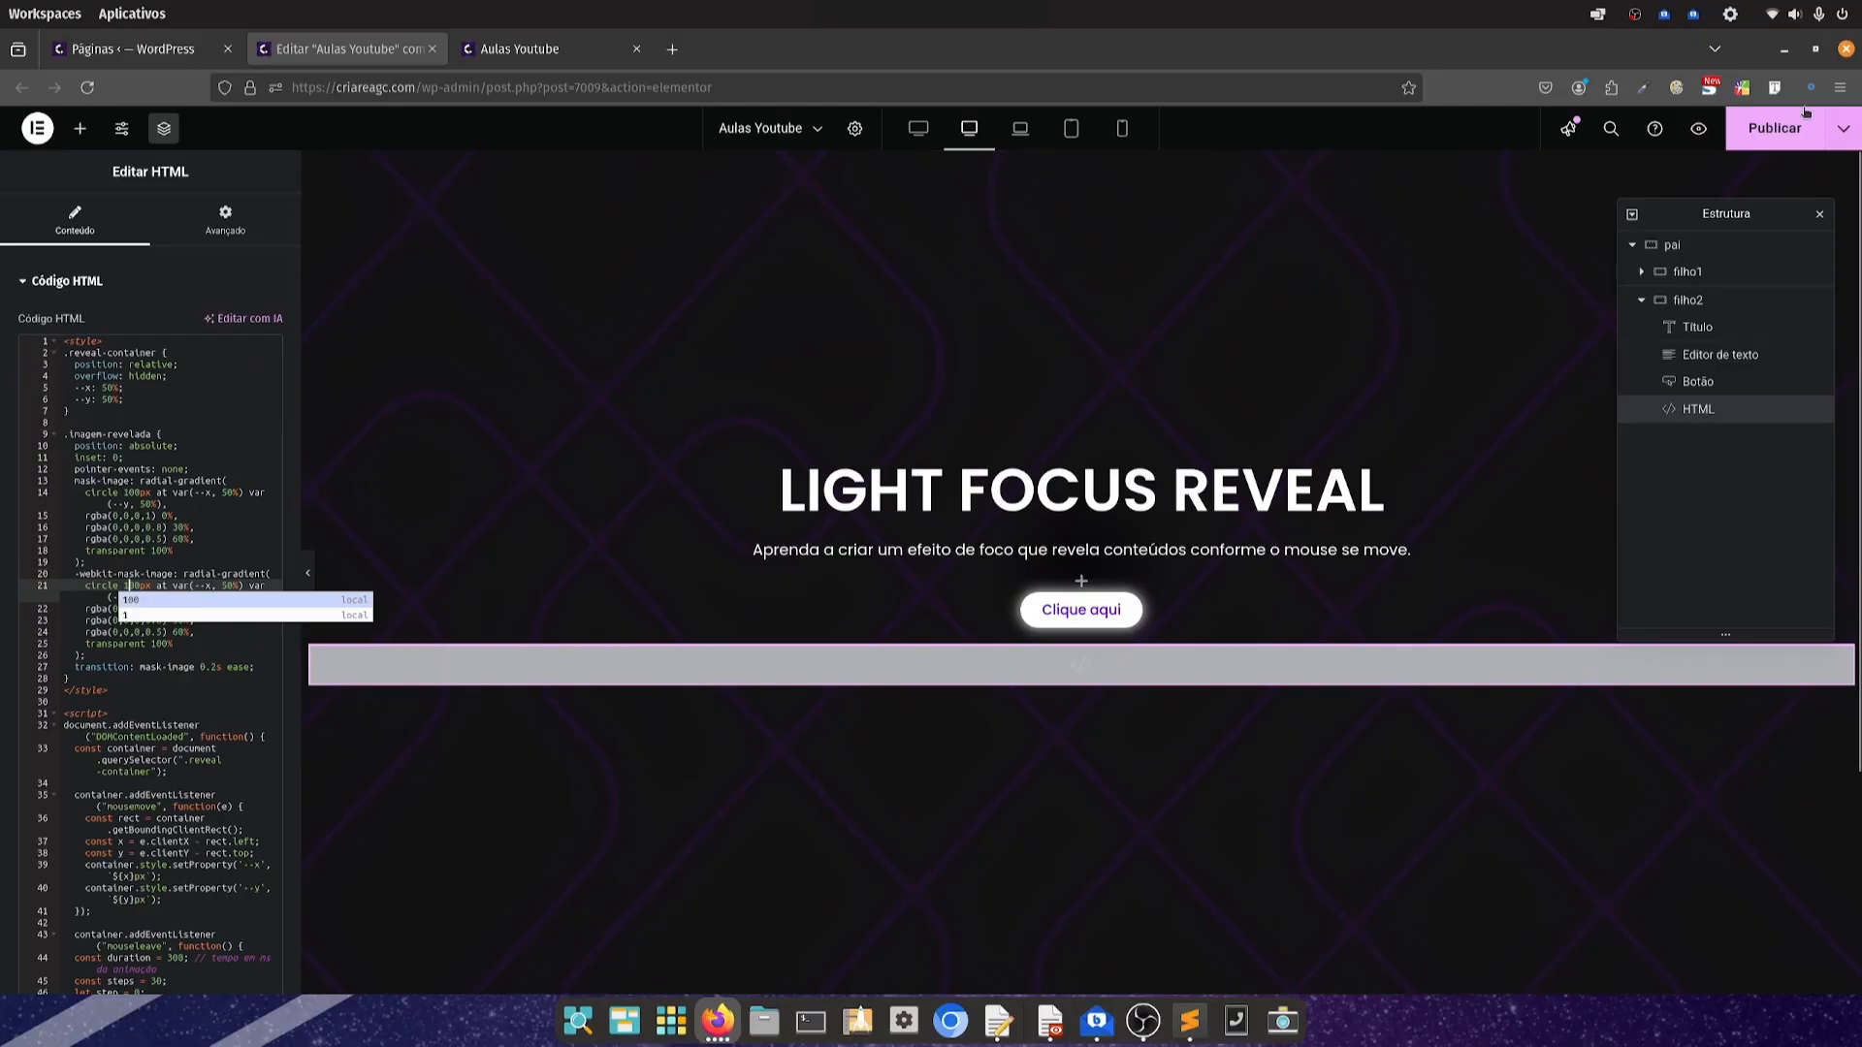
Publish the page, check the 100px light circle in the Aulas Youtube preview, and return to the editor
click(1763, 146)
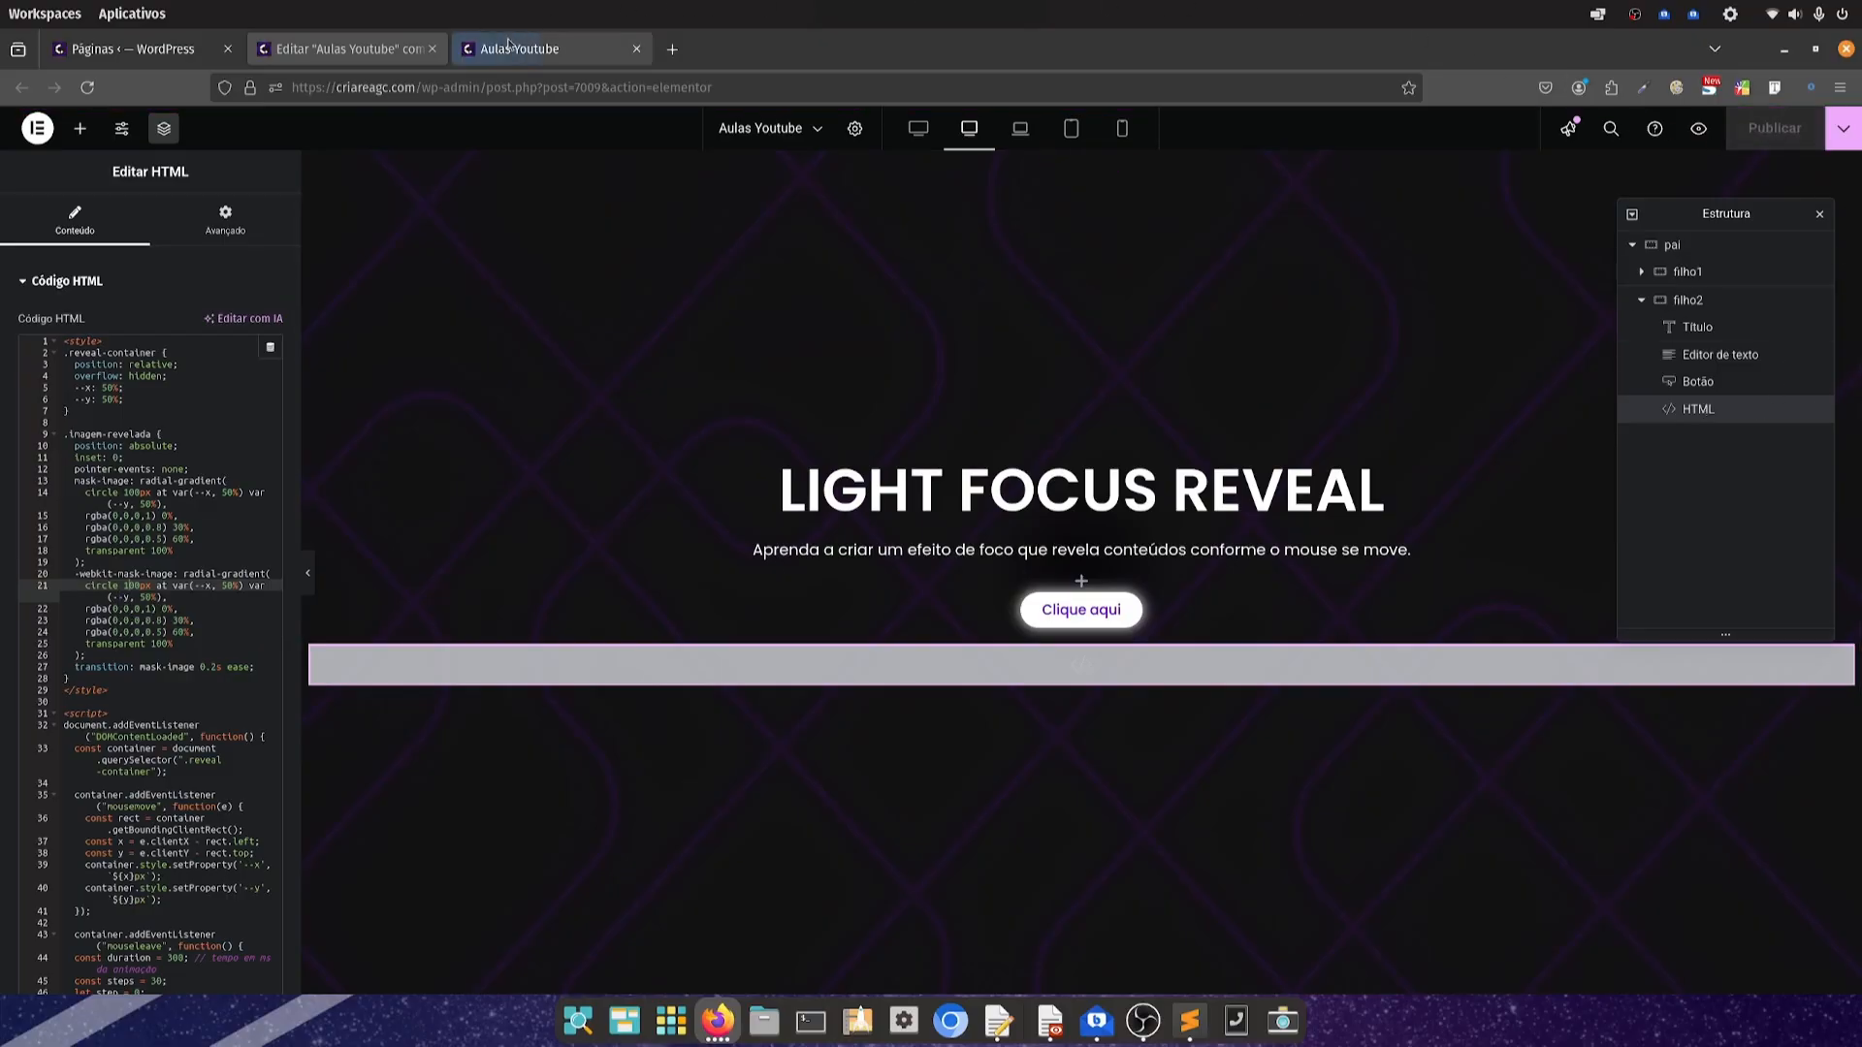
click(509, 44)
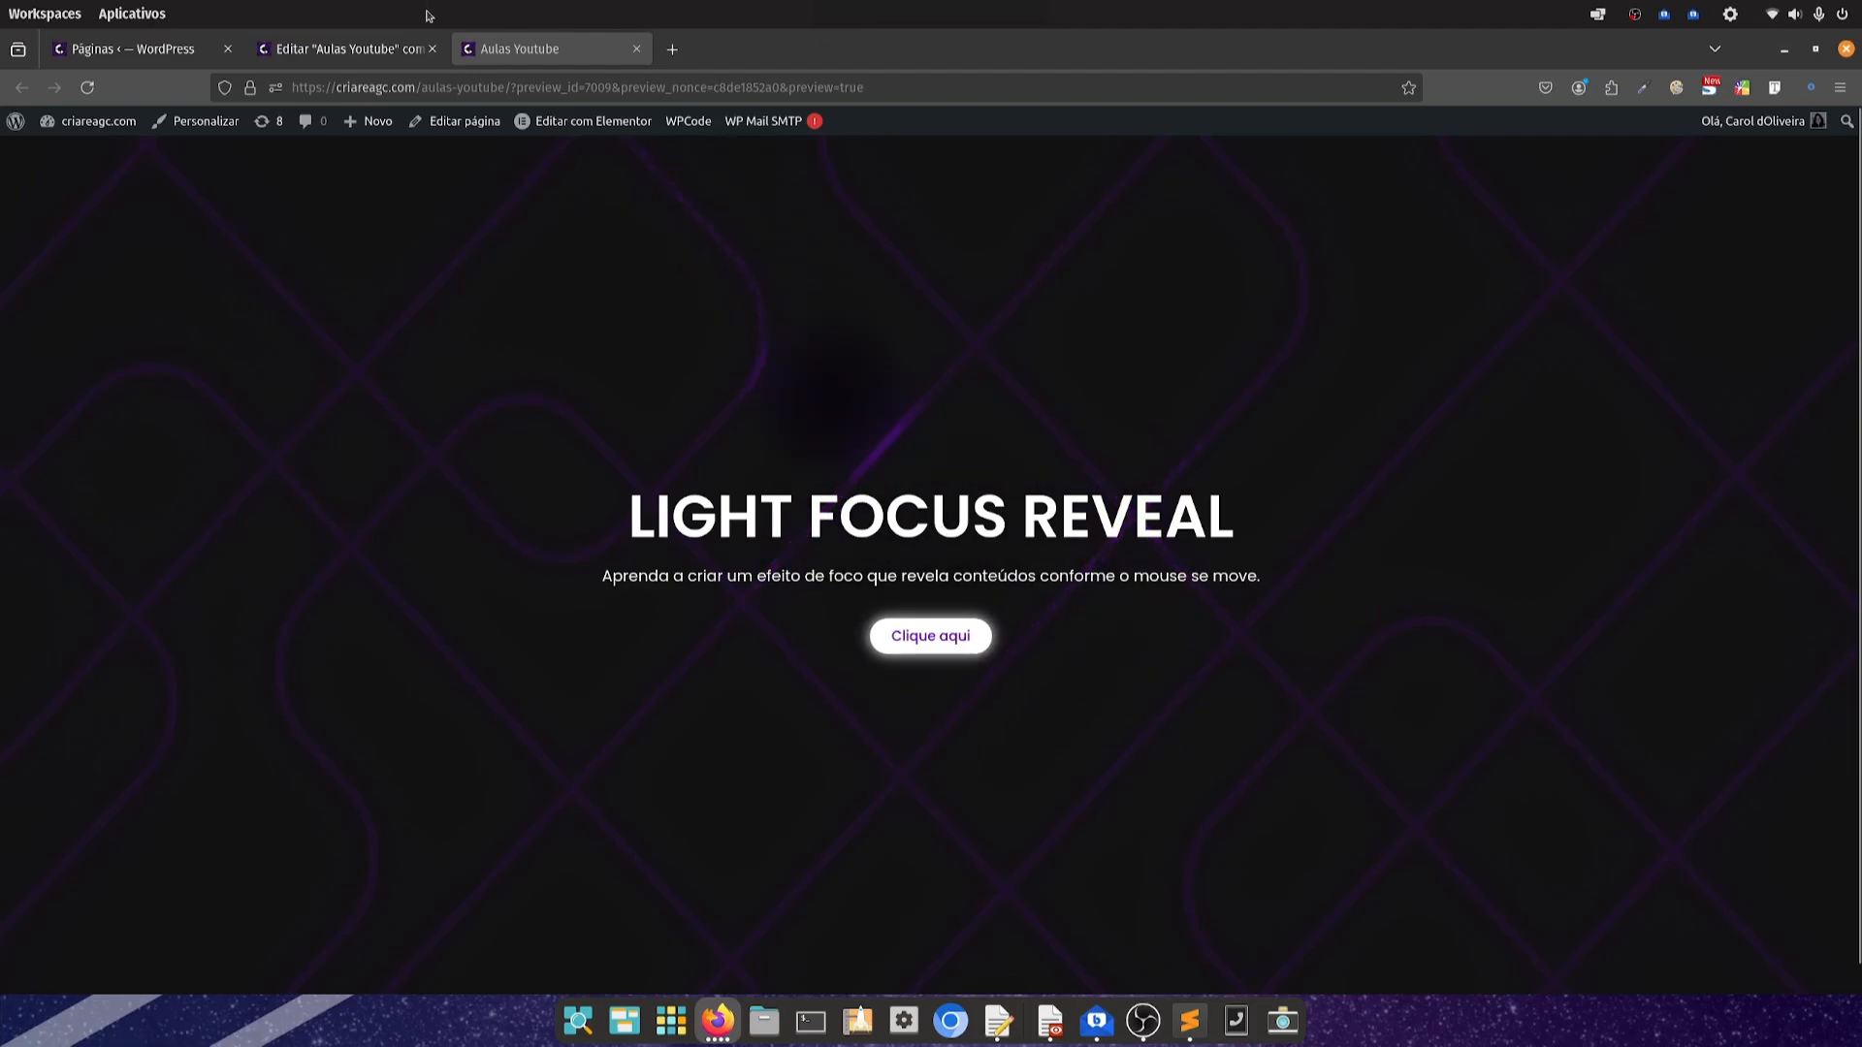
key(ctrl+Page_Up)
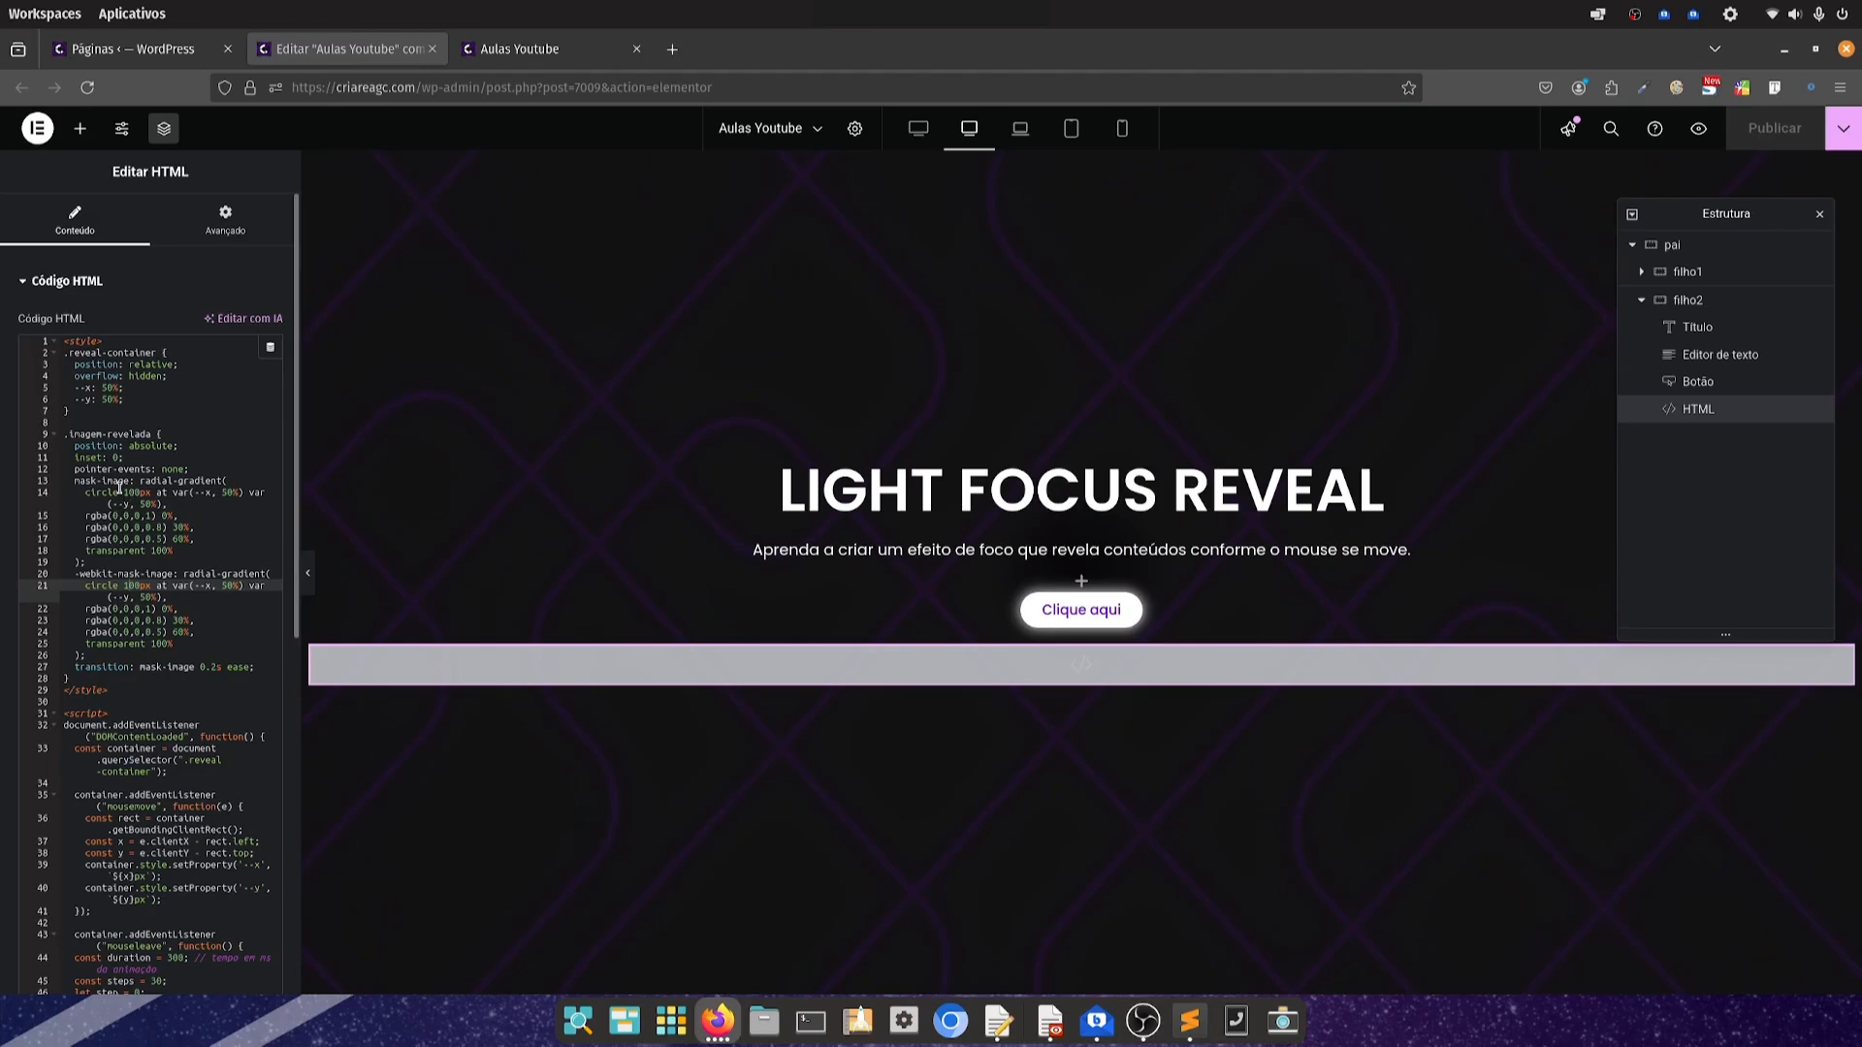
Set the circle size to 200px in both the mask-image and -webkit-mask-image radial gradients
click(127, 492)
key(BackSpace)
text(2)
click(127, 586)
key(BackSpace)
text(2)
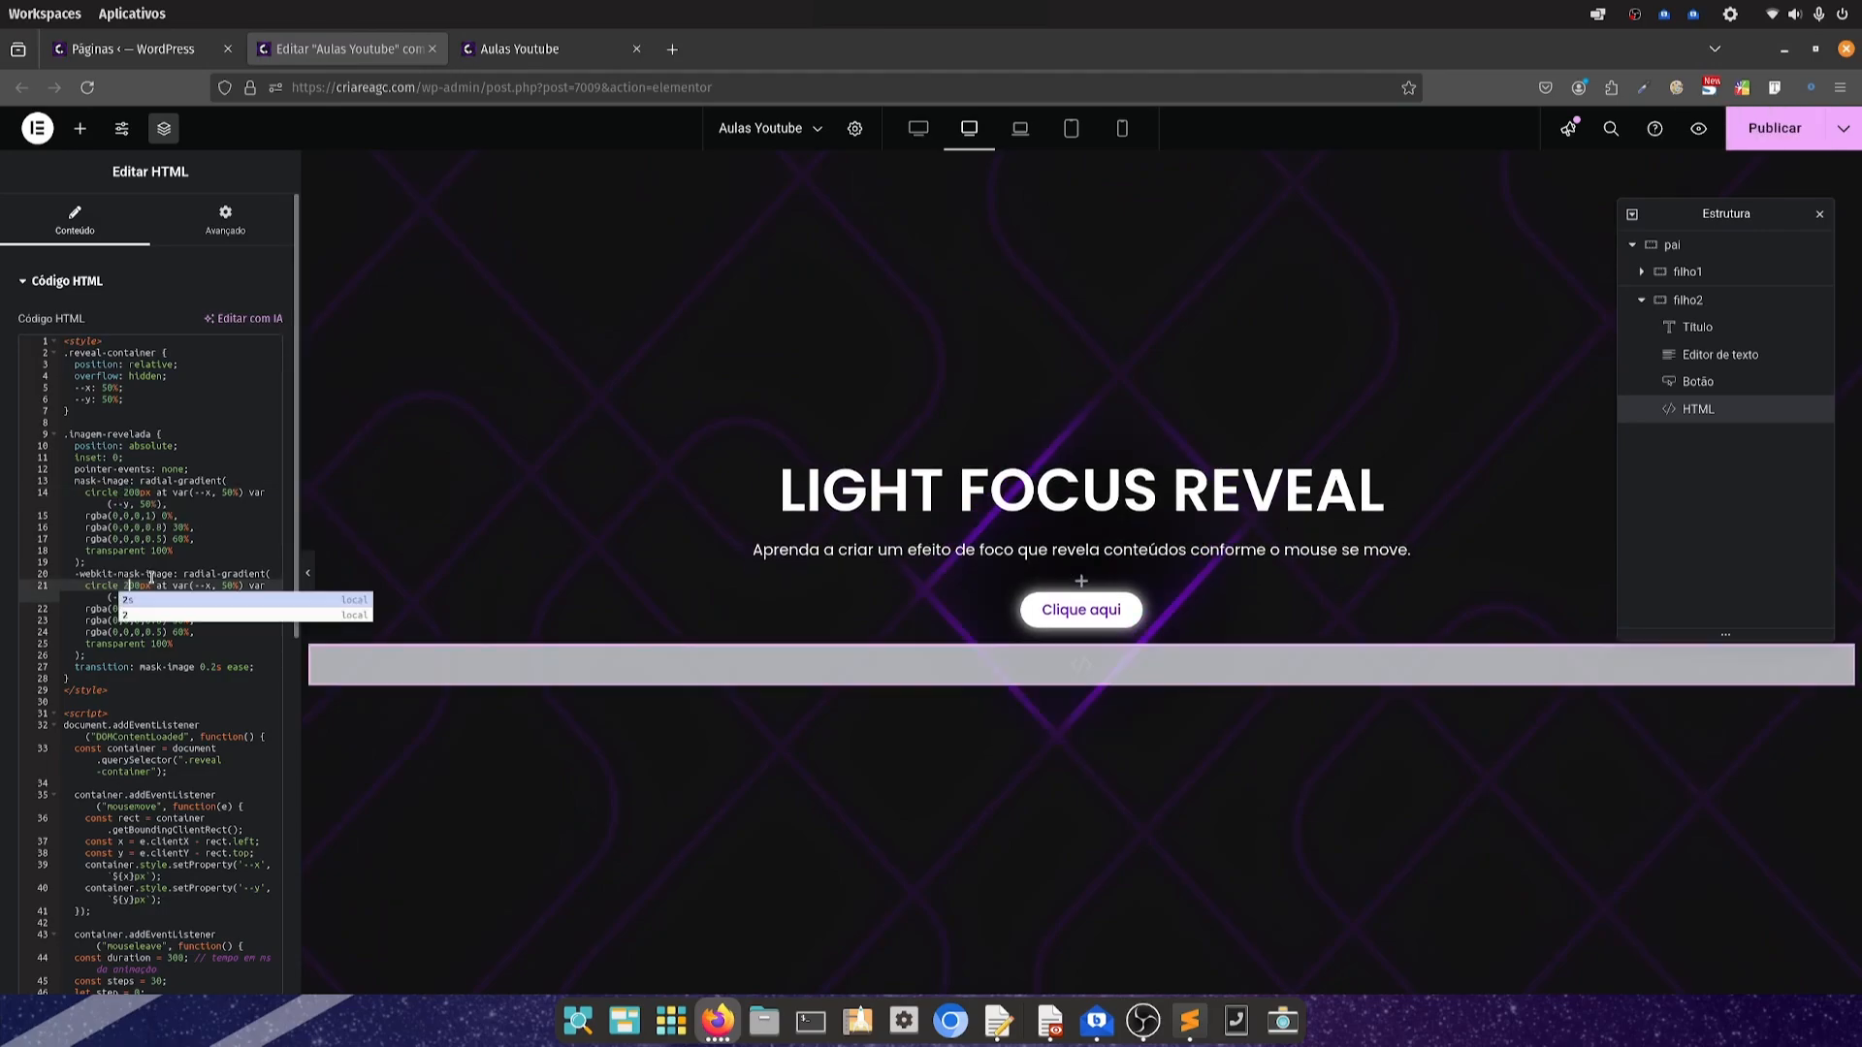
Publish the page, check the 200px light circle in the Aulas Youtube preview, and return to the editor
click(1757, 130)
click(514, 48)
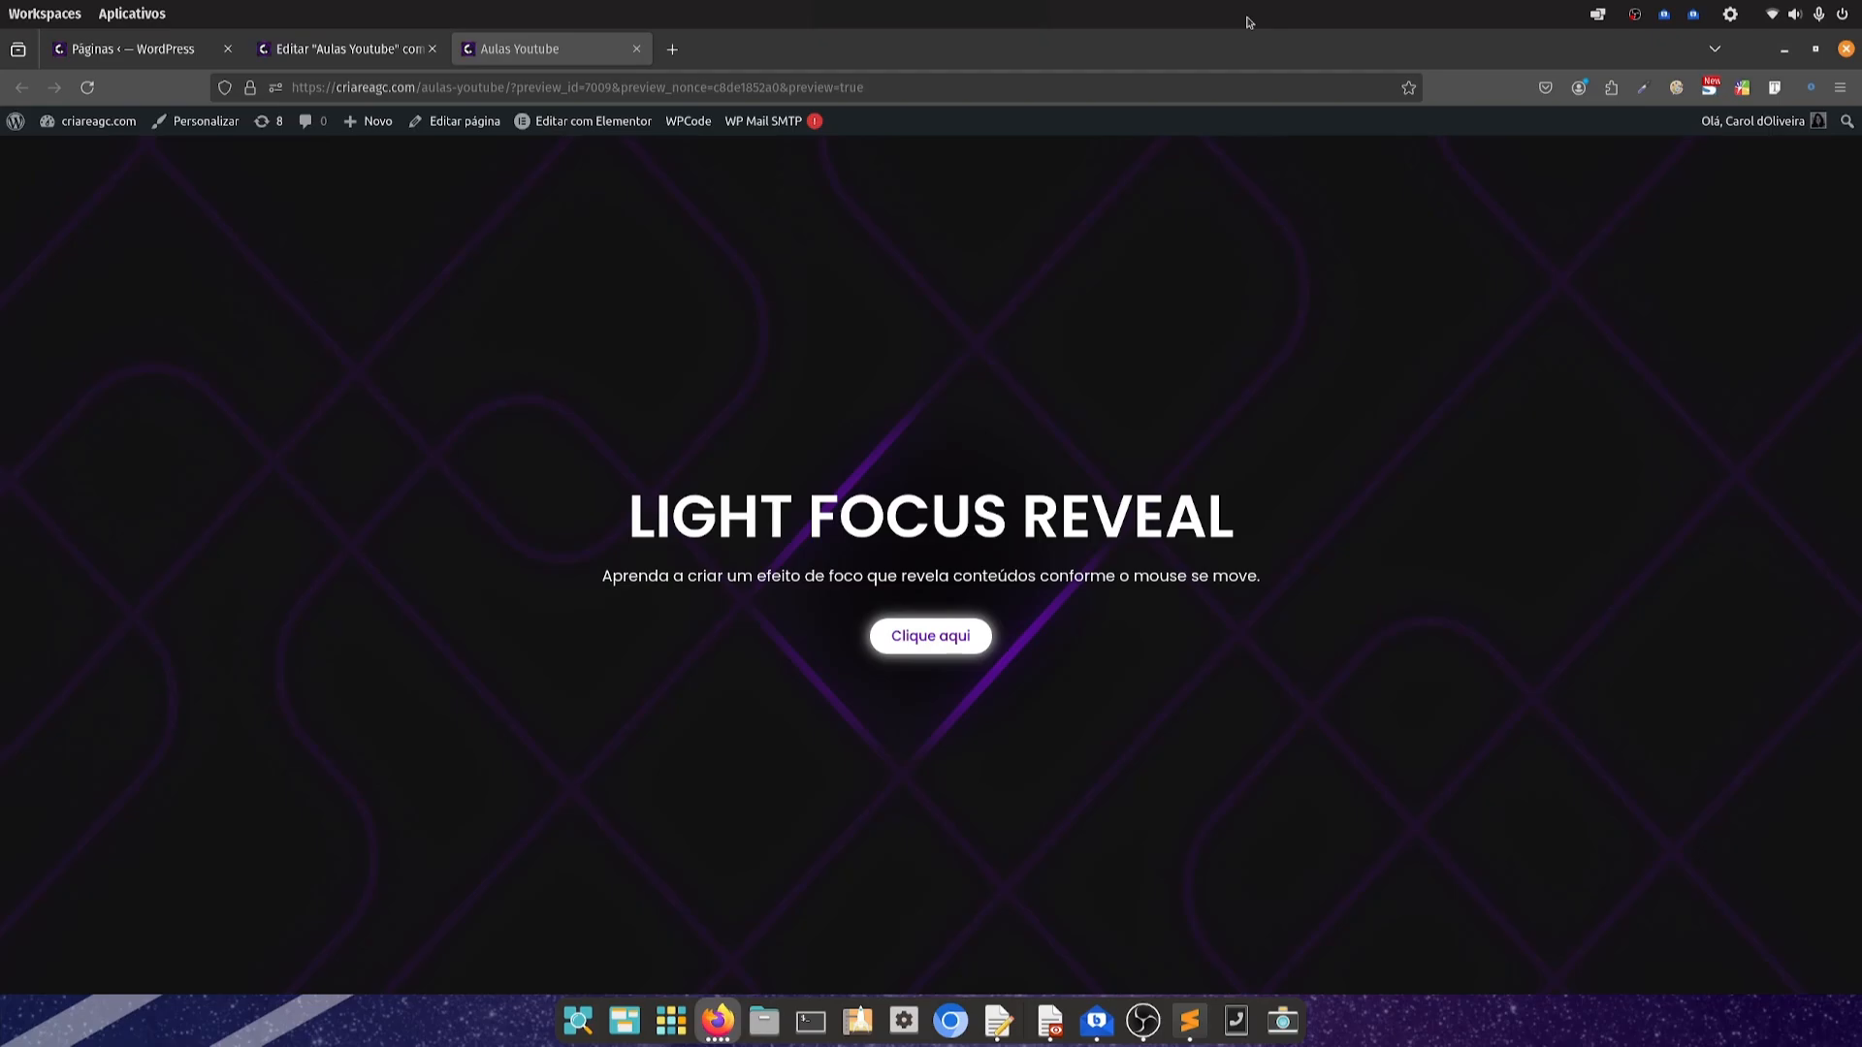
click(357, 48)
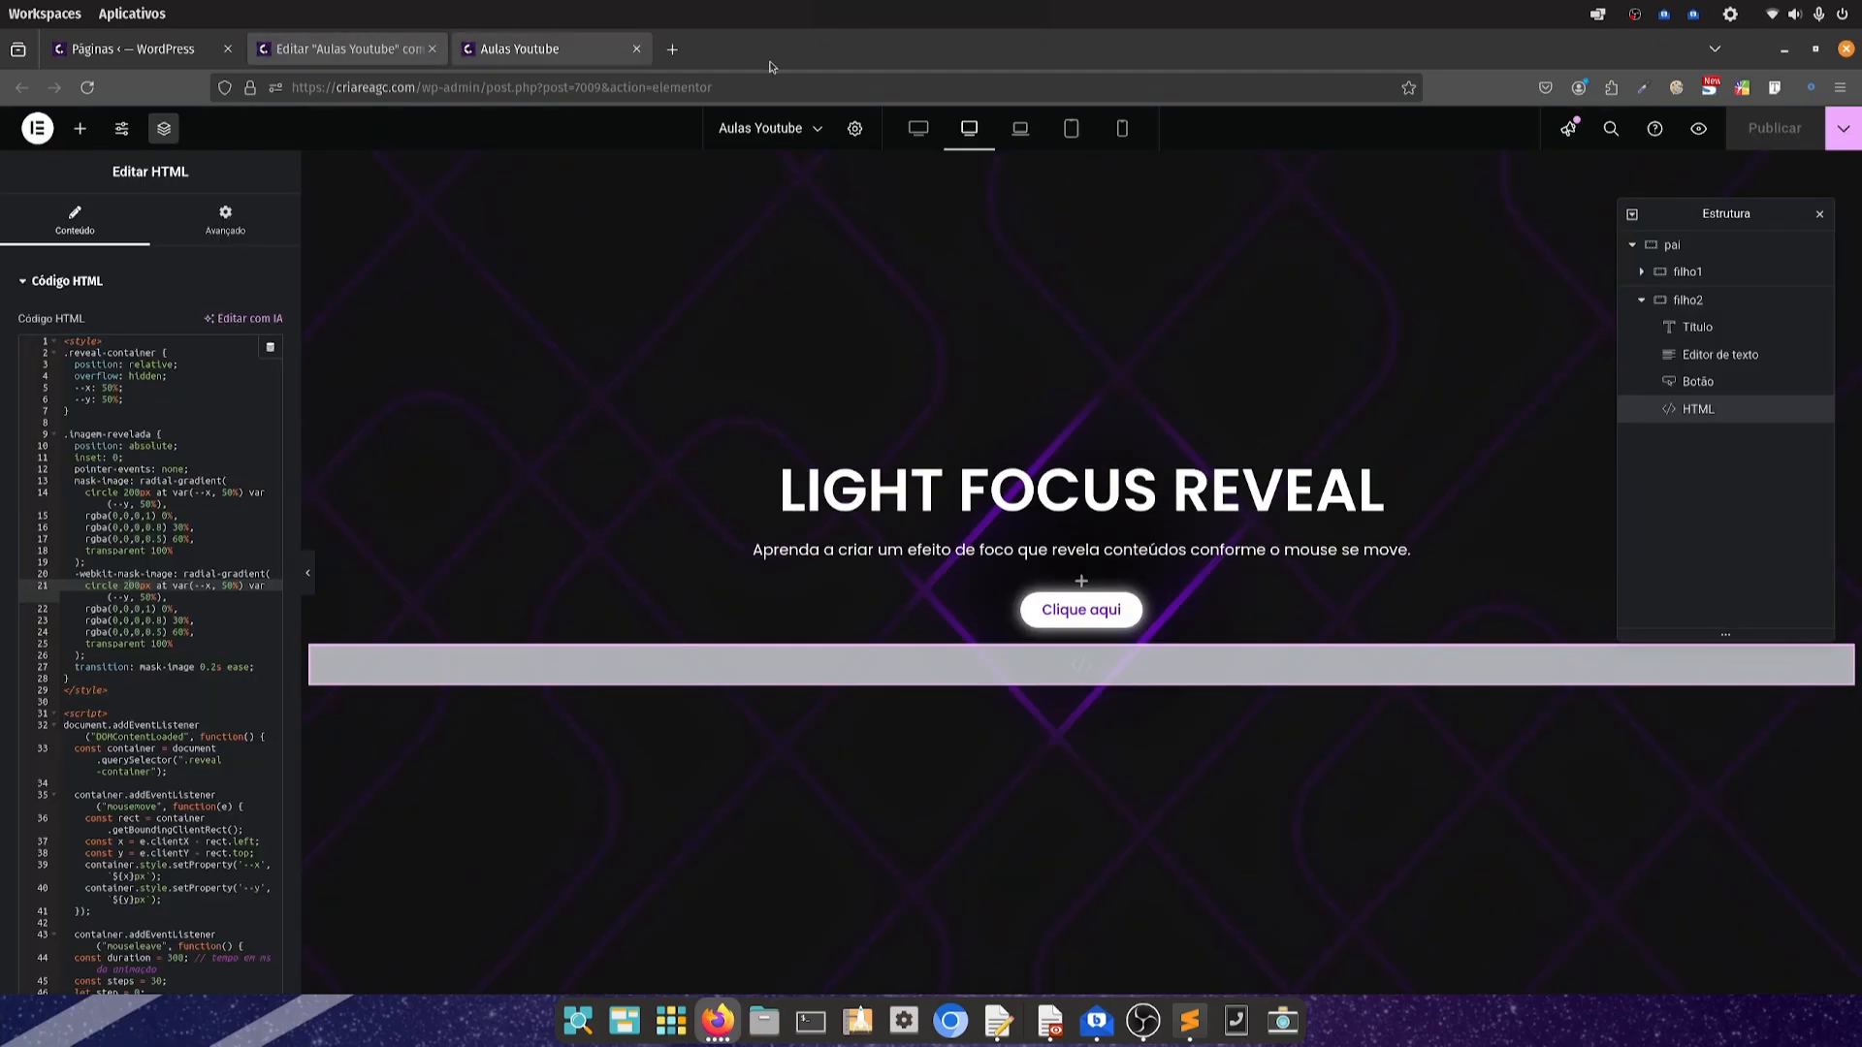
Set the pai container's background image to pai.png from the media library
click(1082, 165)
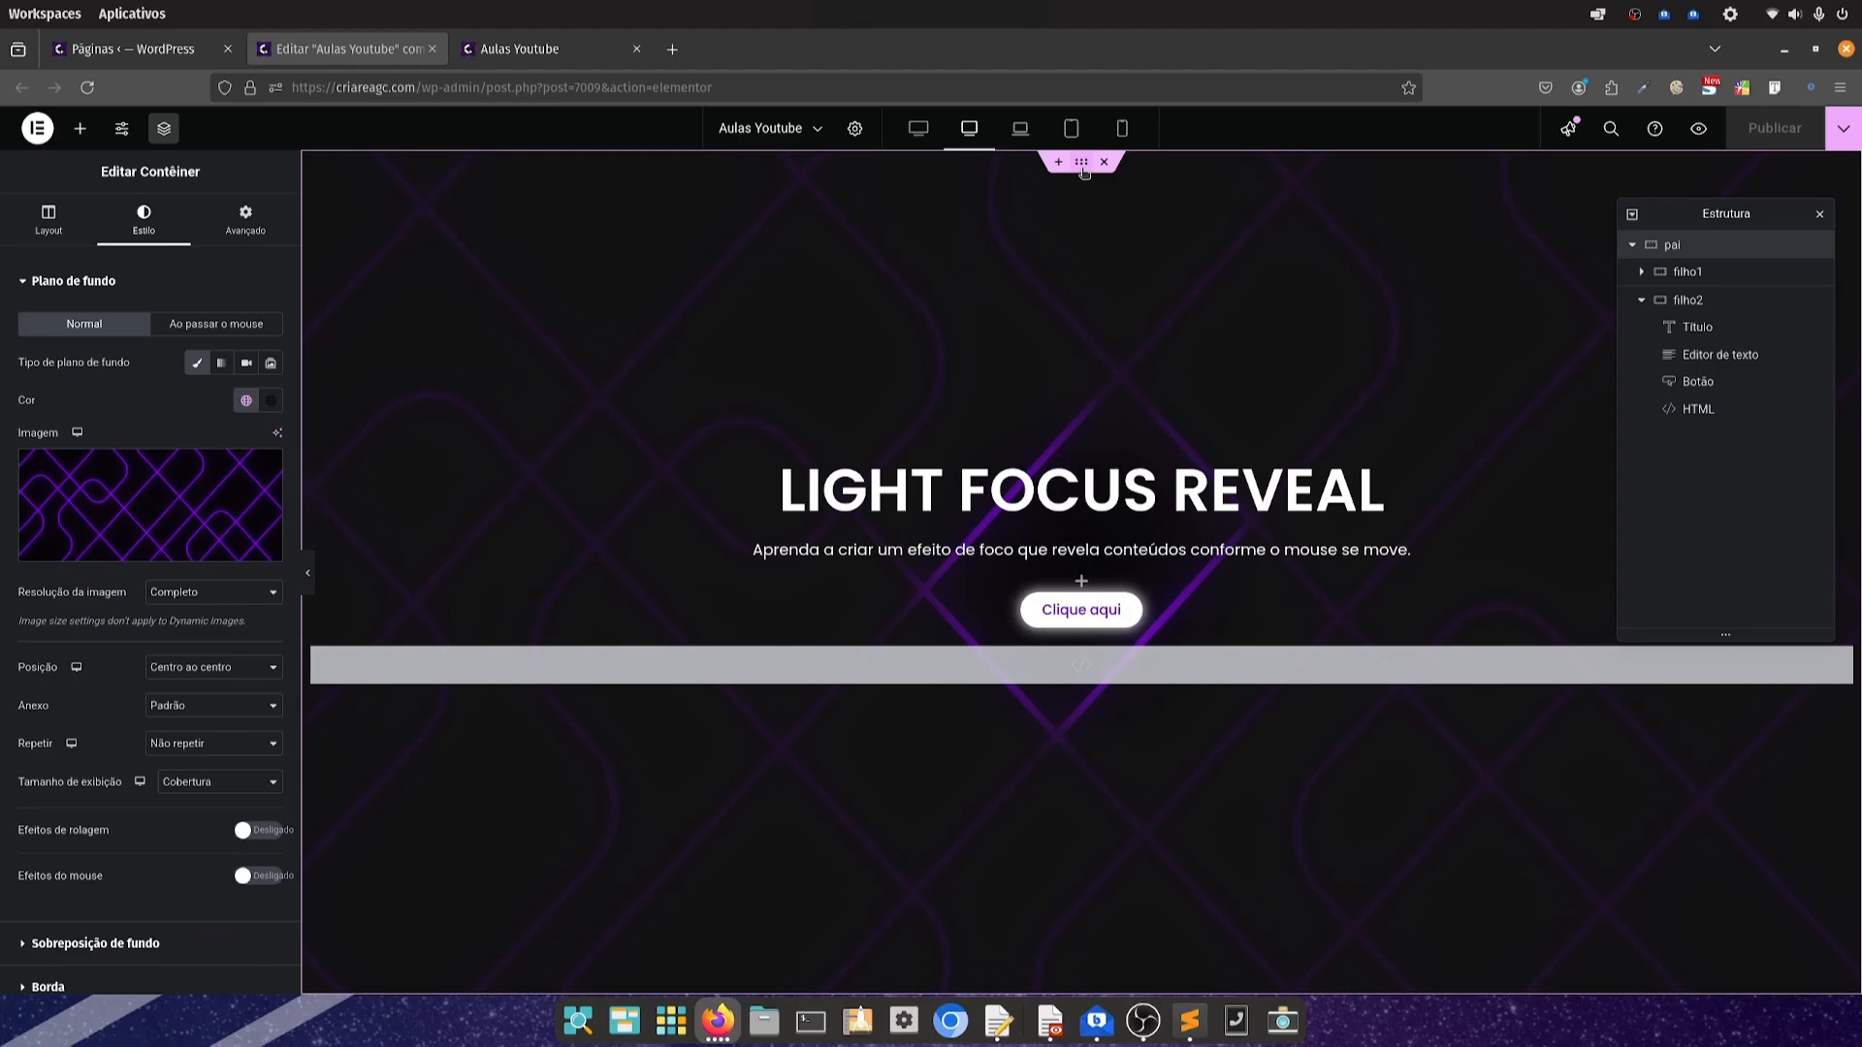
click(154, 499)
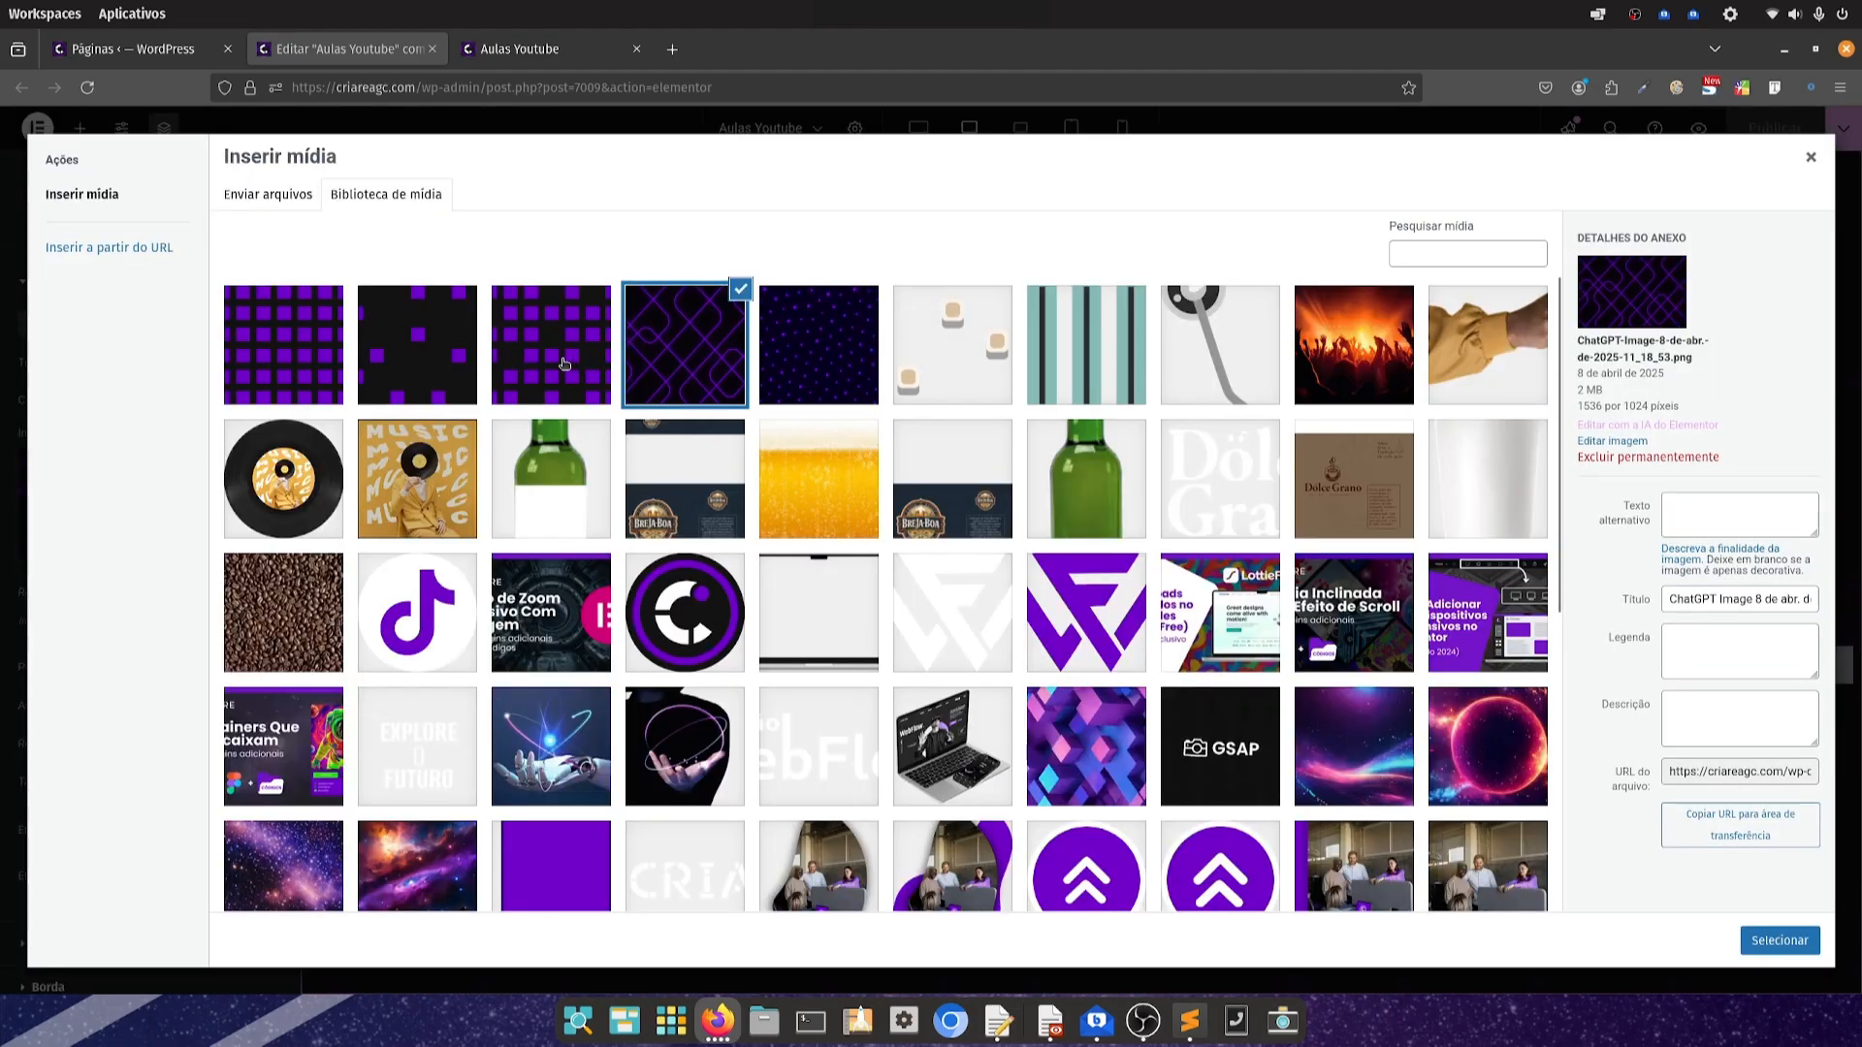
click(562, 361)
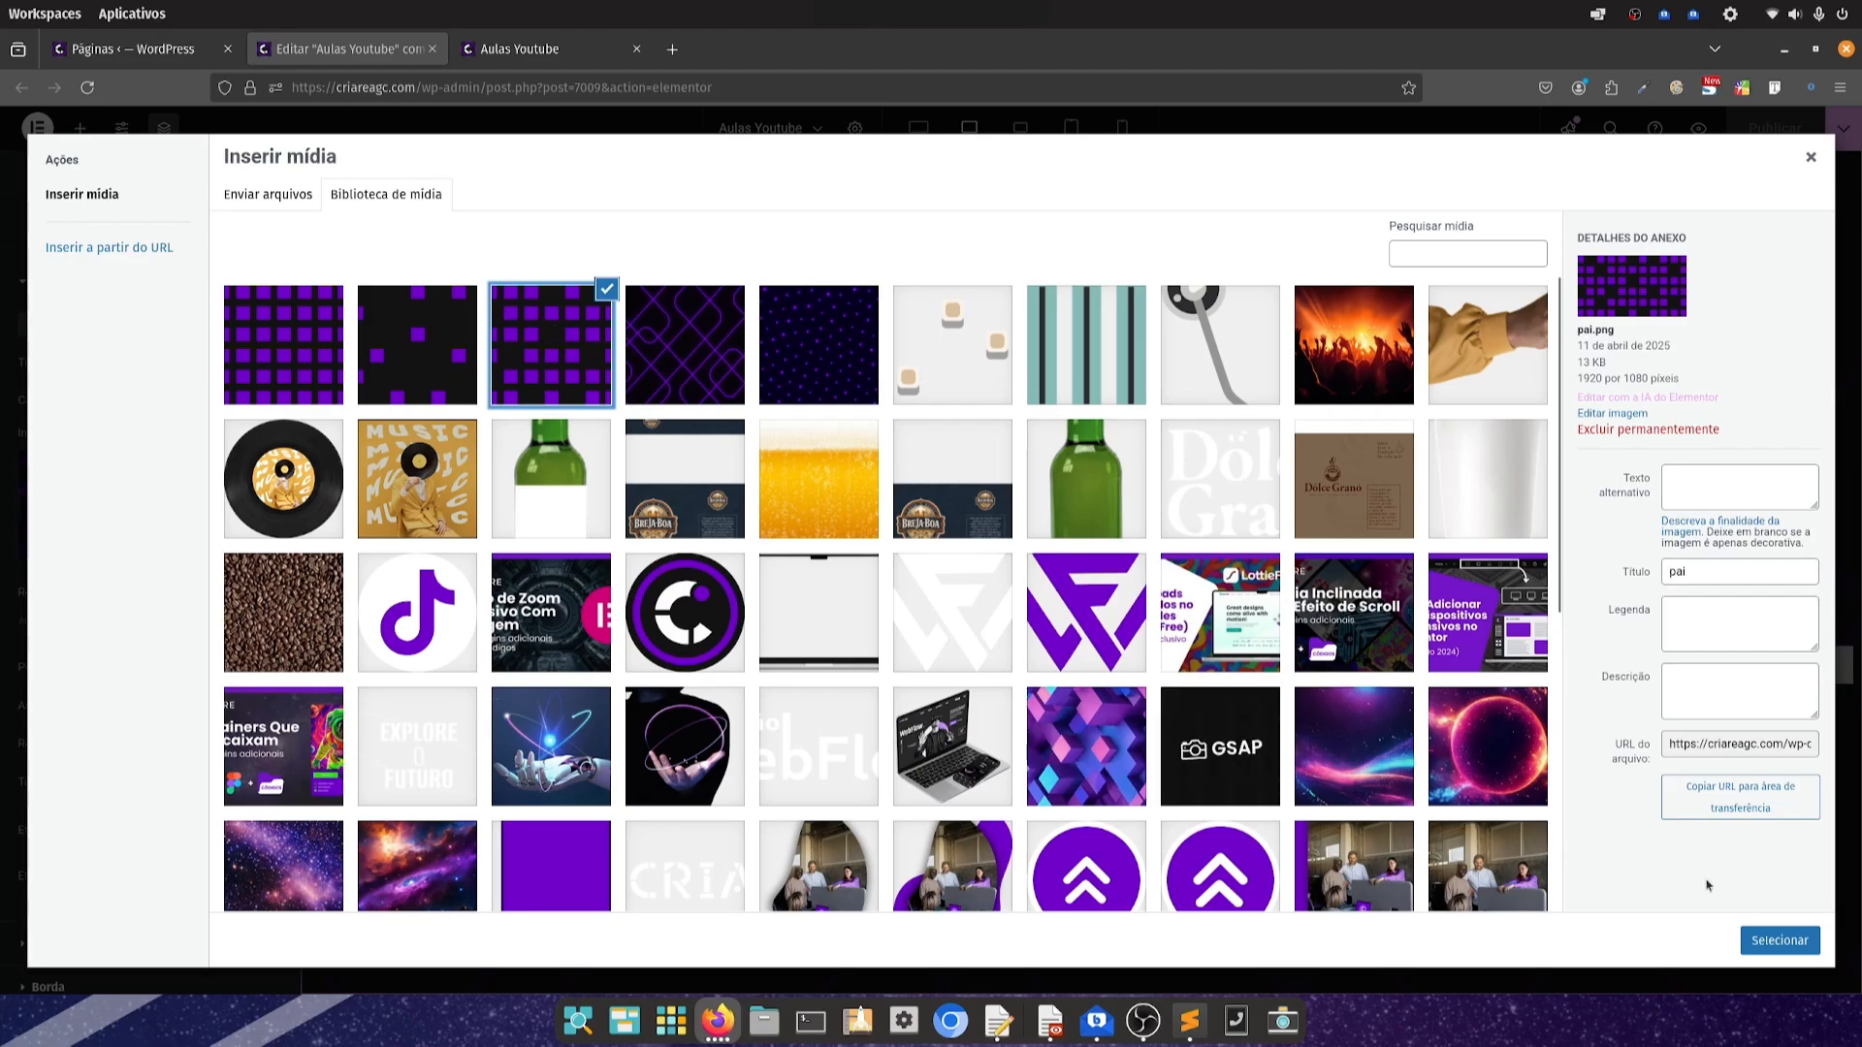
click(1757, 945)
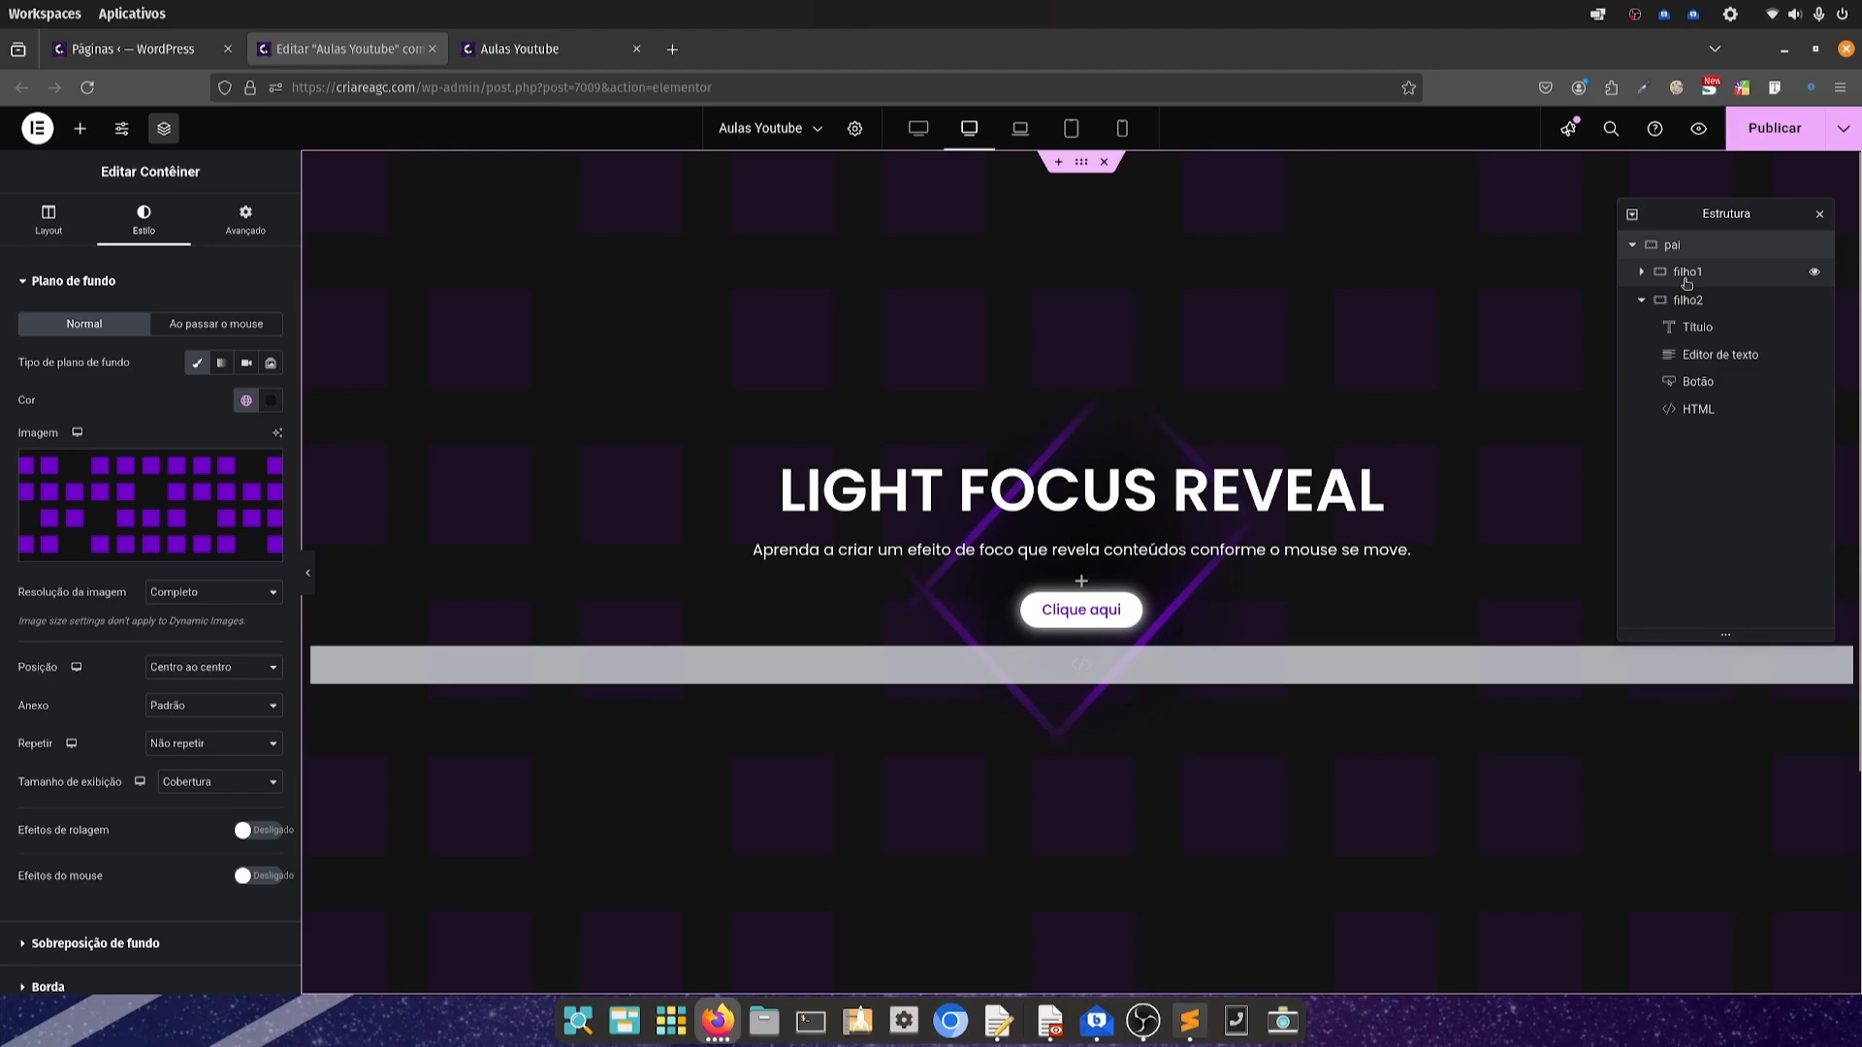
Set the filho1 container's background image to filho1.png from the media library
click(246, 218)
click(143, 218)
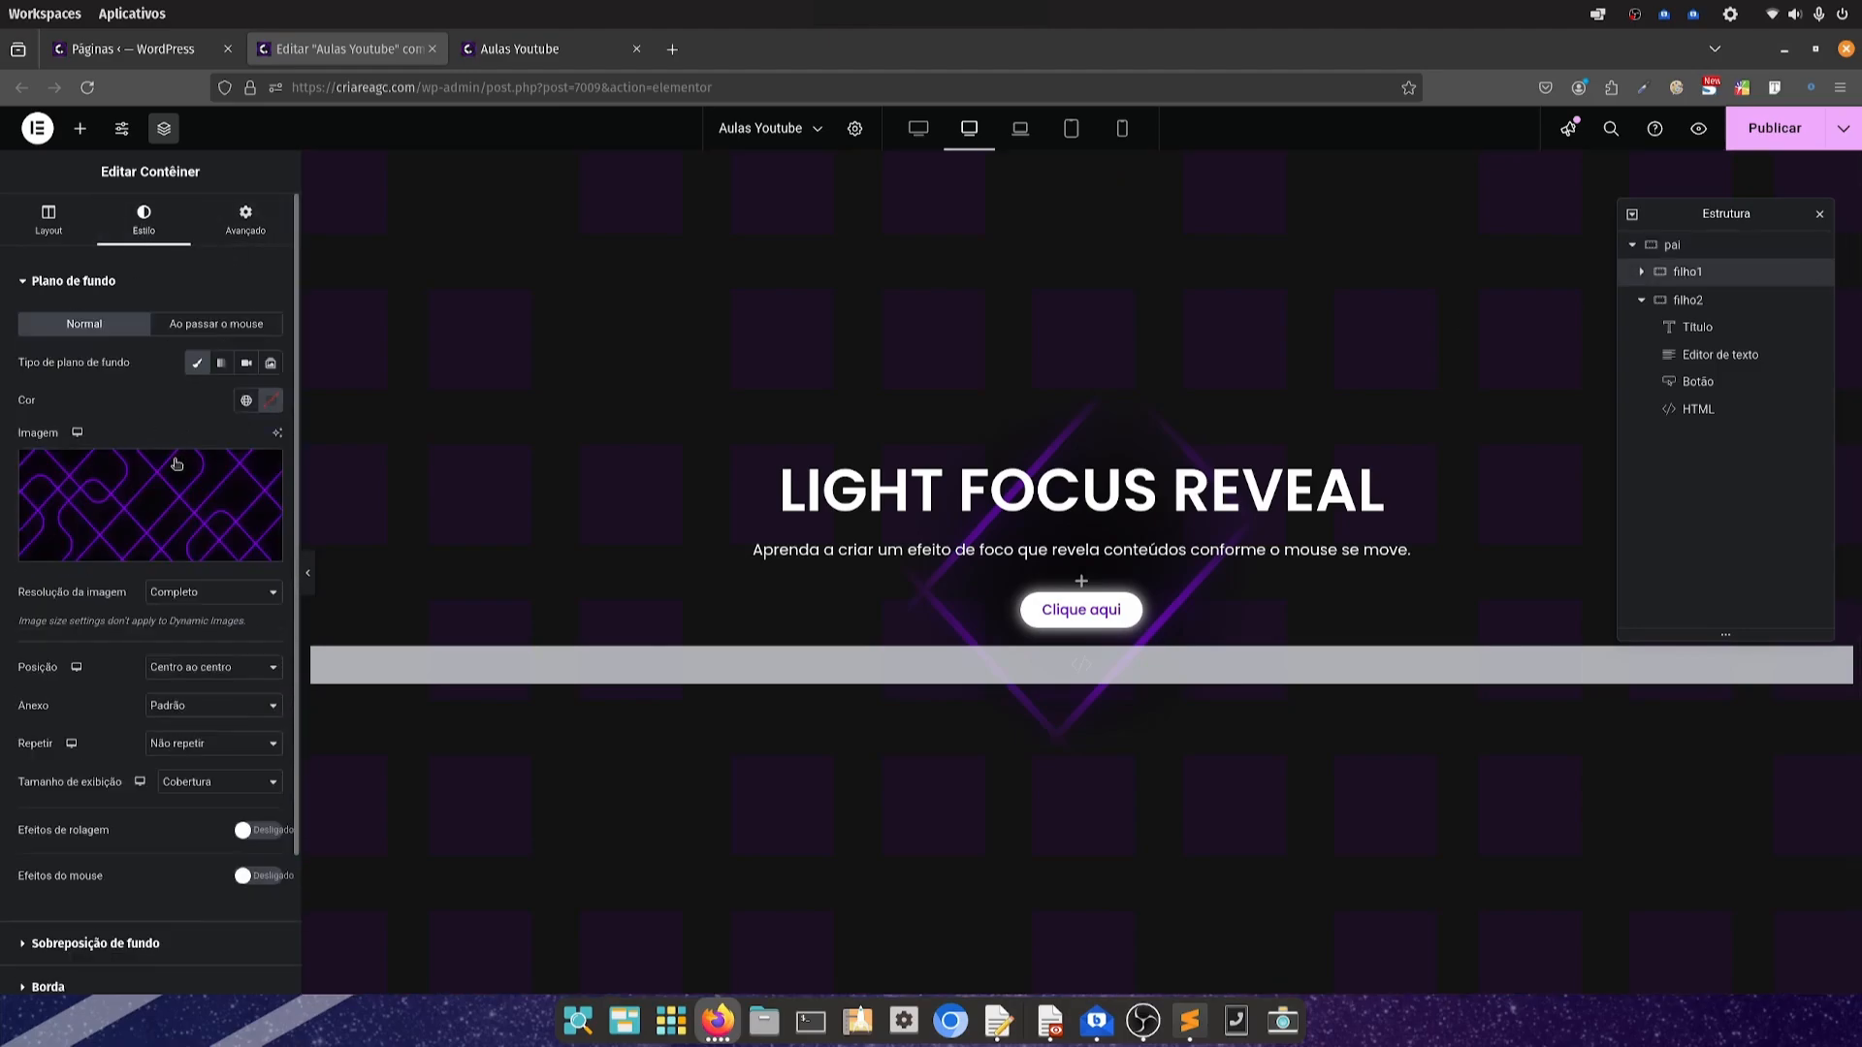
click(177, 484)
click(408, 342)
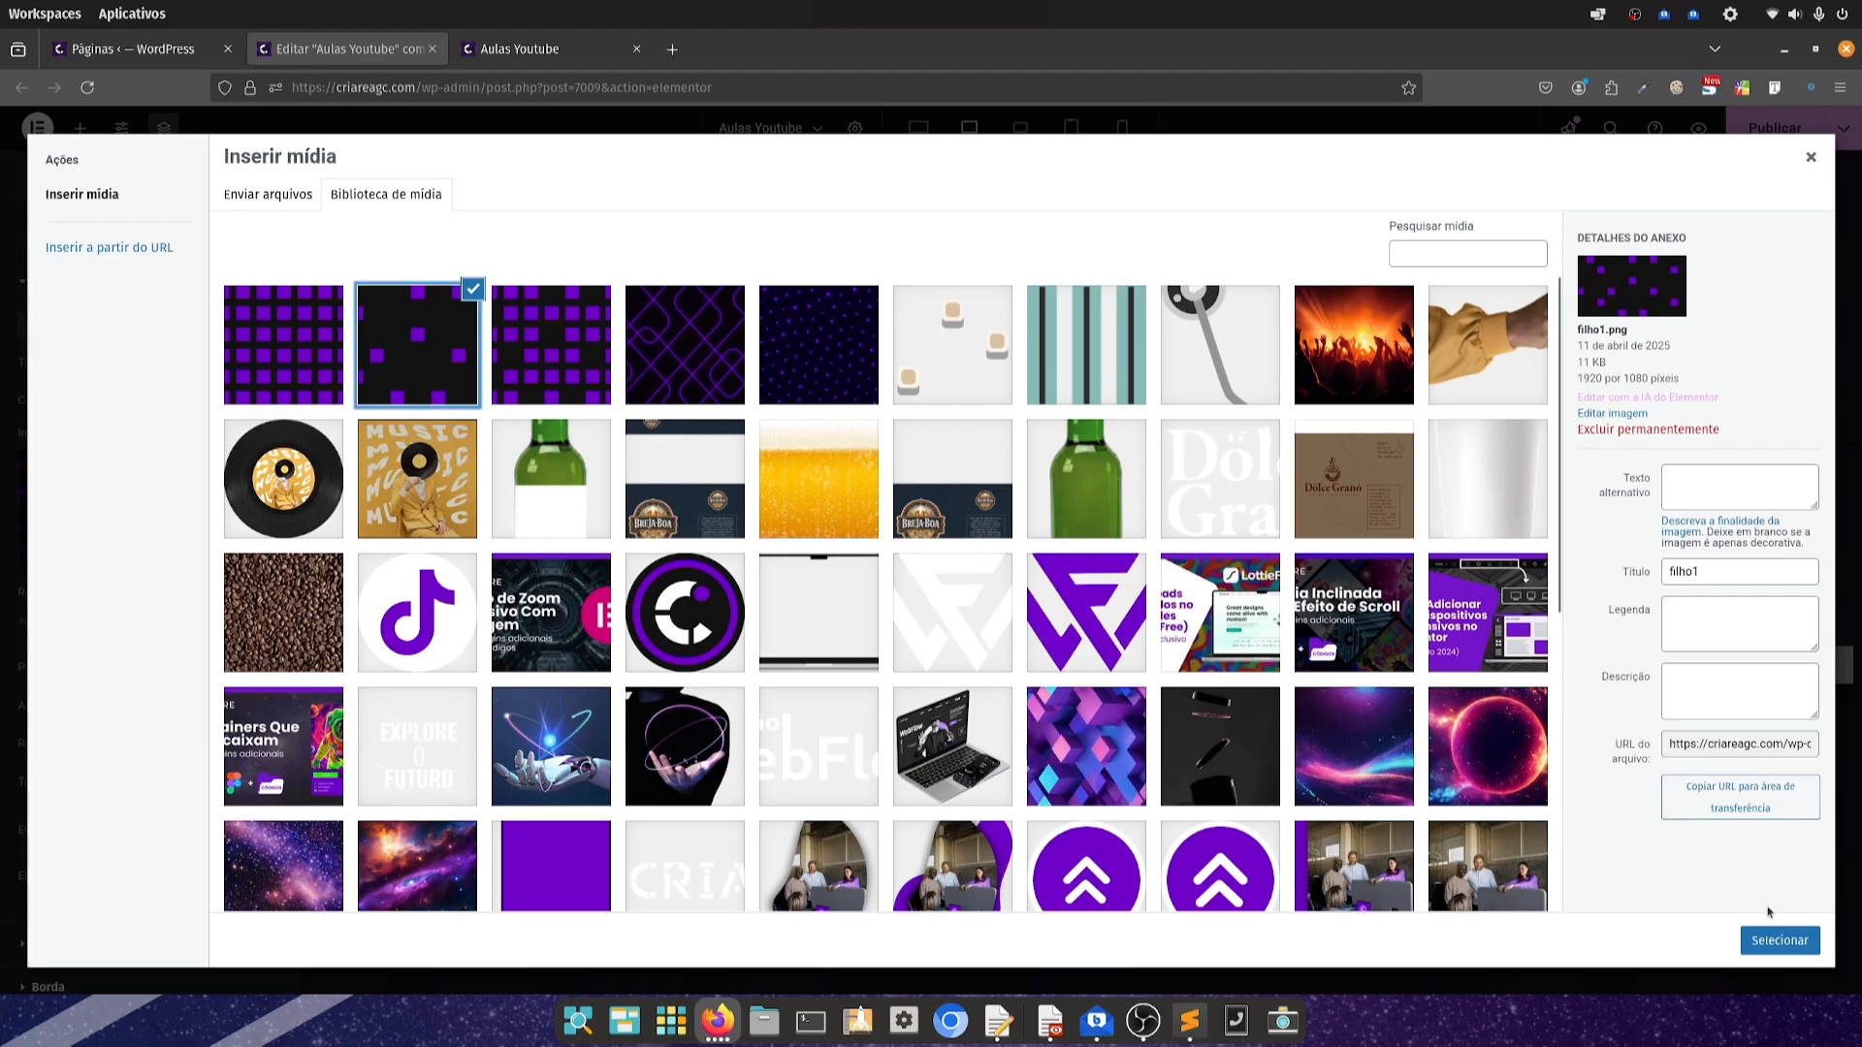
click(1779, 939)
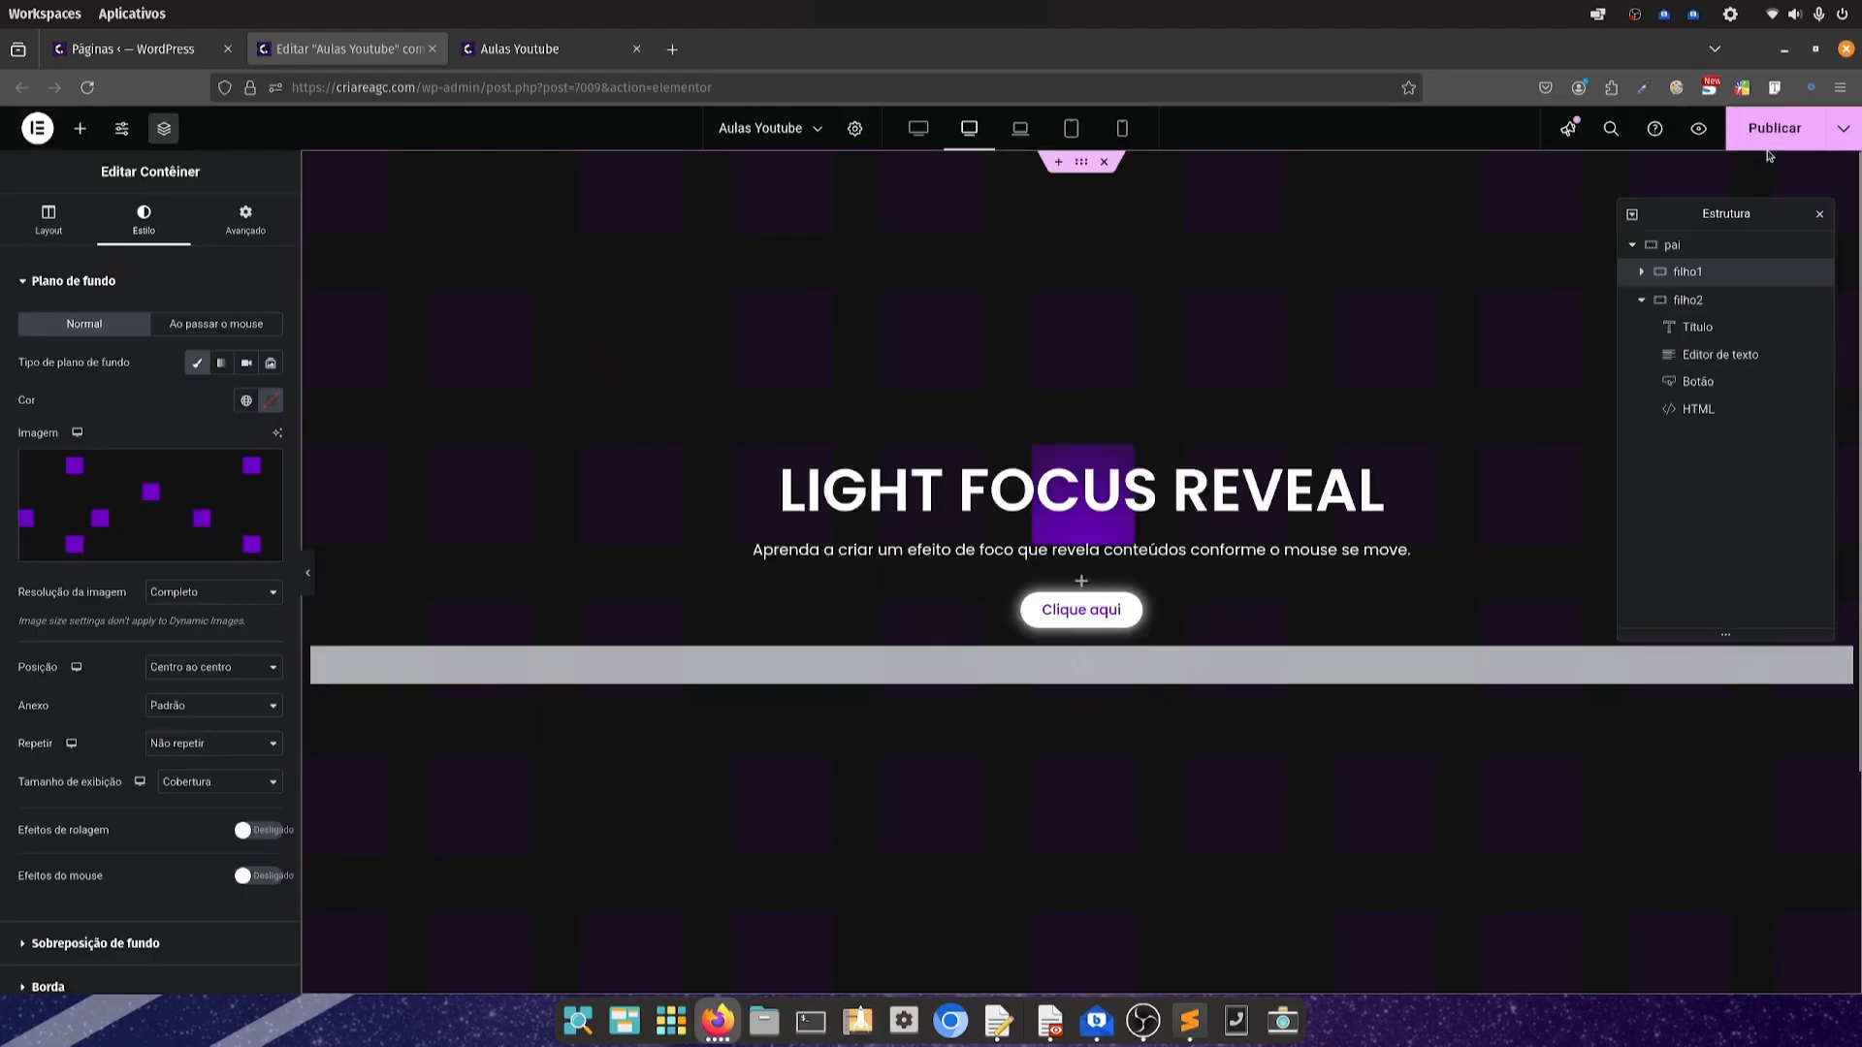
Publish the page, check the reveal of the hidden squares in the Aulas Youtube preview, and return to the editor
click(475, 50)
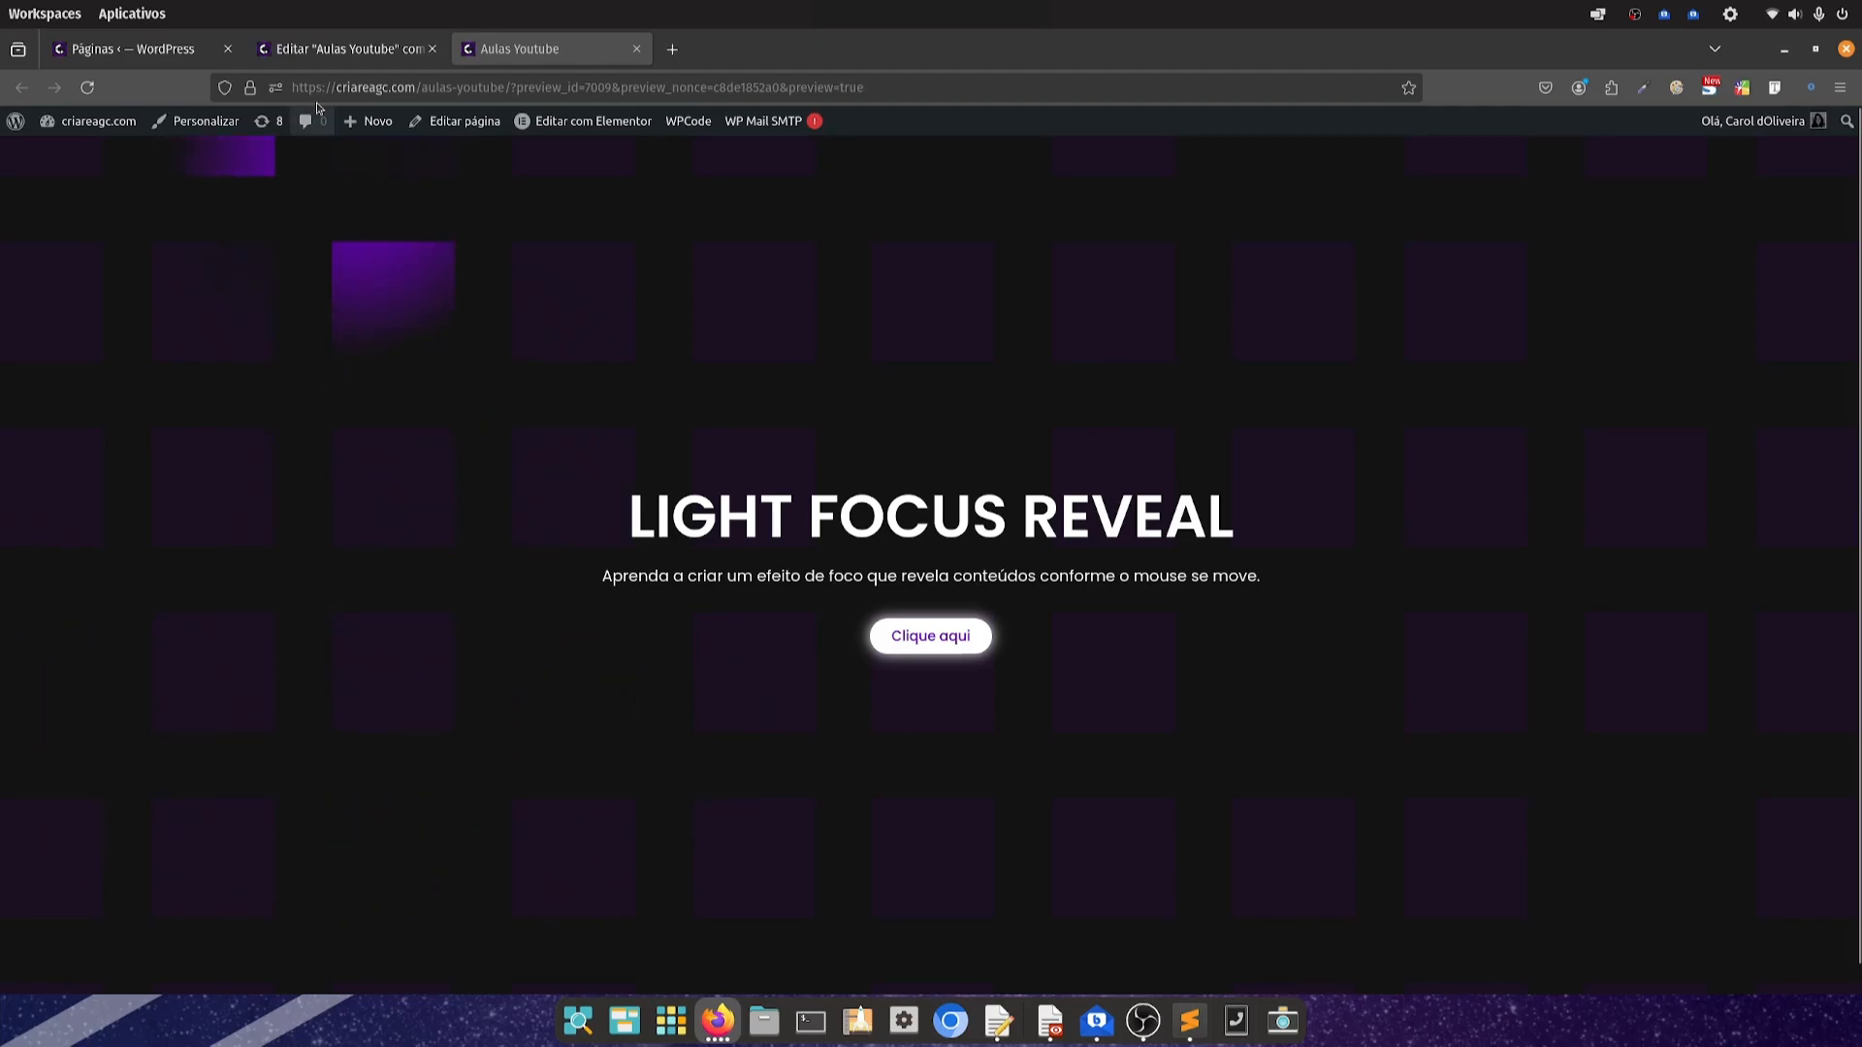
click(351, 56)
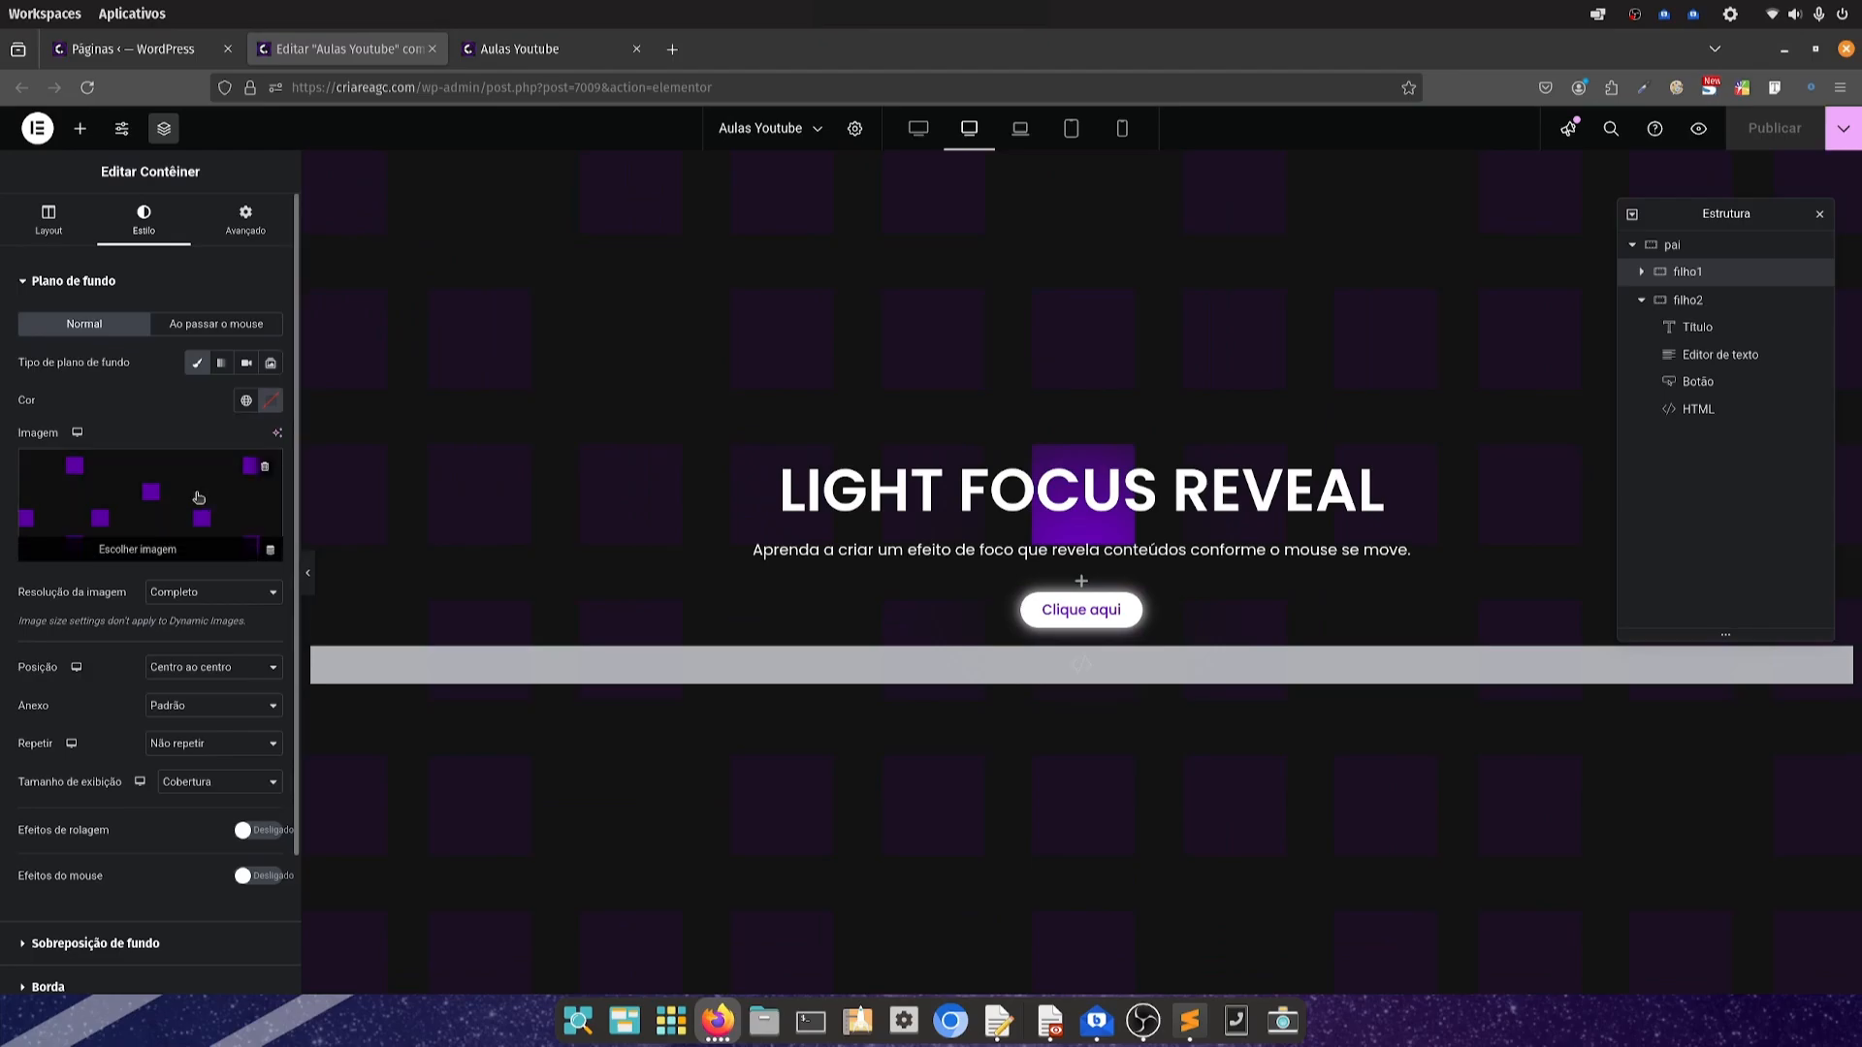
Replace the filho1 container's background image with filho2-alternativo.png from the media library
click(198, 498)
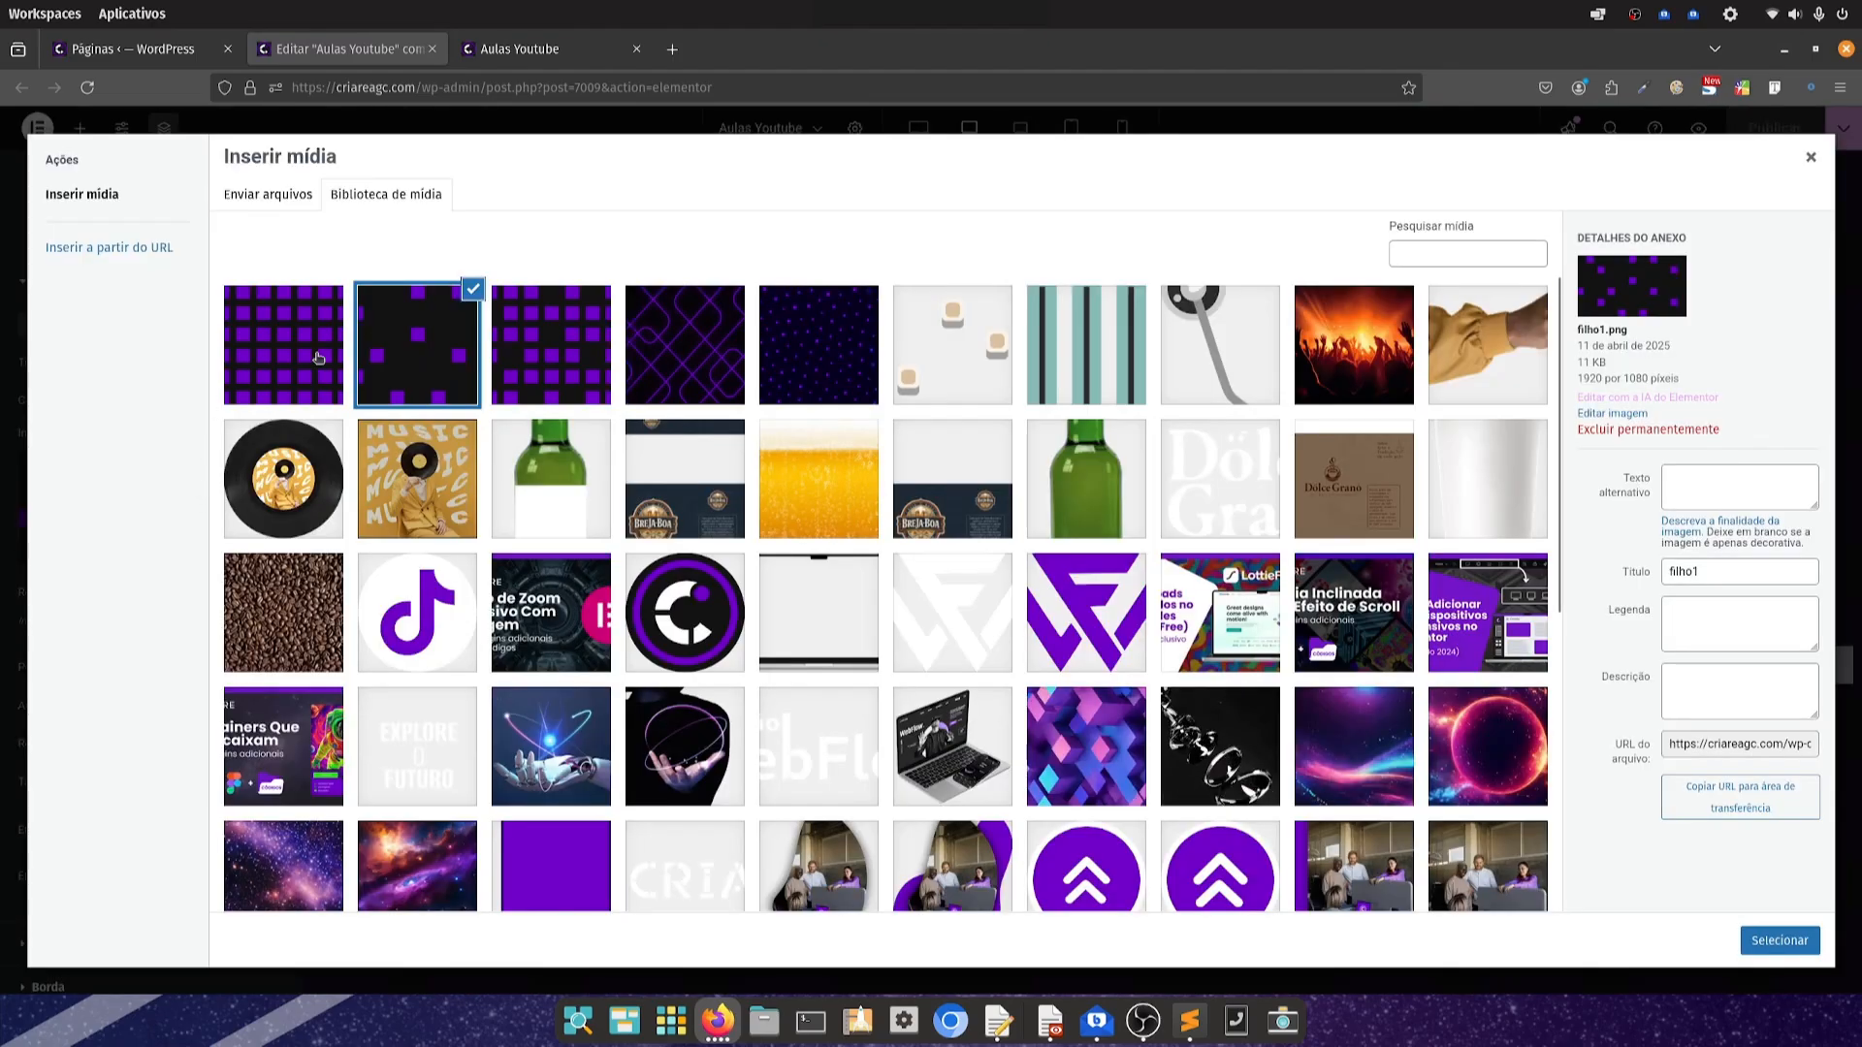
click(259, 355)
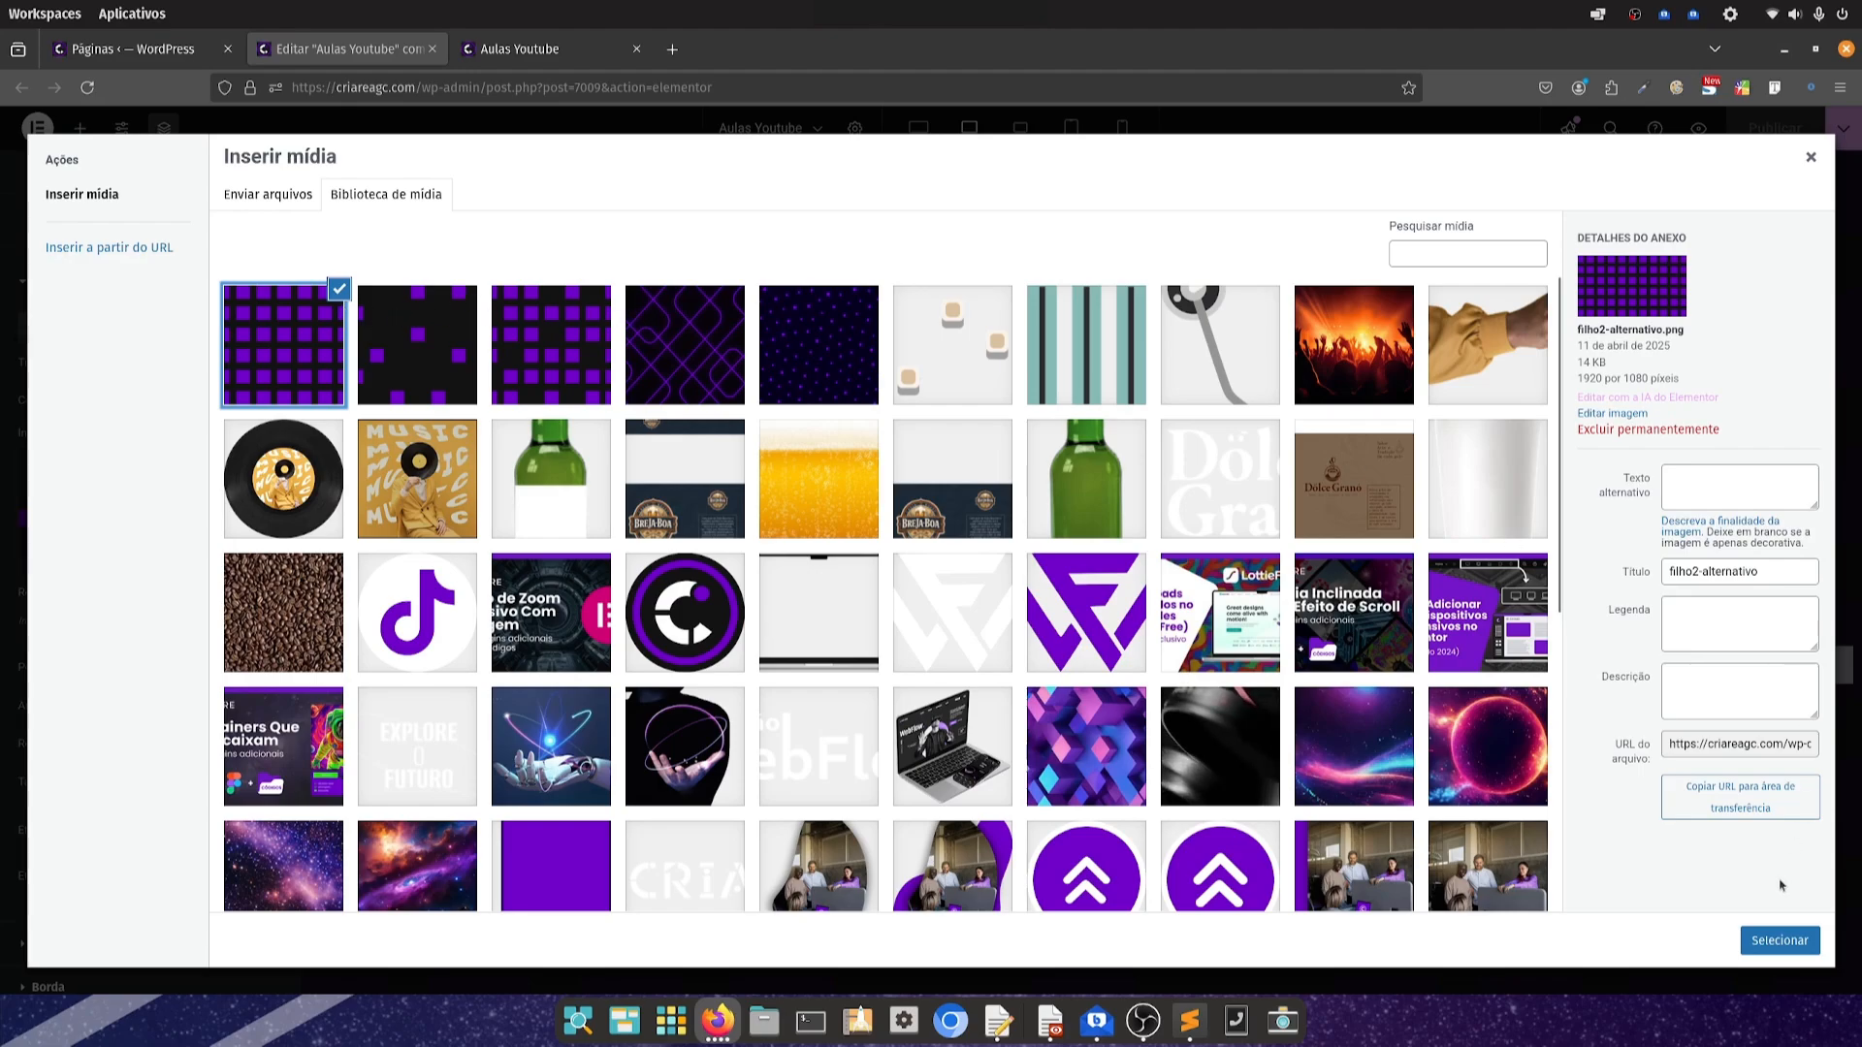
click(1779, 940)
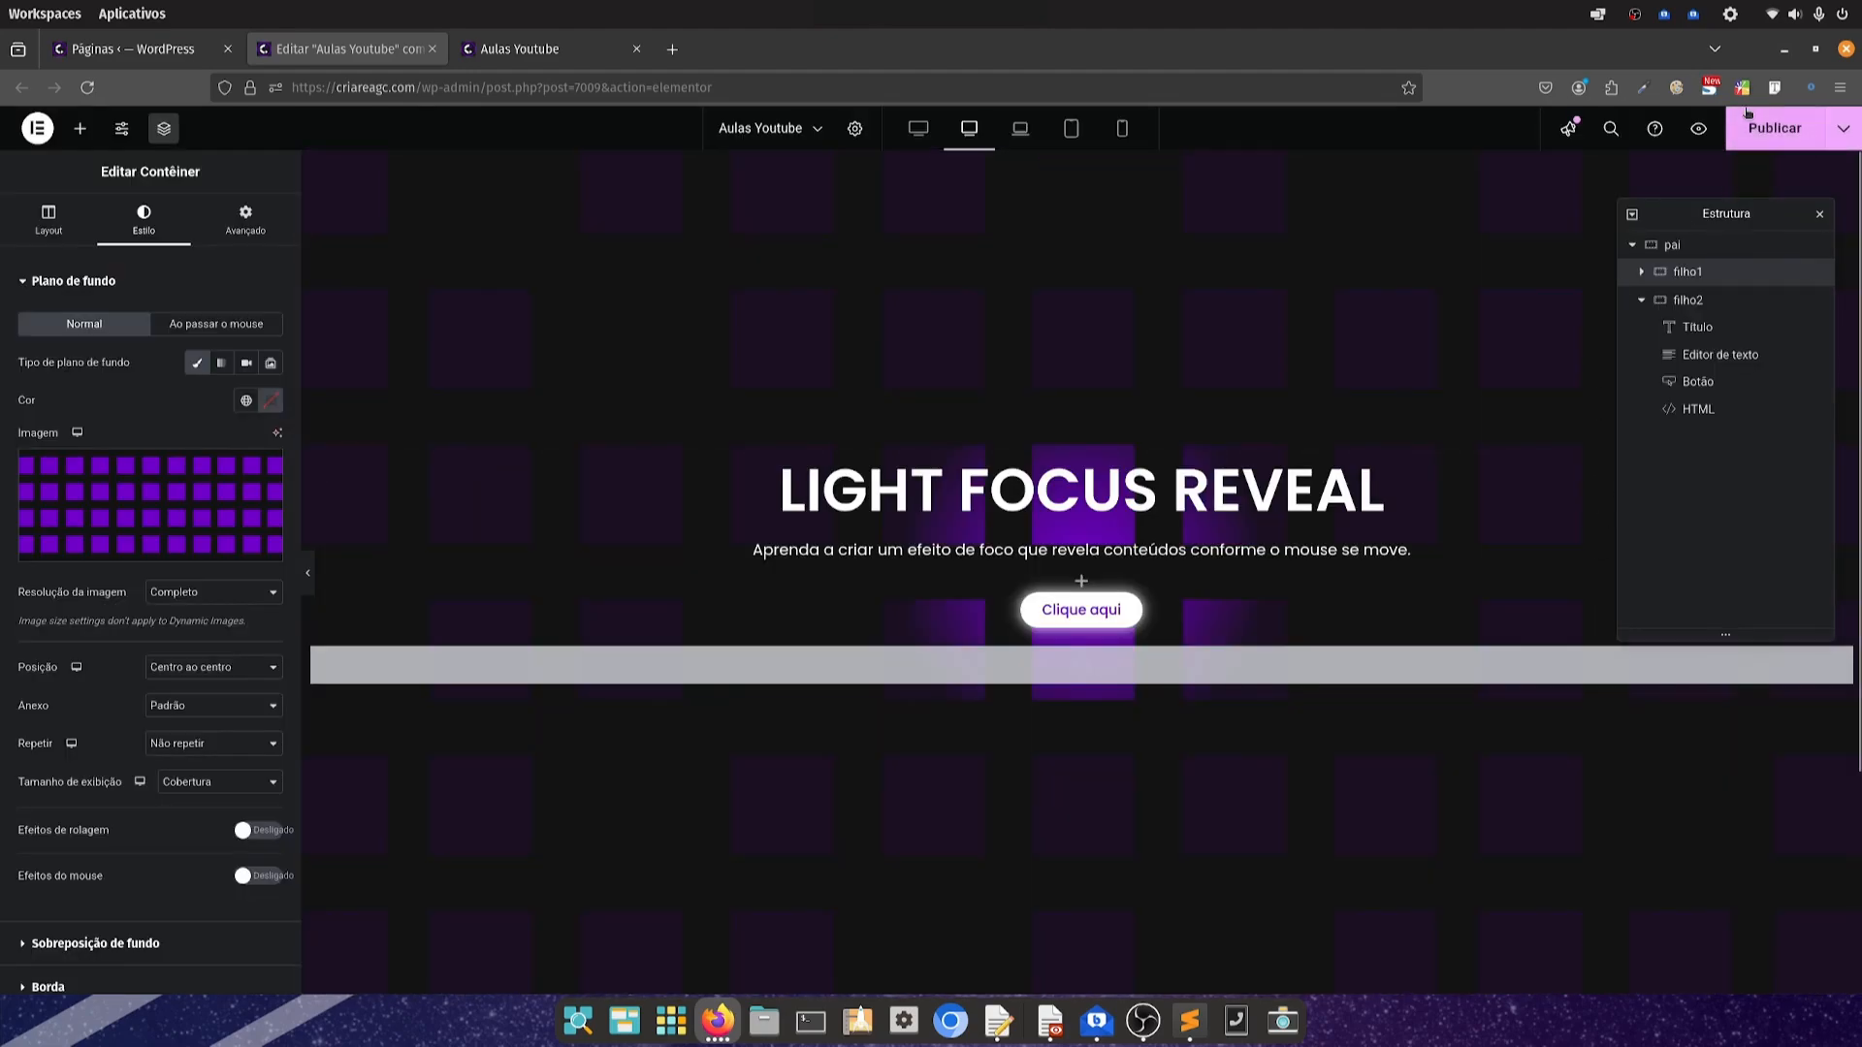
Publish the page, check the filho2-alternativo.png reveal in the Aulas Youtube preview, and return to the editor
click(1759, 136)
click(553, 58)
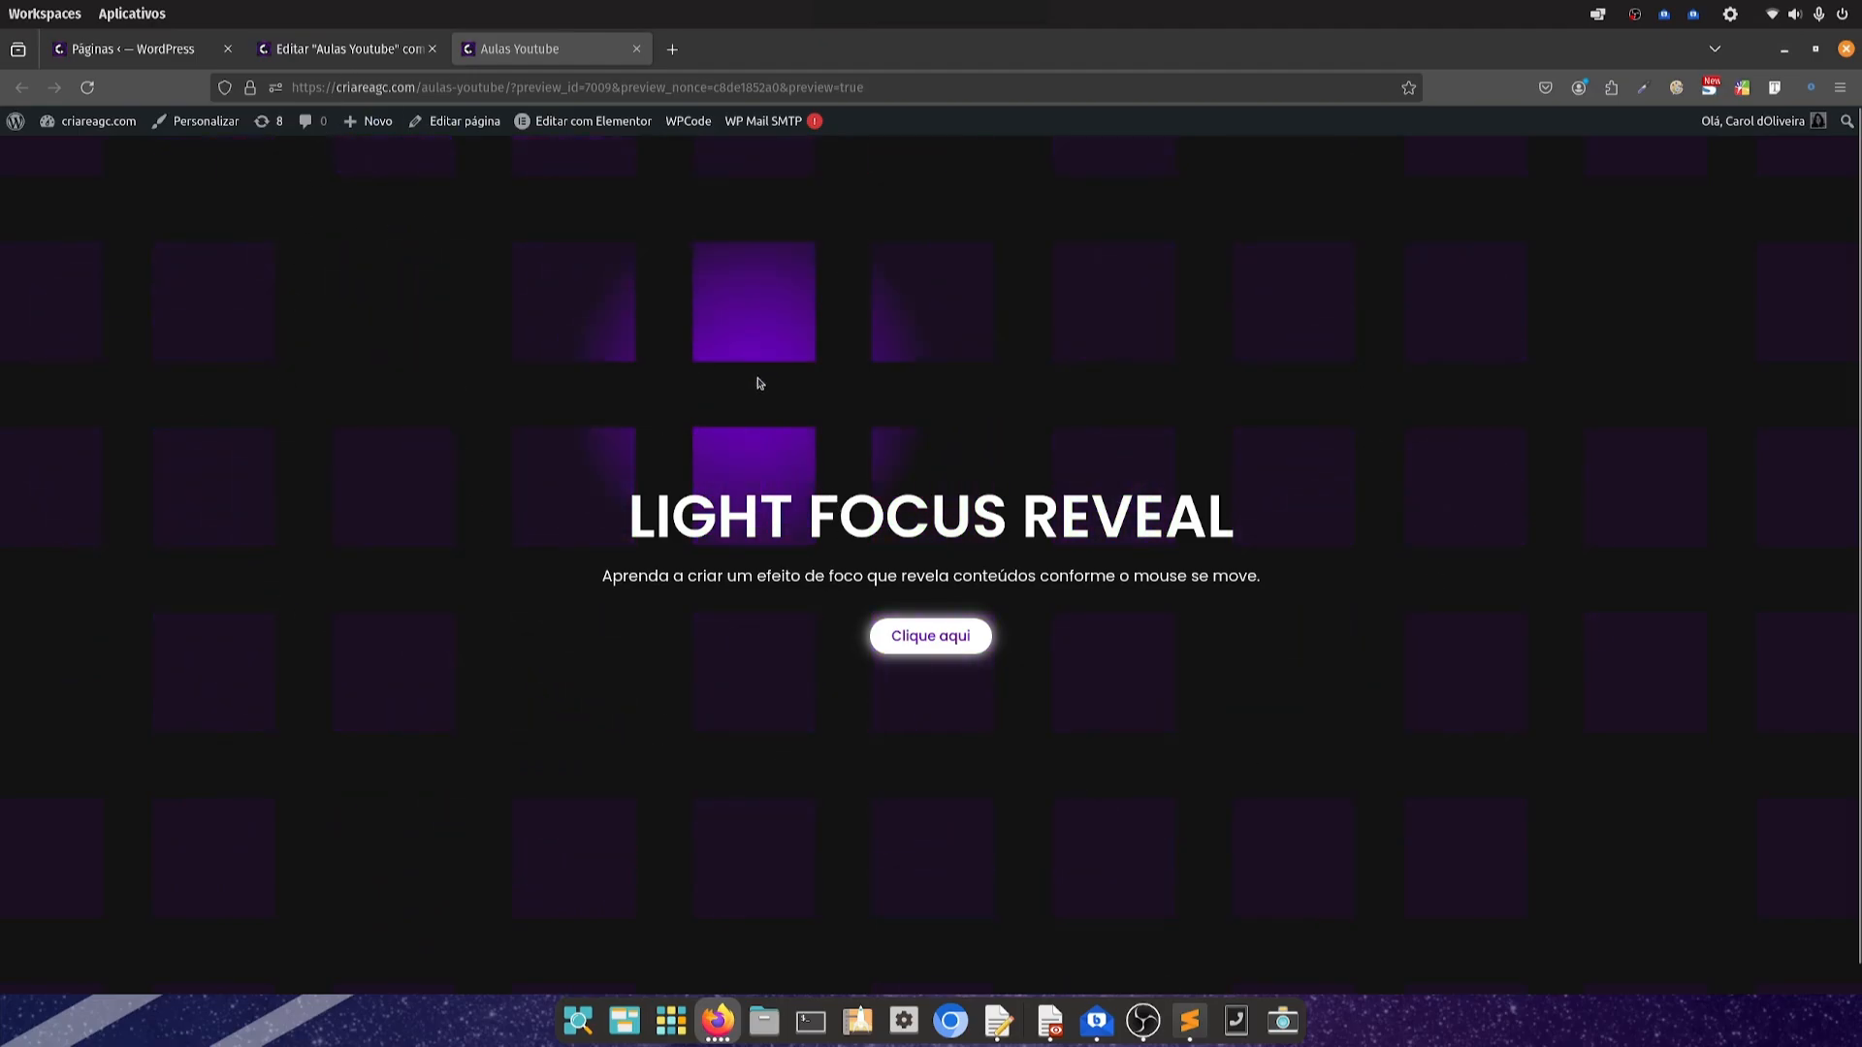
click(353, 44)
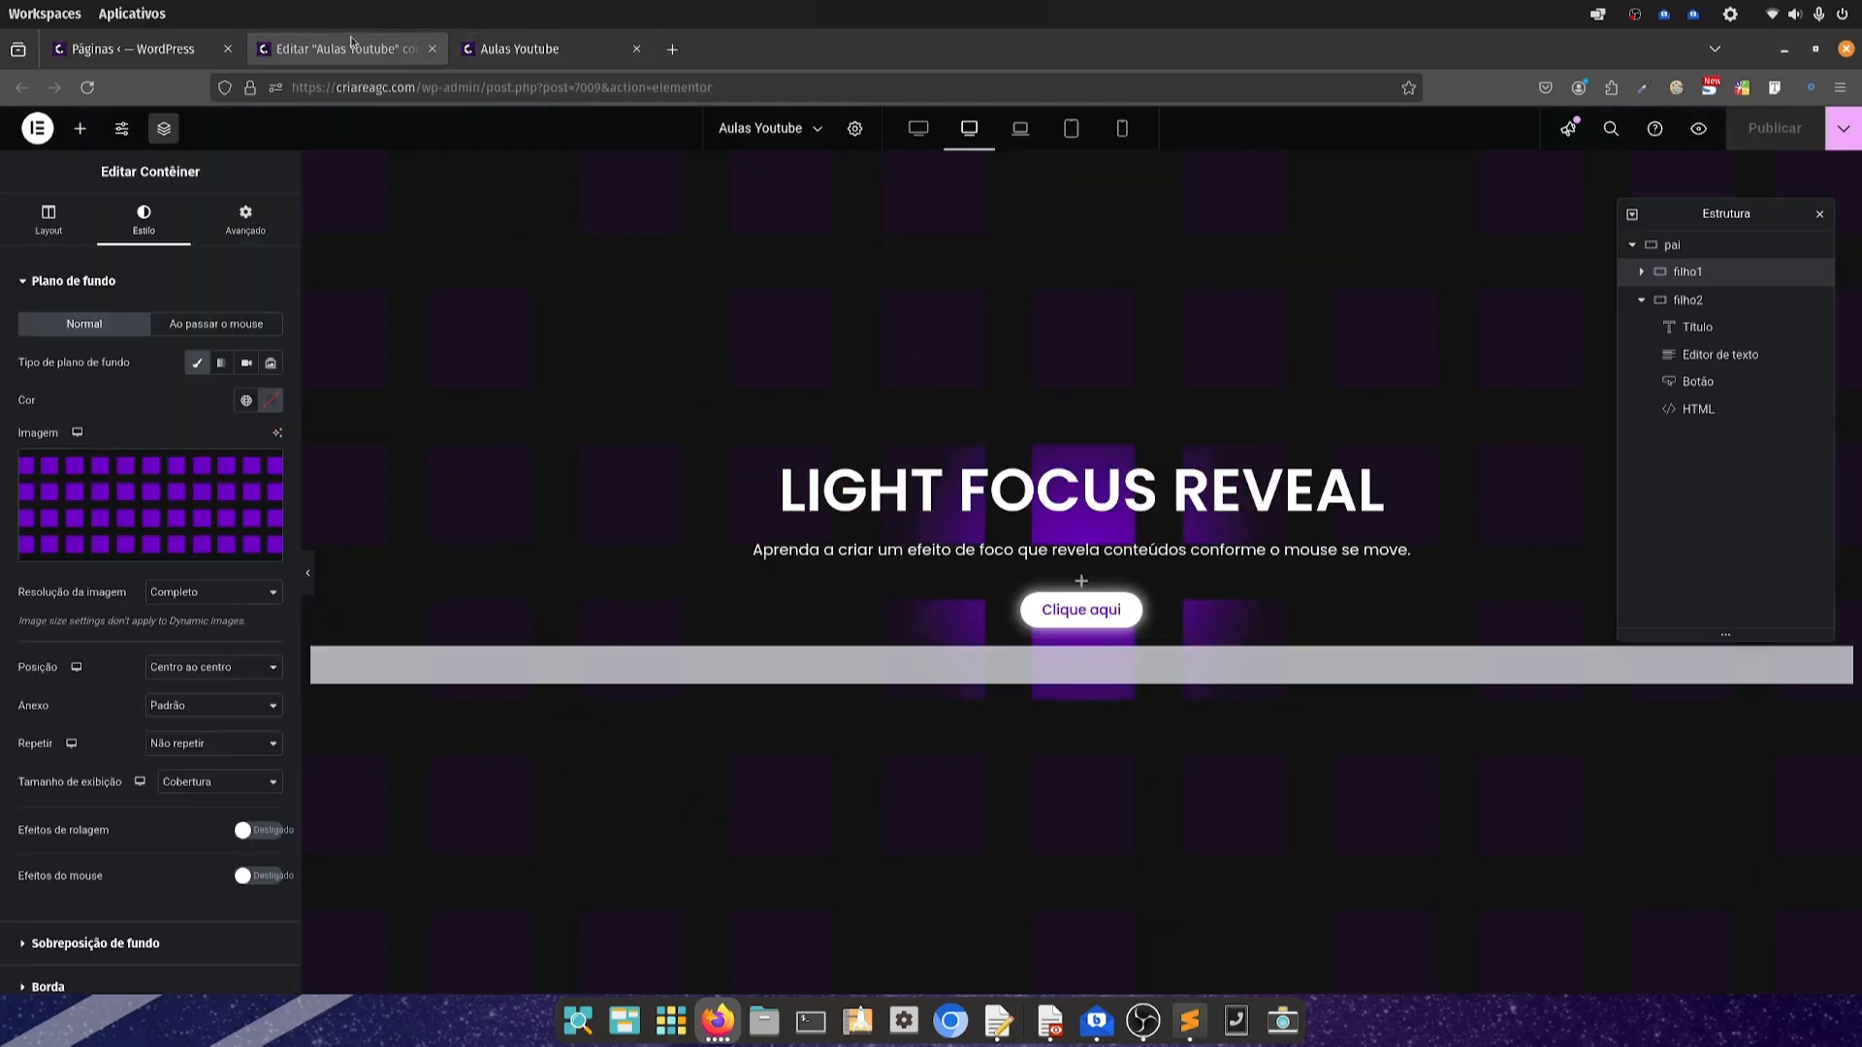
Set the pai container's background overlay opacity to 0
click(1673, 245)
scroll(25, 793, down, 2)
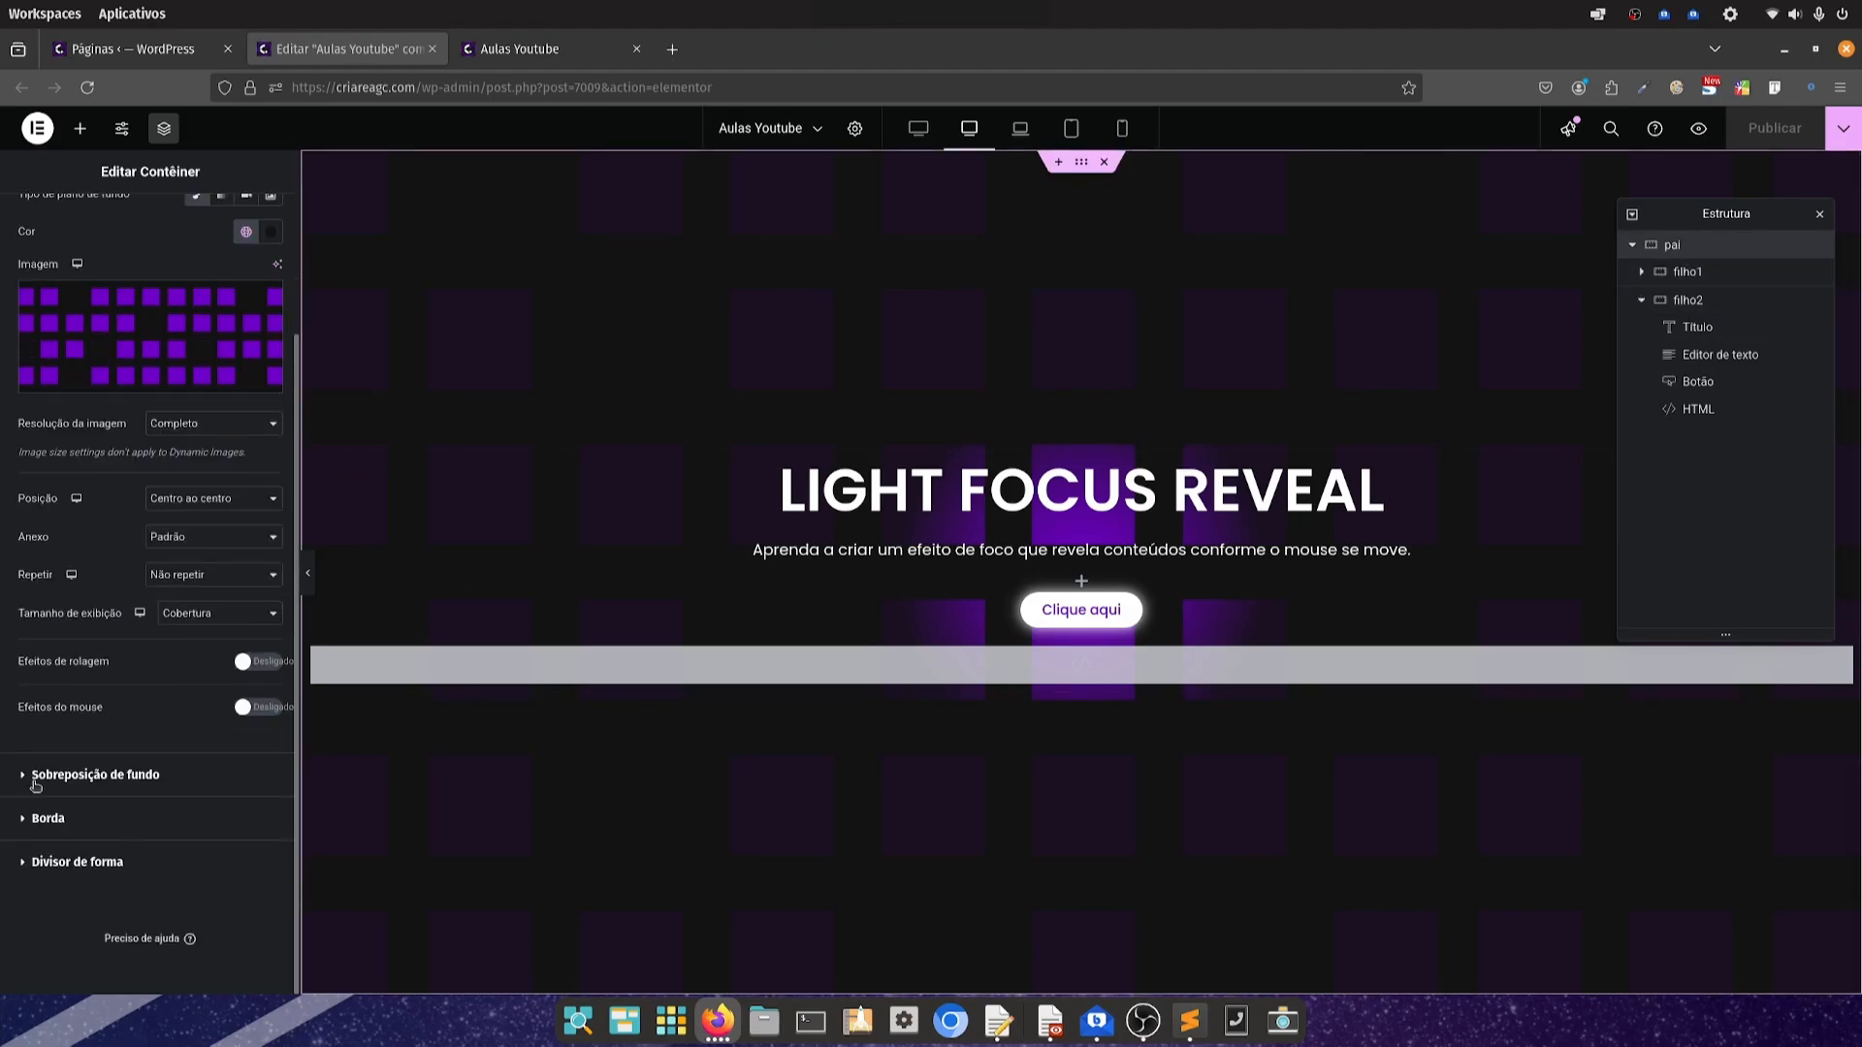
click(35, 782)
drag(203, 652, 3, 676)
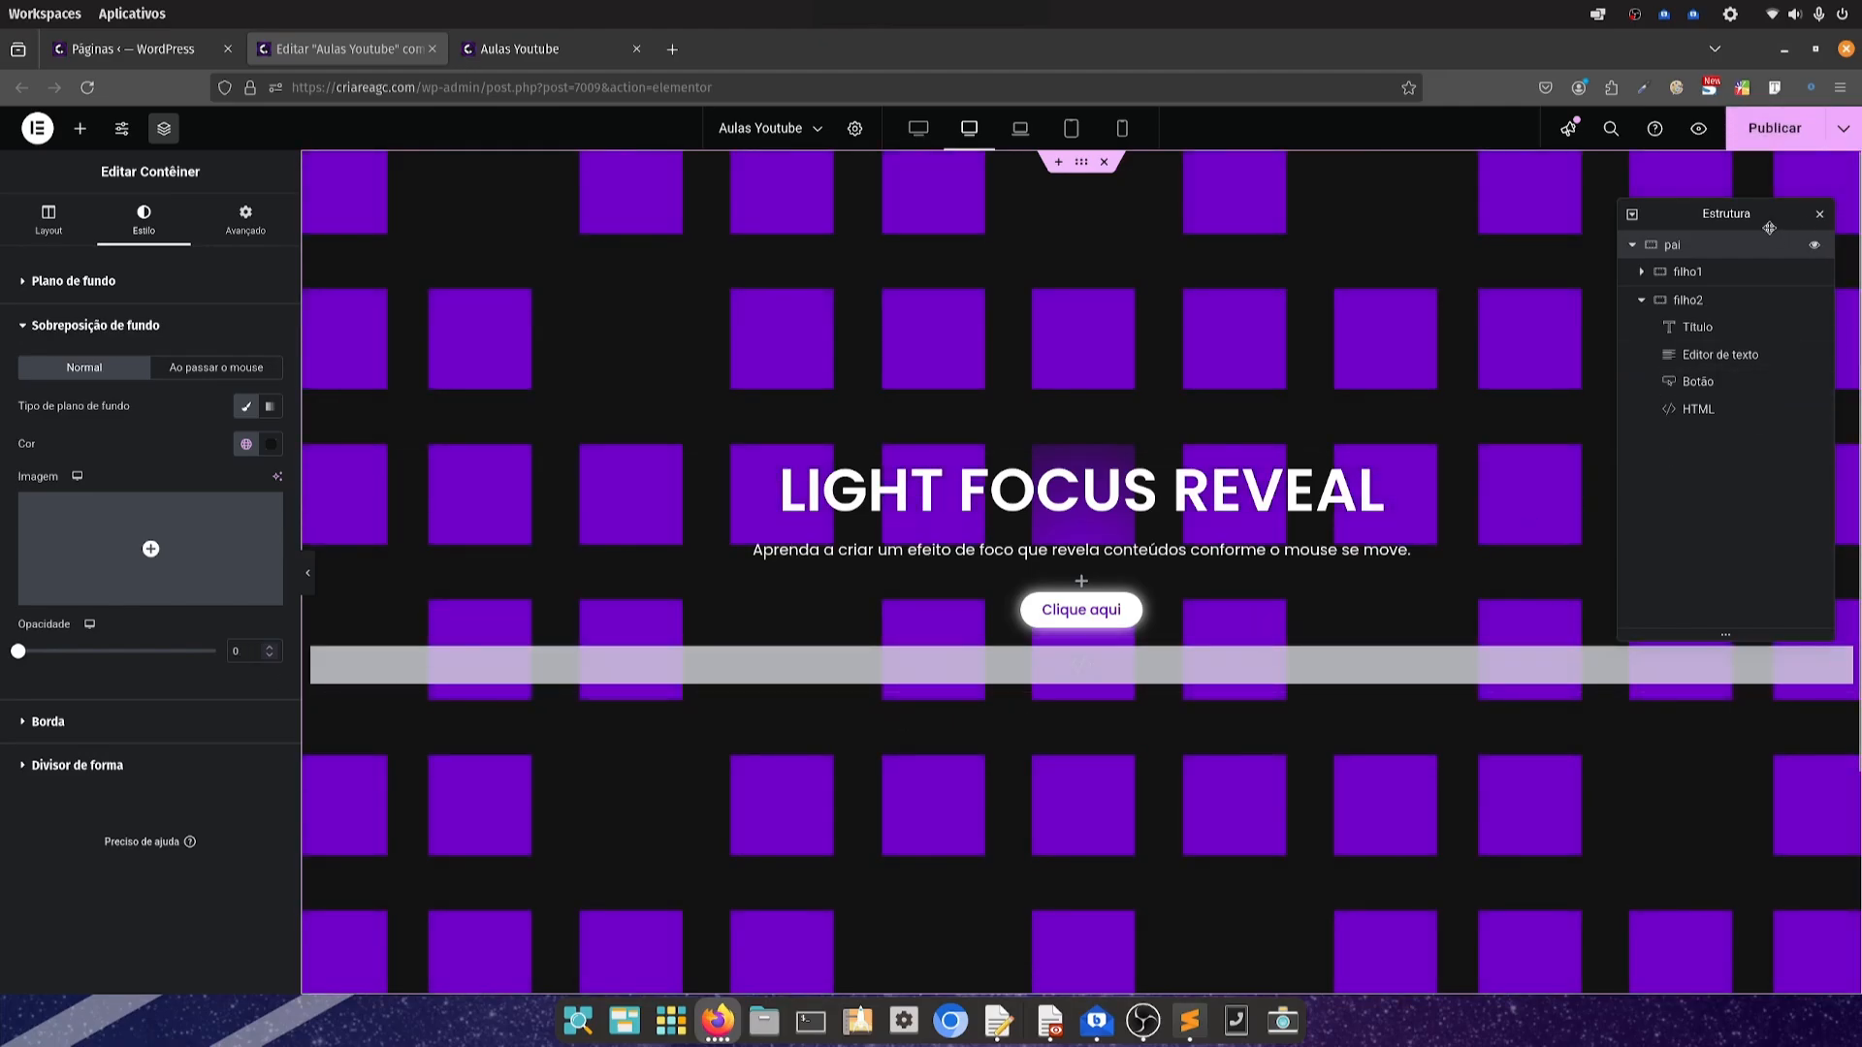
Publish the page, check the background without its overlay in the Aulas Youtube preview, and return to the editor
click(1774, 128)
click(516, 58)
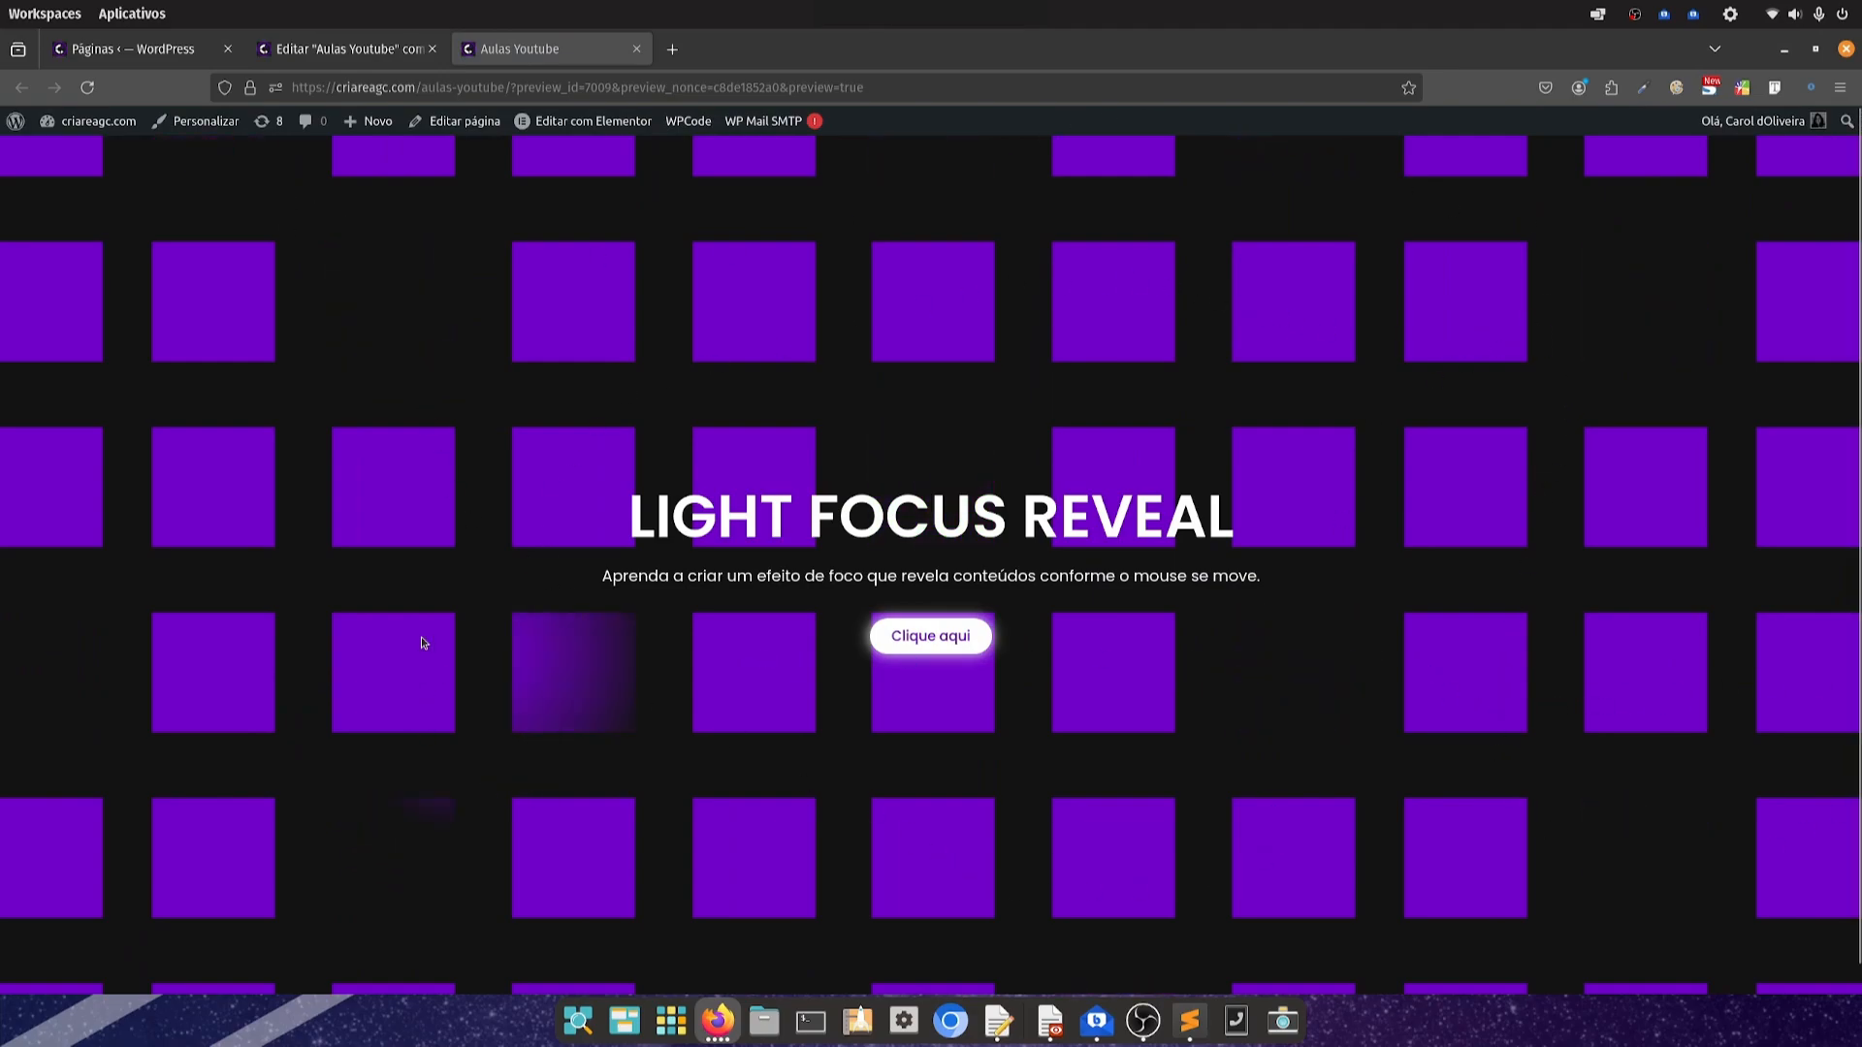
click(348, 54)
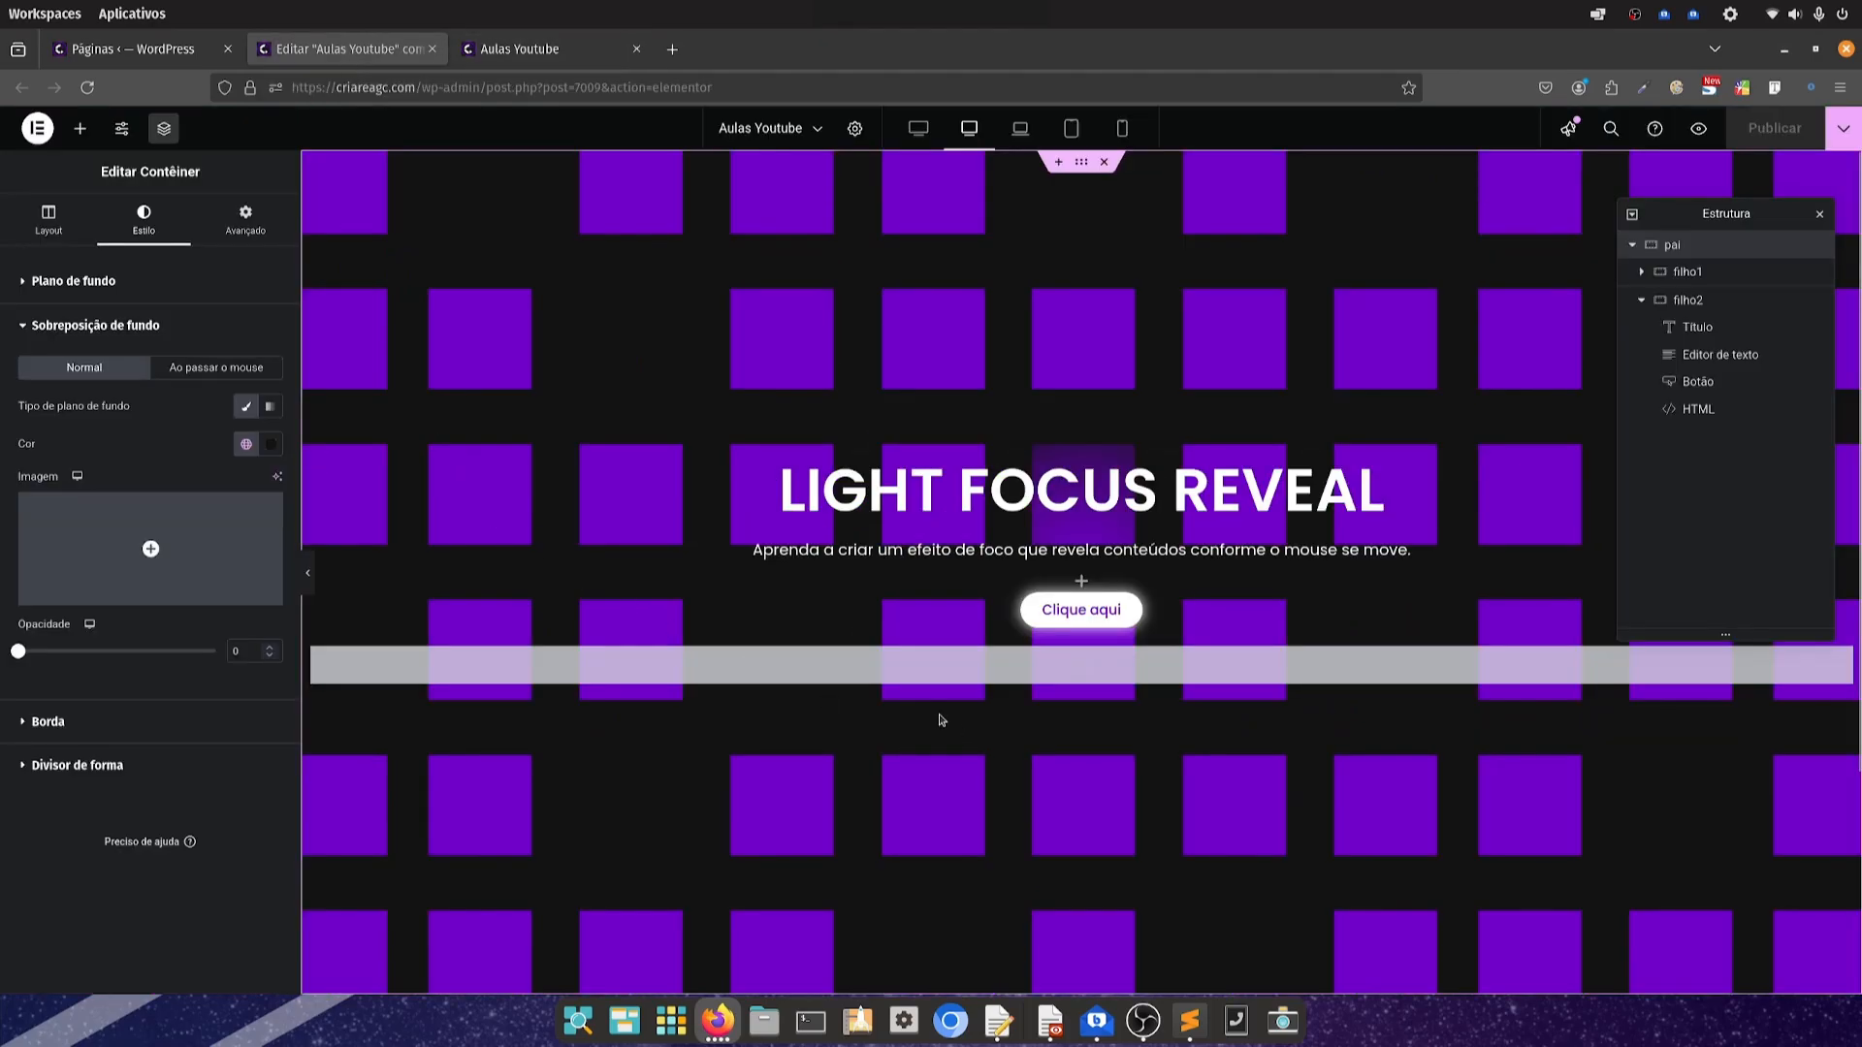
Replace the HTML widget's .imagem-revelada rule with the CIRCULO SÓLIDO version from Sublime Text, removing the surplus closing brace
click(793, 665)
key(alt+Tab)
scroll(1080, 752, down, 8)
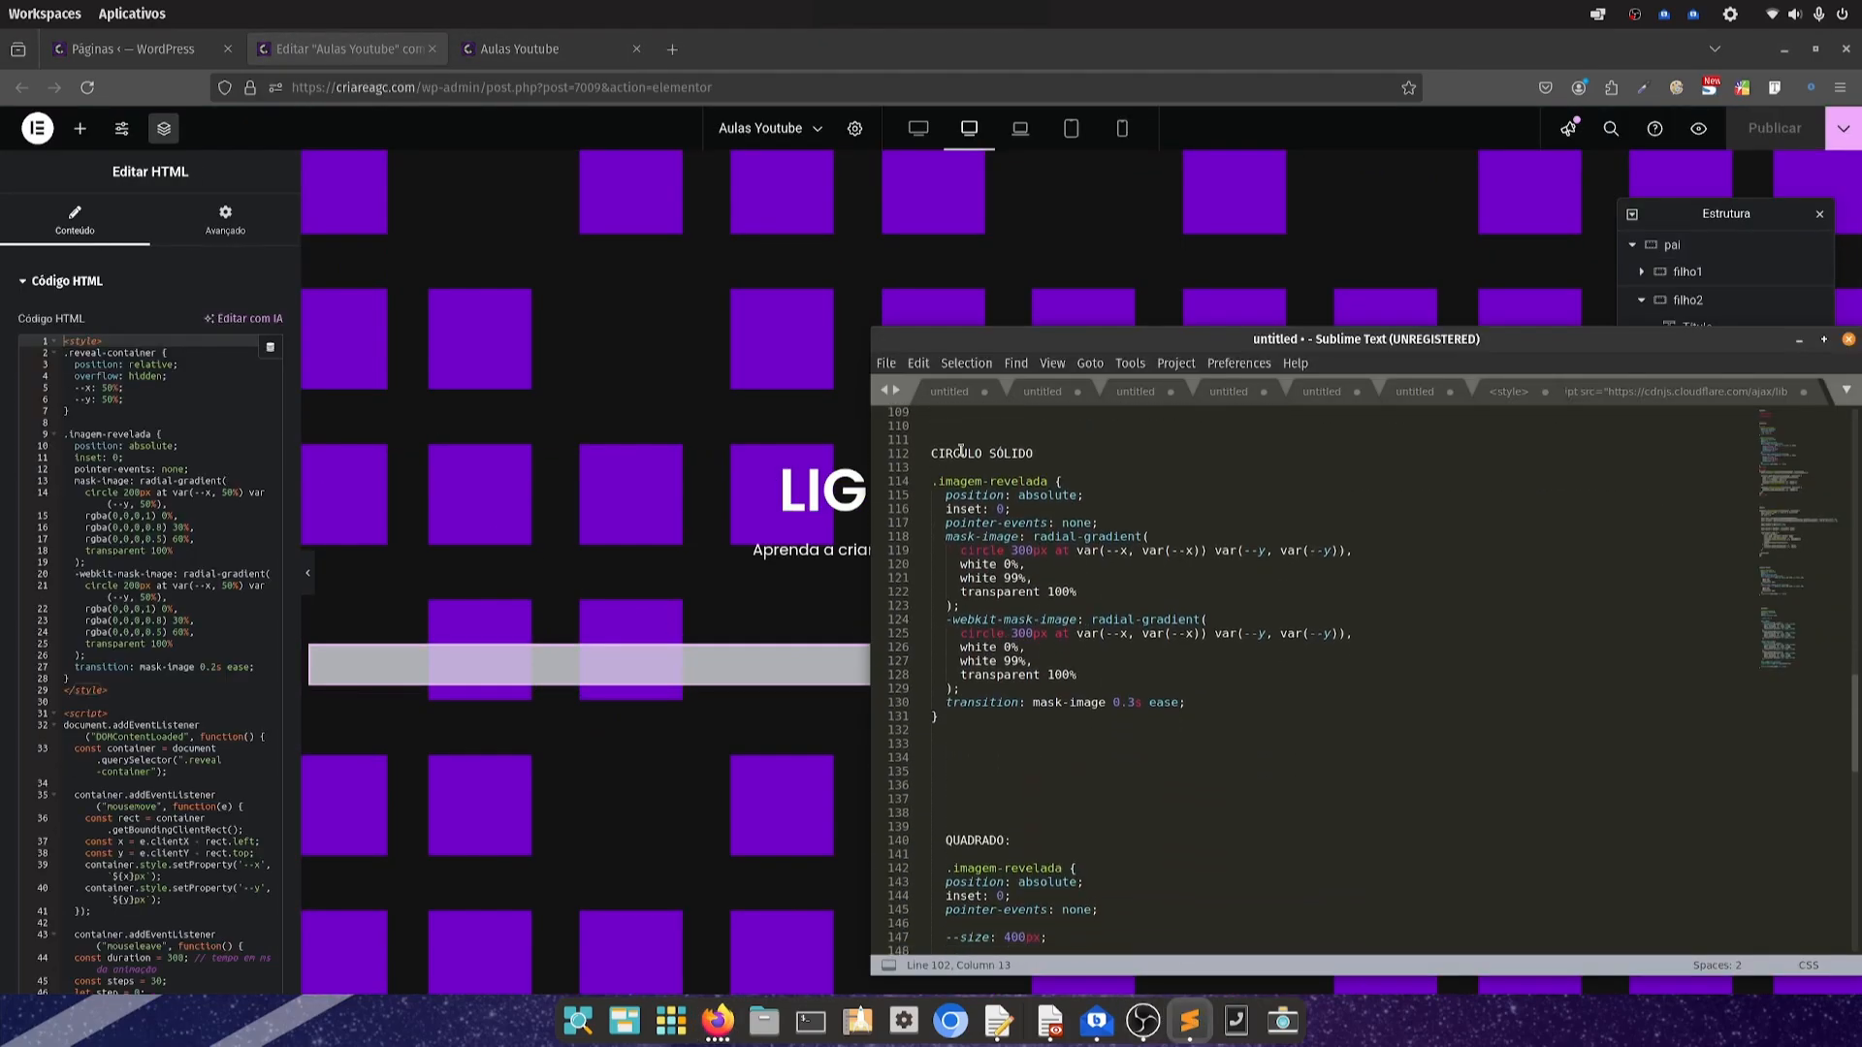
drag(928, 709, 939, 485)
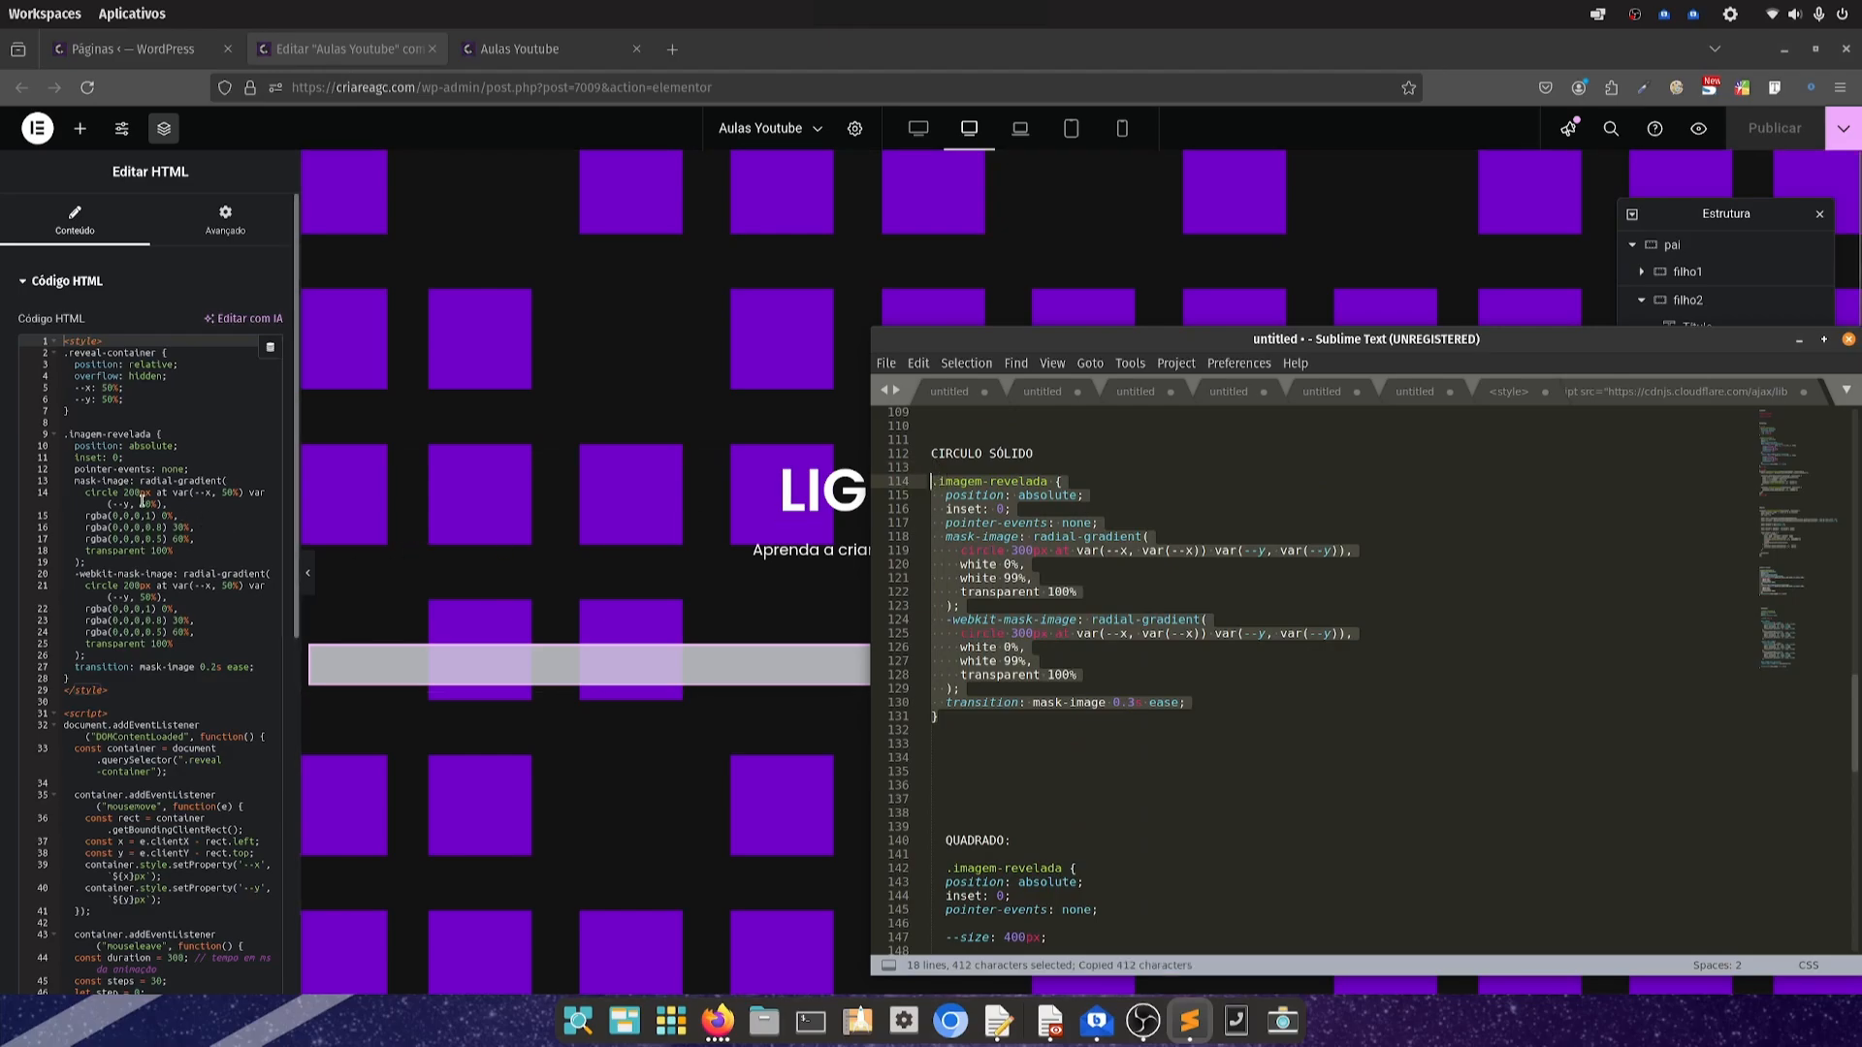
click(99, 435)
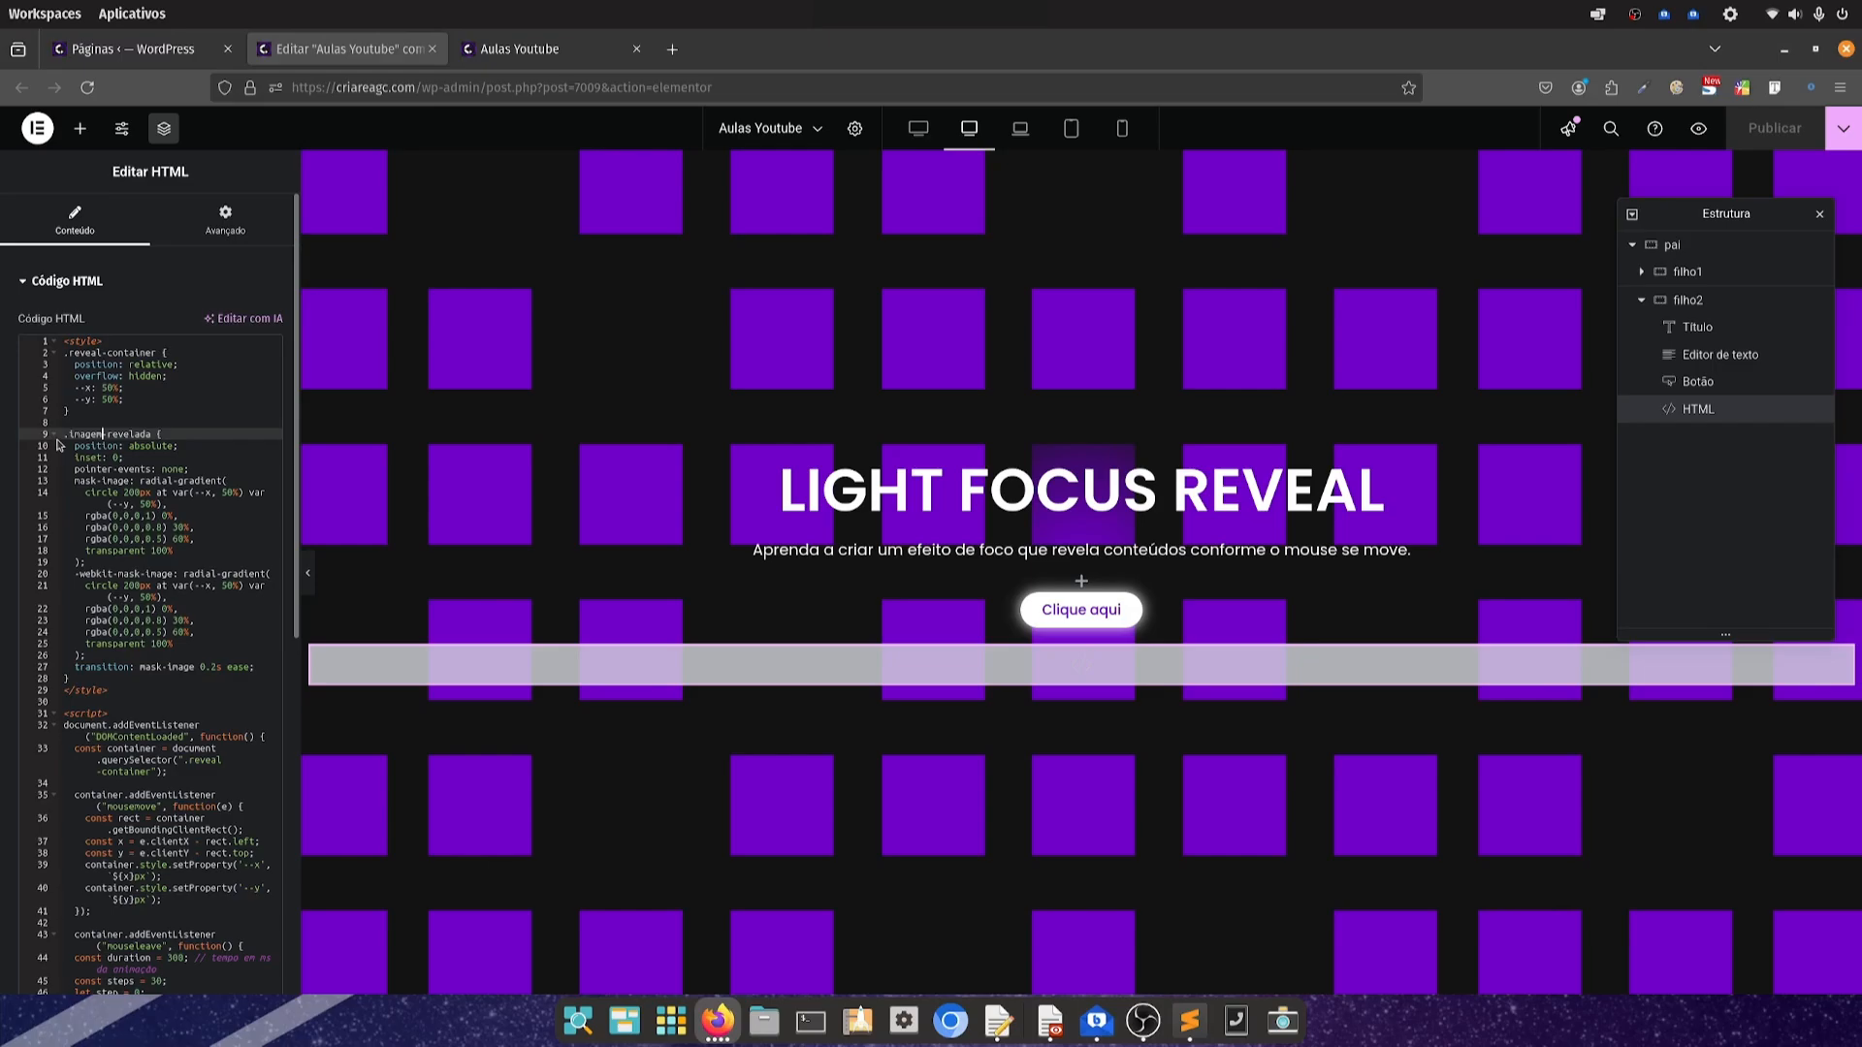
drag(63, 433, 257, 671)
text(.imagem-revelada {   position: absolute;   inset: 0;   pointer-events: none;   mask-image: radial-gradient(     circle 300px at var(--x, var(--x)) var(--y, var(--y)),     white 0%,     white 99%,     transparent 100%   );   -webkit-mask-image: radial-gradient(     circle 300px at var(--x, var(--x)) var(--y, var(--y)),     white 0%,     white 99%,     transparent 100%   );   transition: mask-image 0.3s ease; })
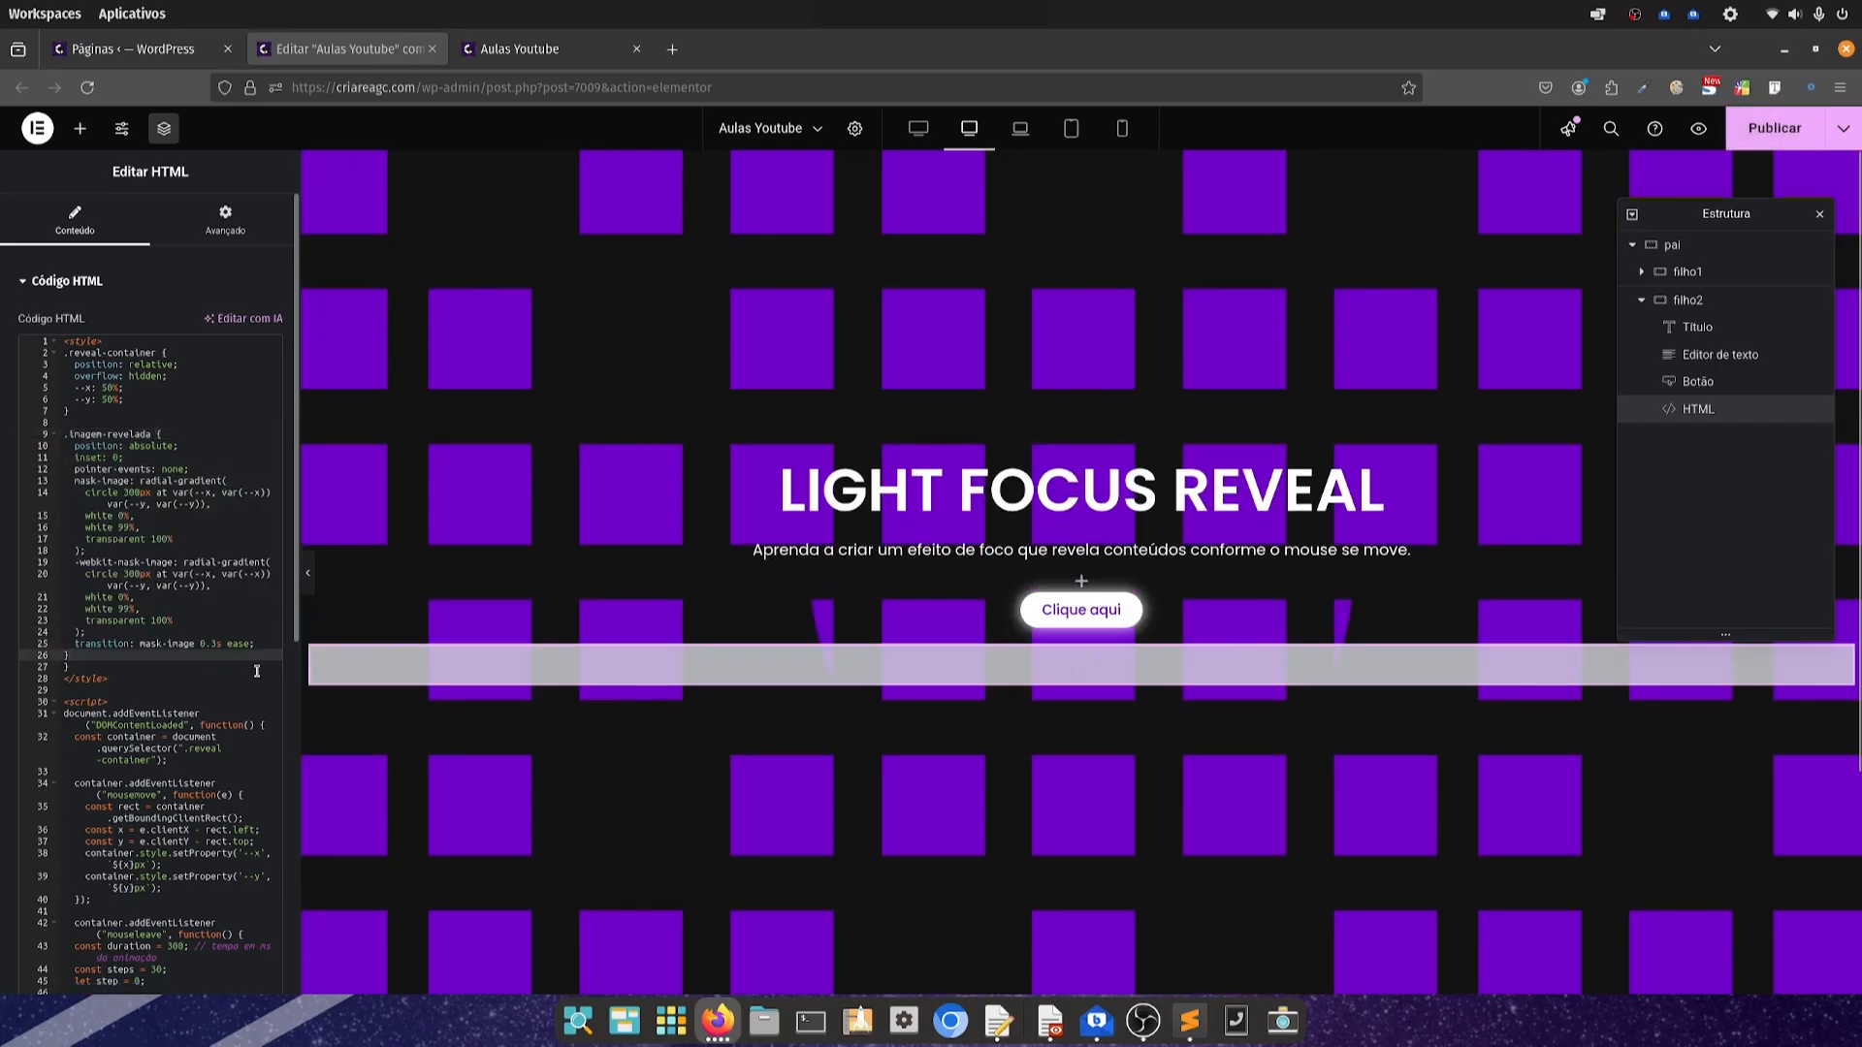
key(BackSpace)
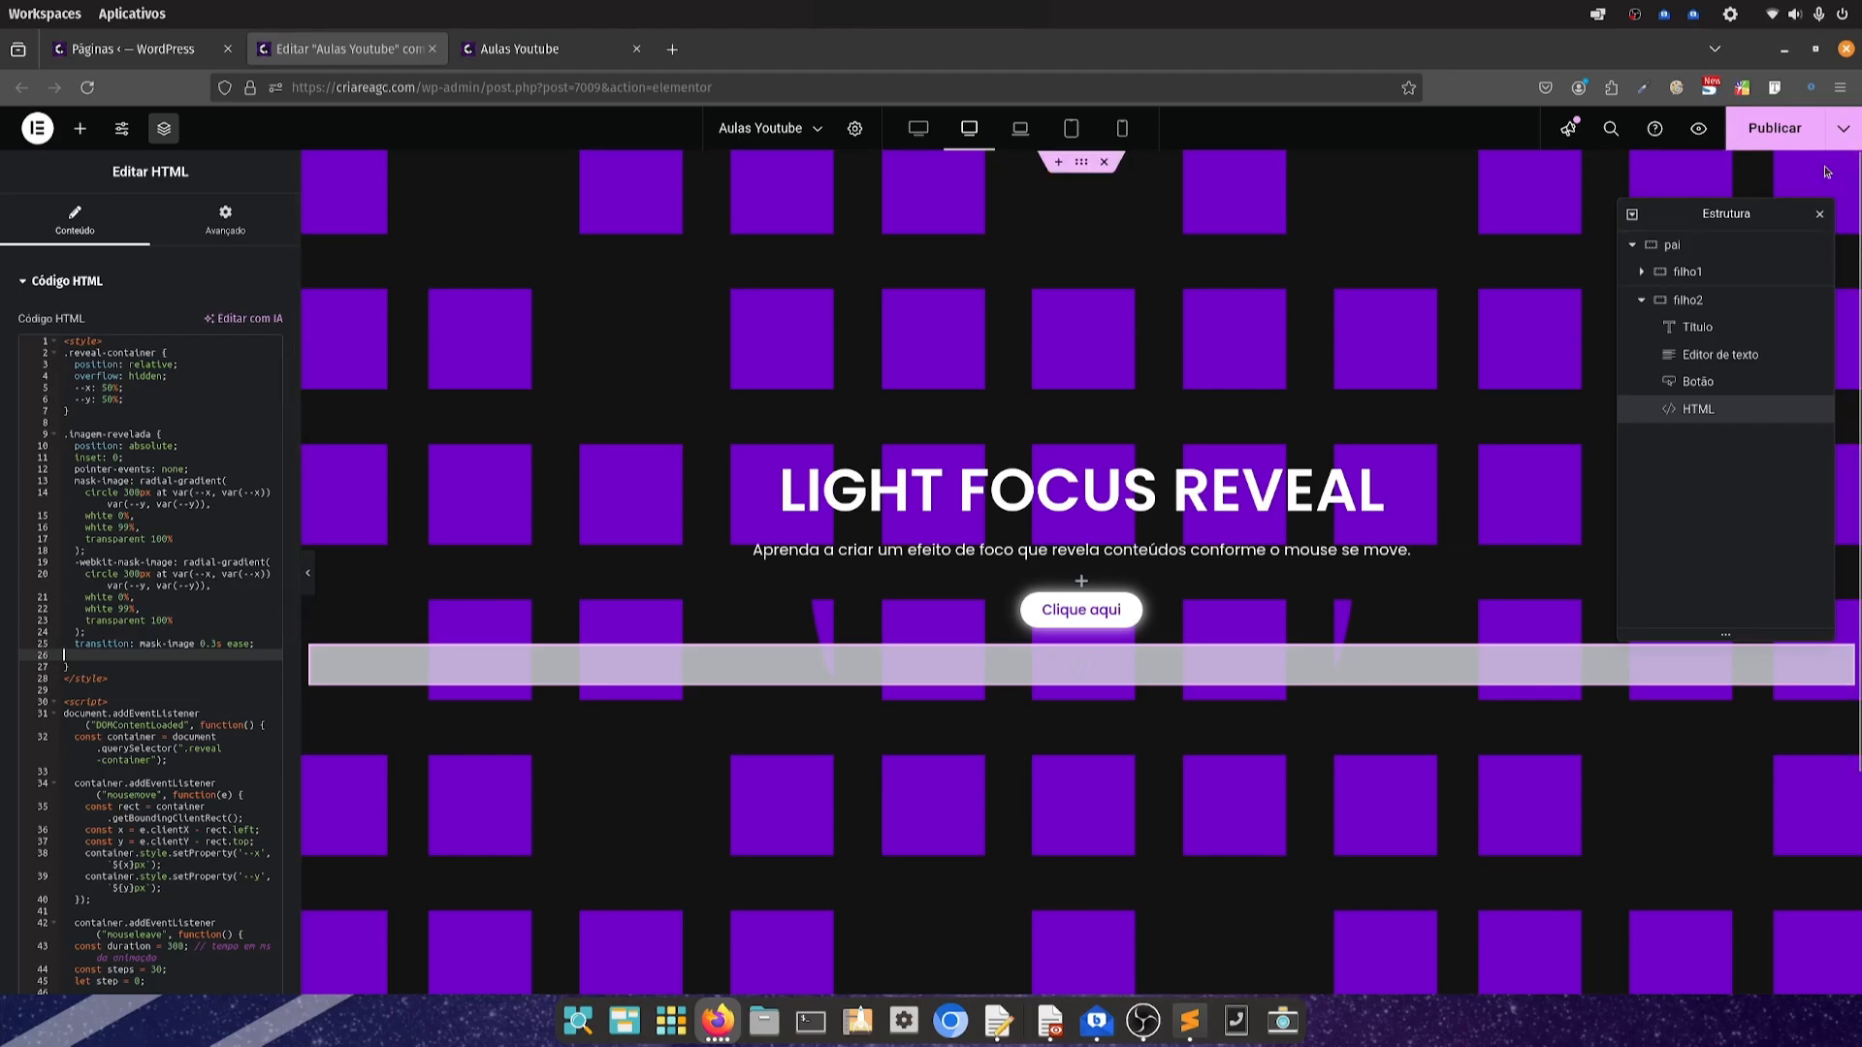
Publish the page, check the solid circle reveal in the Aulas Youtube preview, and return to the editor
key(ctrl+s)
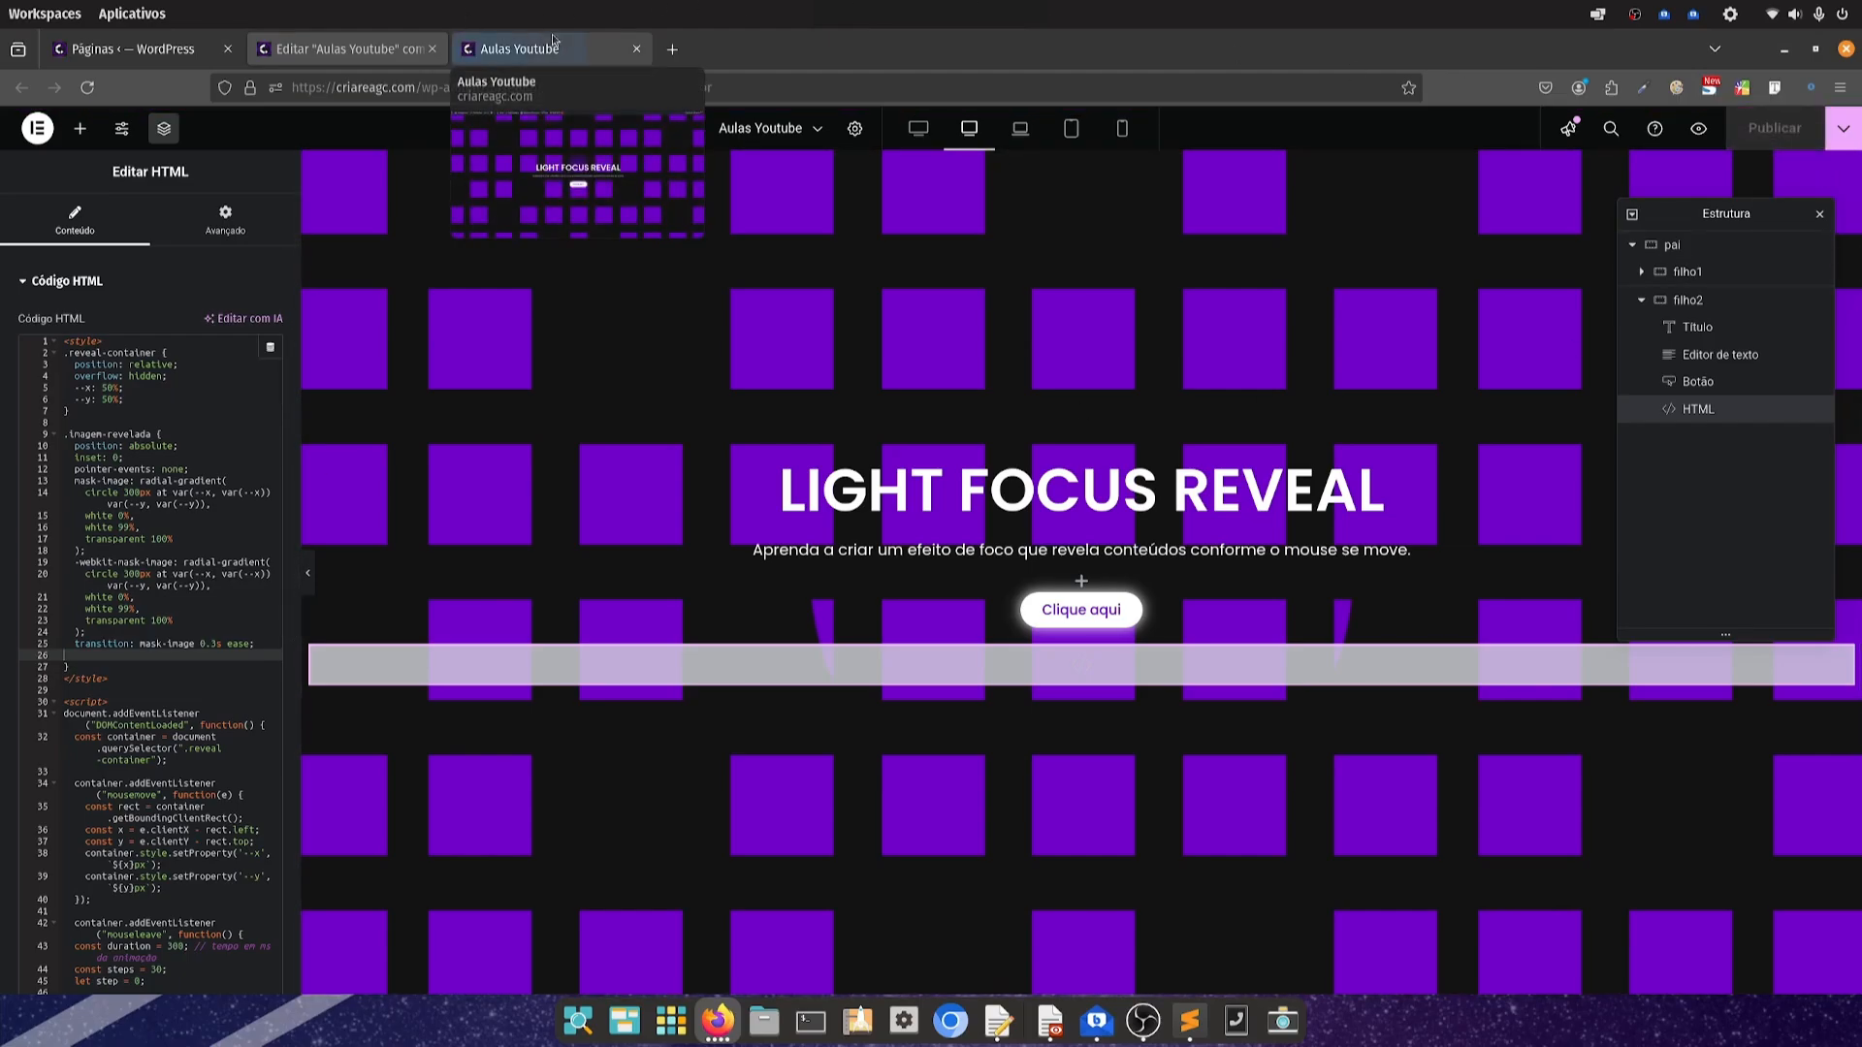
click(475, 50)
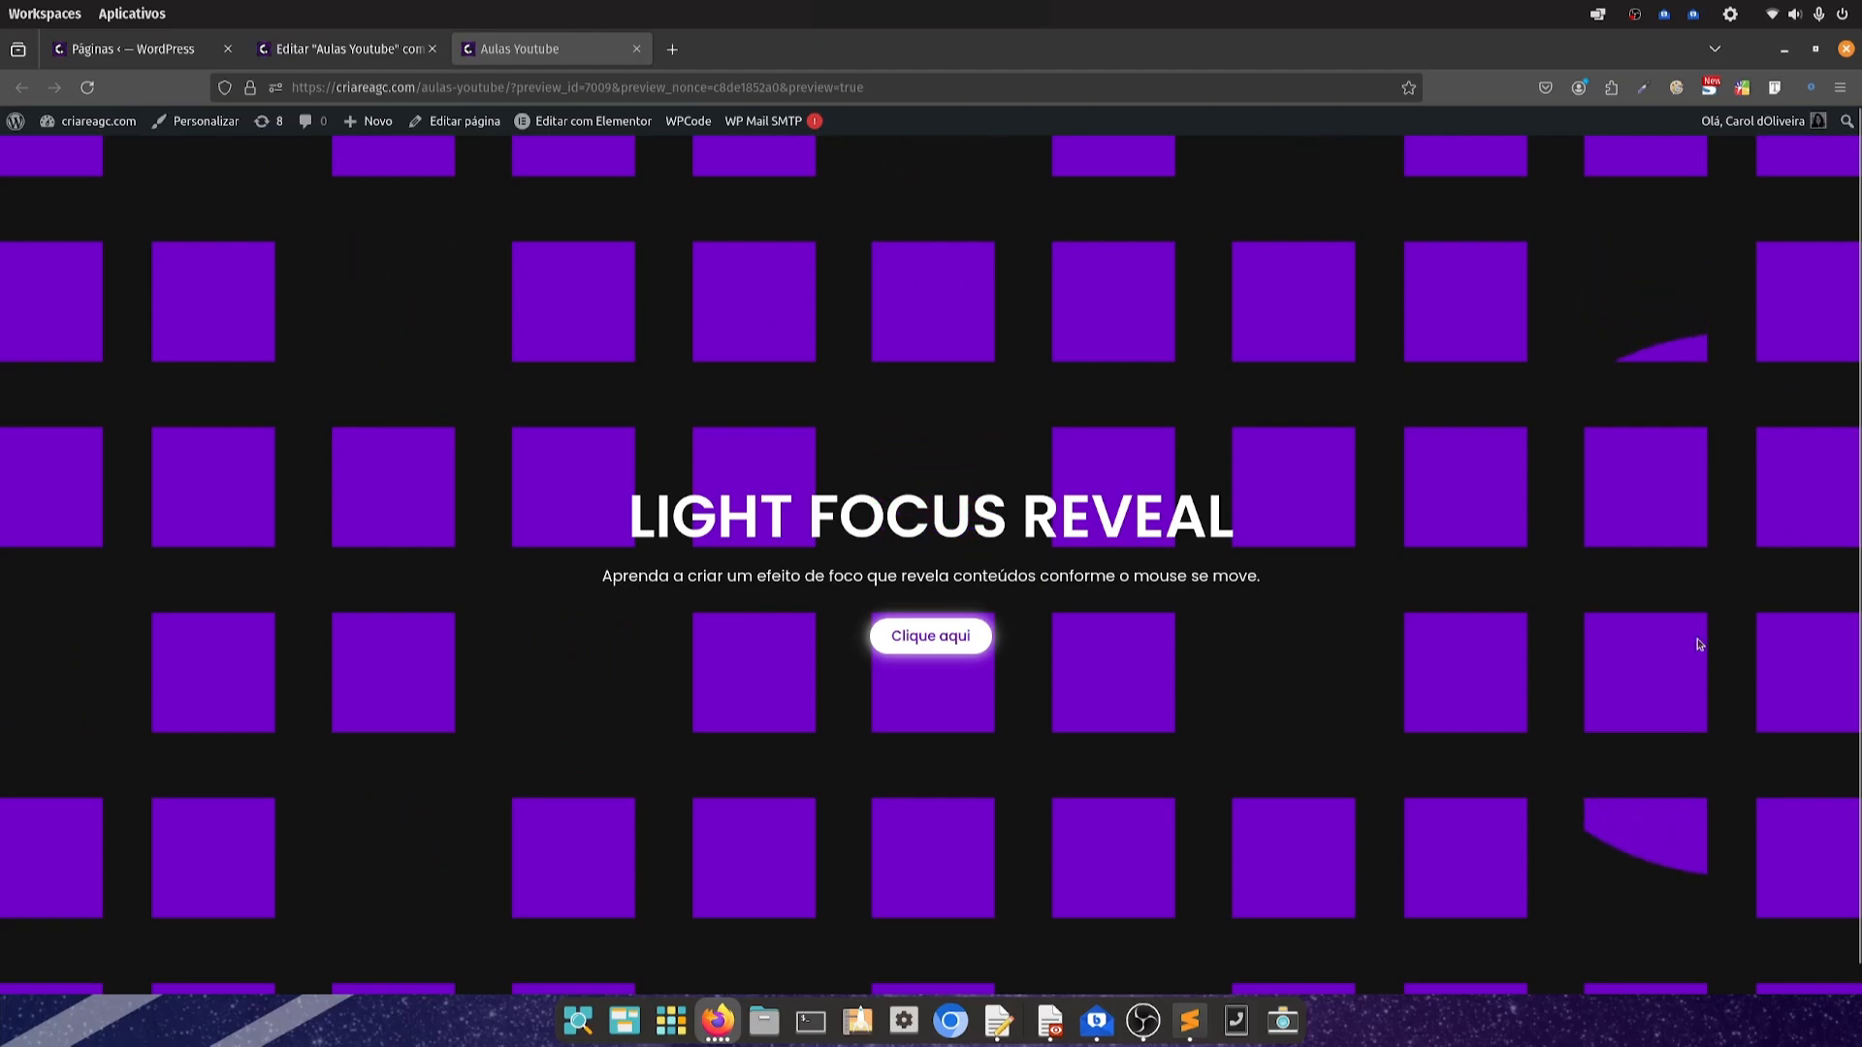
click(293, 50)
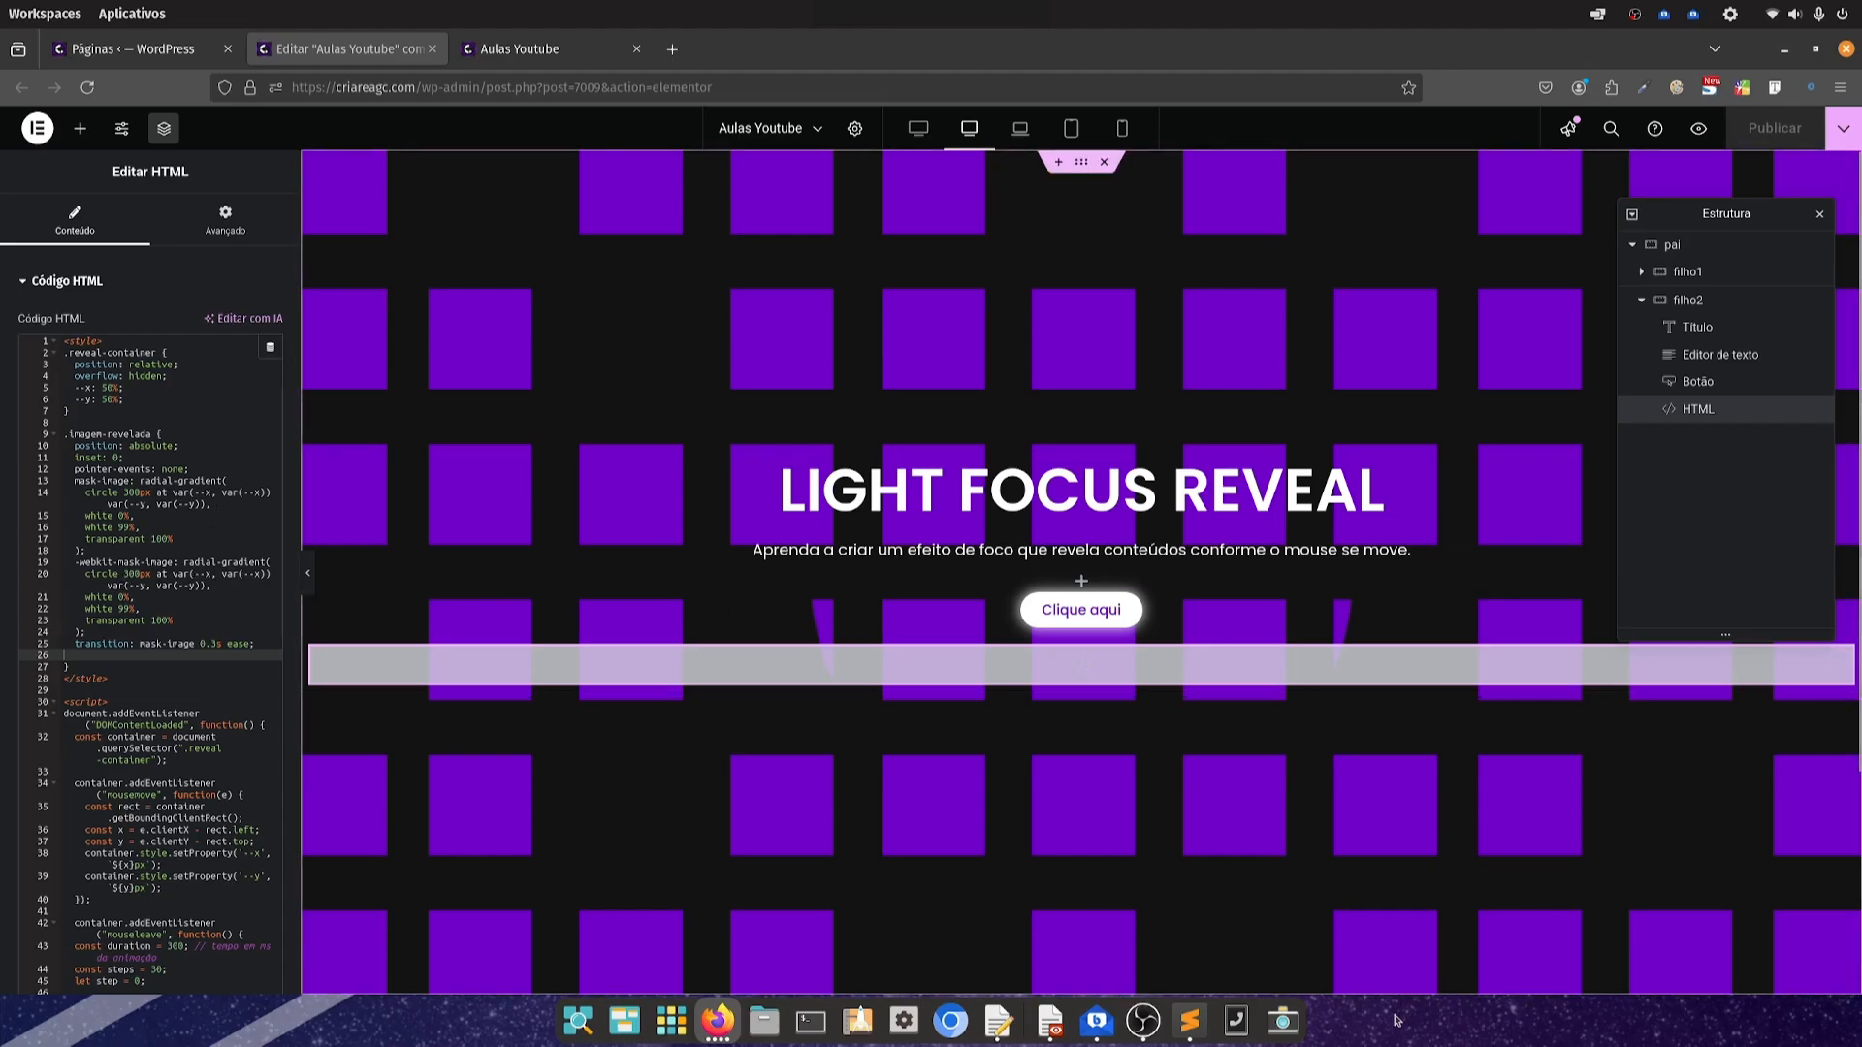
Replace the HTML widget's .imagem-revelada rule with the QUADRADO version from Sublime Text, removing the surplus closing brace
click(1189, 1020)
scroll(1076, 806, down, 1)
scroll(1075, 806, down, 10)
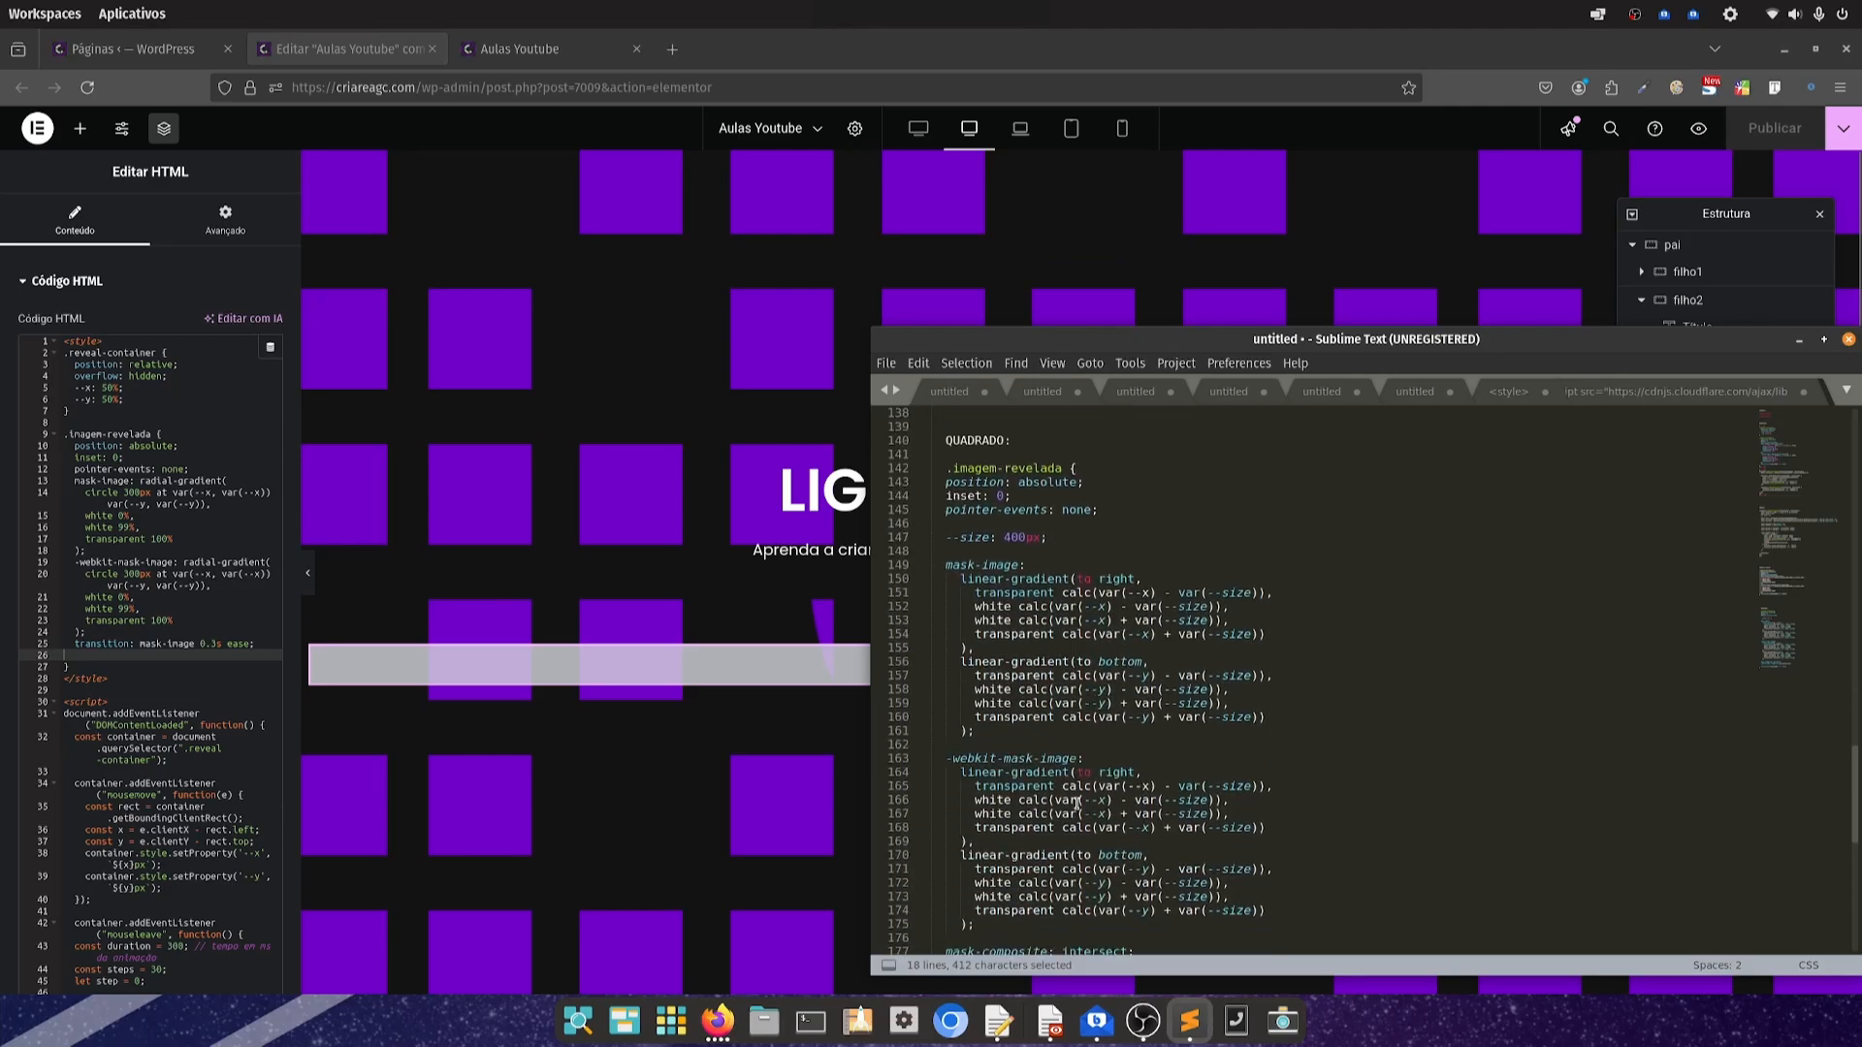
drag(994, 786, 942, 583)
scroll(939, 625, up, 8)
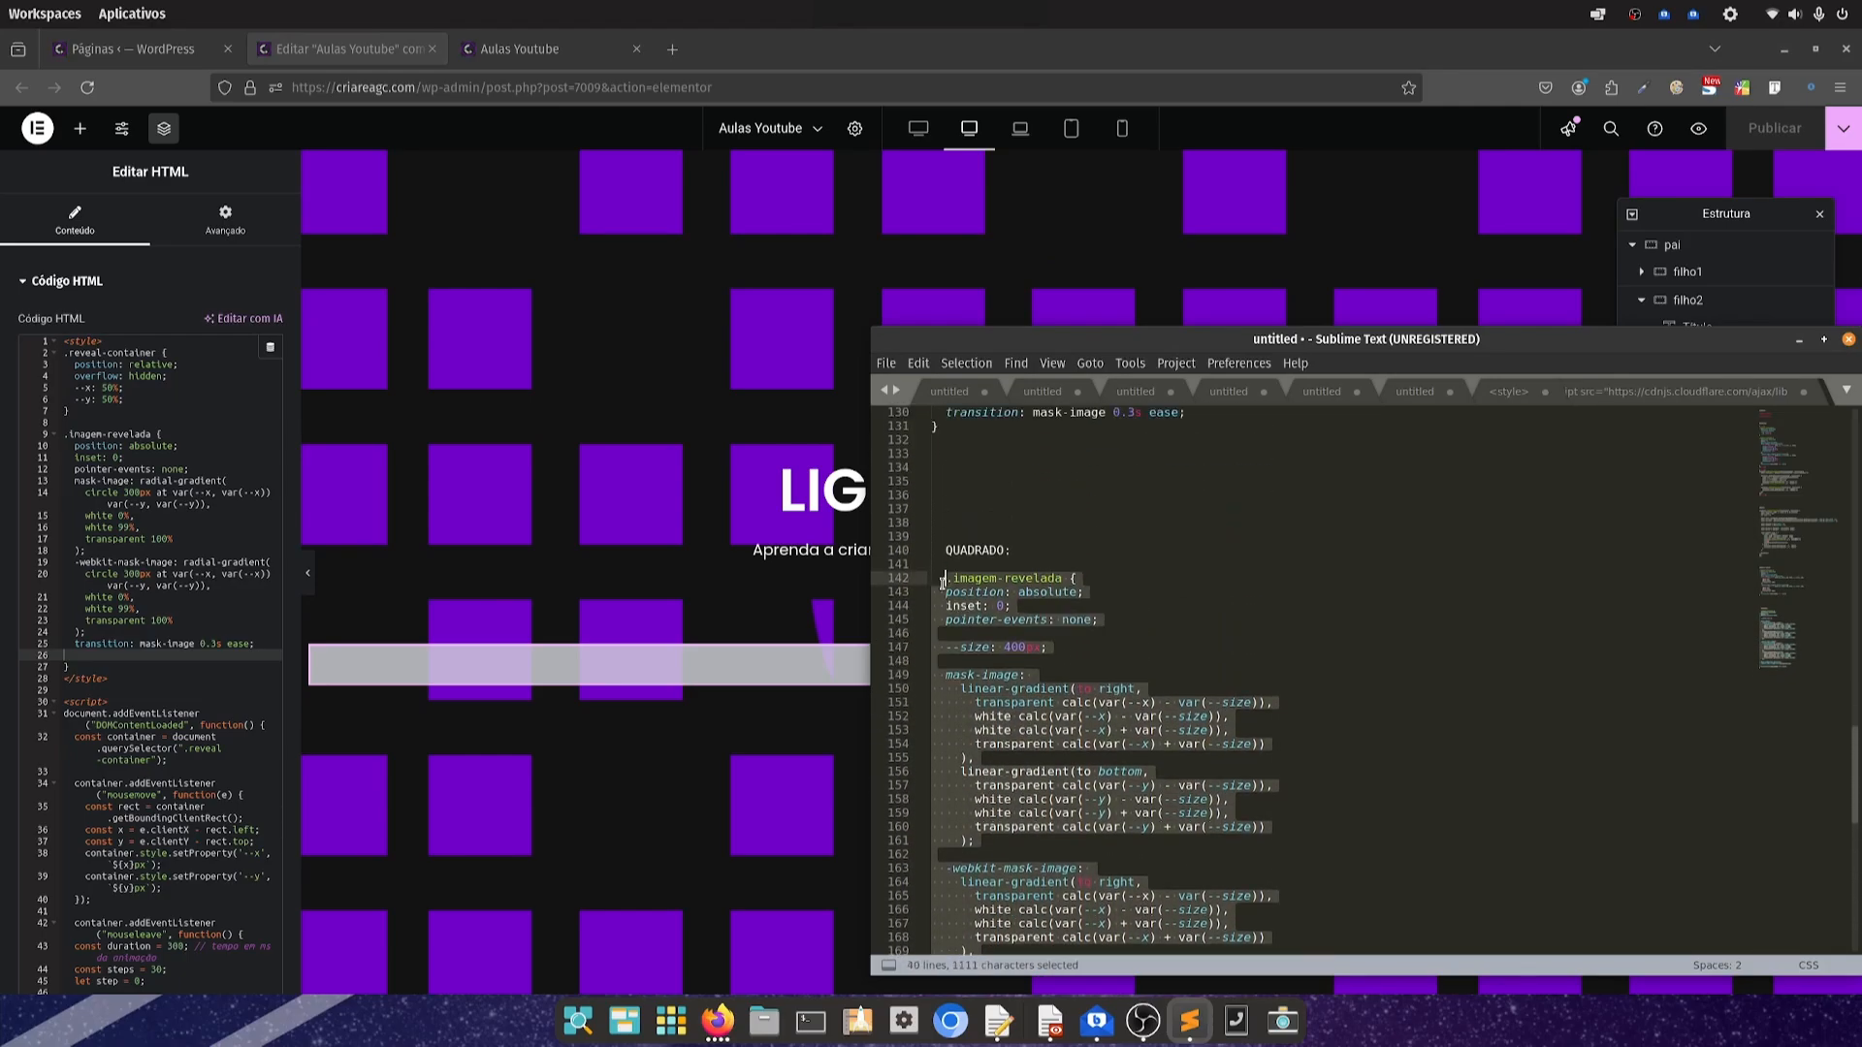
key(ctrl+c)
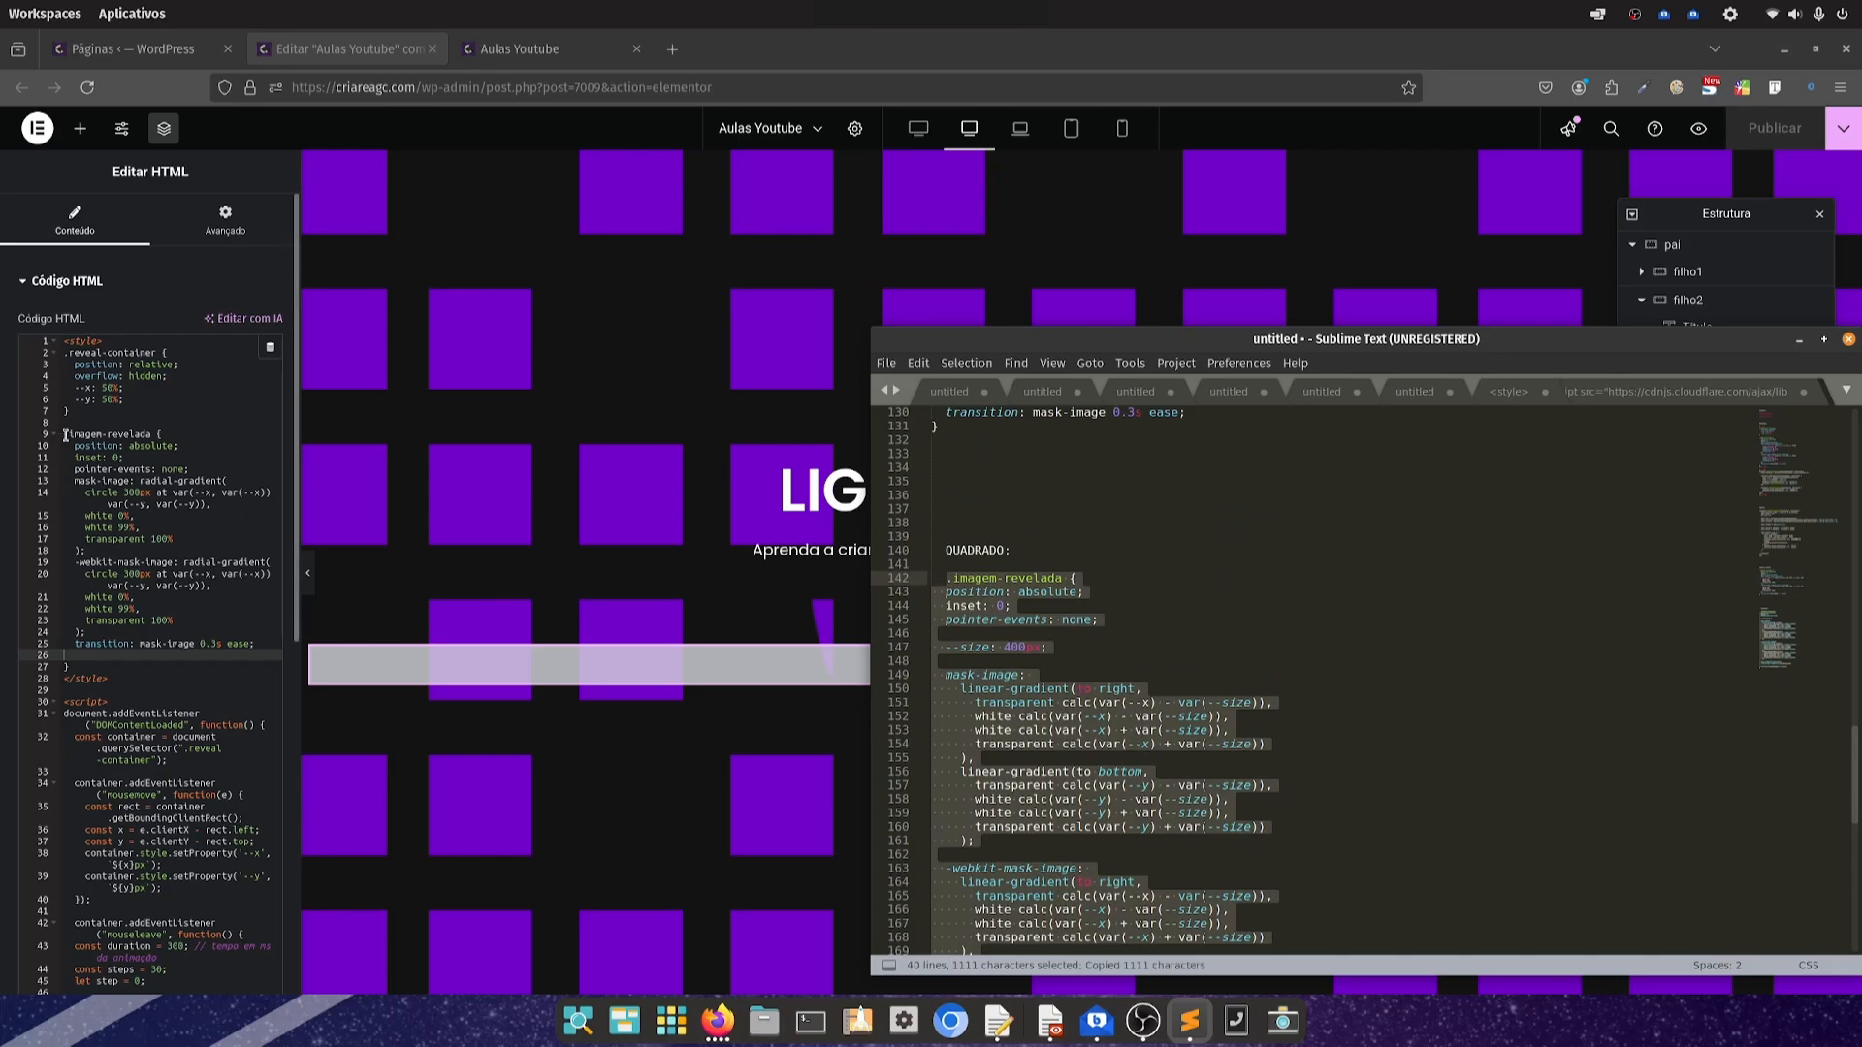
drag(61, 433, 263, 644)
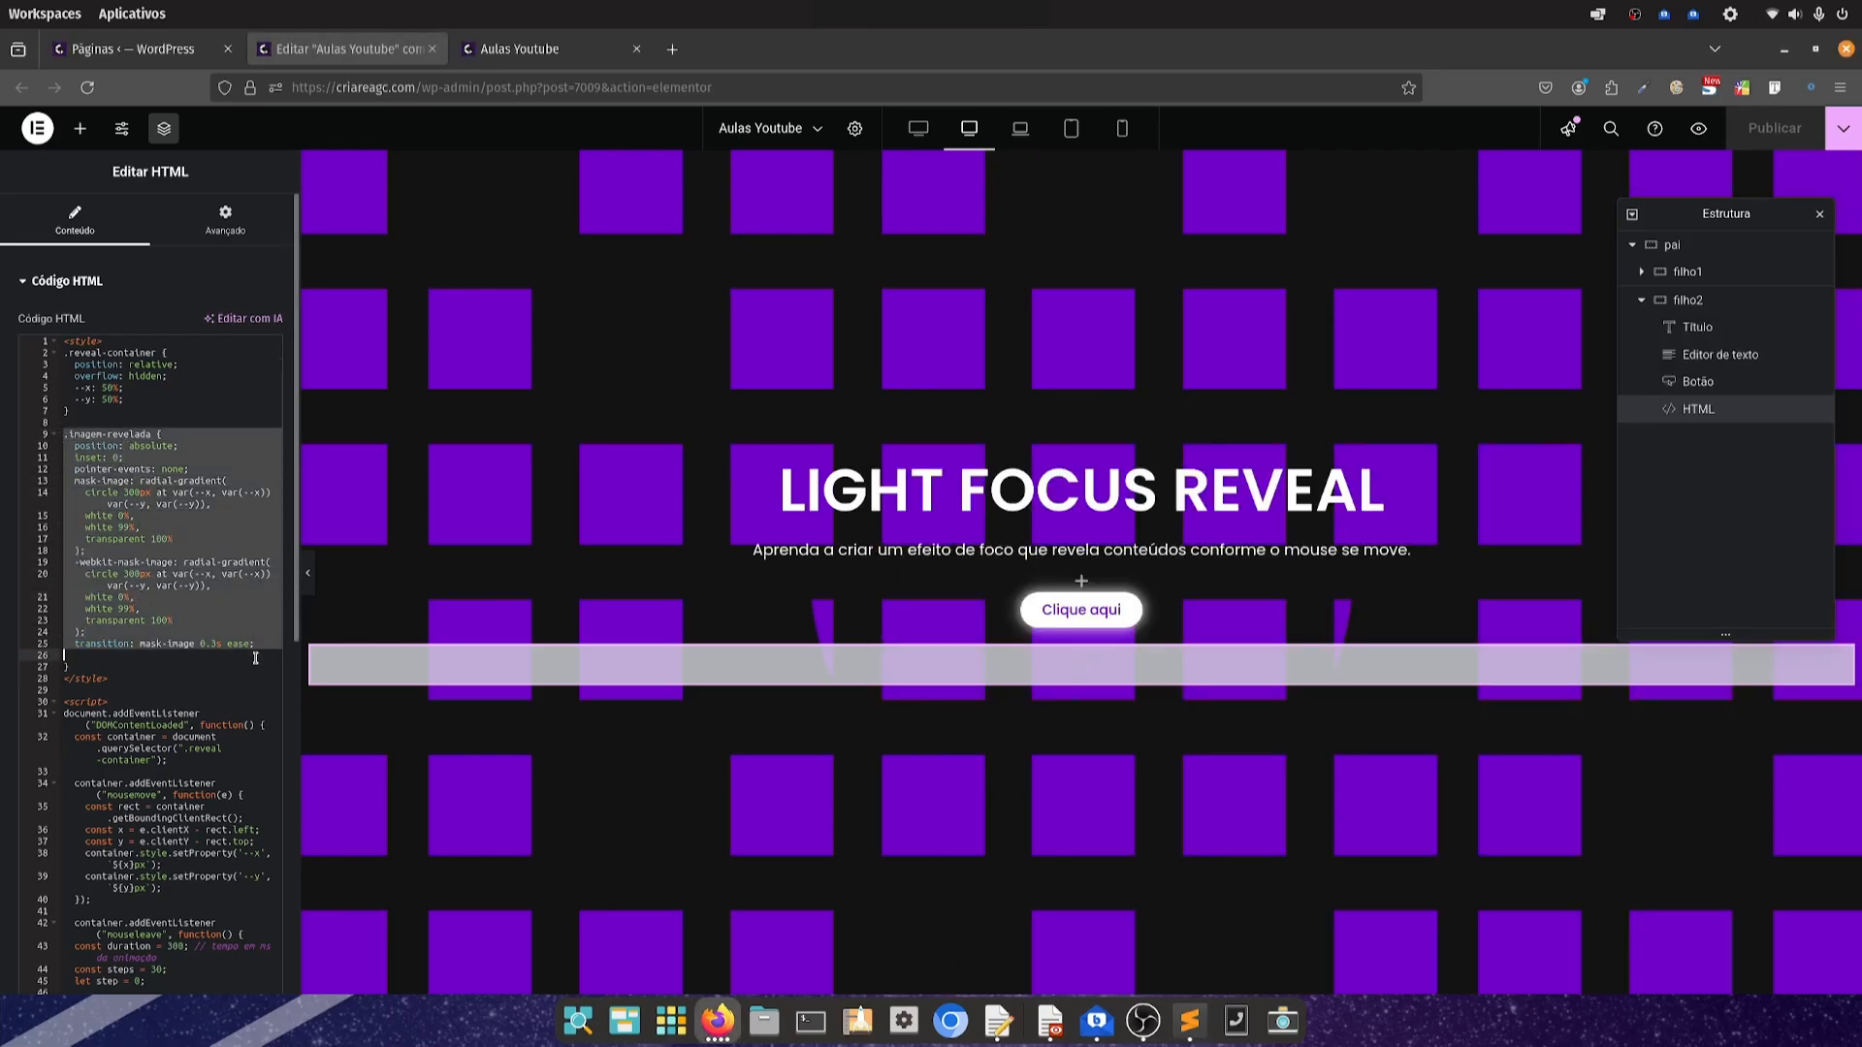
key(ctrl+v)
scroll(206, 747, down, 3)
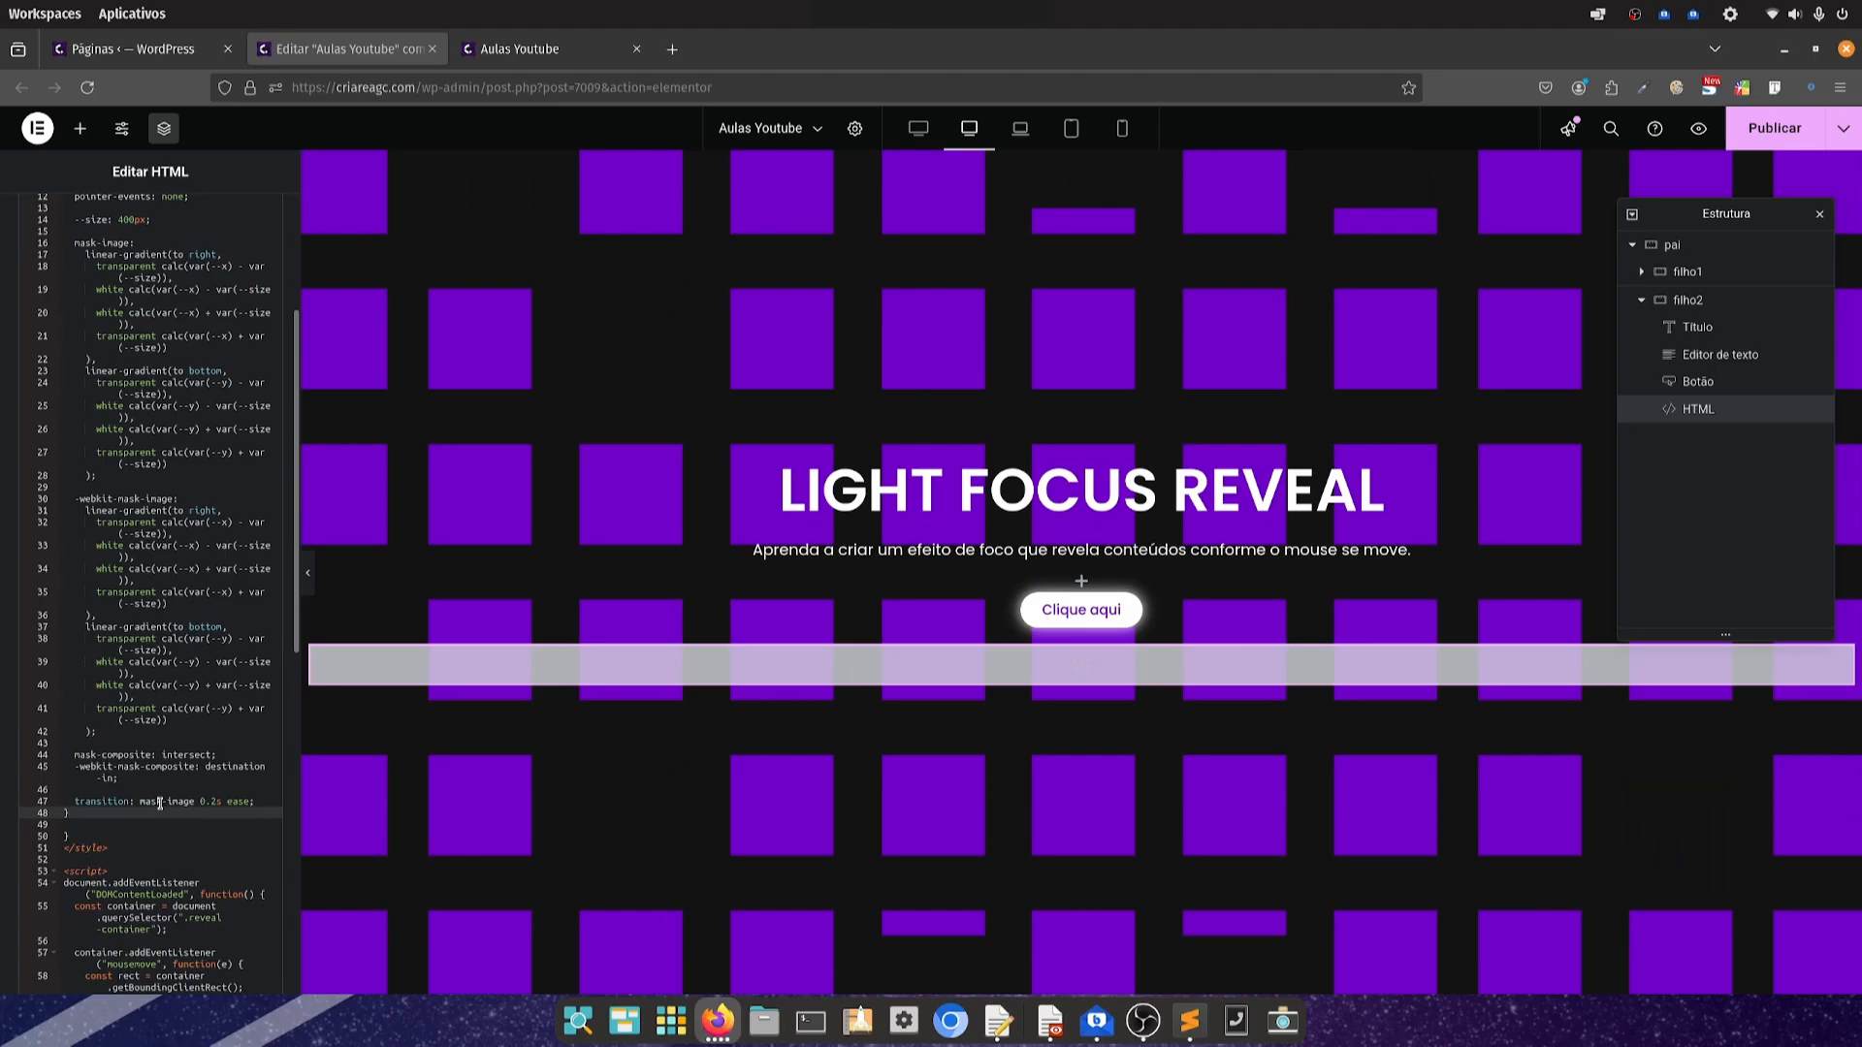
key(BackSpace)
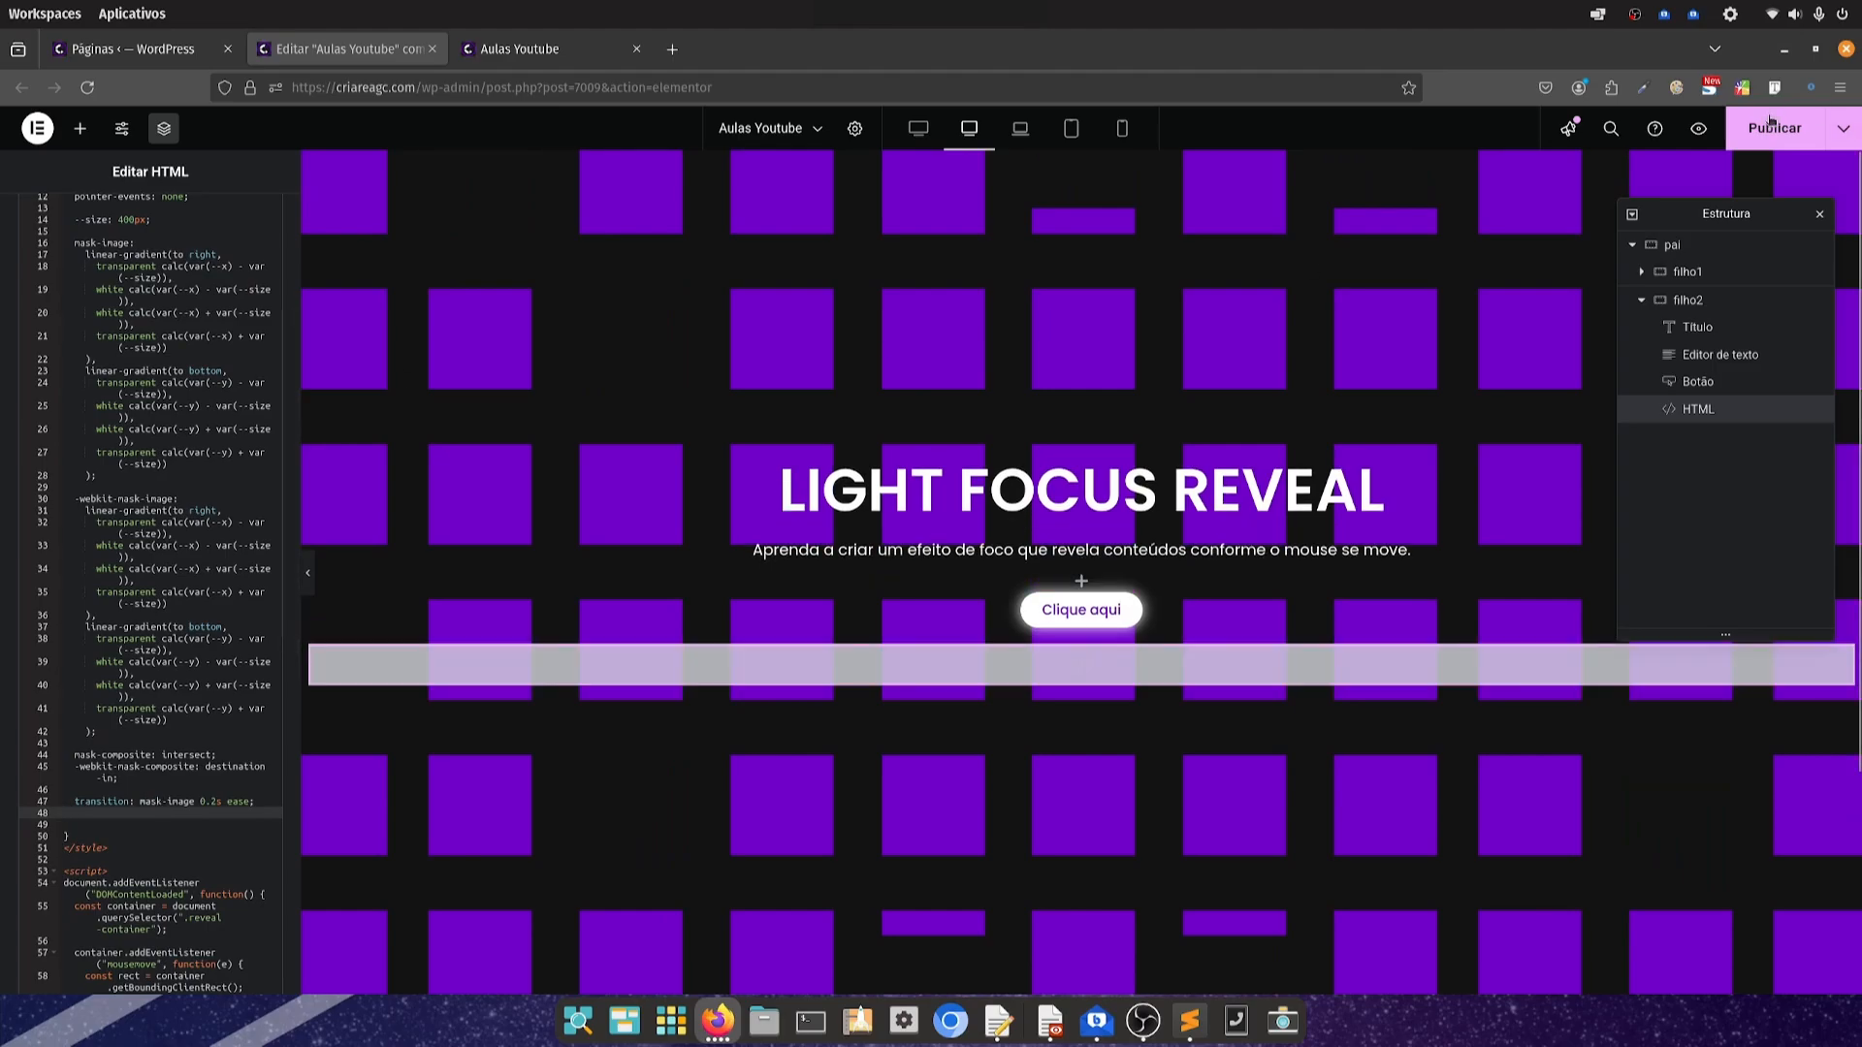
Publish the page, check the square reveal in the Aulas Youtube preview, and return to the editor
click(1771, 124)
click(510, 43)
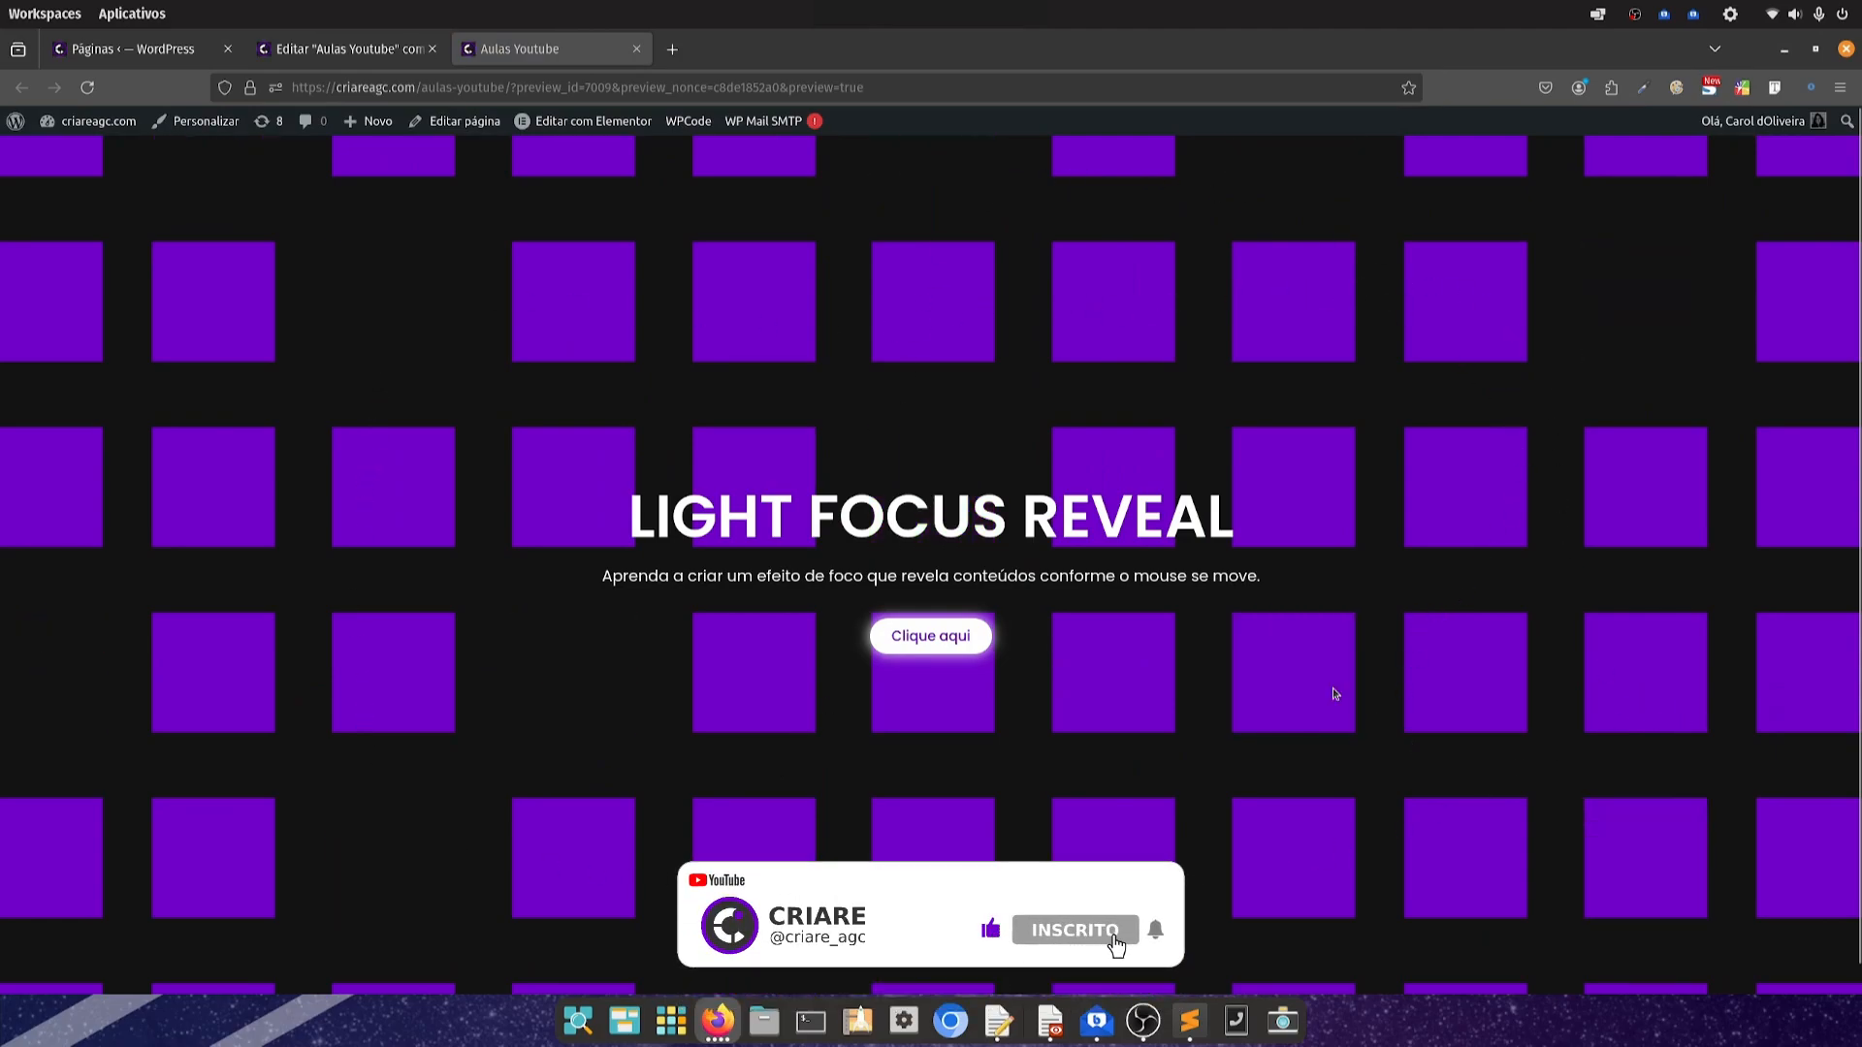
click(344, 49)
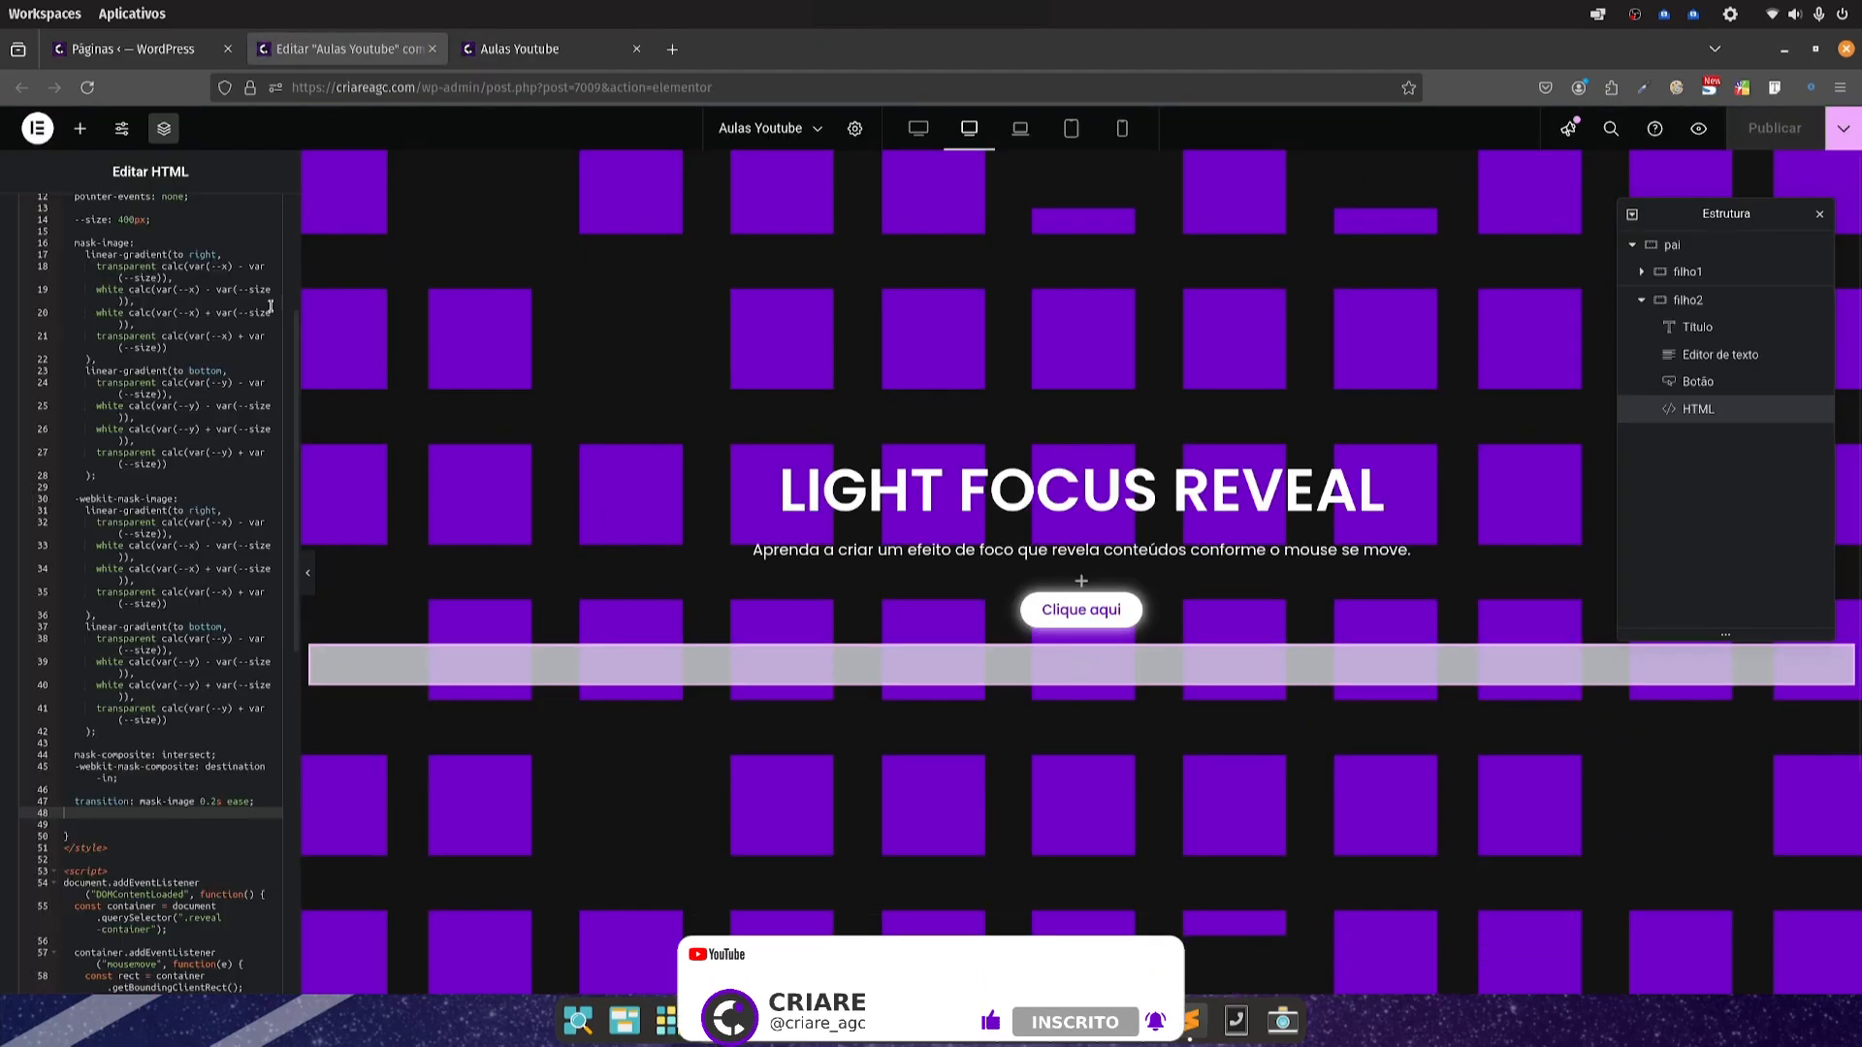
Examine the --size setting and mask gradients in the square code, comparing them with the preview page
scroll(155, 425, up, 3)
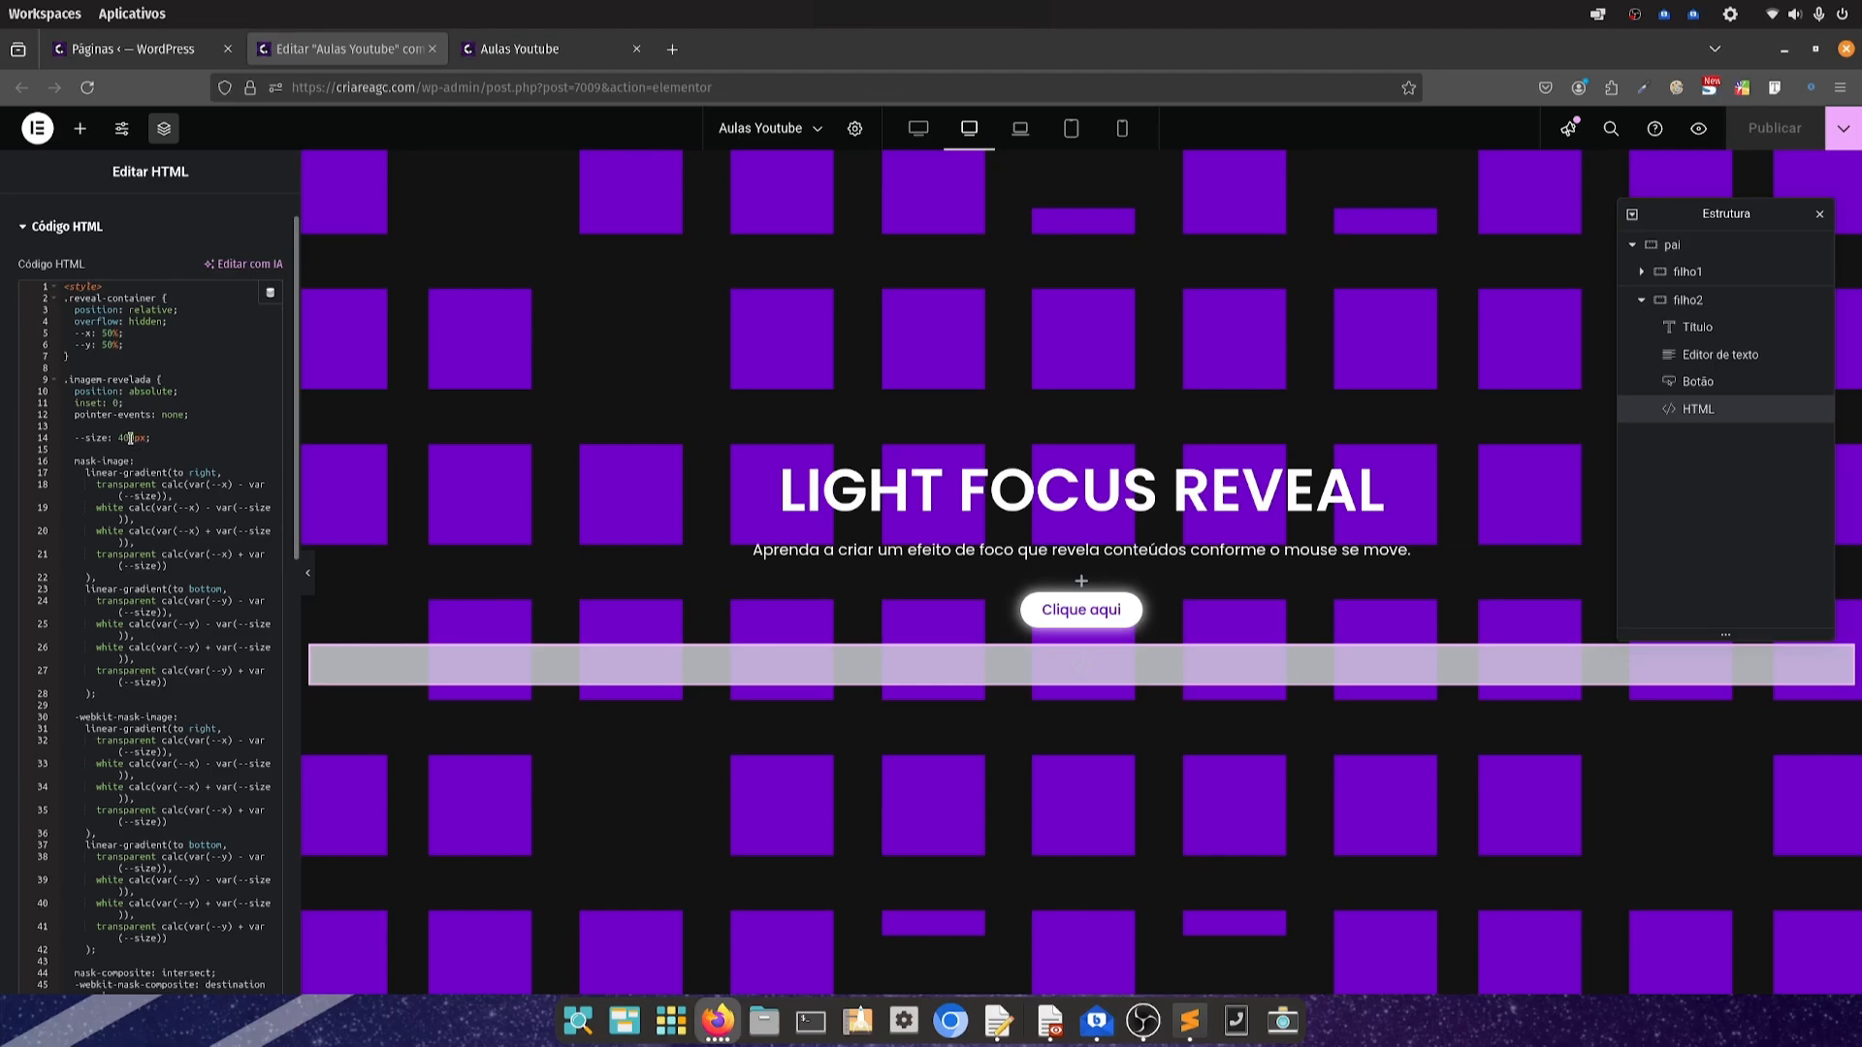
scroll(239, 635, down, 2)
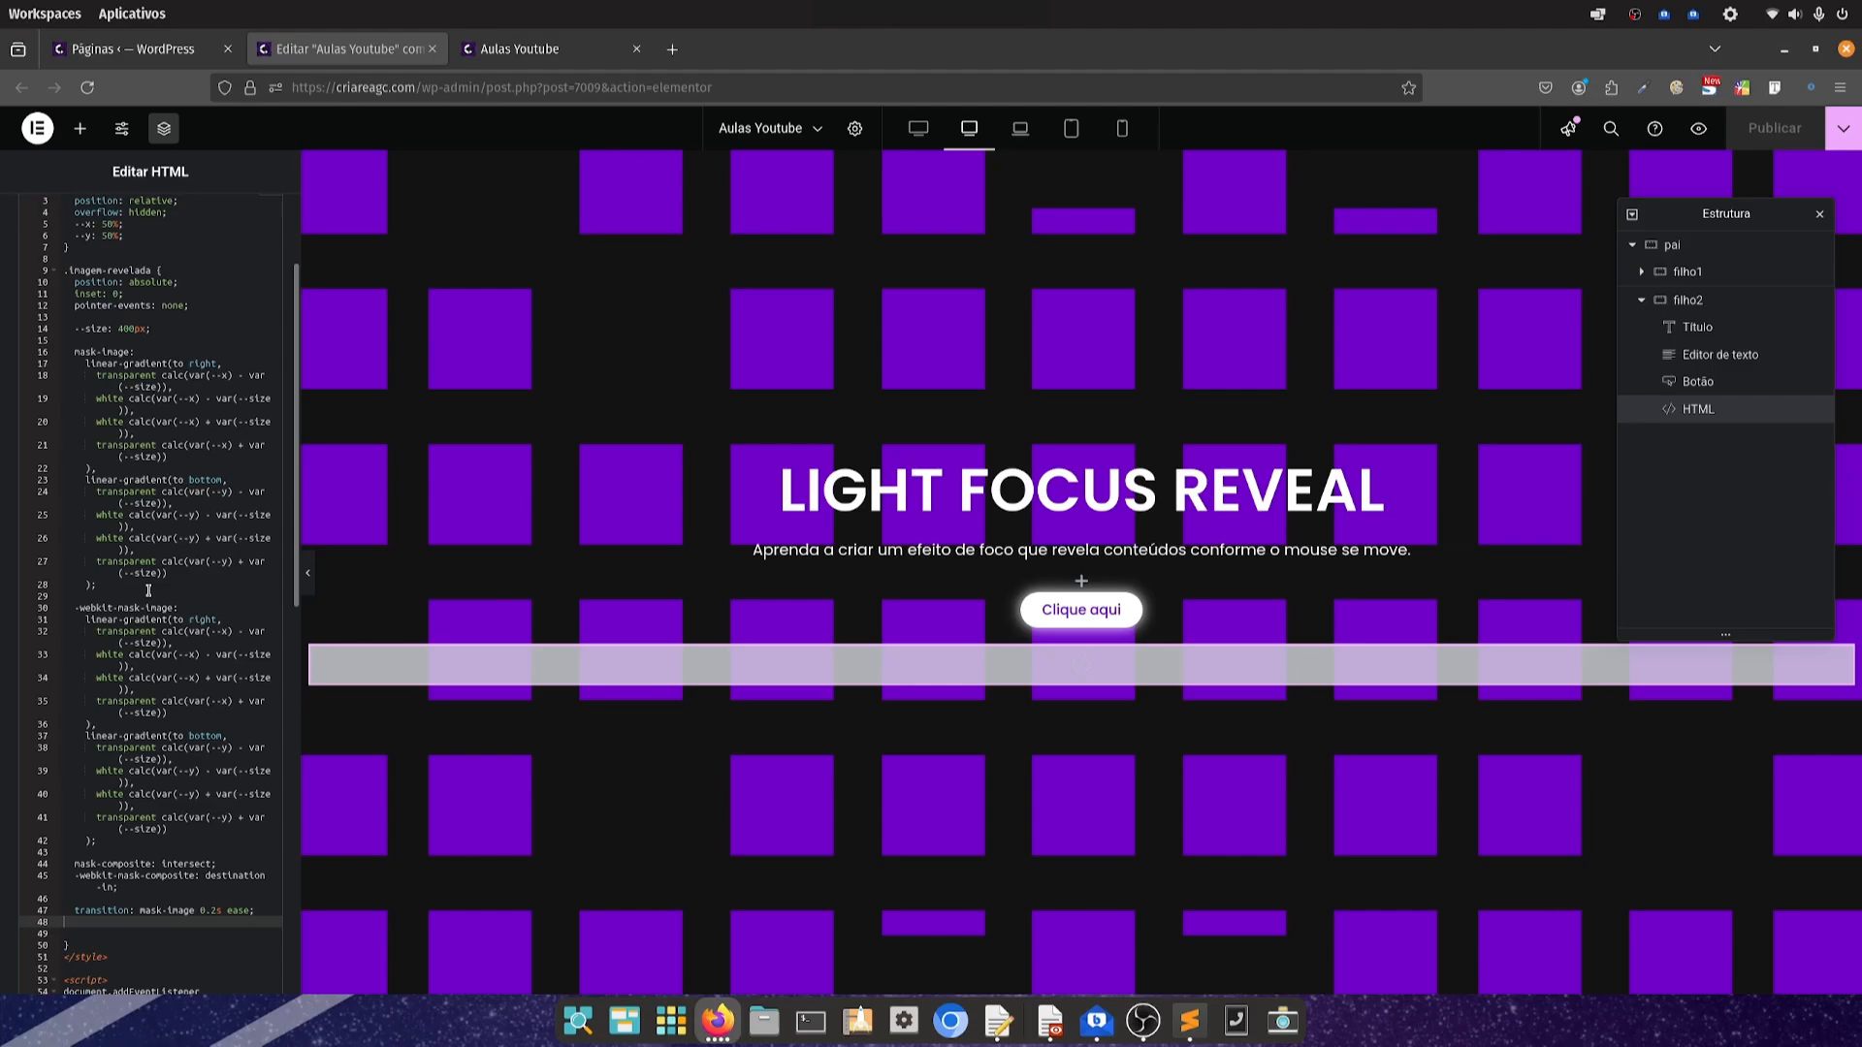
scroll(149, 590, up, 3)
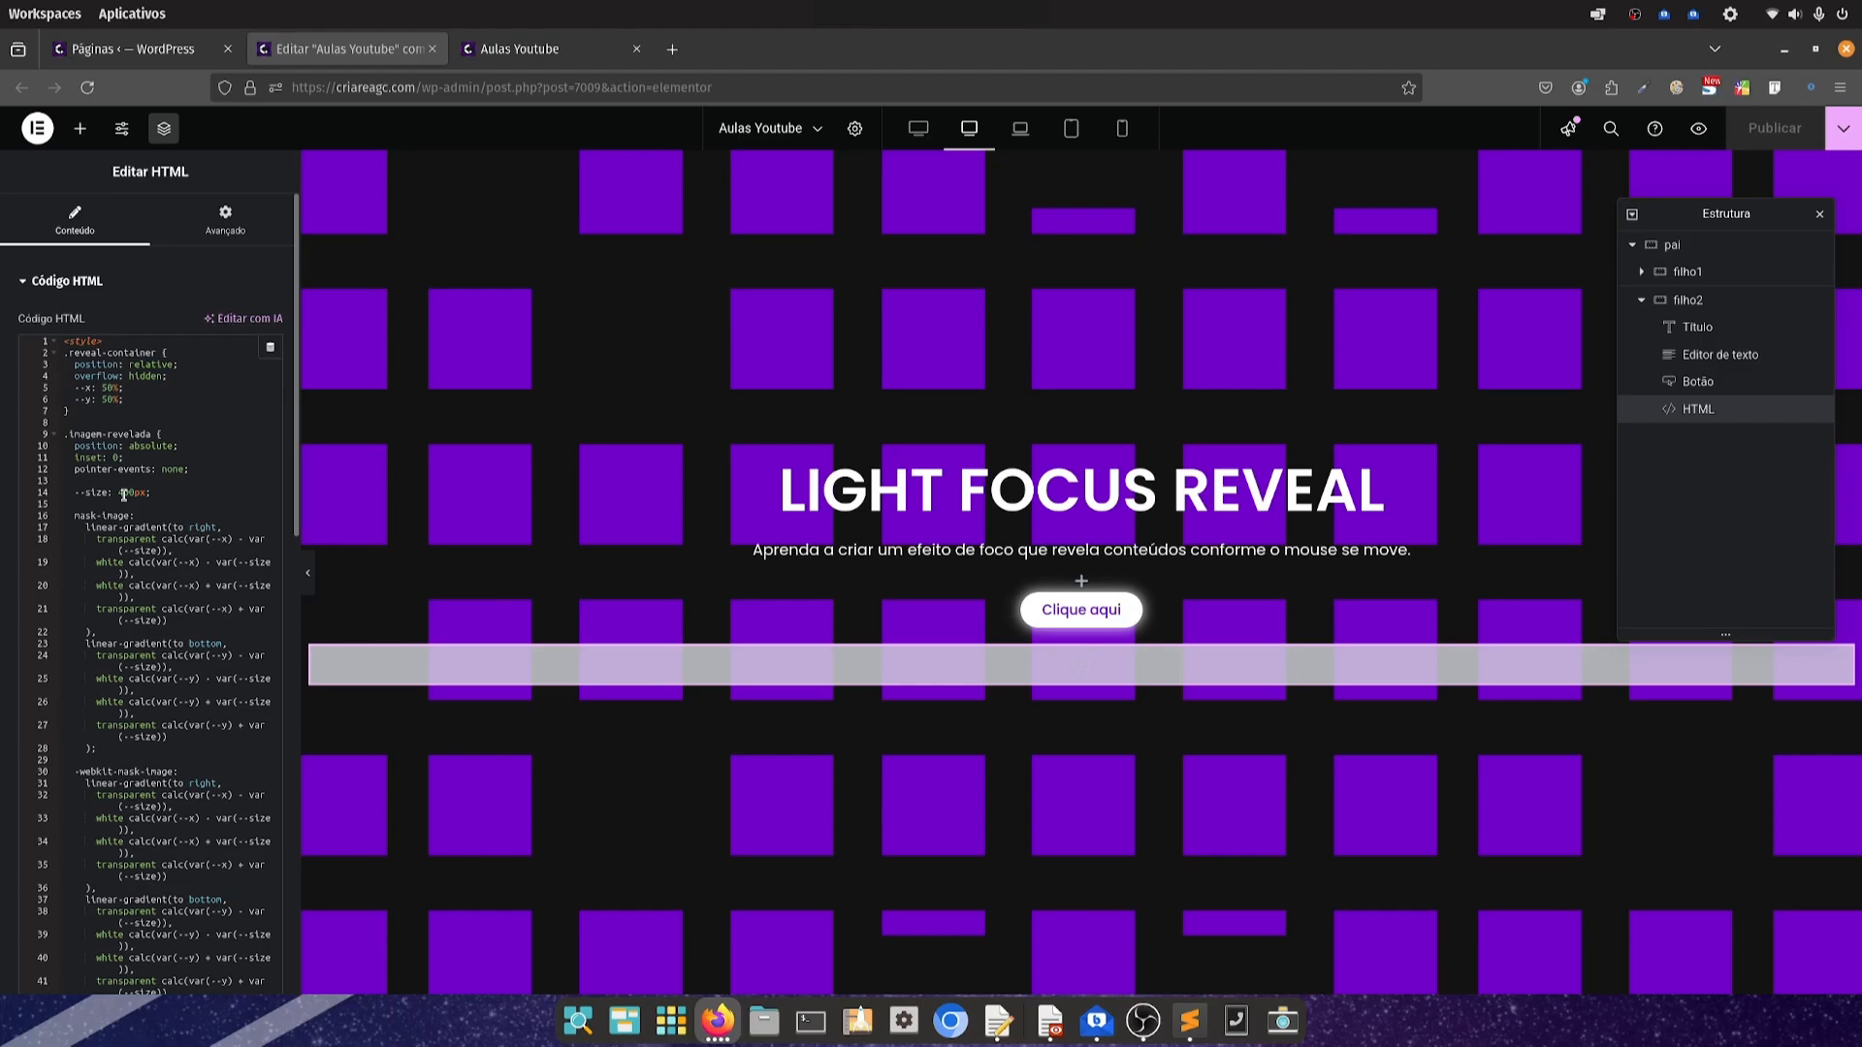
key(ctrl+Tab)
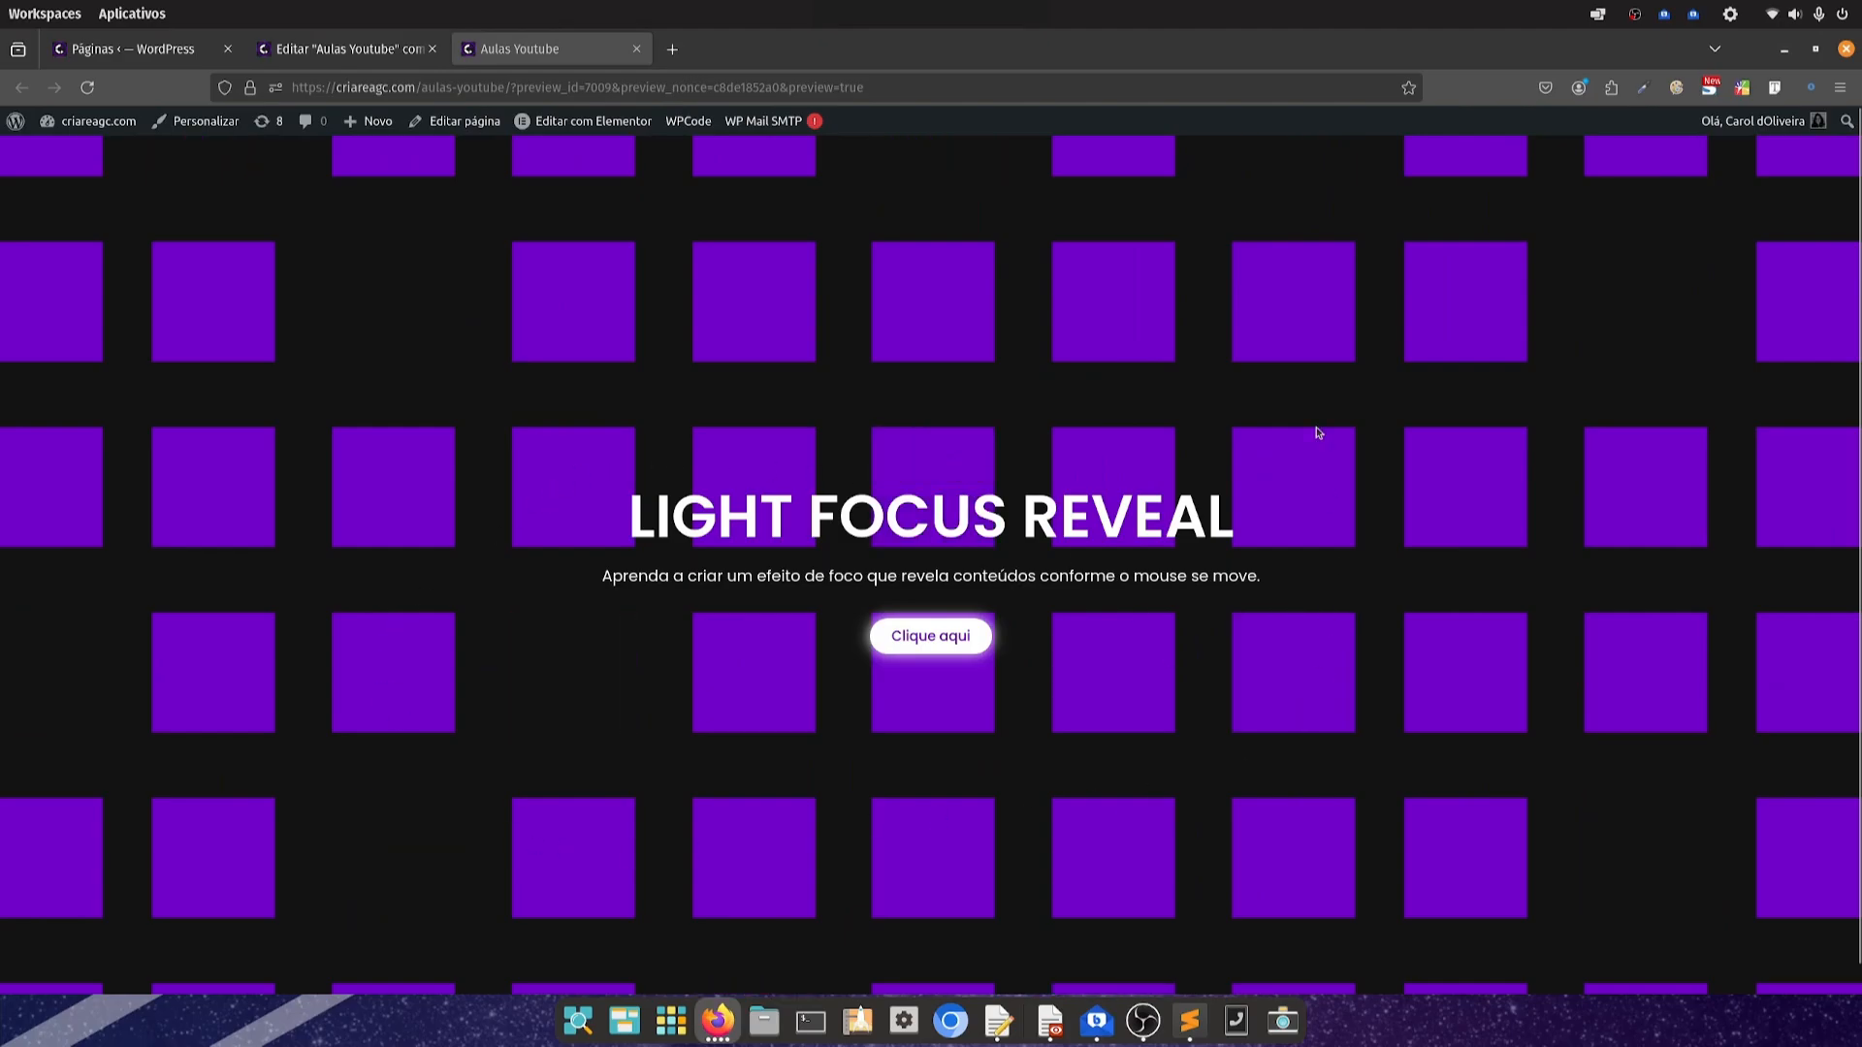
key(ctrl+shift+Tab)
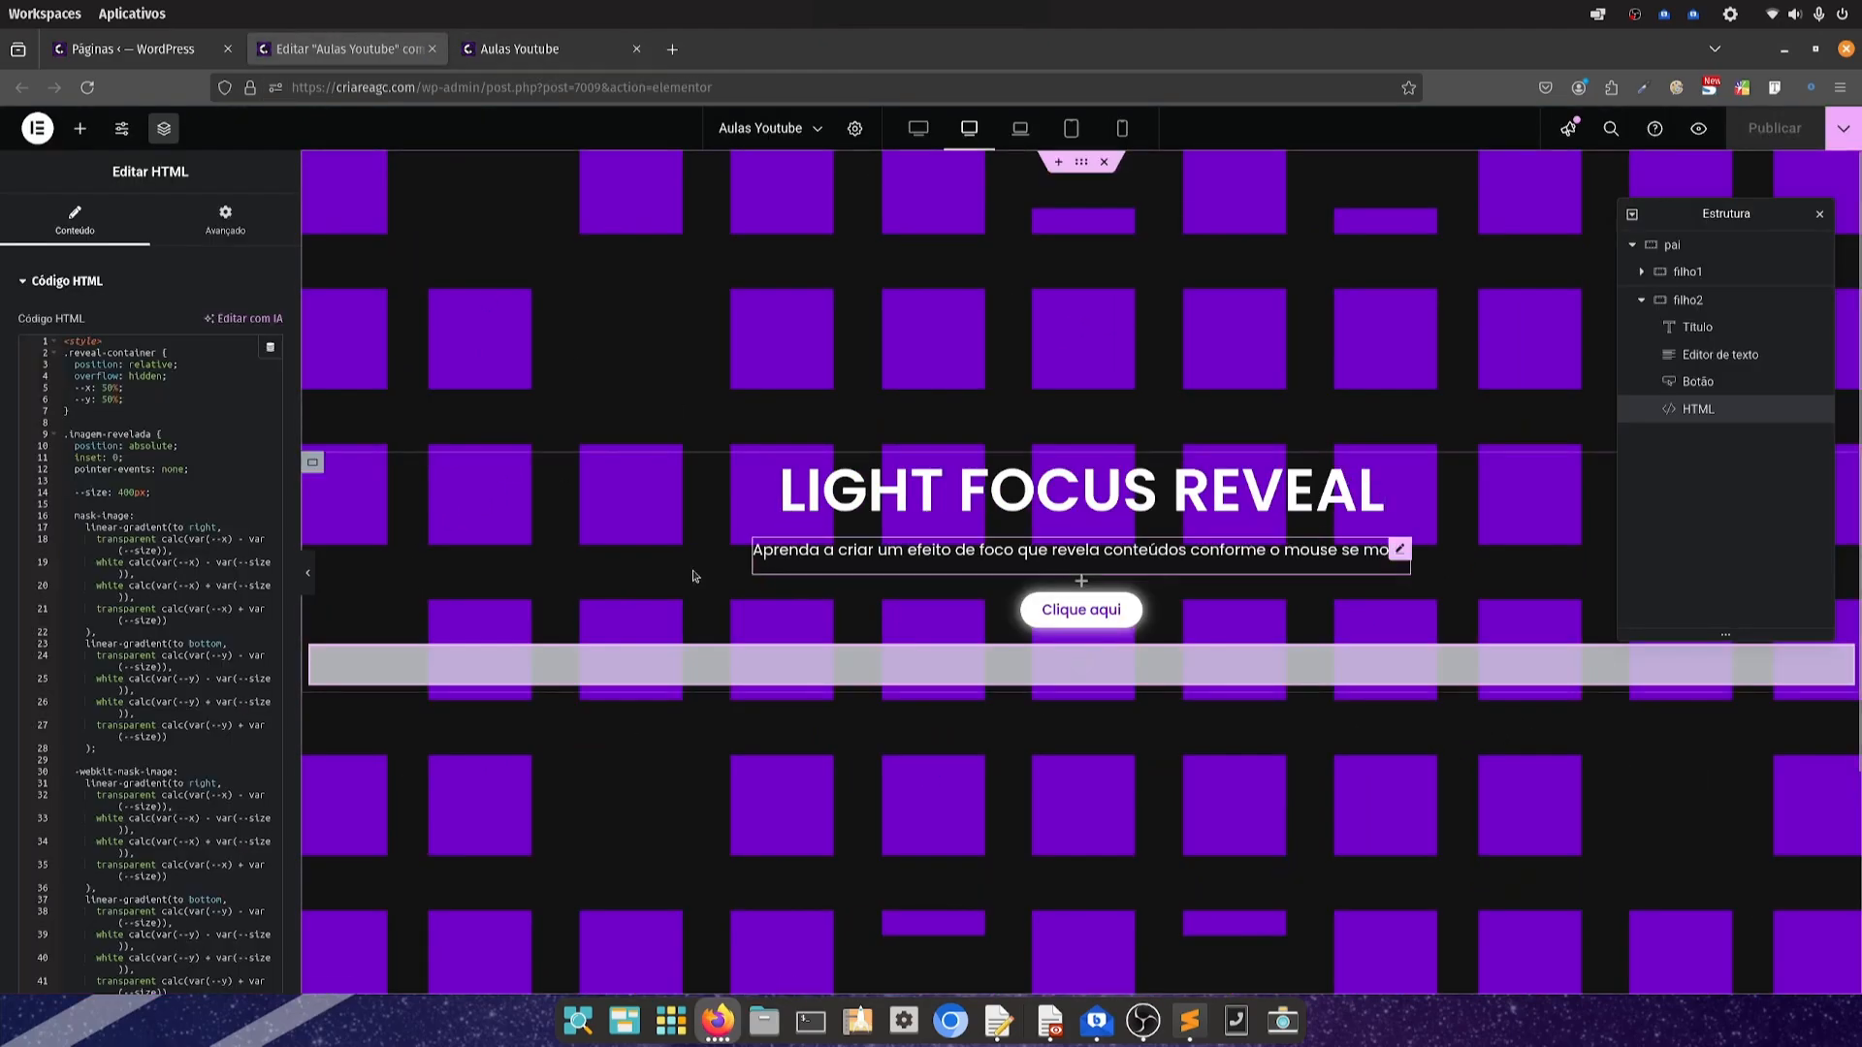
Add custom CSS to the filho2 container with backdrop-filter: blur(9px) and -webkit-backdrop-filter: blur(9px)
click(314, 464)
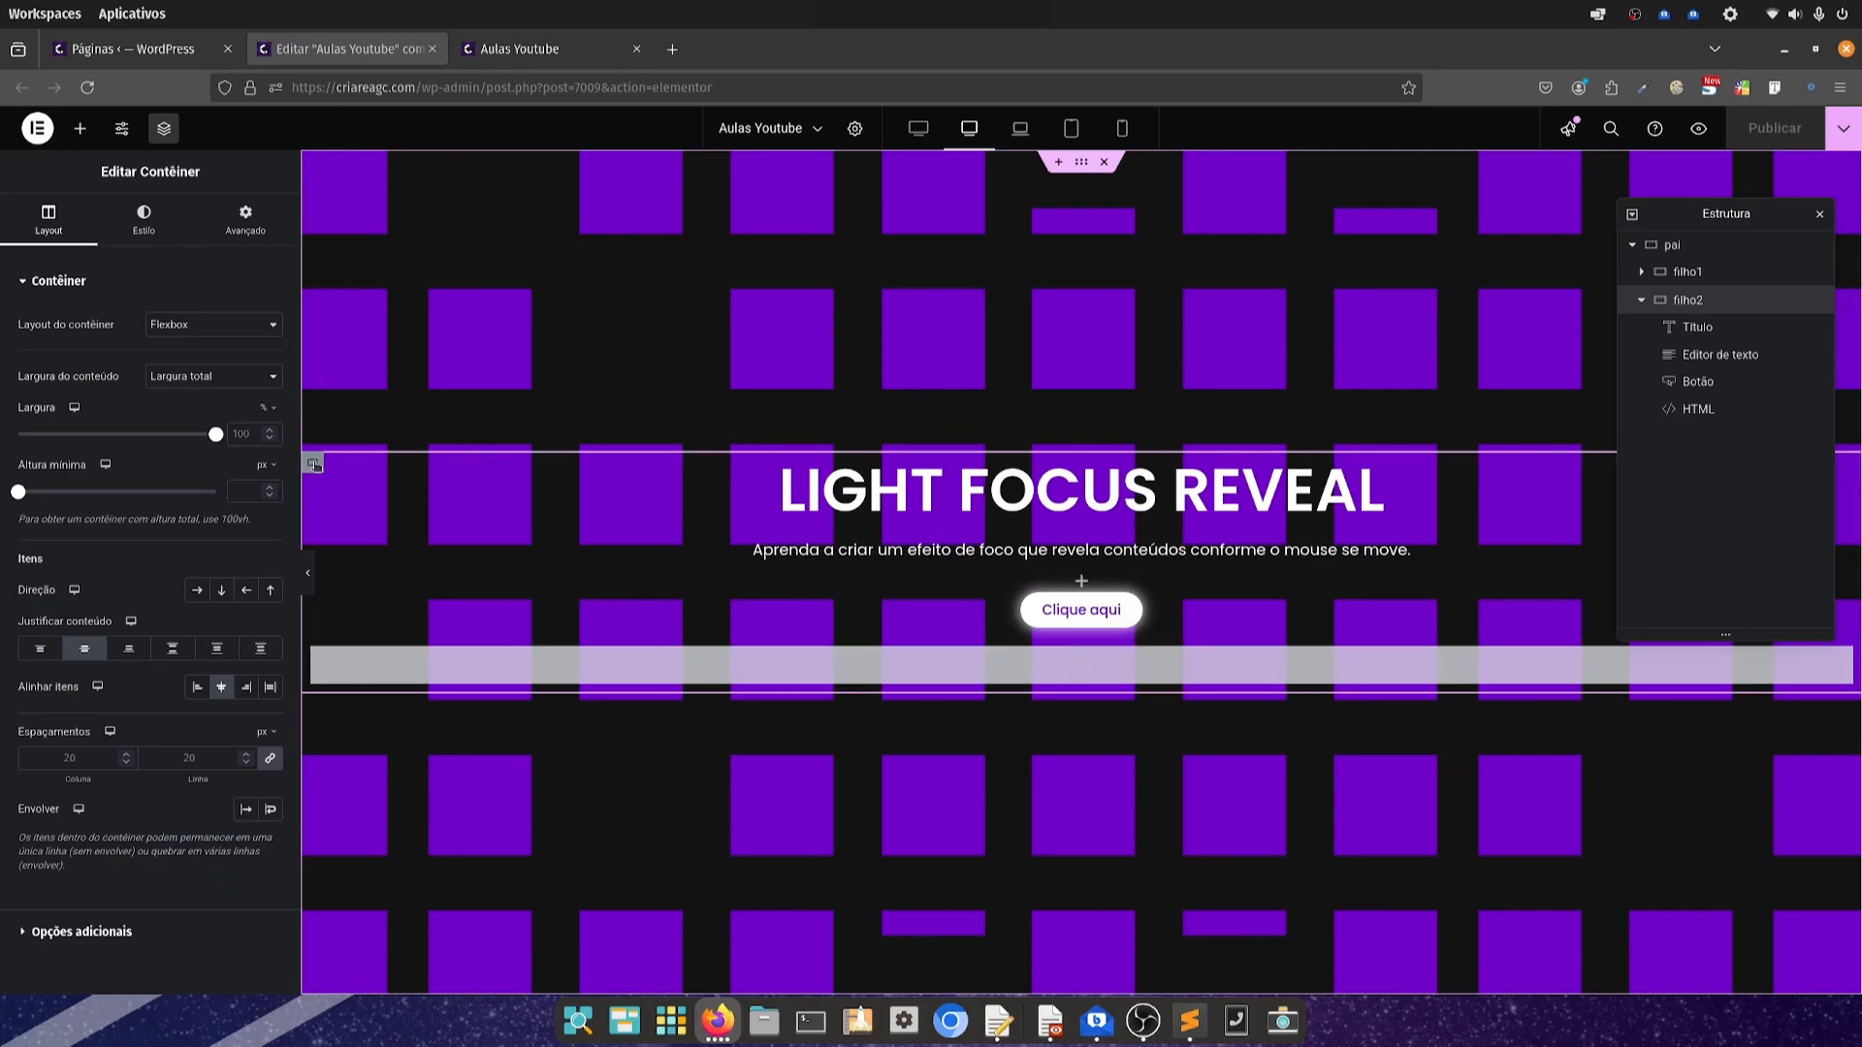
click(245, 219)
scroll(125, 715, down, 10)
click(84, 857)
click(160, 606)
text(selector{)
key(Return)
text(back)
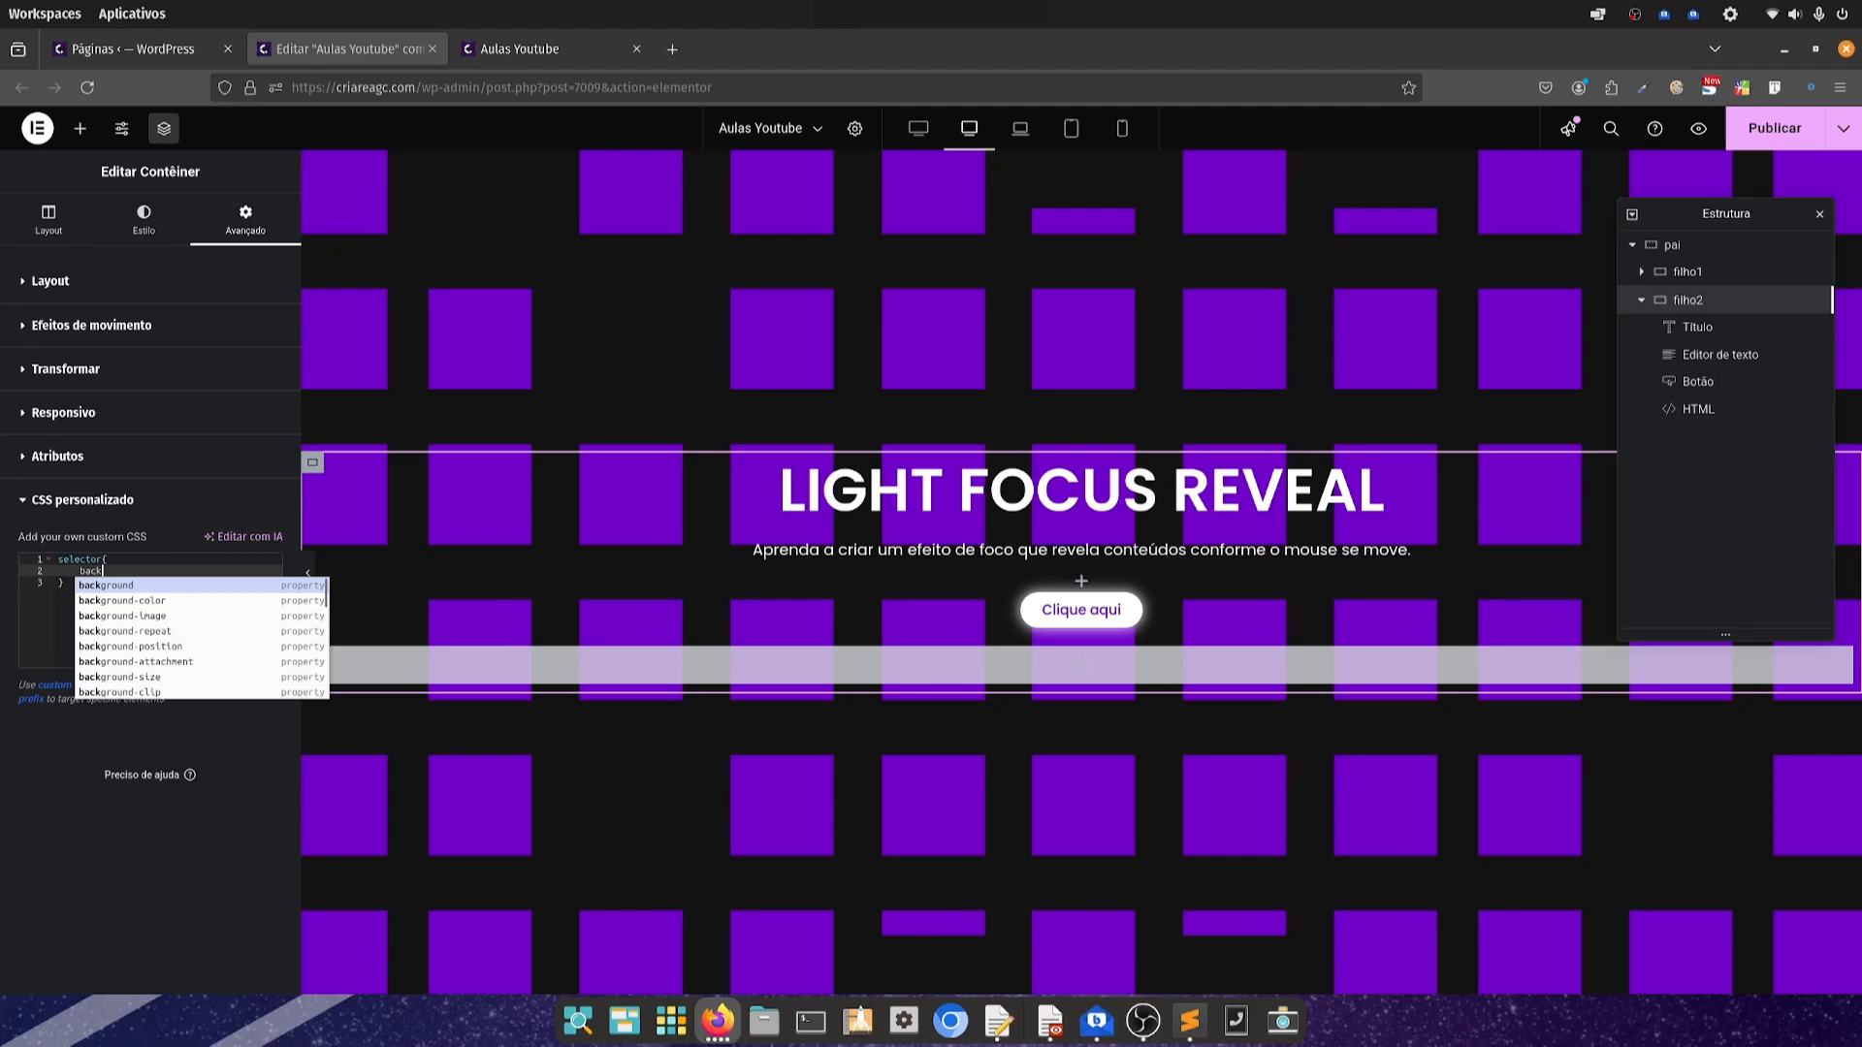
text(drop-filter: nlur(9px);)
key(Return)
text(-webkit-backdrop)
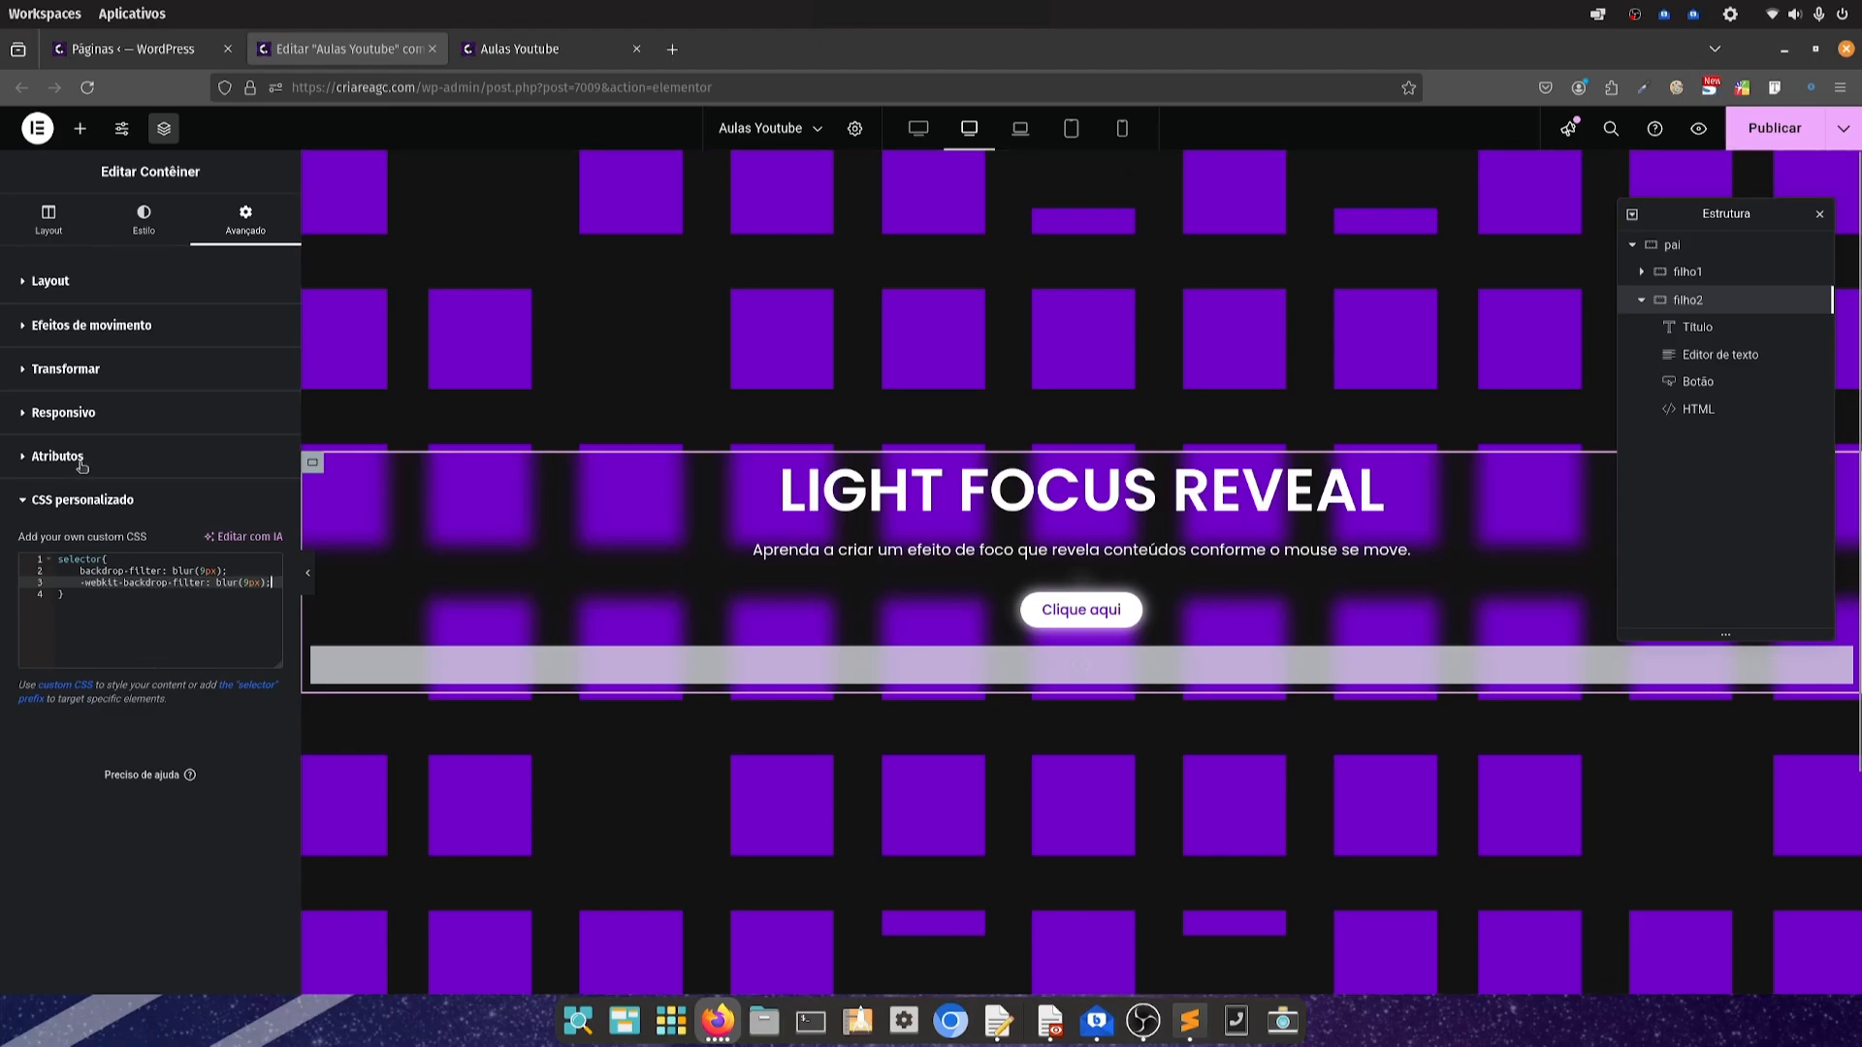
Try a translucent green background colour, #16A0004D, on the filho2 container and reset the colour
click(141, 232)
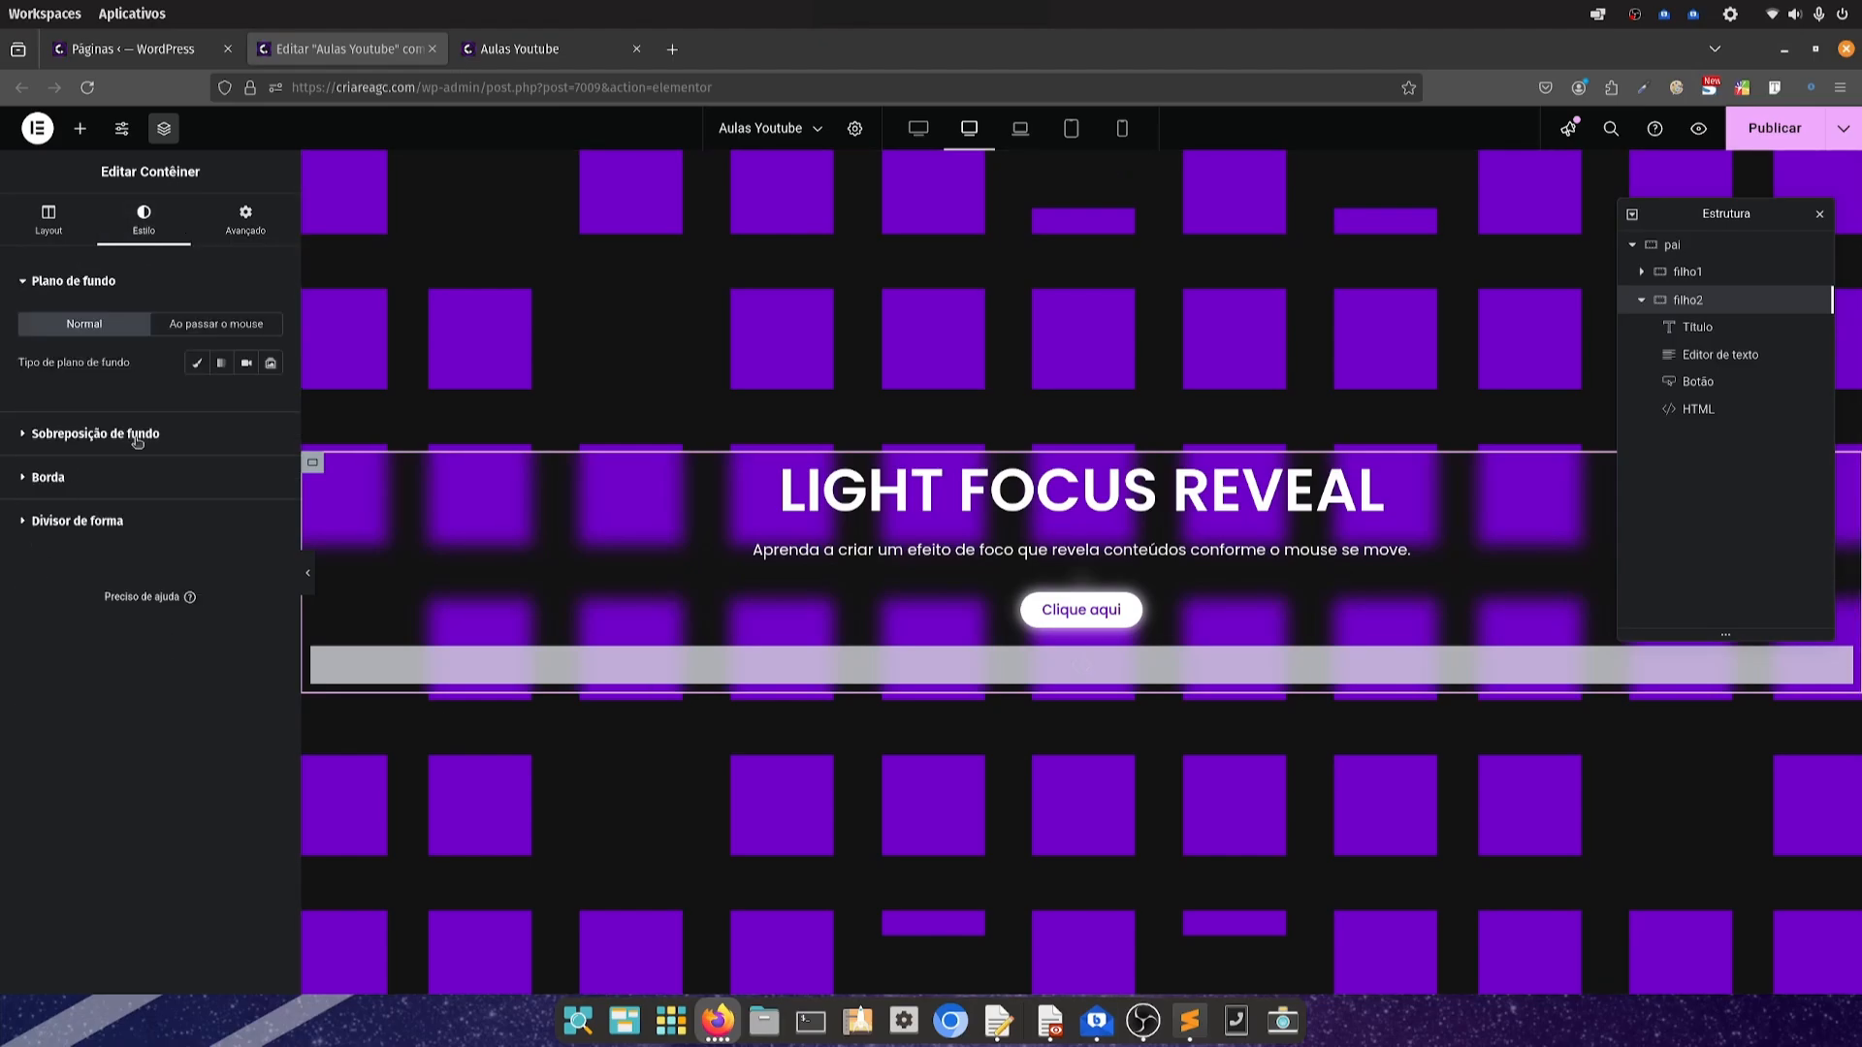
click(196, 364)
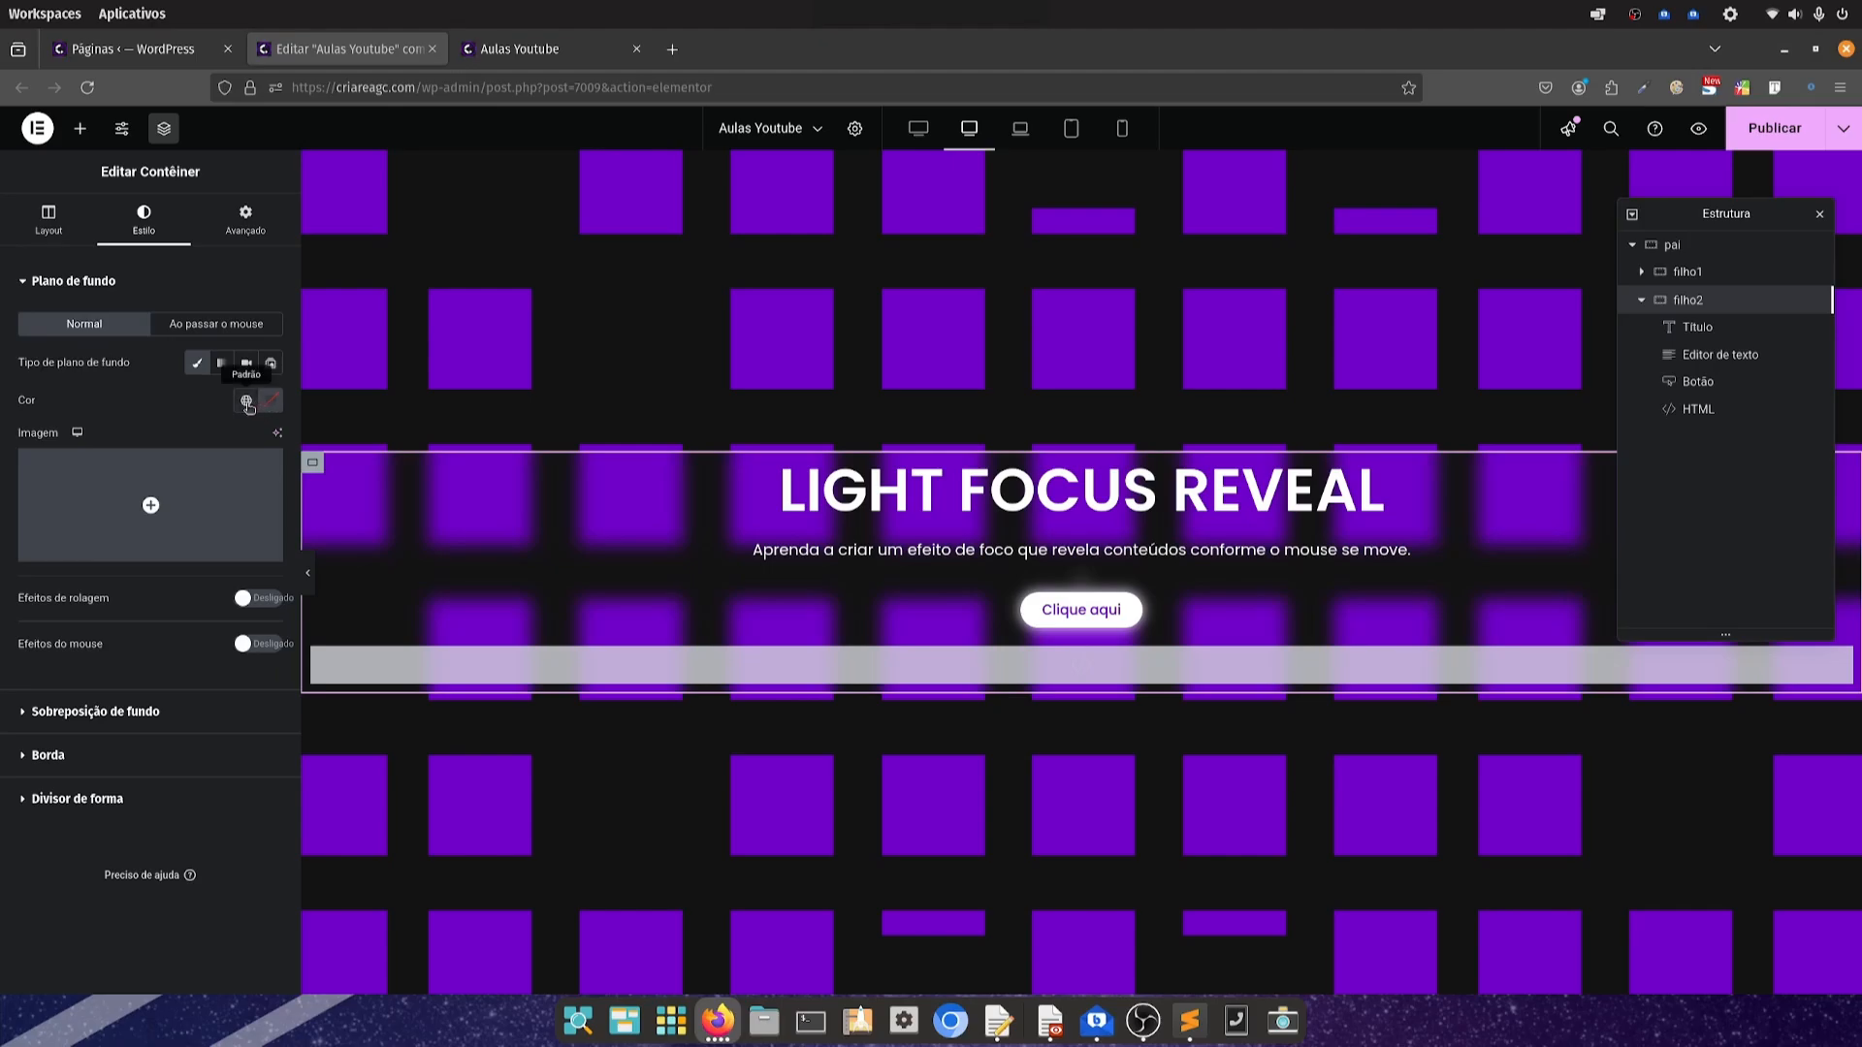
click(246, 401)
click(68, 594)
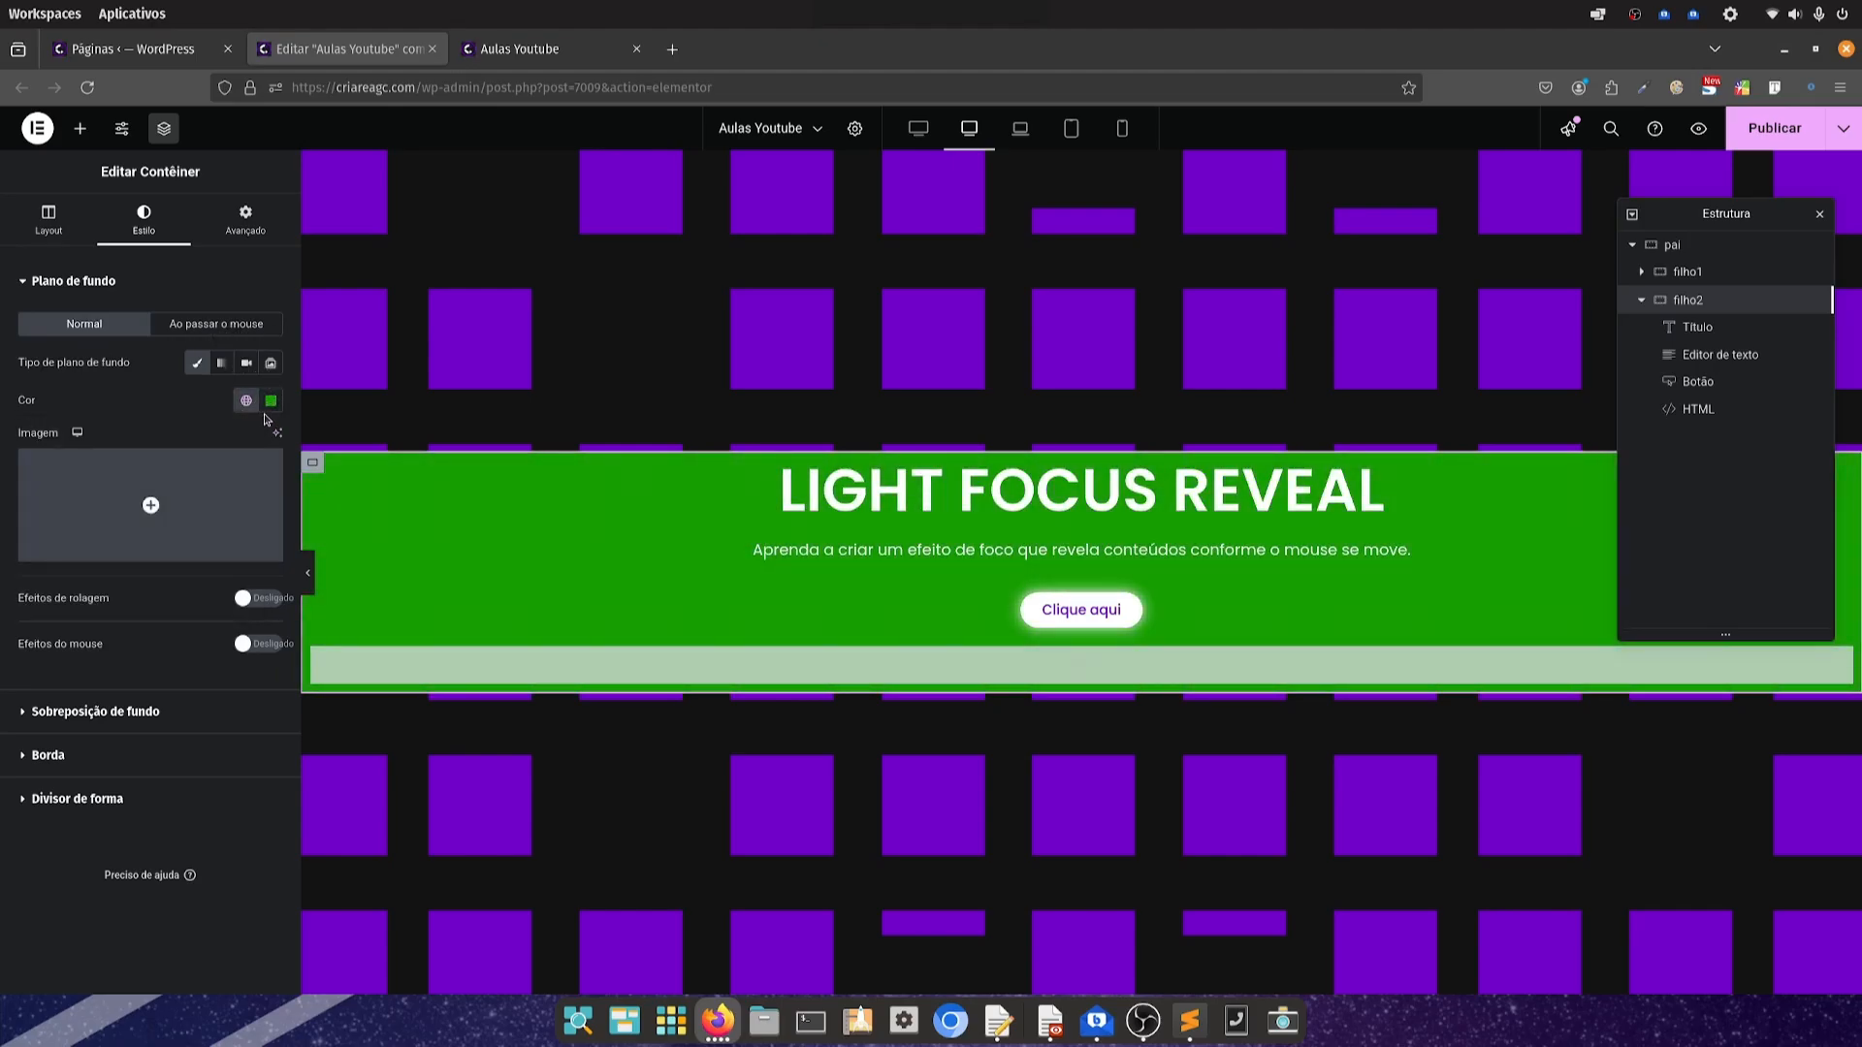
click(272, 402)
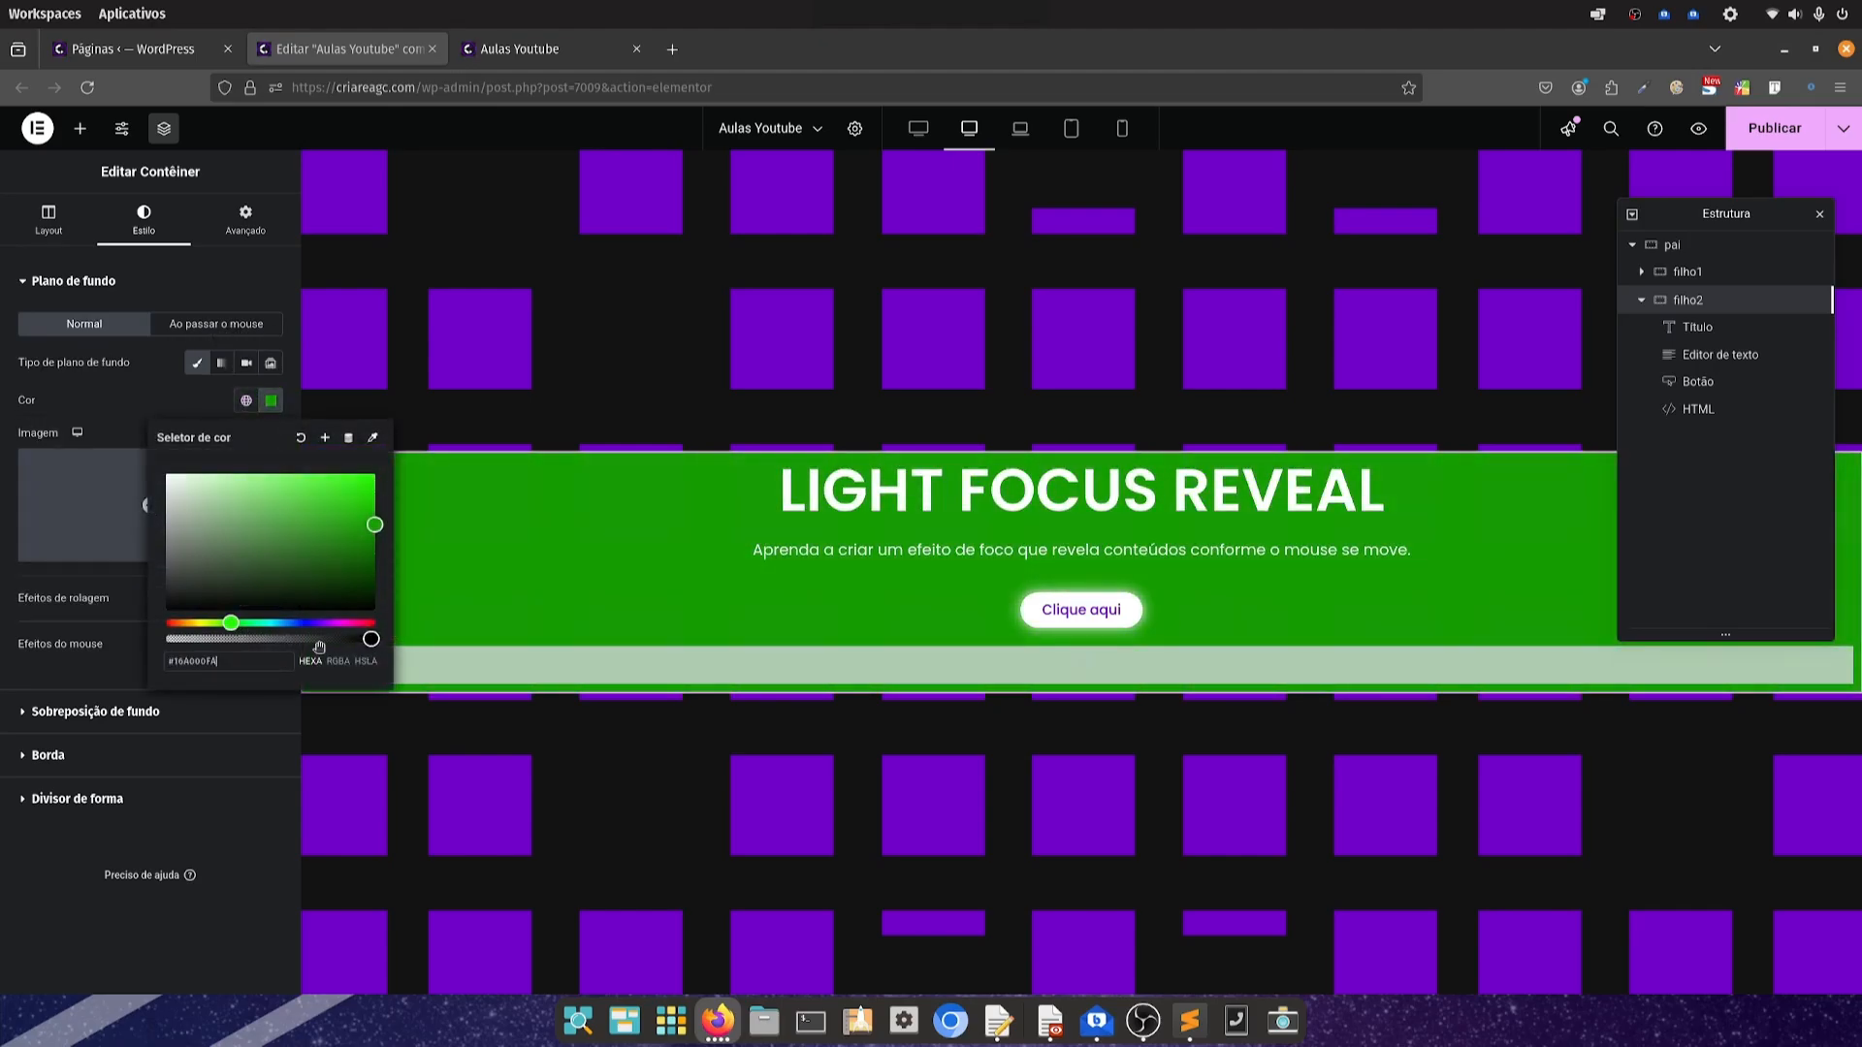
drag(319, 647, 230, 639)
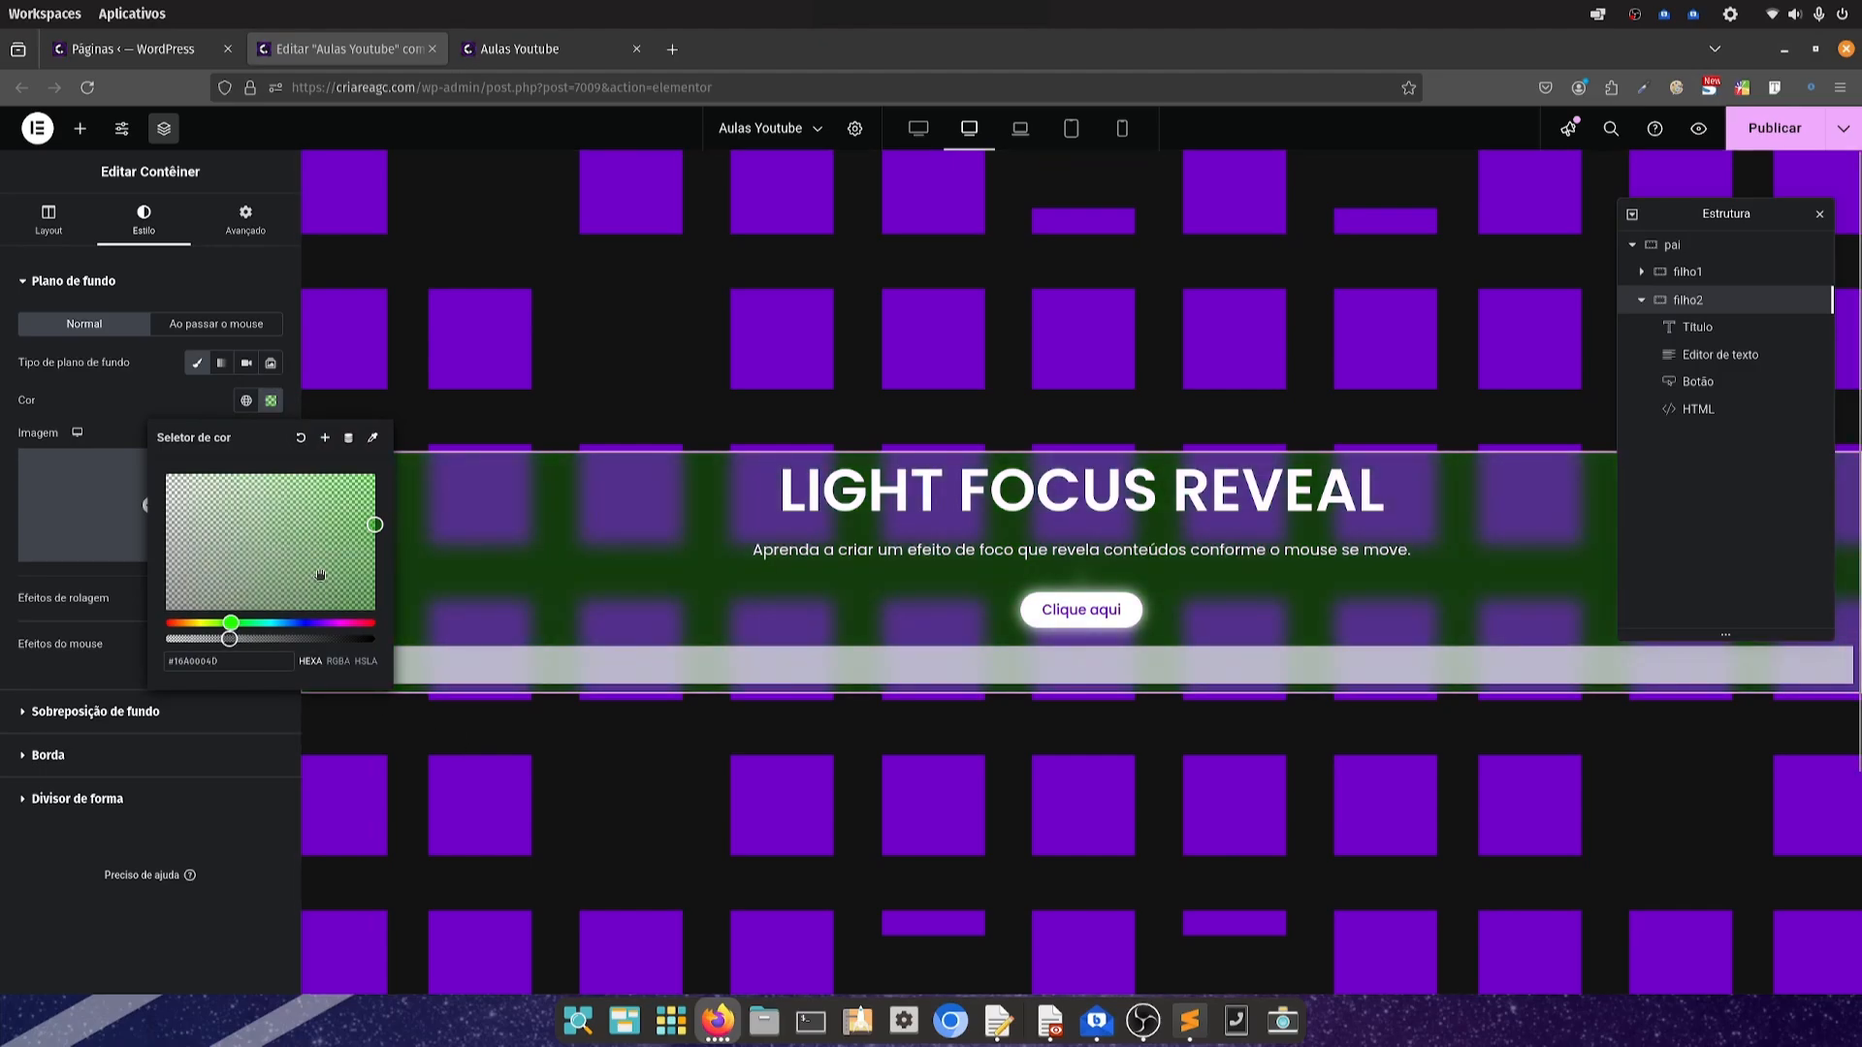
click(301, 435)
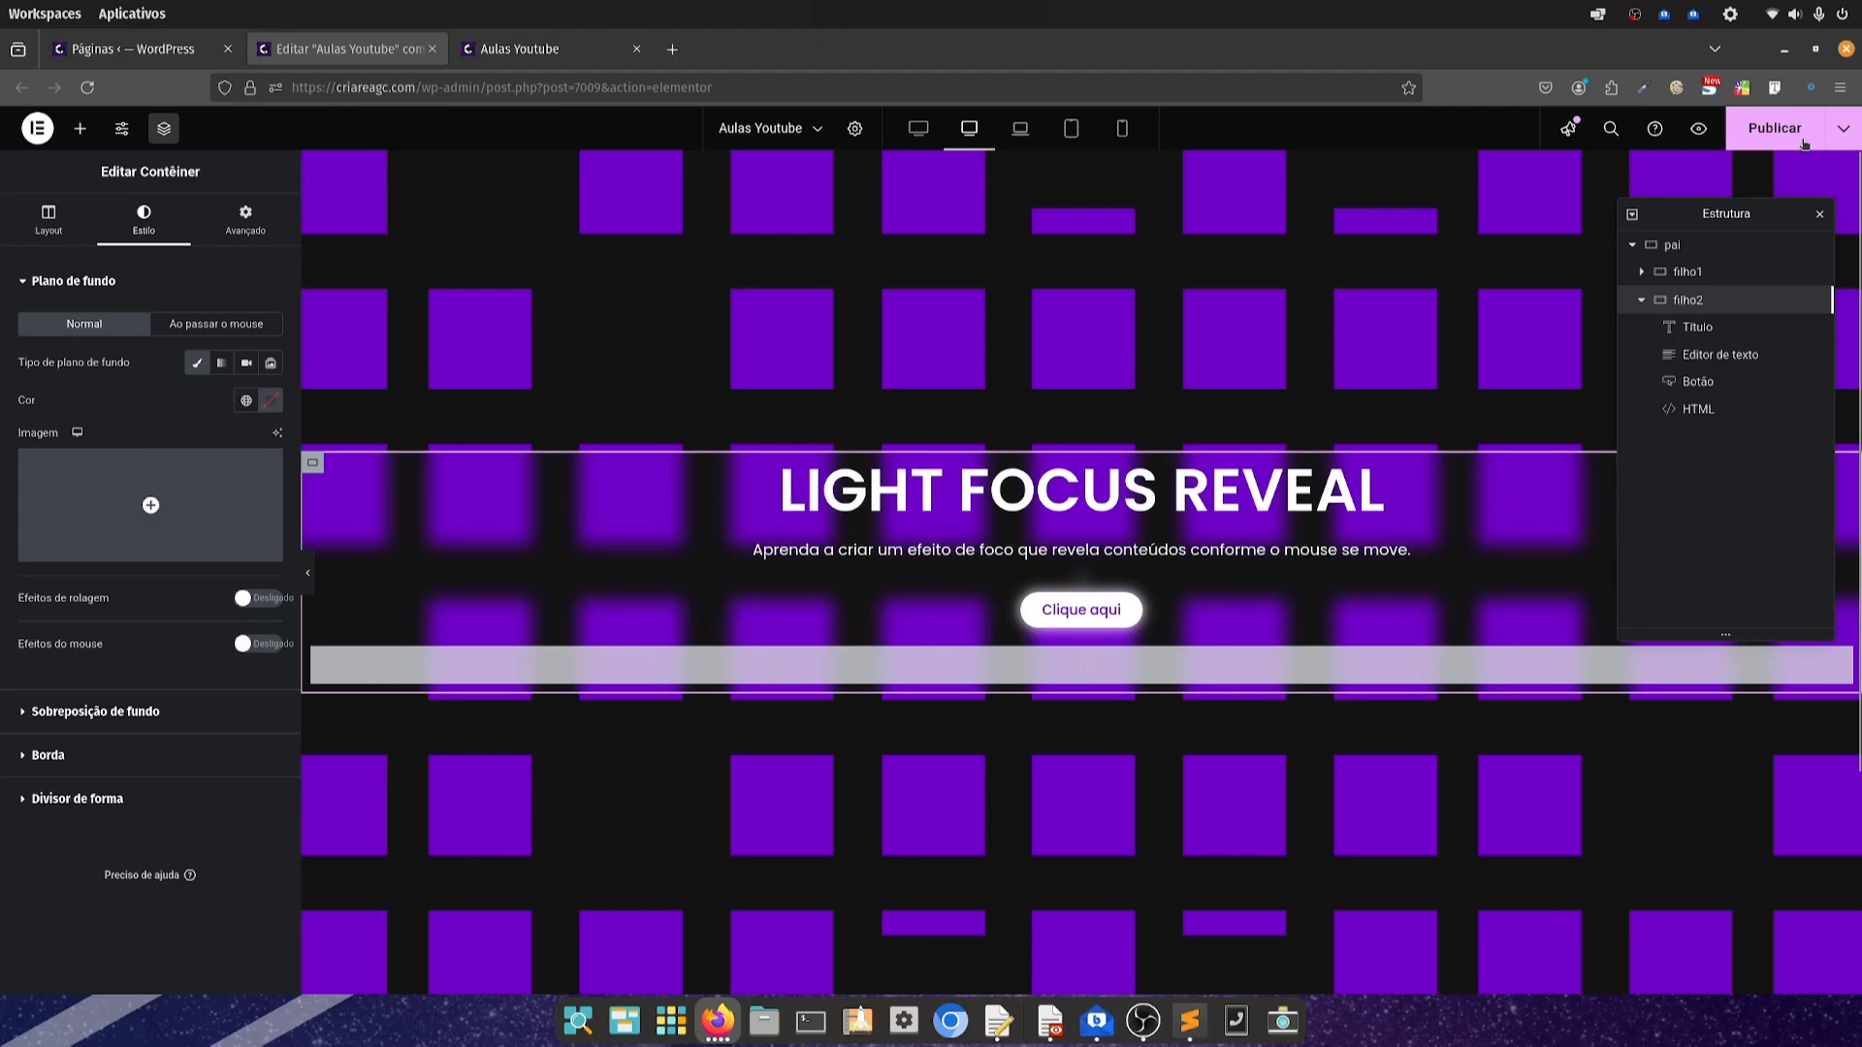
Publish the page, check the blurred content strip in the Aulas Youtube preview, and return to the editor
click(519, 48)
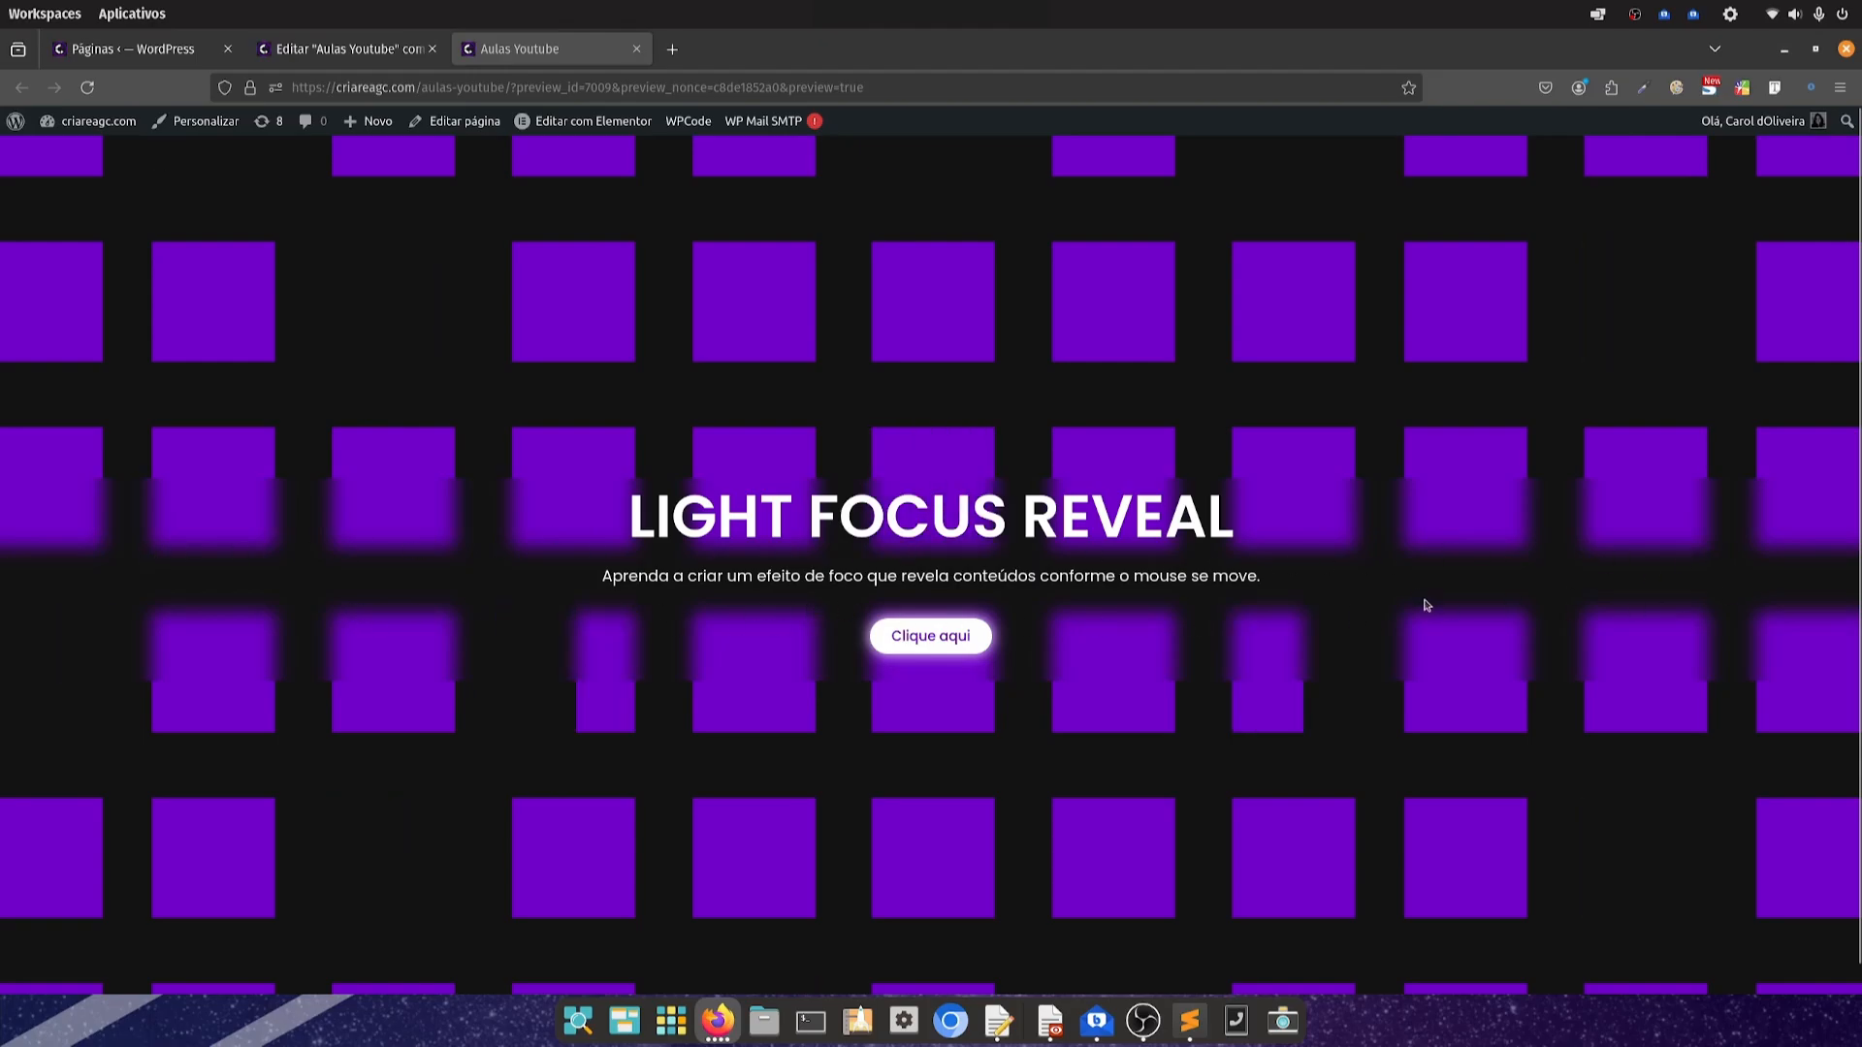
click(344, 48)
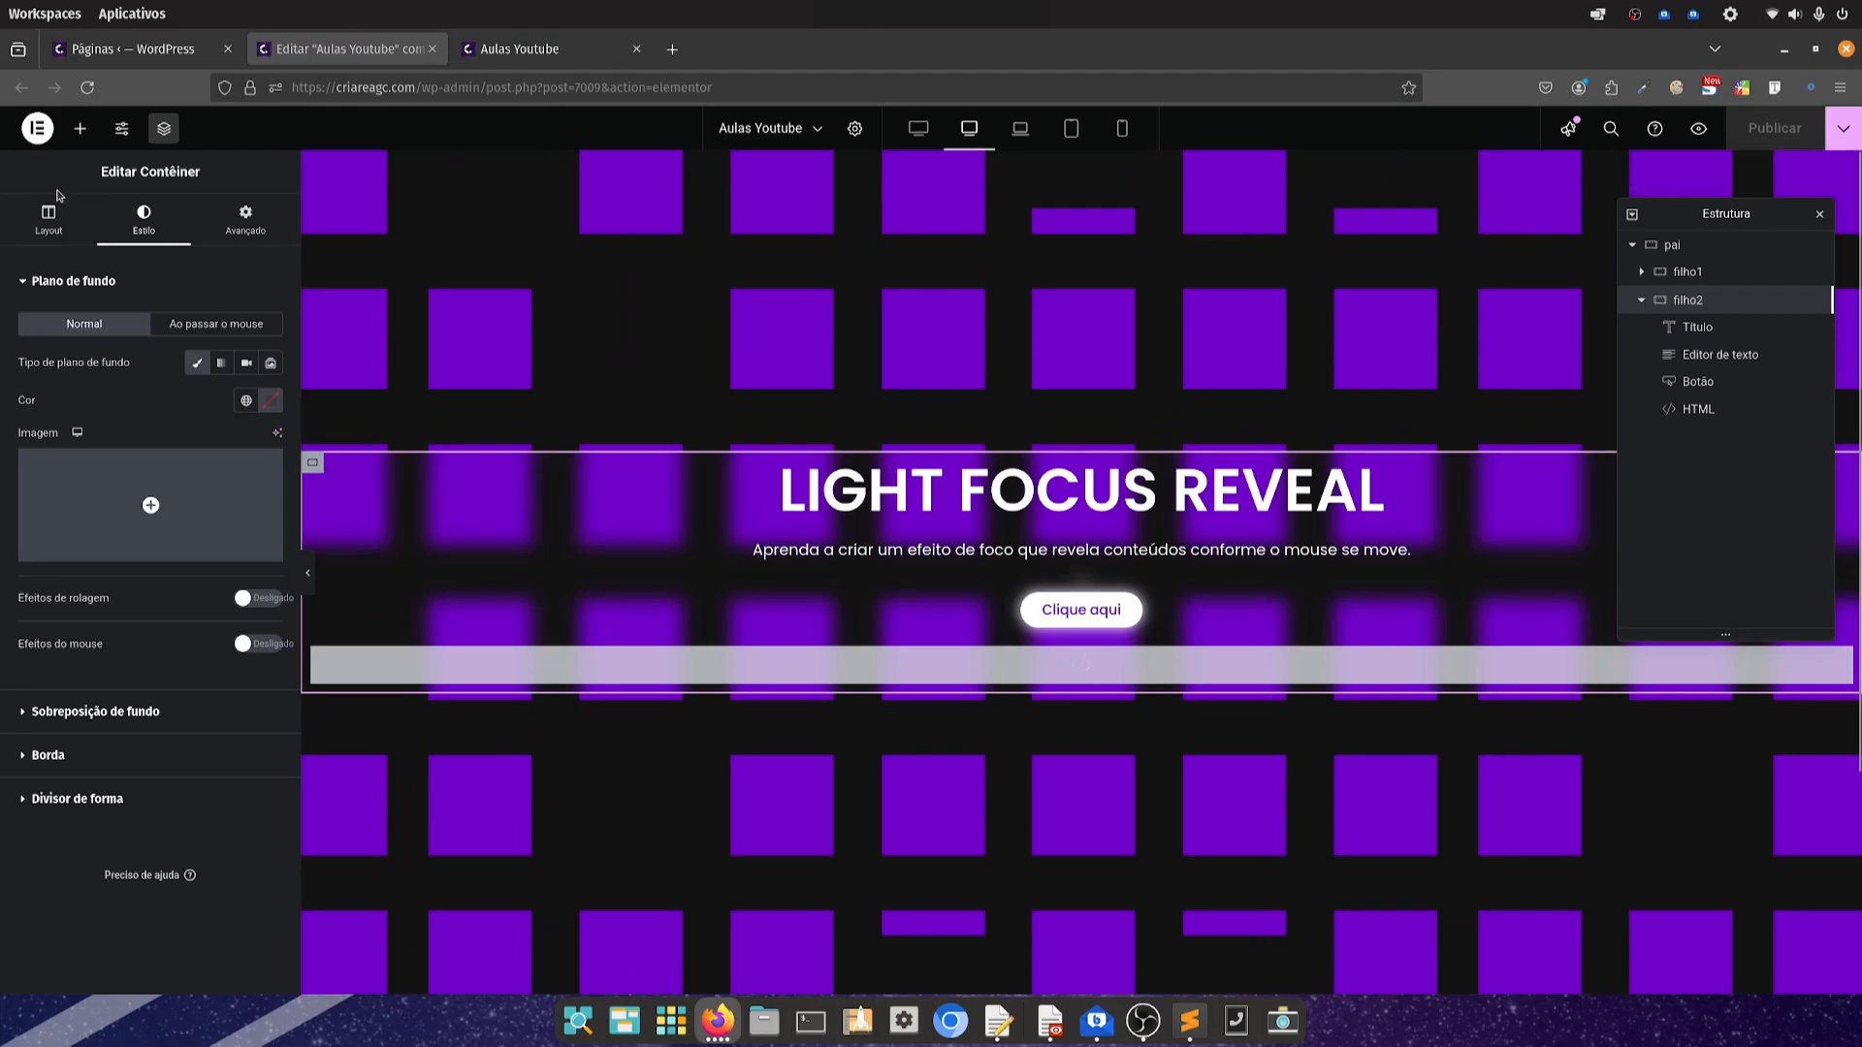
Set the filho2 container's minimum height to 100 vh, save the page, and check it in the Aulas Youtube preview
click(42, 221)
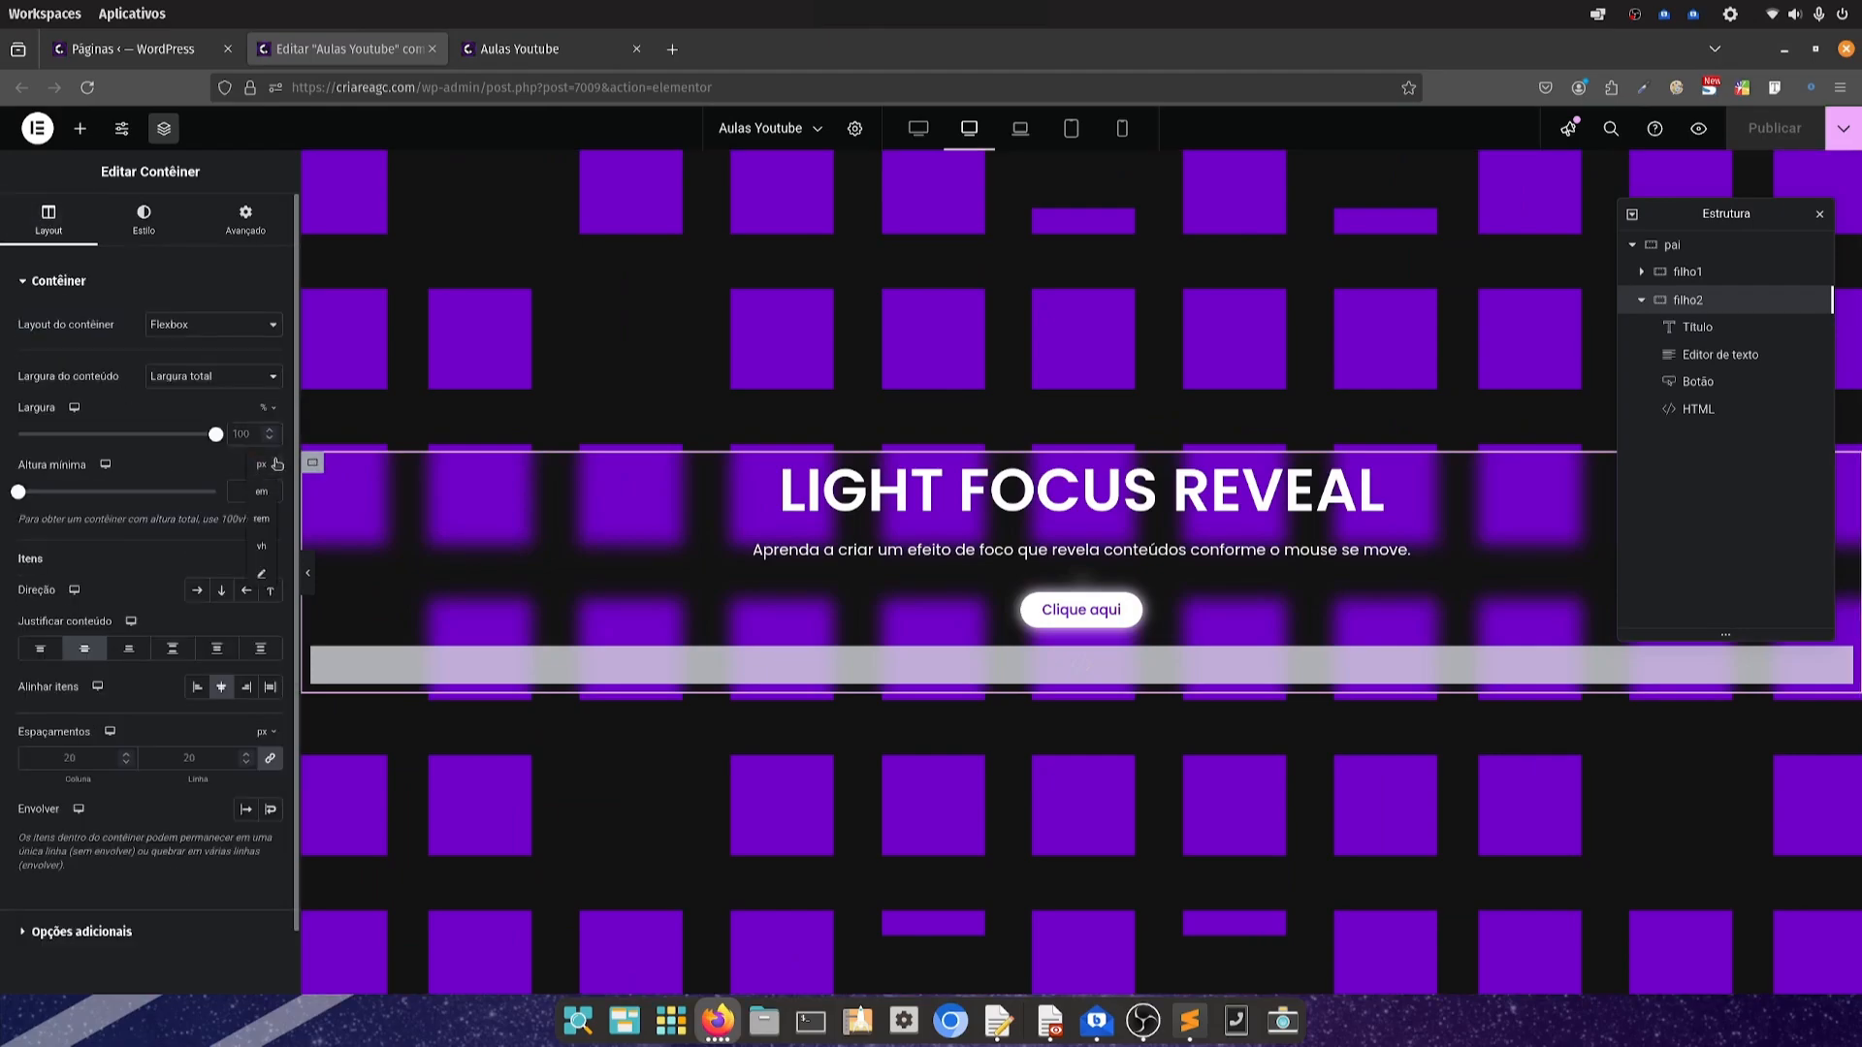
click(264, 546)
click(240, 493)
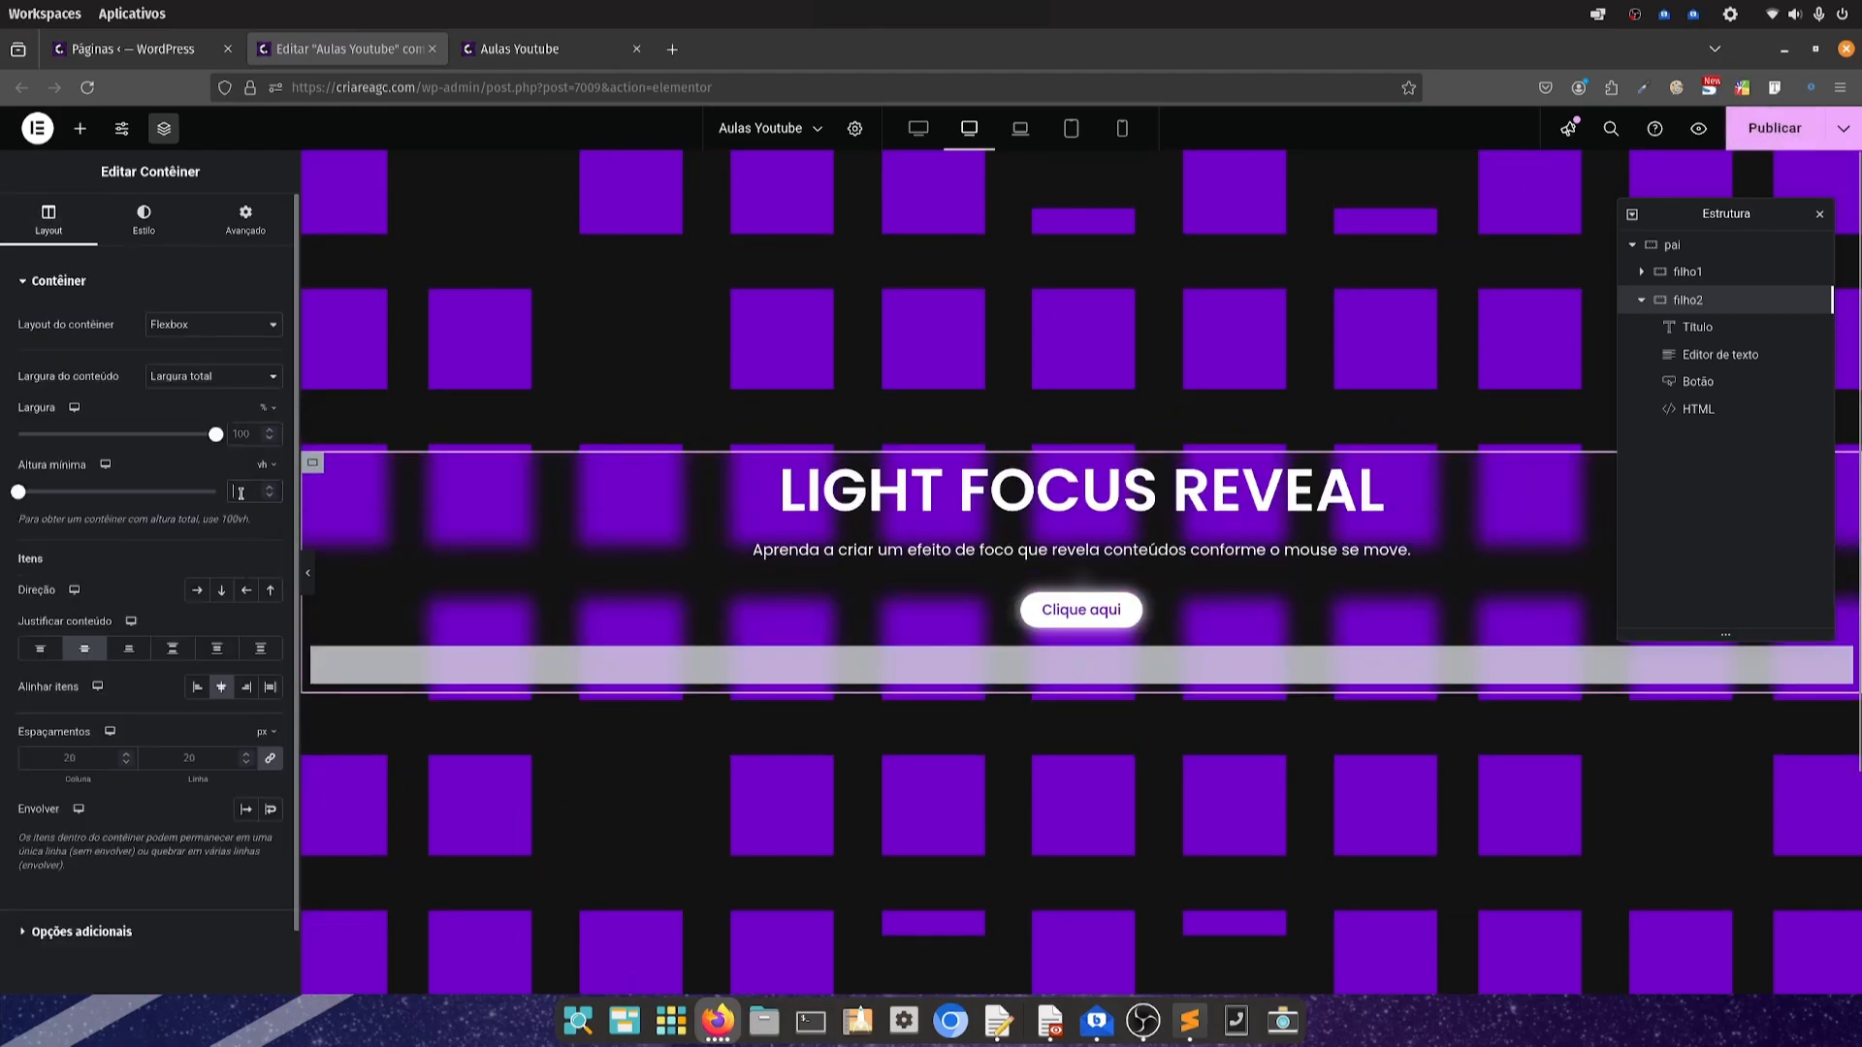
text(100)
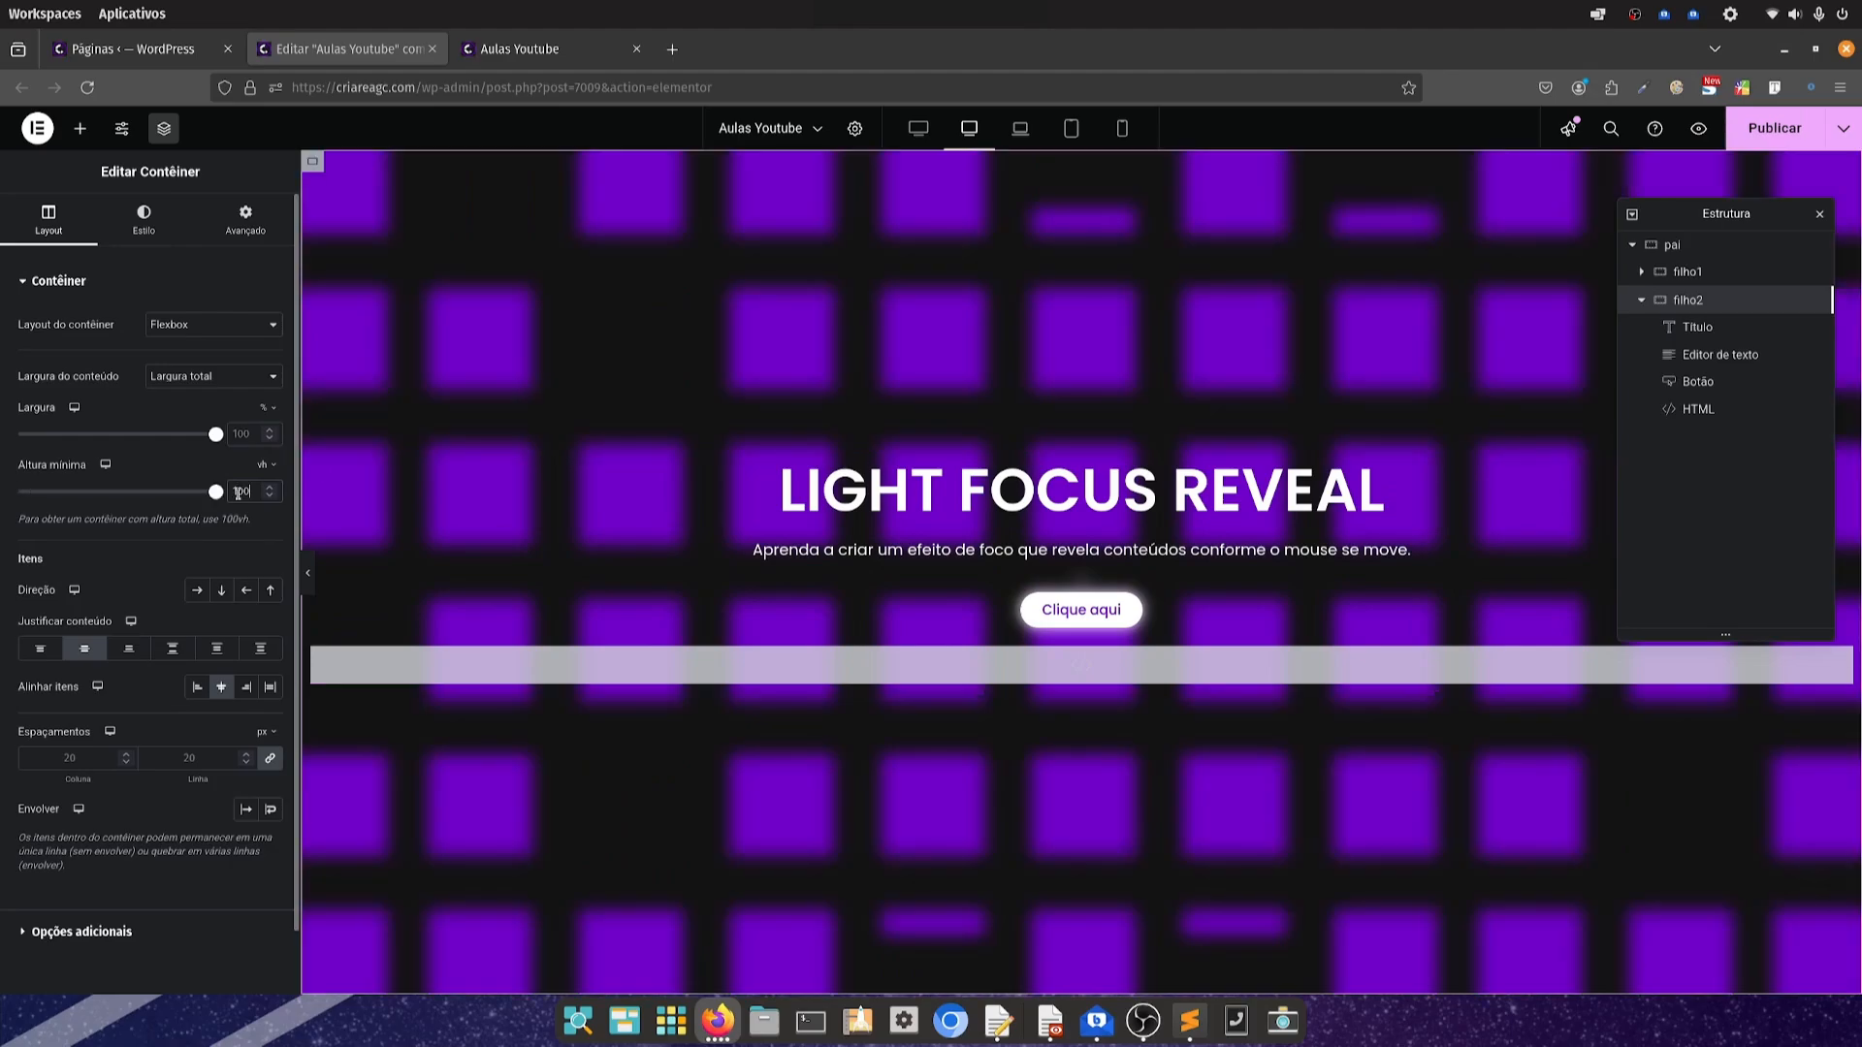
key(ctrl+s)
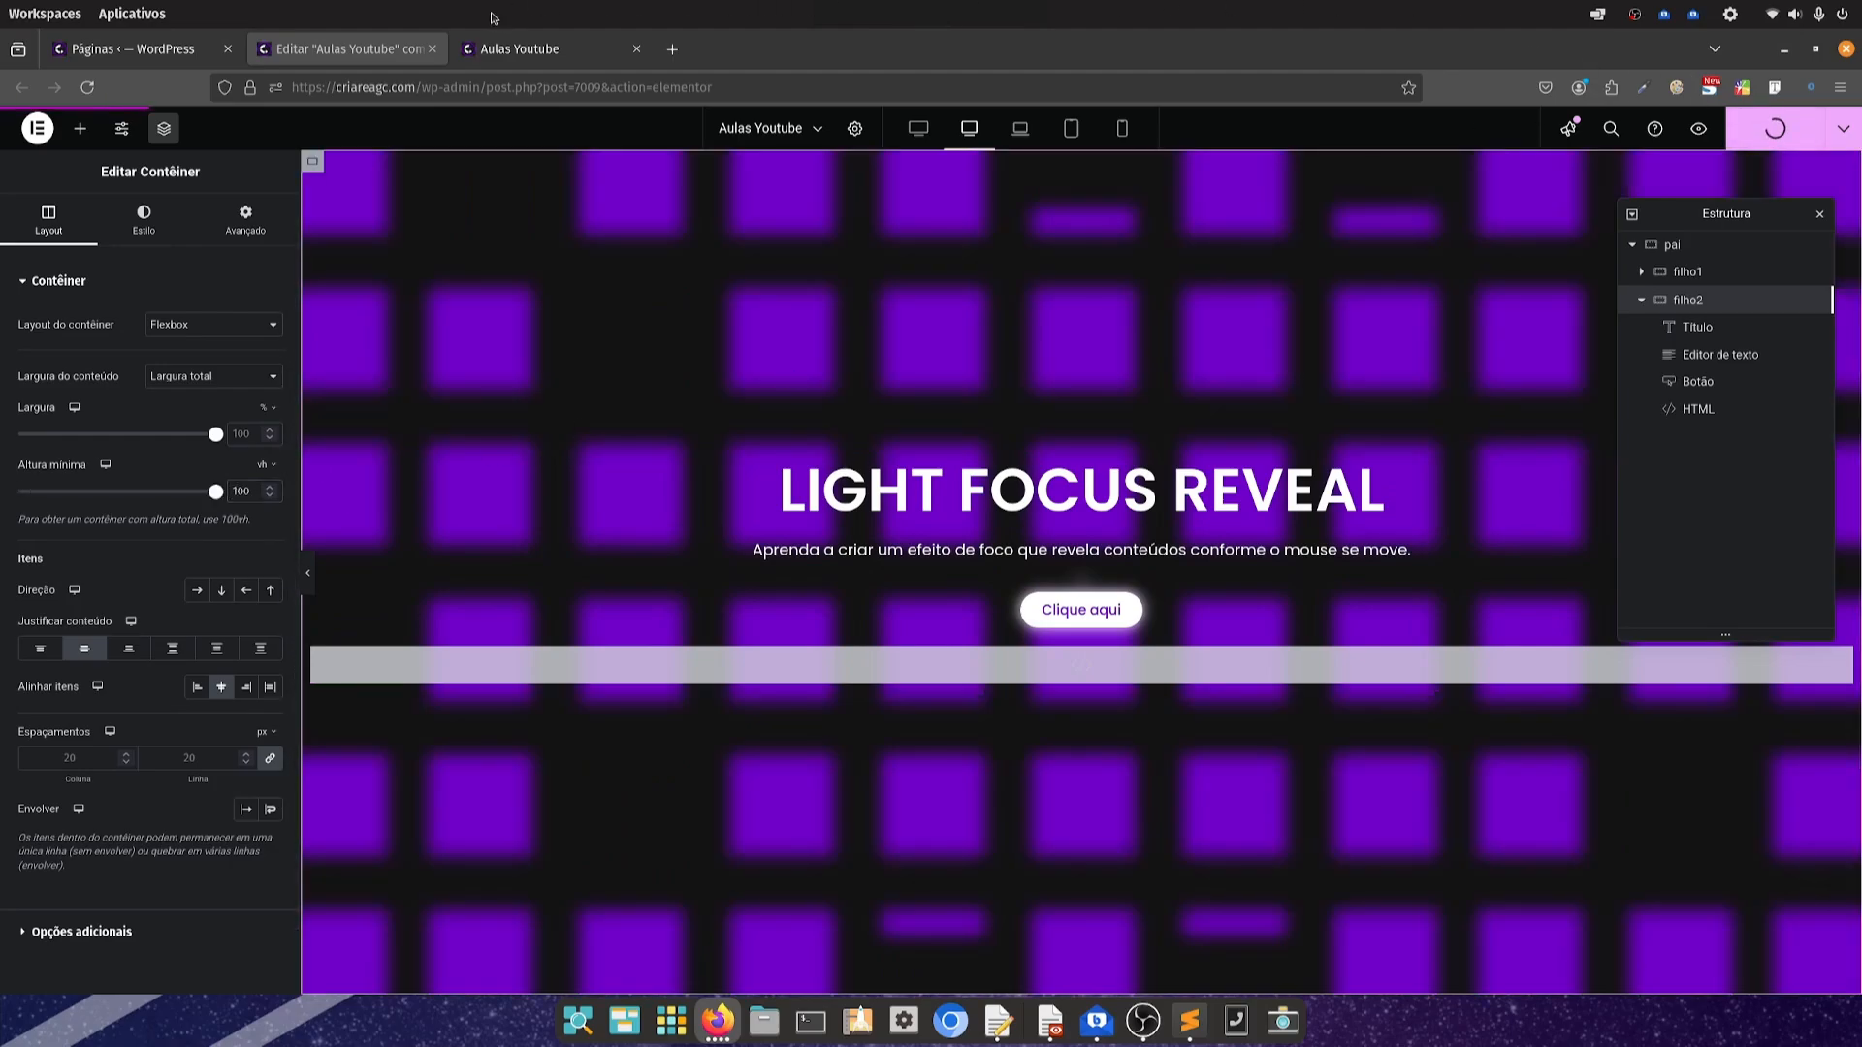
click(503, 58)
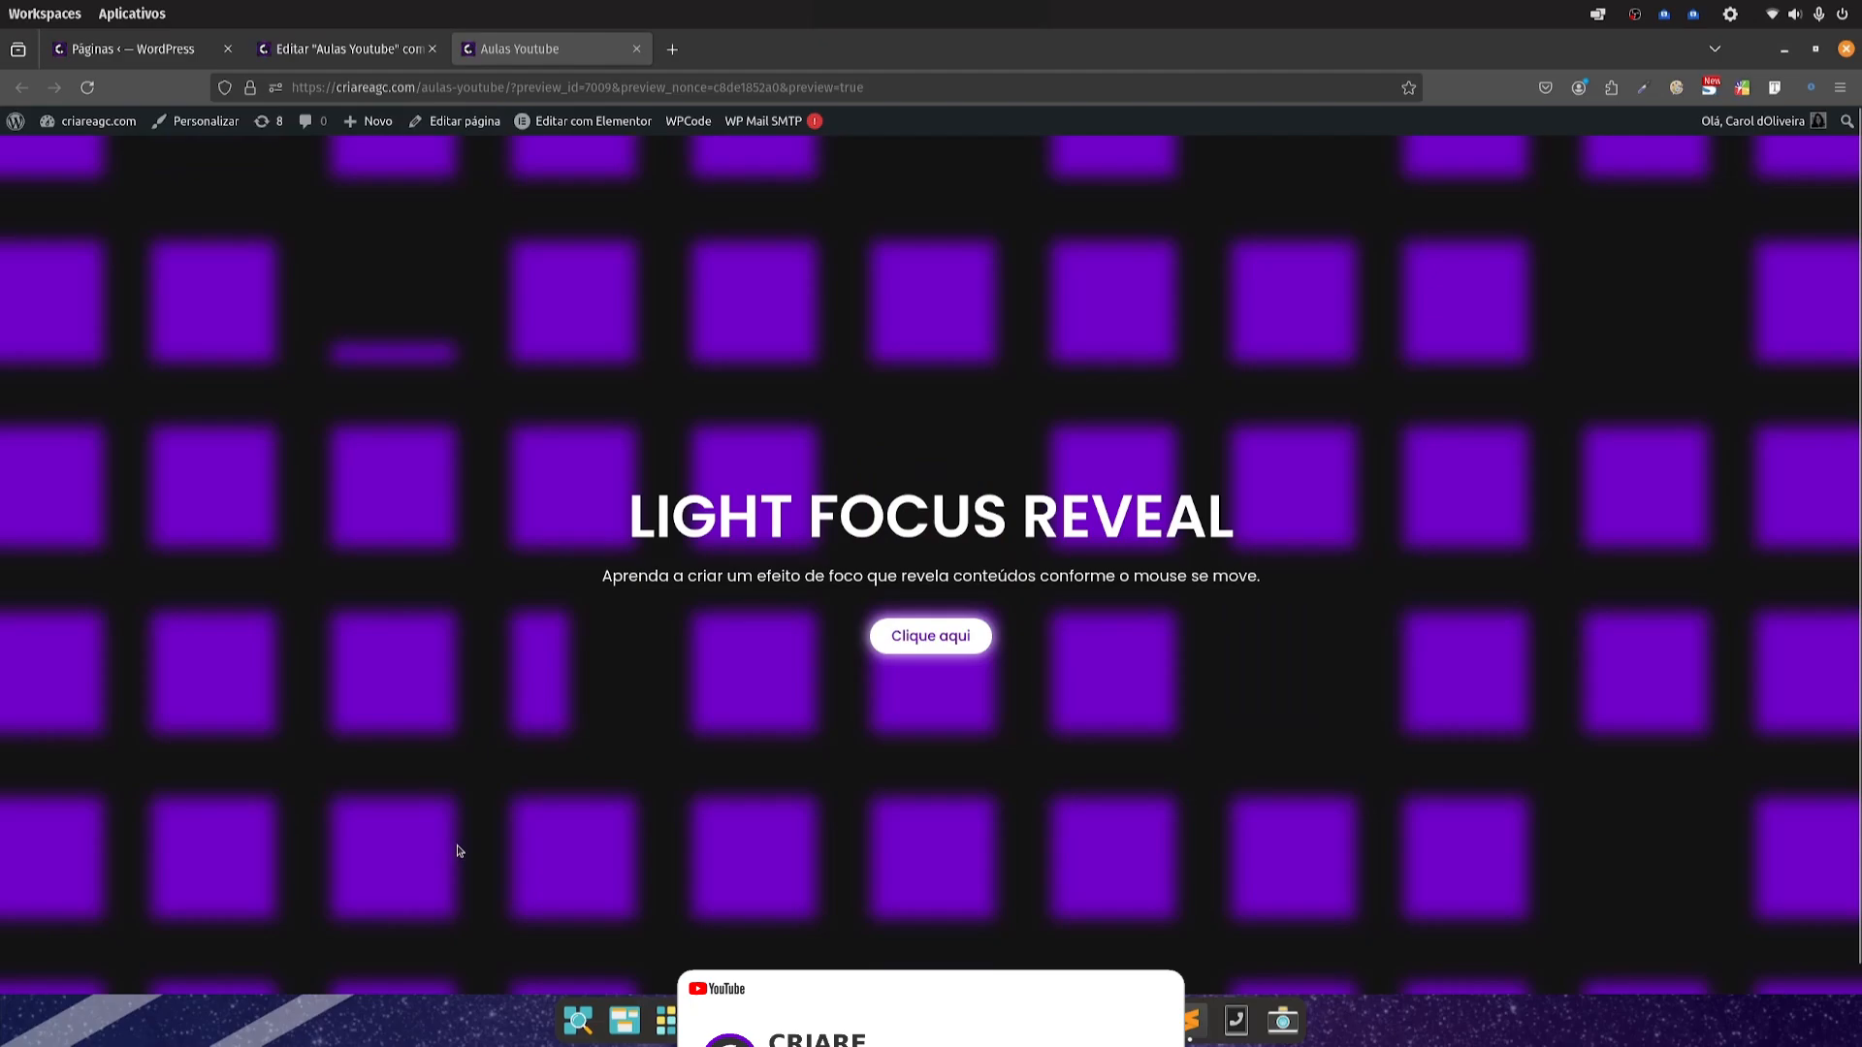